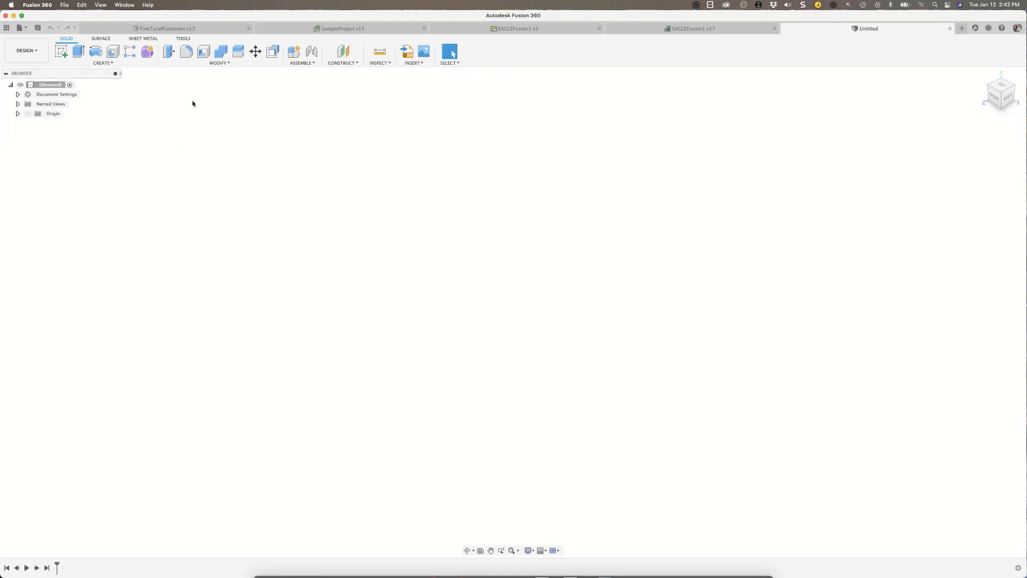
Open the FineTunePlacement design, show all of its components and bodies, and fit the whole enclosure in view.
left_click(182, 31)
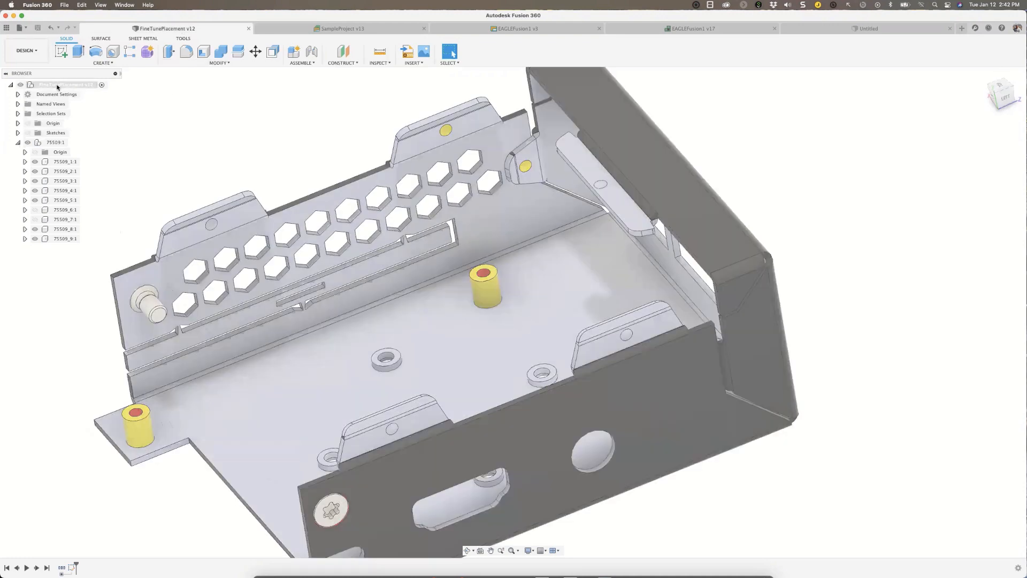
right_click(57, 87)
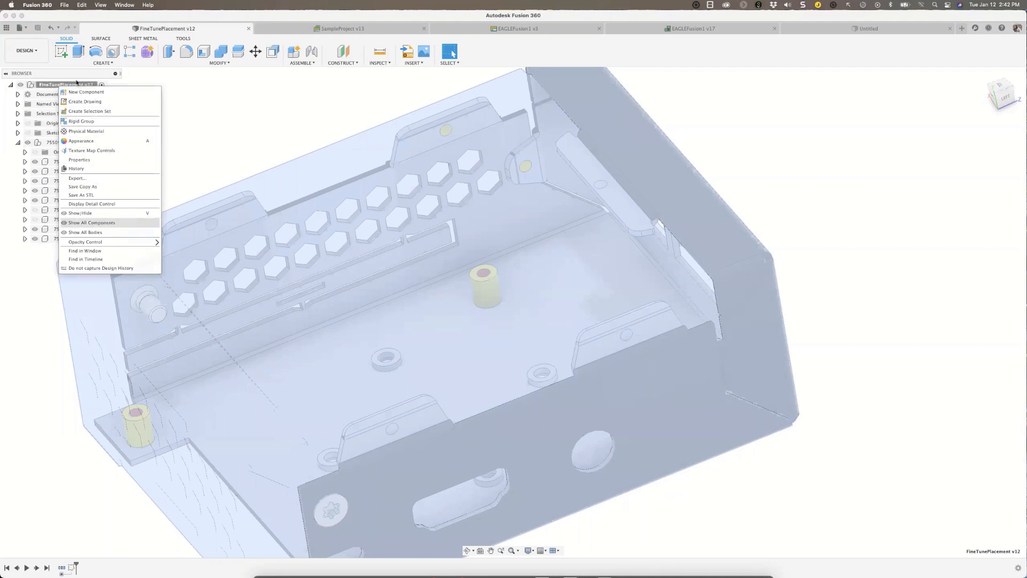
left_click(106, 223)
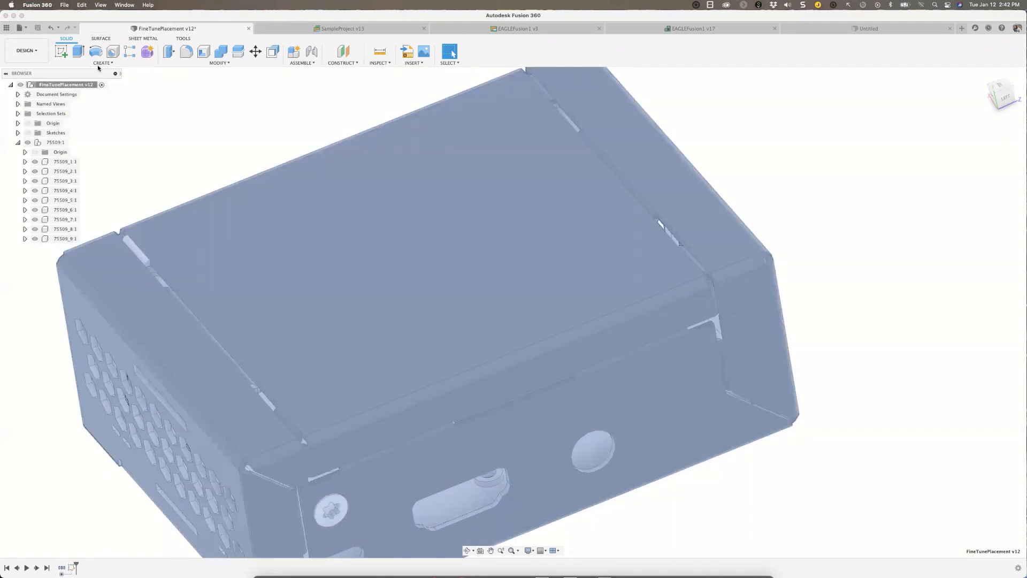
right_click(69, 85)
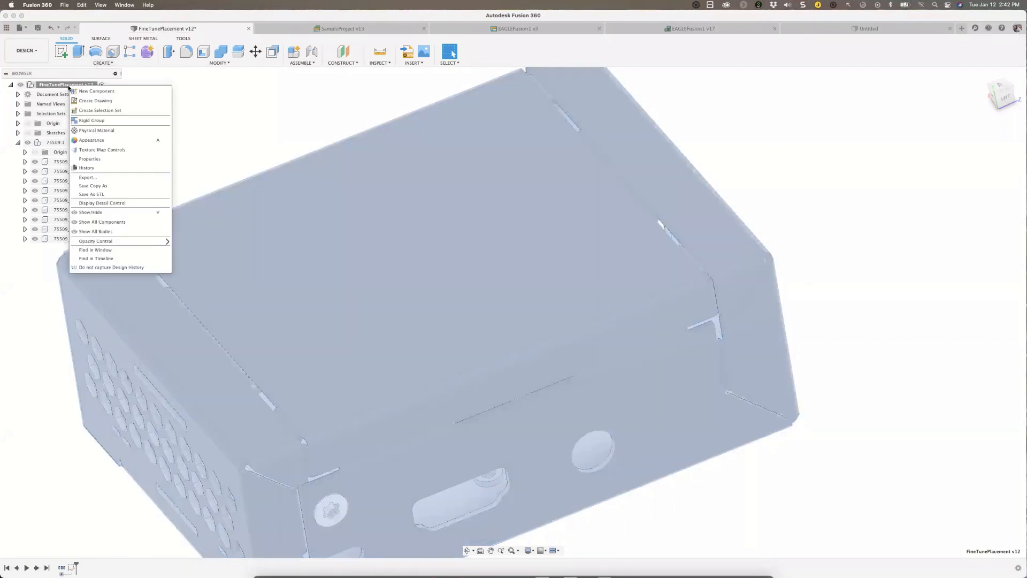
left_click(107, 231)
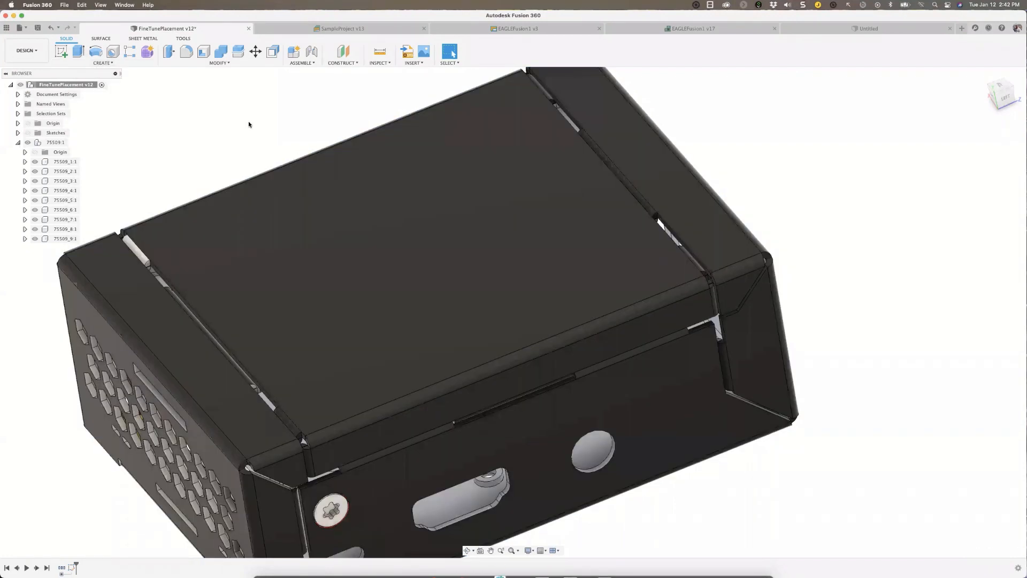
key("F6")
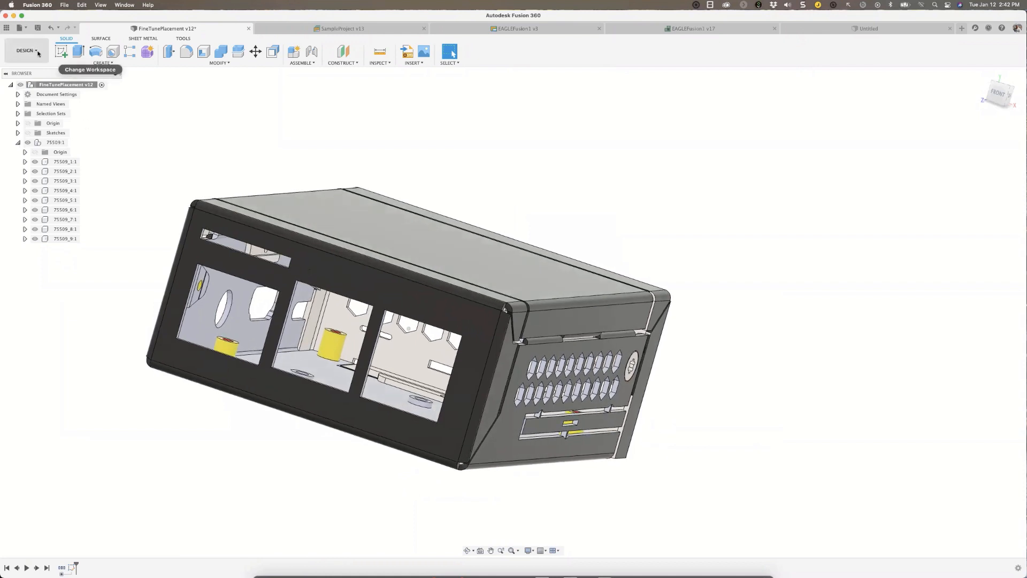
Examine the workspaces and drawing options available for the enclosure design, and look at the enclosure from several sides.
left_click(29, 50)
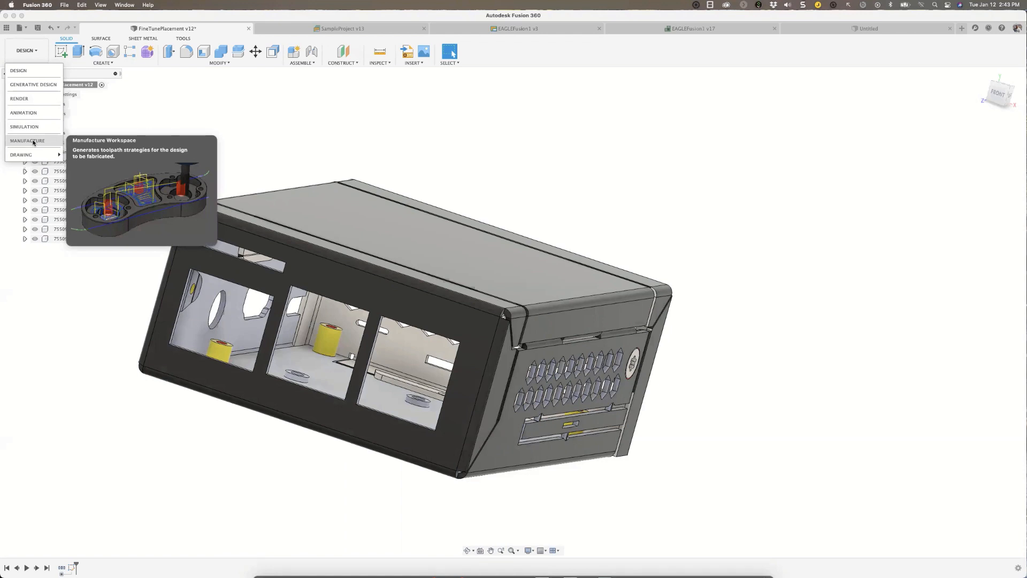
mouse_move(31, 154)
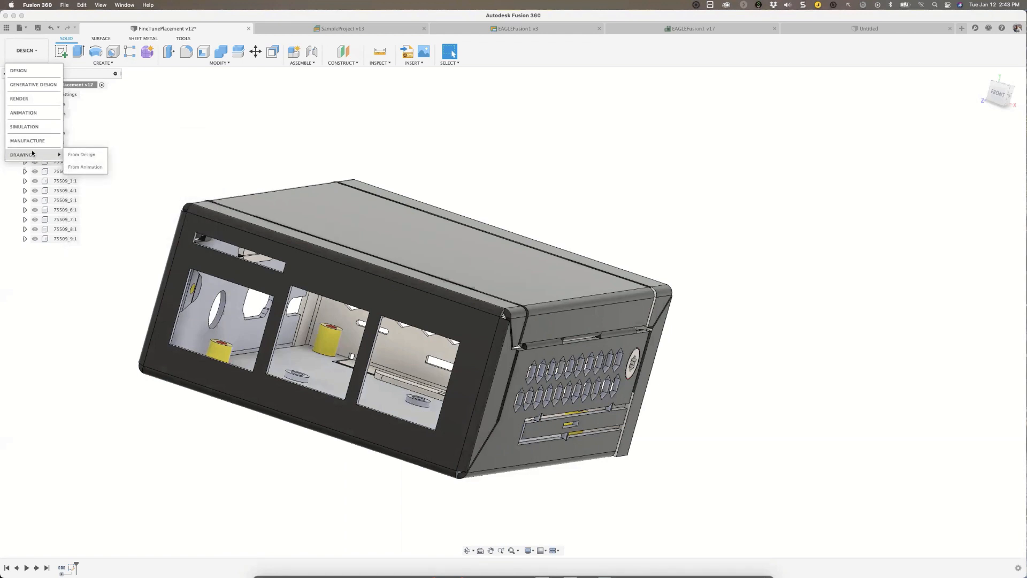
left_click(157, 115)
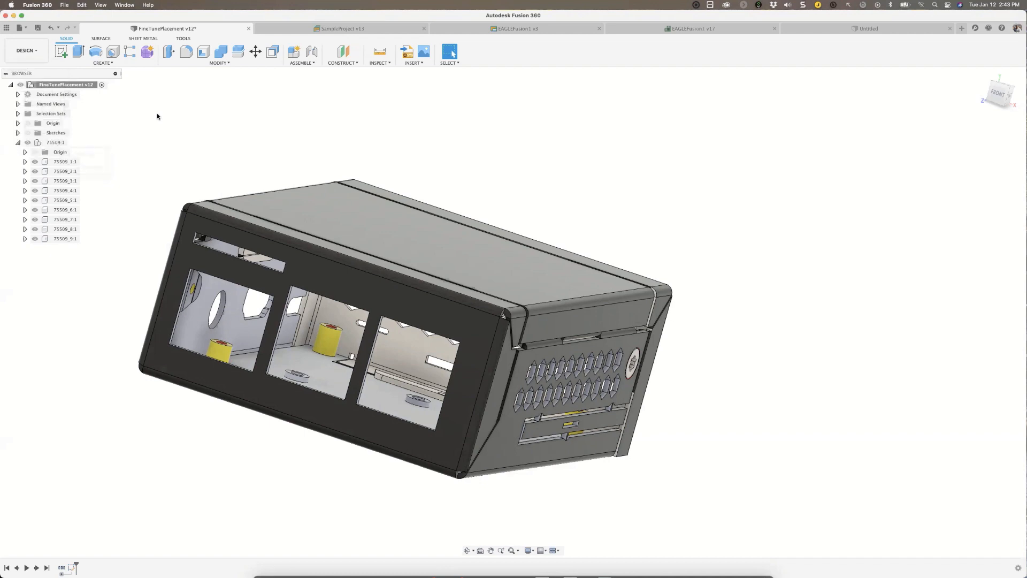
scroll(172, 116, "up", 10, "shift")
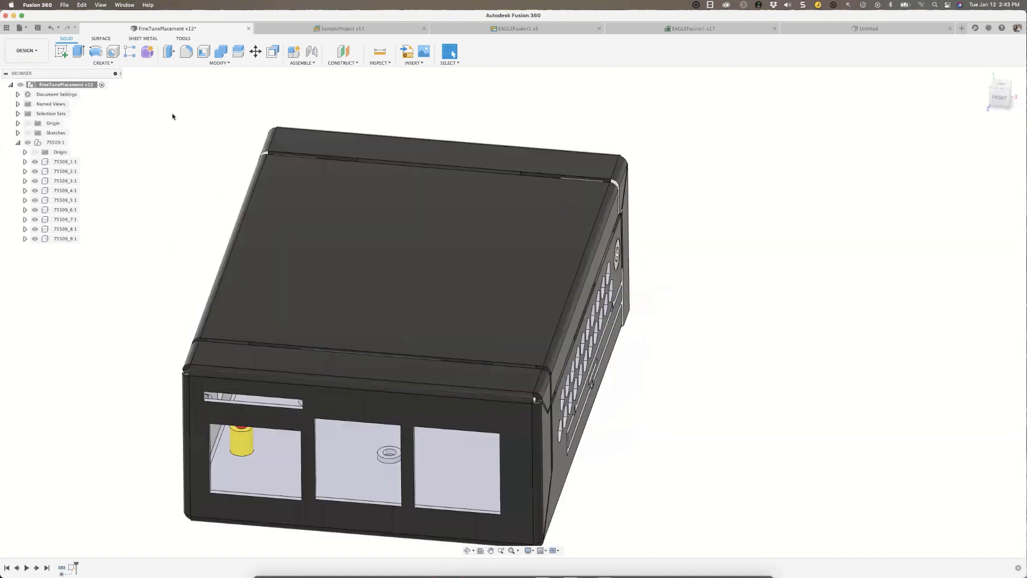
scroll(172, 117, "left", 10, "shift")
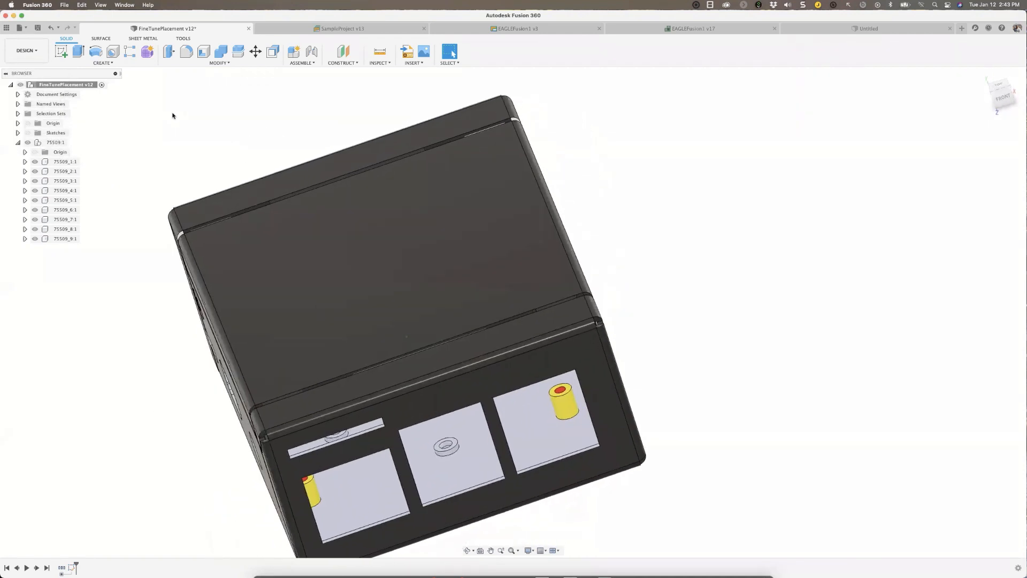
scroll(172, 116, "down", 3, "shift")
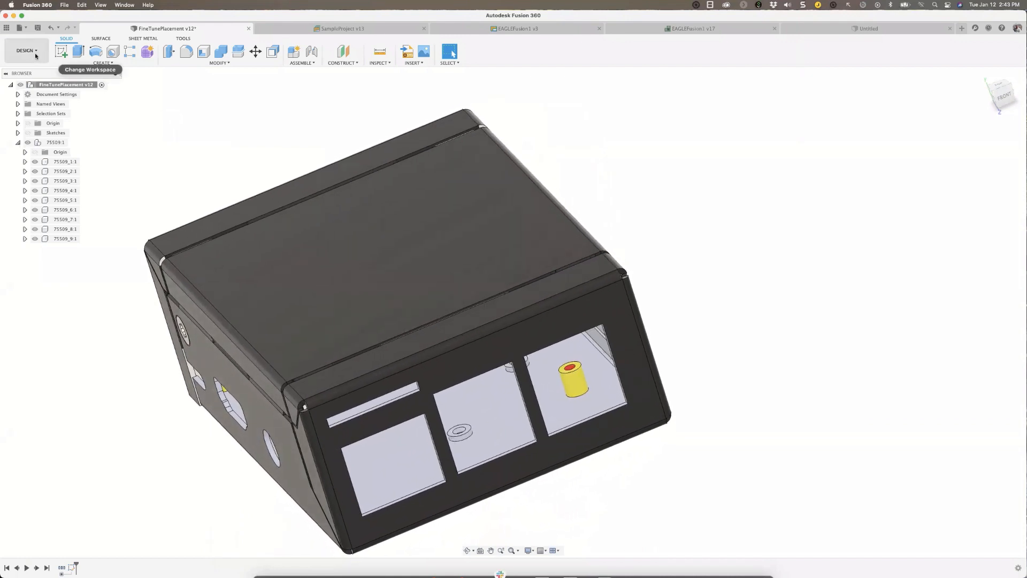
left_click(27, 50)
left_click(154, 122)
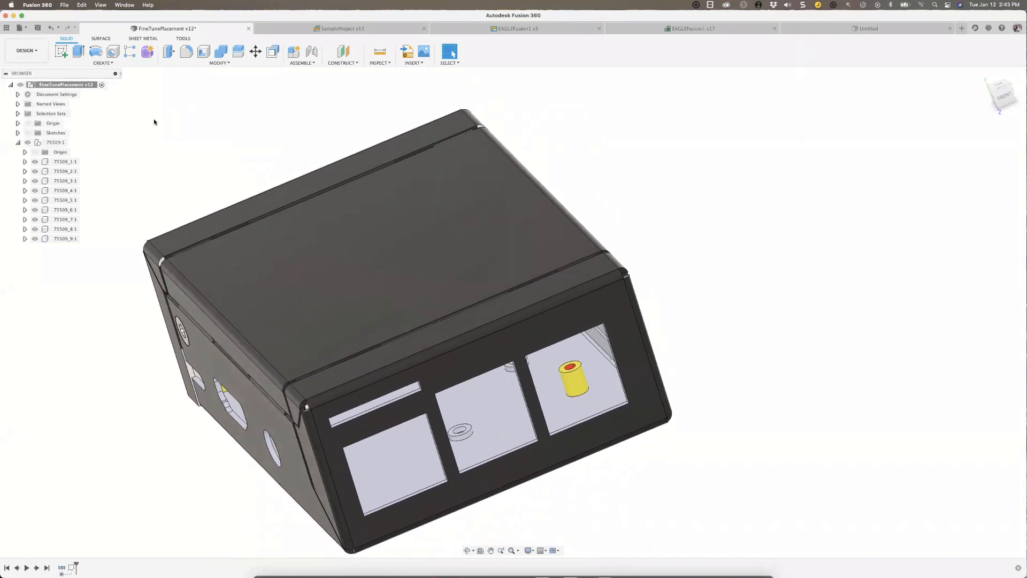
scroll(154, 122, "down", 3, "shift")
scroll(154, 122, "down", 2, "shift")
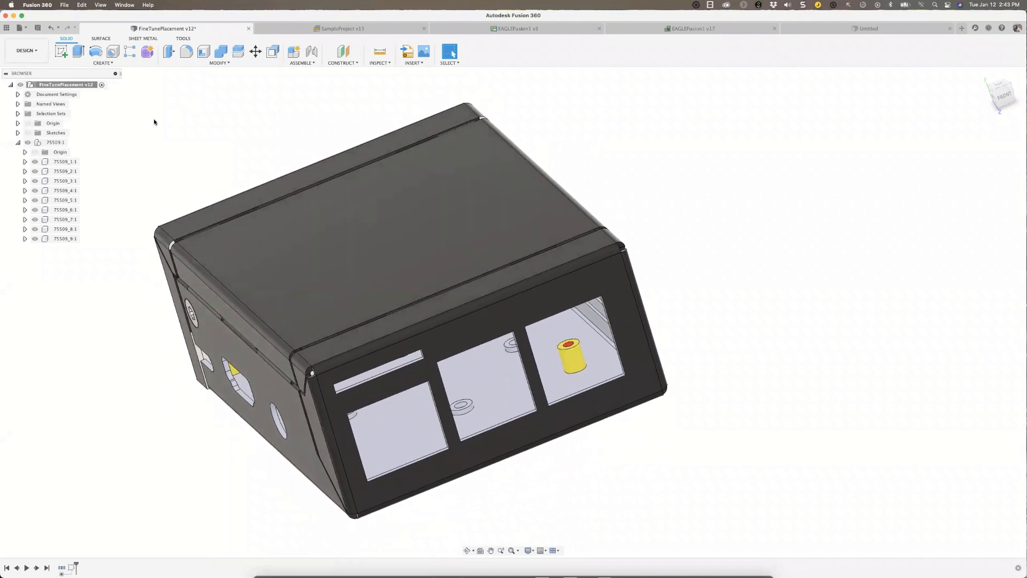
scroll(154, 122, "down", 3, "shift")
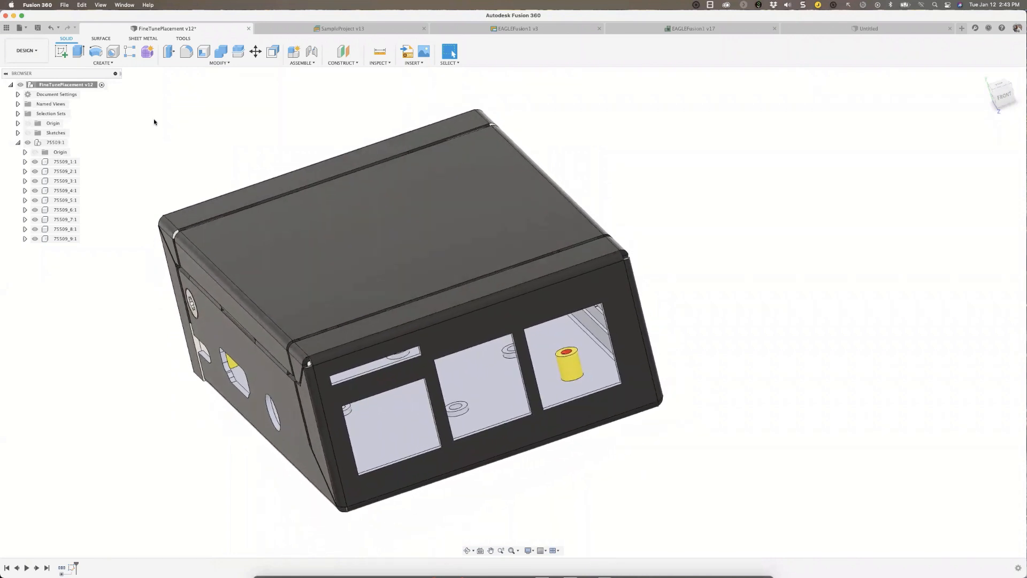
Create a new electronics design.
left_click(25, 27)
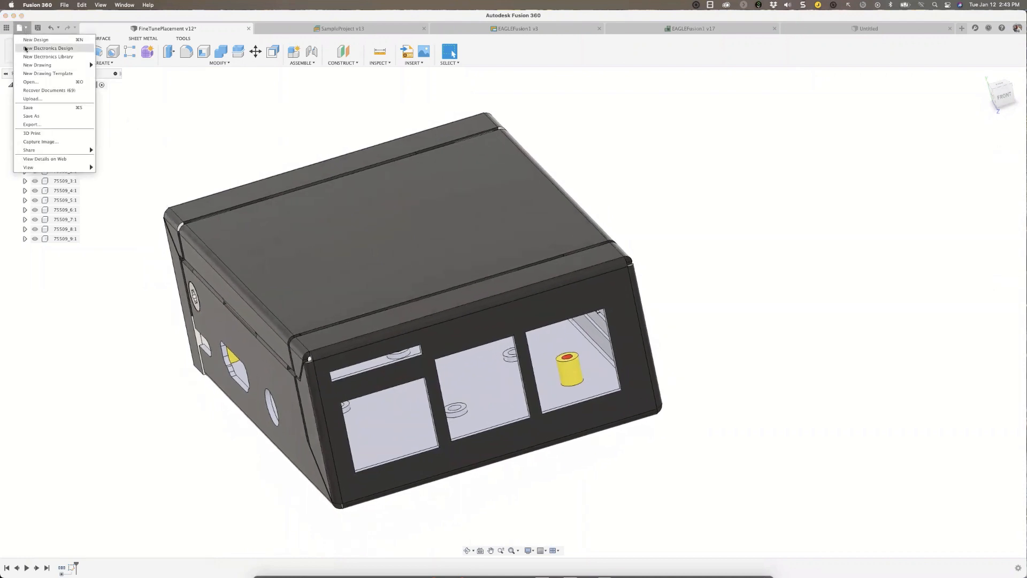
left_click(58, 48)
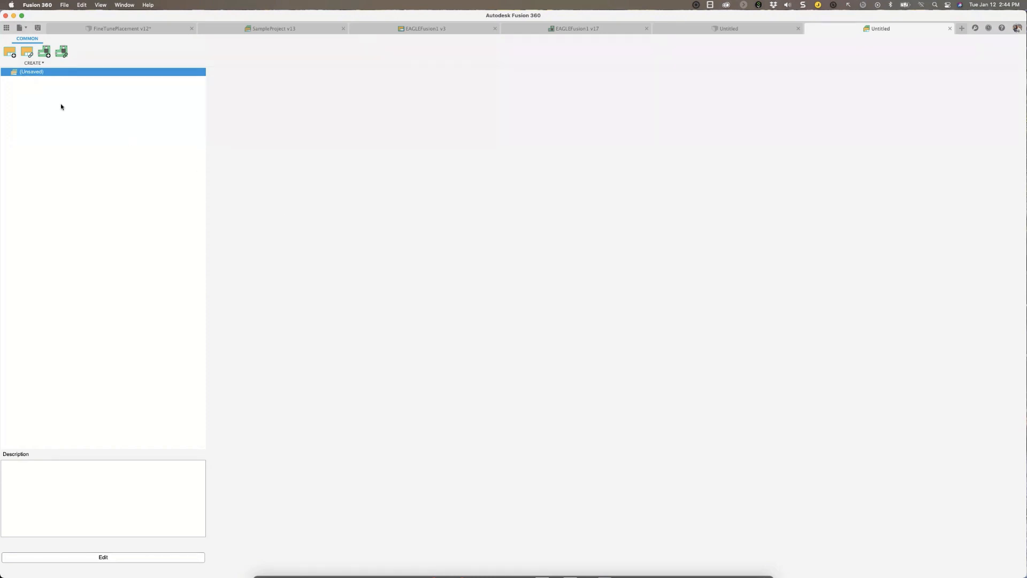
left_click(31, 56)
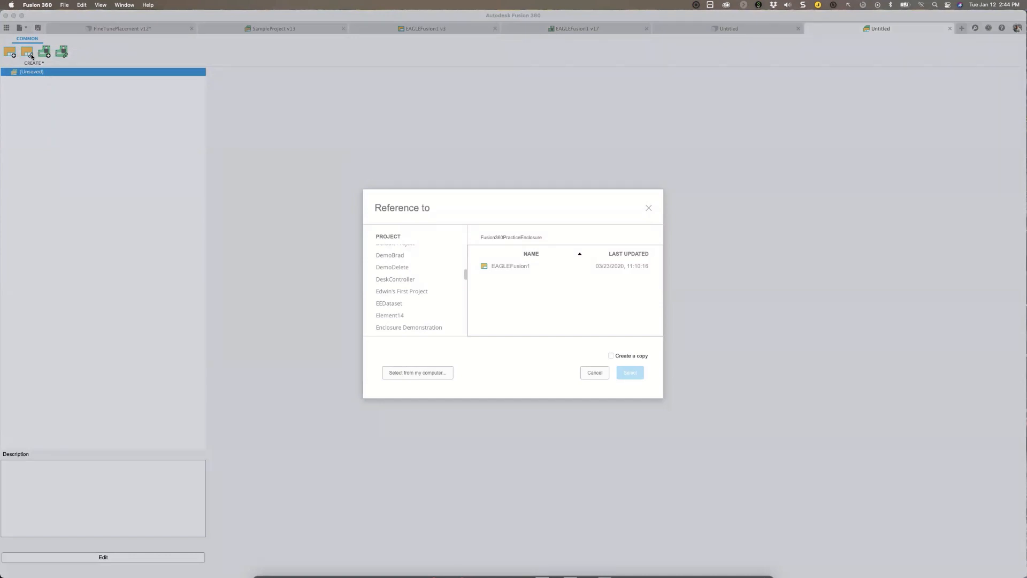
left_click(429, 376)
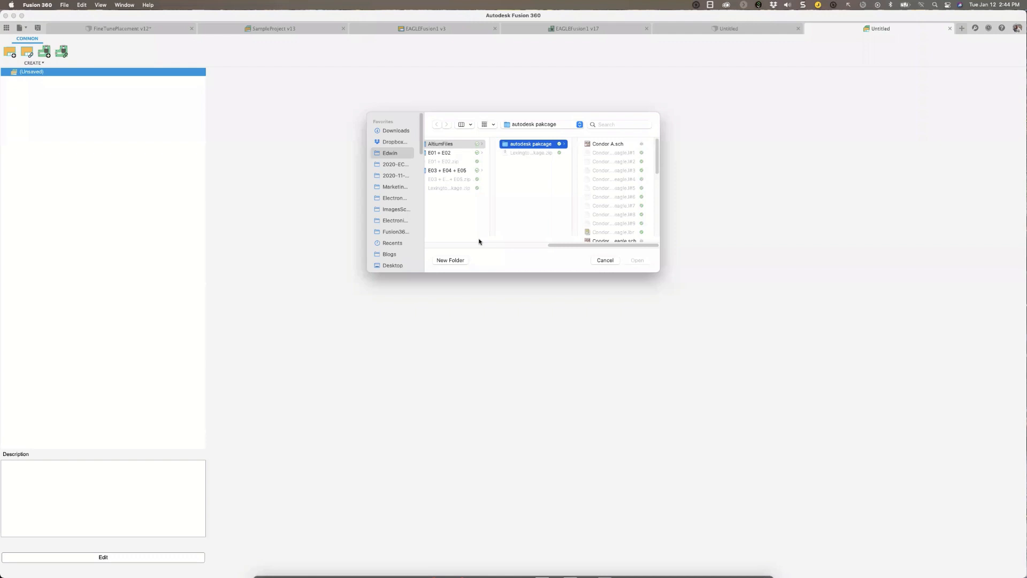
left_click(605, 260)
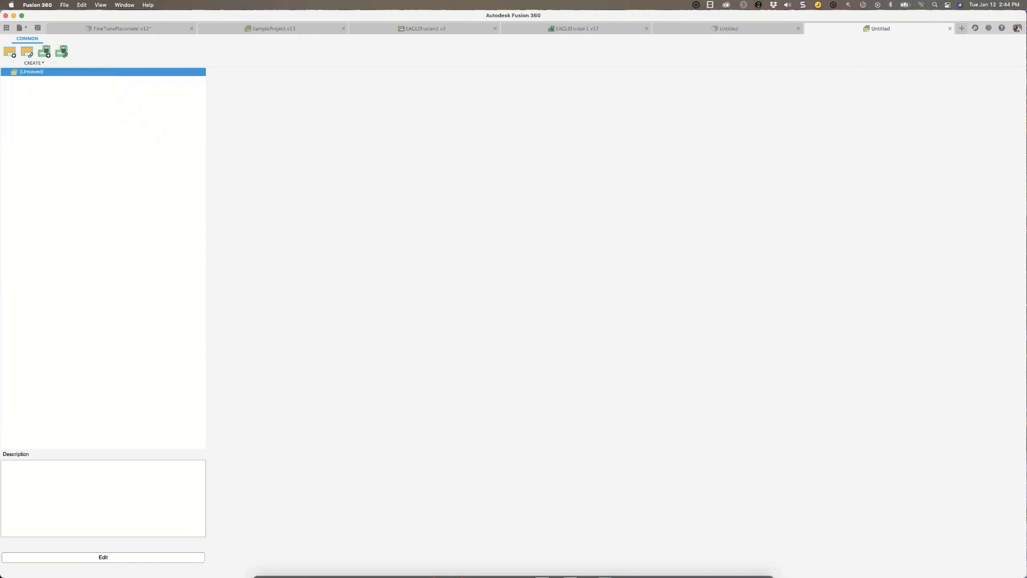
Add a new blank schematic to the electronics design.
left_click(13, 56)
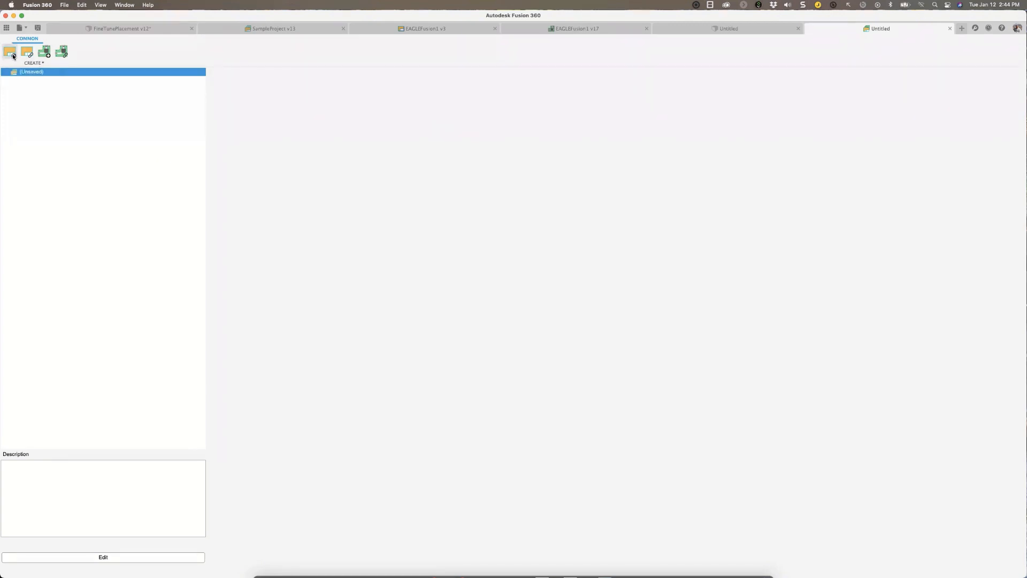
left_click(21, 56)
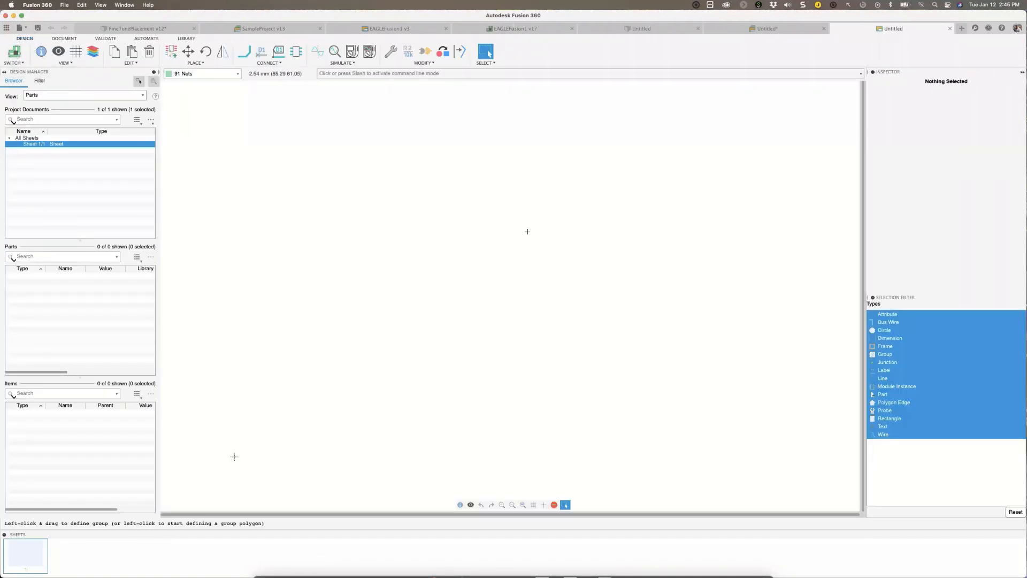
Return to the FineTunePlacement design and review its surface, sheet metal, tools and solid modelling commands.
left_click(150, 29)
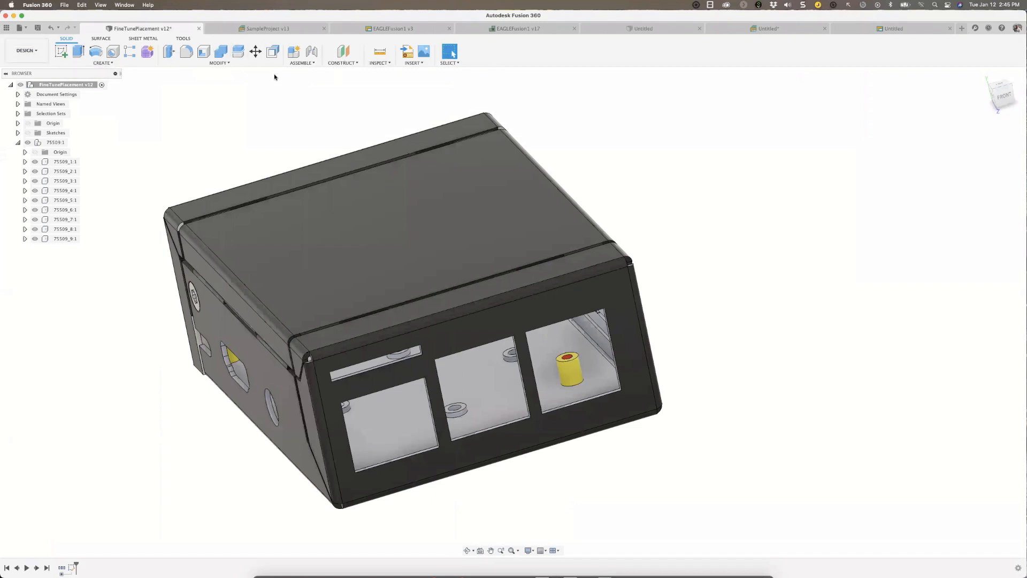
left_click(110, 39)
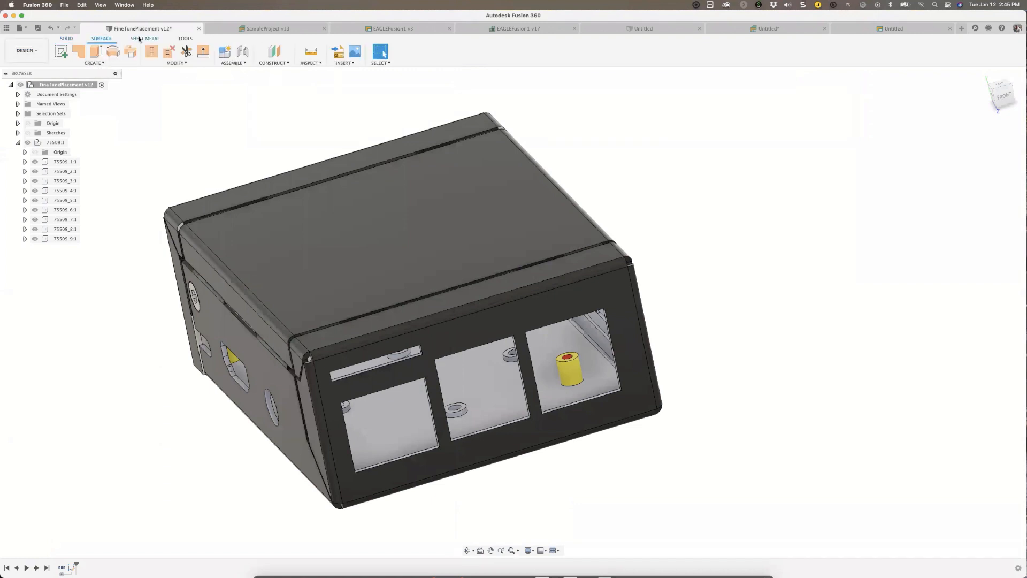
left_click(140, 39)
left_click(184, 38)
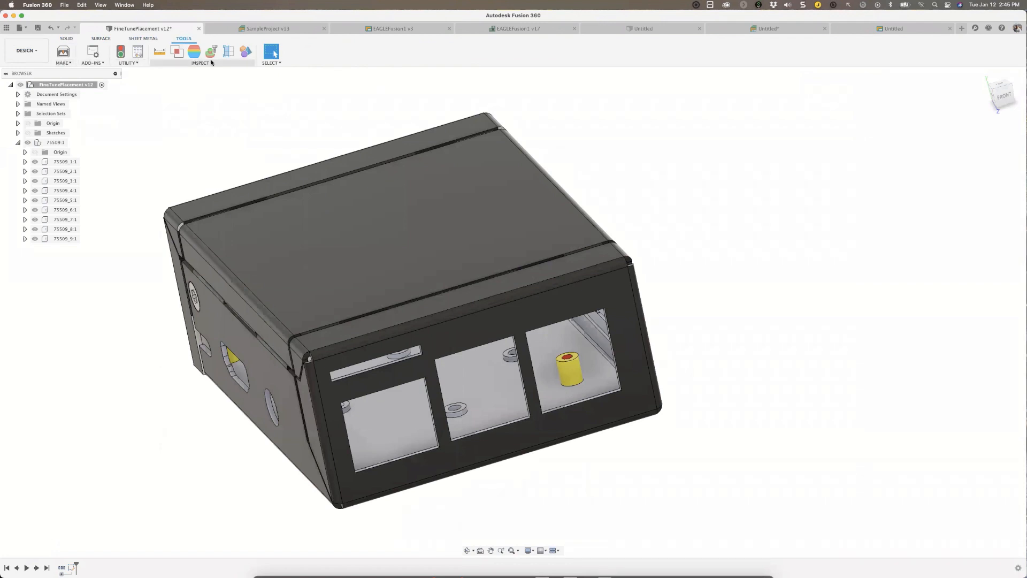
left_click(66, 39)
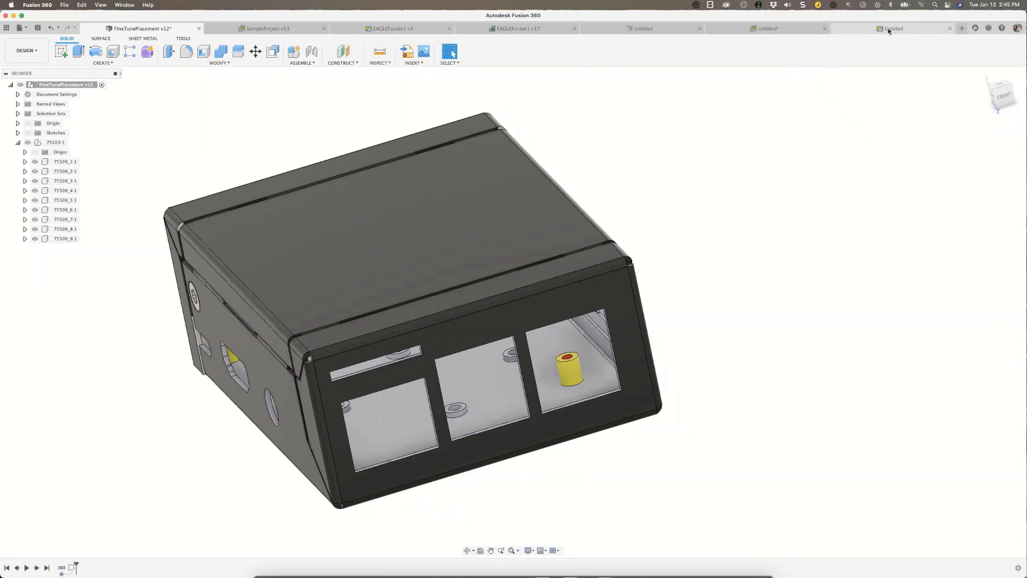
Return to the blank schematic and review its document, validation and design commands, including the PCB switch and view options.
left_click(867, 35)
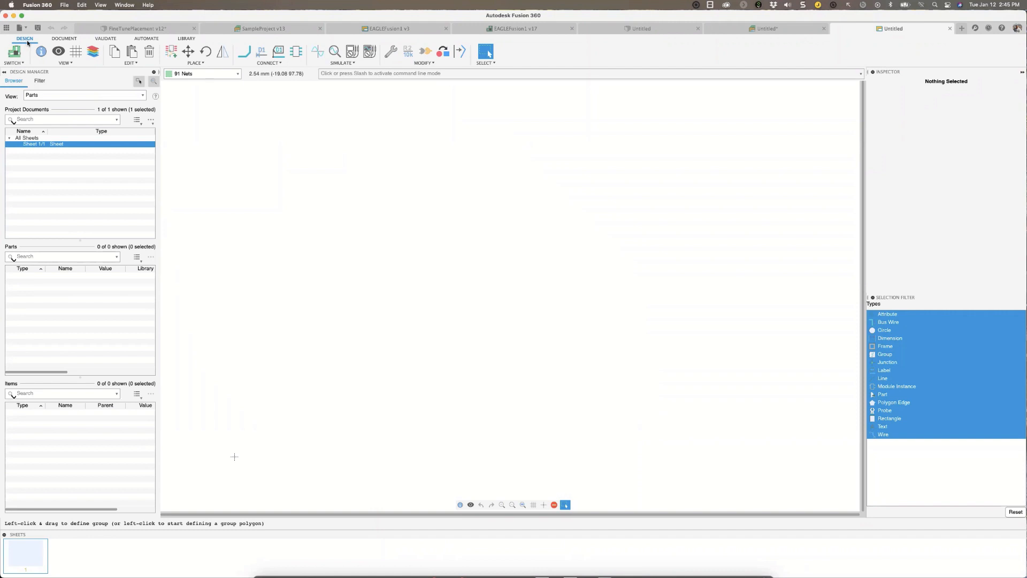
left_click(62, 38)
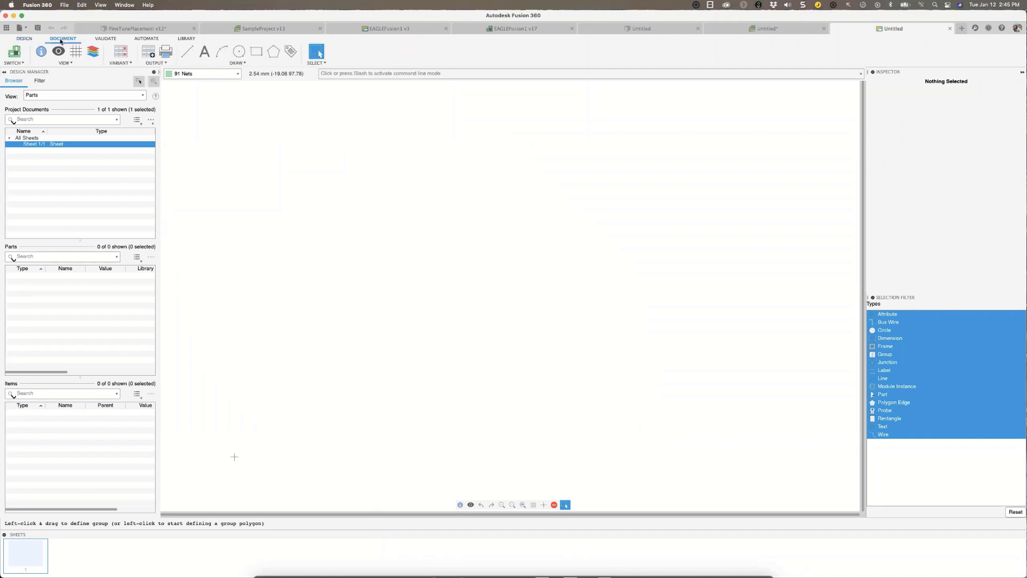
left_click(107, 40)
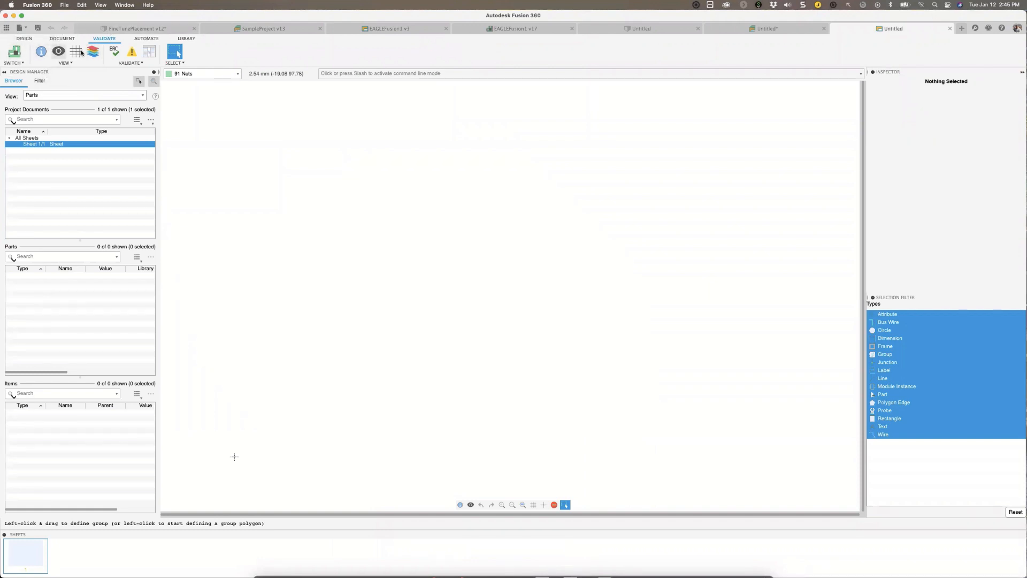
left_click(24, 38)
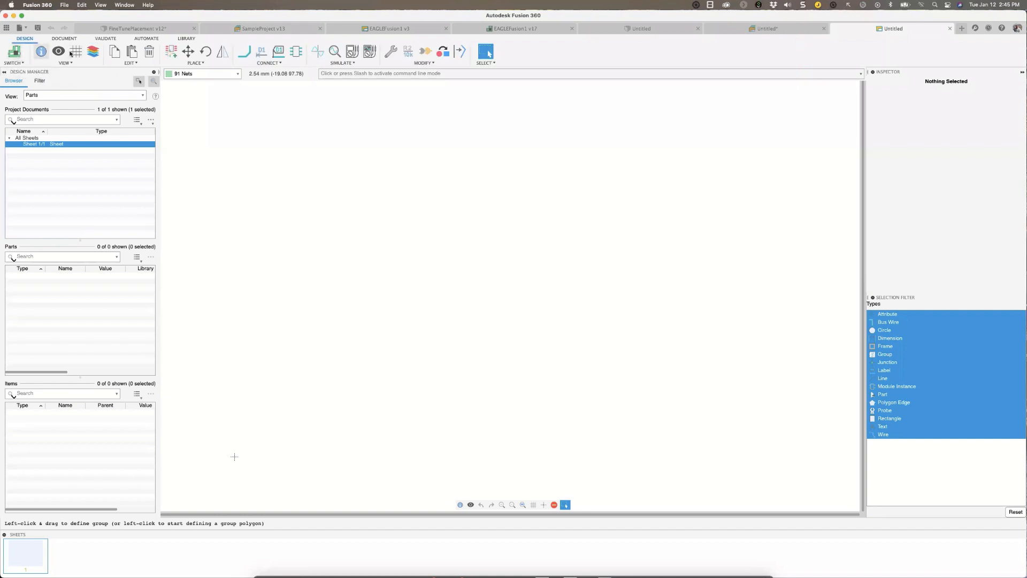
left_click(21, 64)
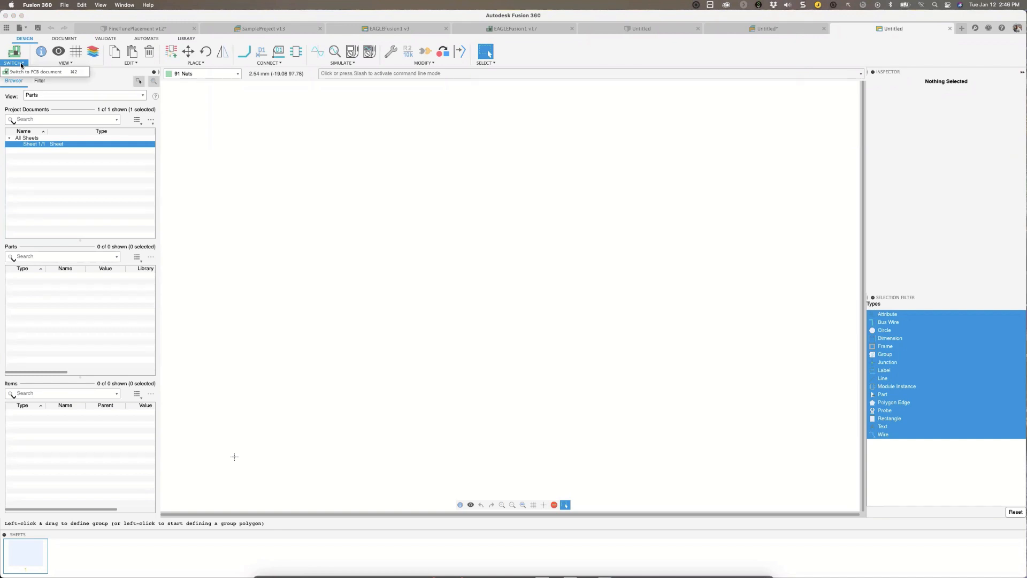
left_click(66, 62)
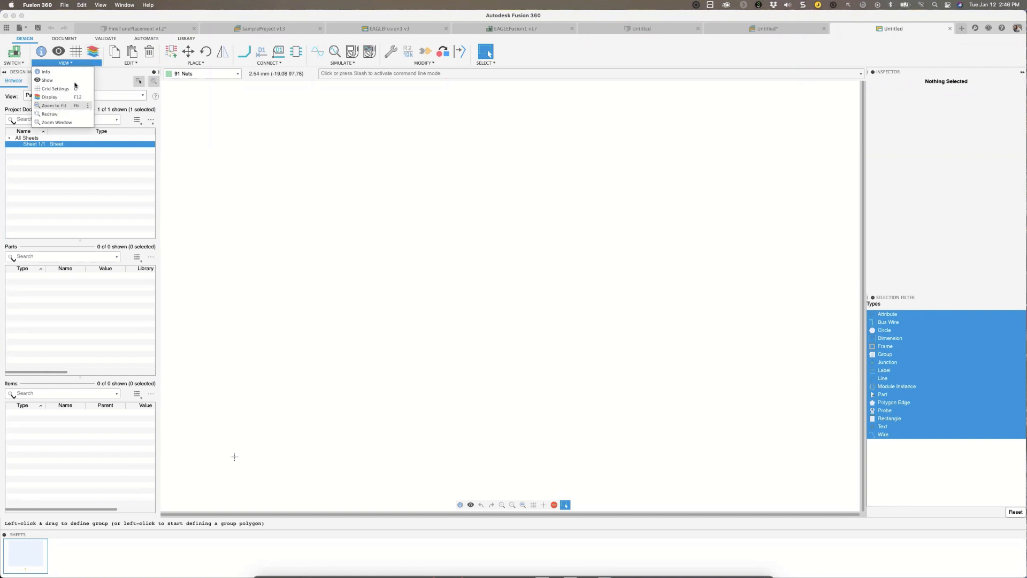
left_click(90, 107)
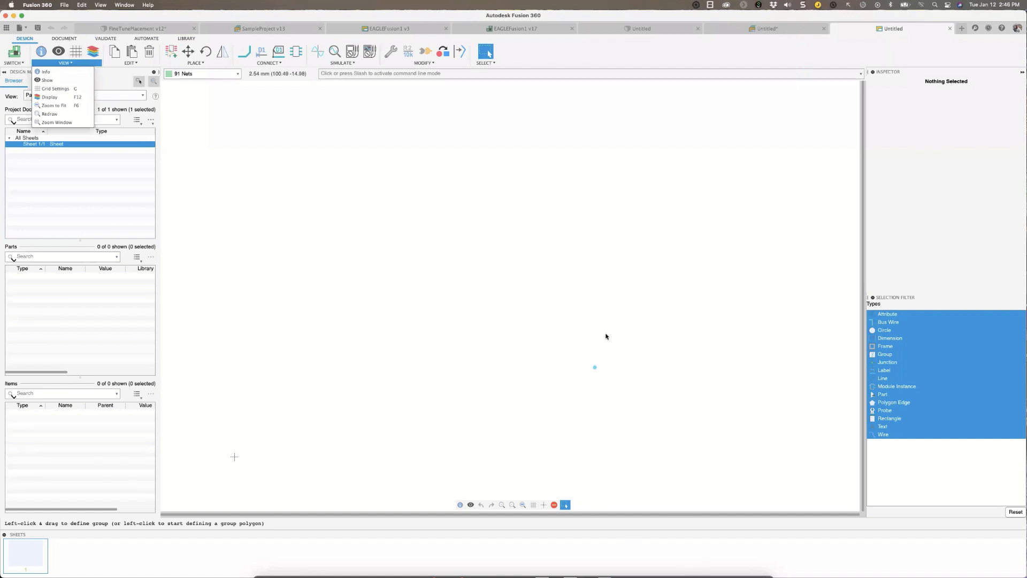
left_click_drag(606, 333, 526, 500)
left_click(71, 46)
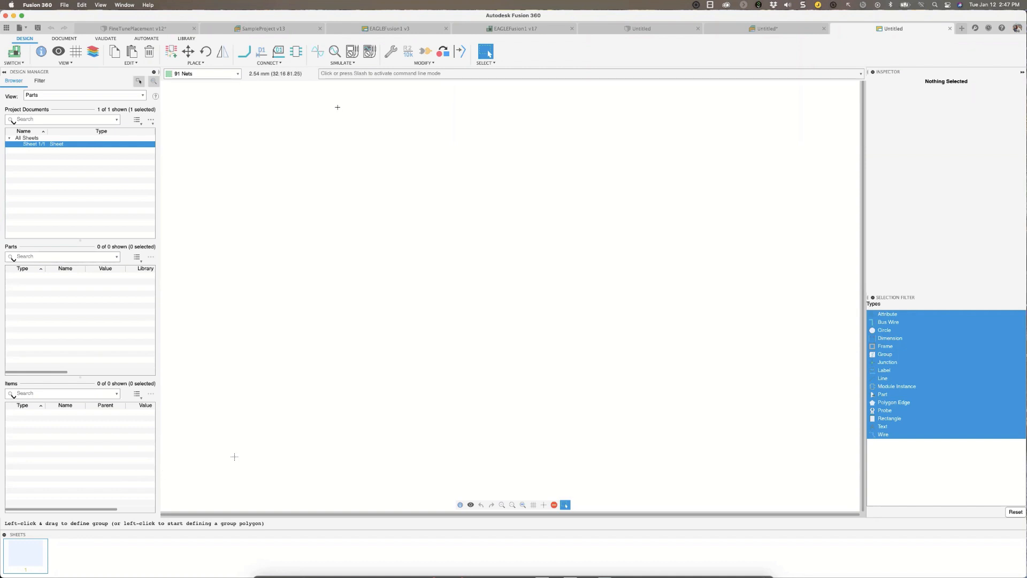
Switch to the EAGLEFusion1 v3 schematic.
left_click(375, 32)
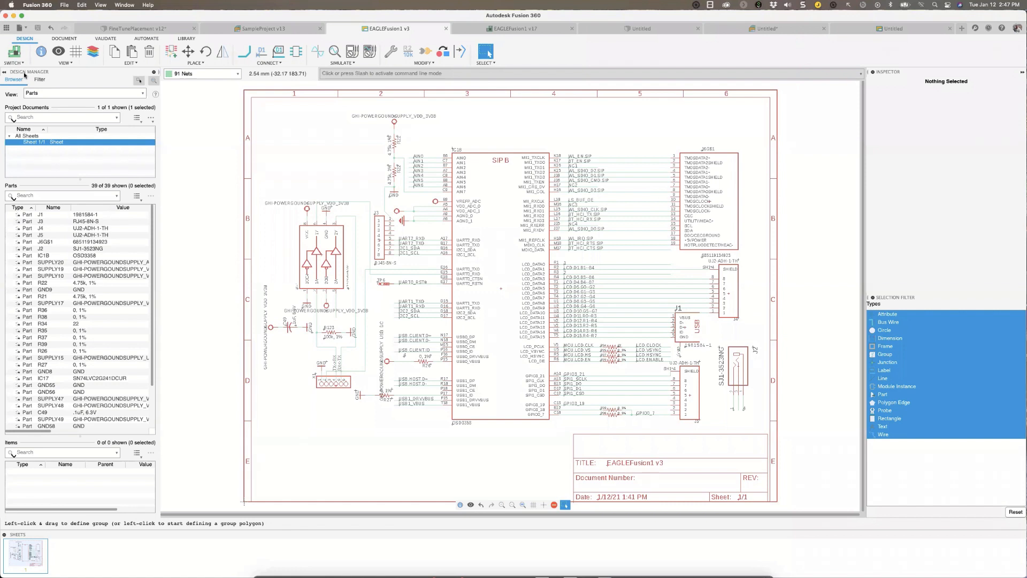
List the nets of the default net class and locate LCD.D11.R0--R3 and LCD.D13.R2--R5 in the schematic.
left_click(139, 94)
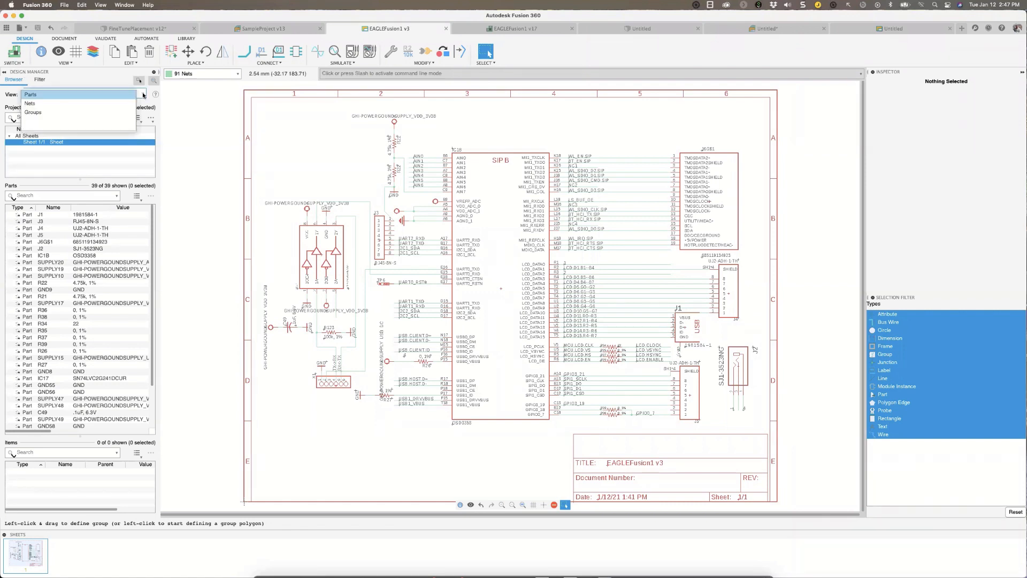
left_click(35, 104)
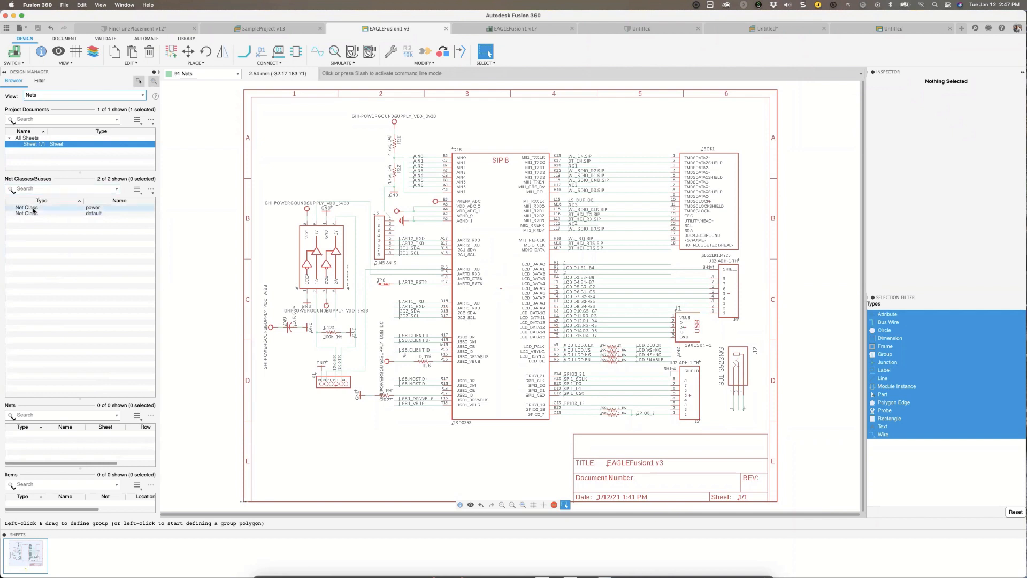
left_click(31, 213)
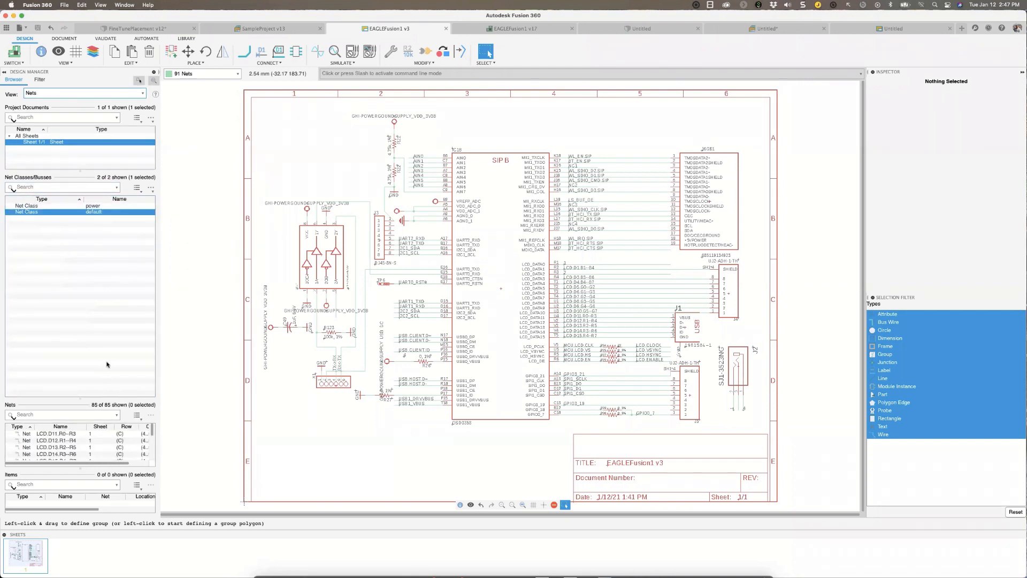
left_click_drag(102, 399, 101, 251)
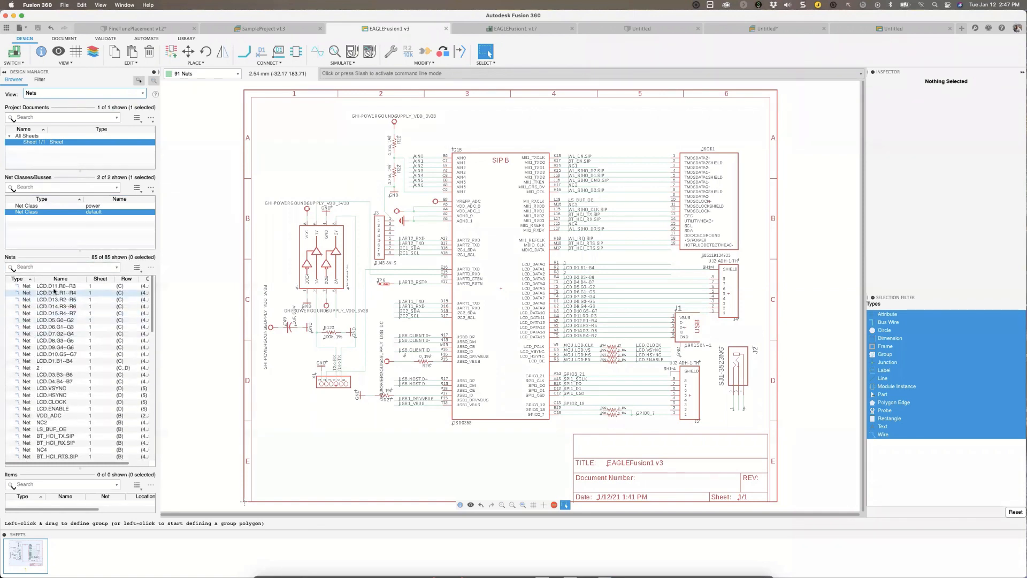
left_click(55, 287)
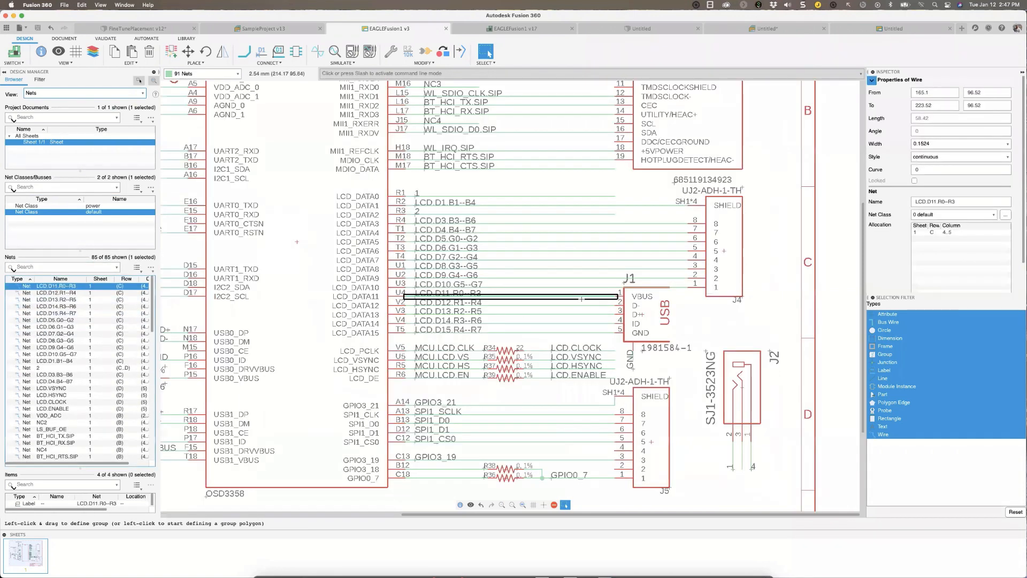
left_click(69, 300)
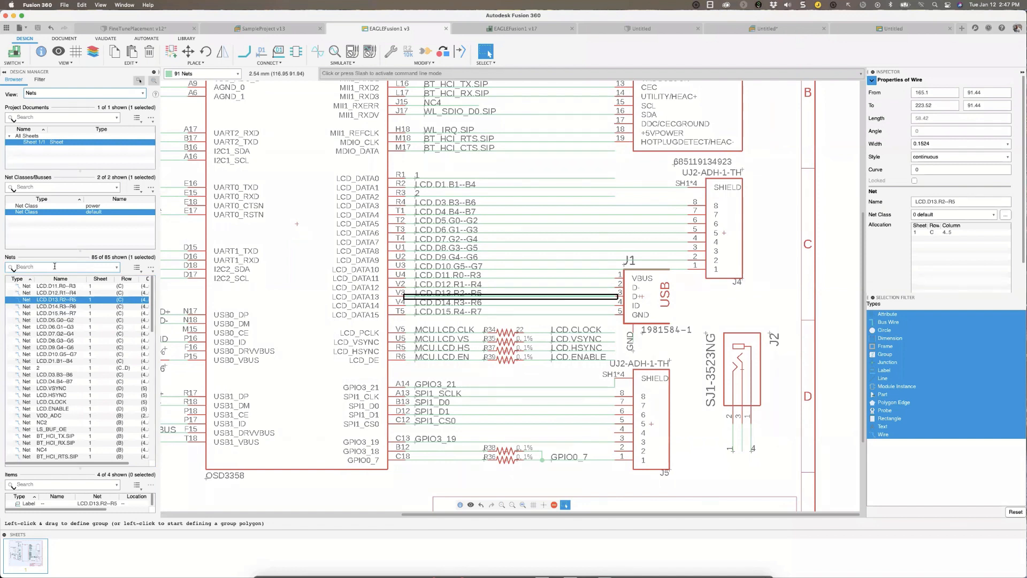
Return the design browser to the parts view and locate connectors J1 and J4 in the schematic.
left_click(143, 94)
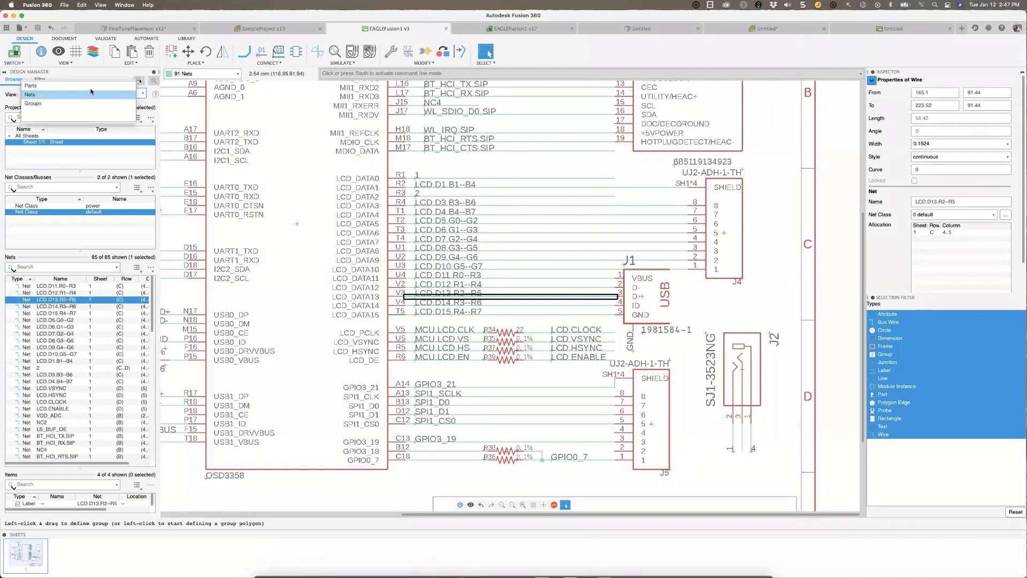
left_click(84, 87)
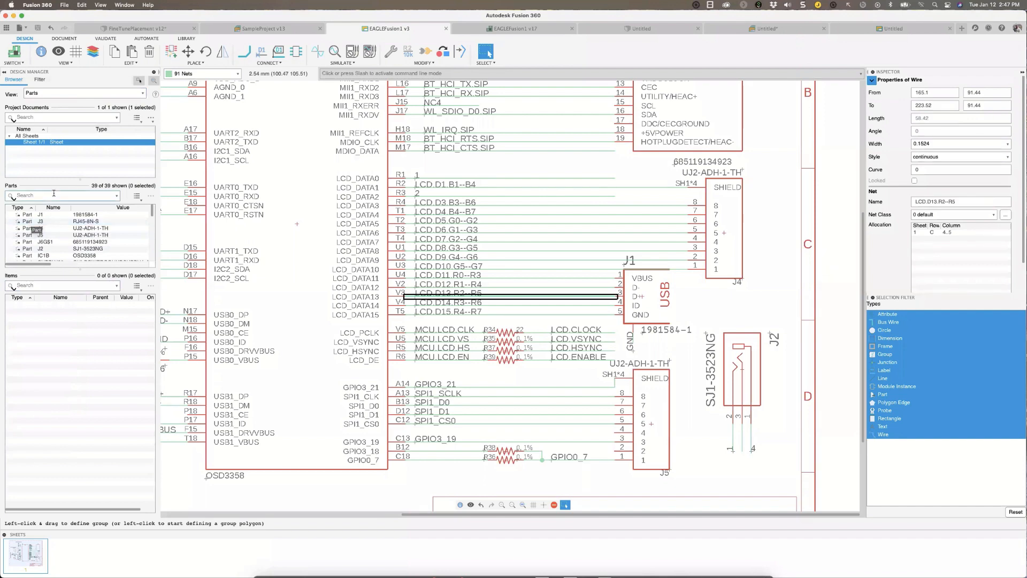
left_click(24, 216)
left_click(28, 228)
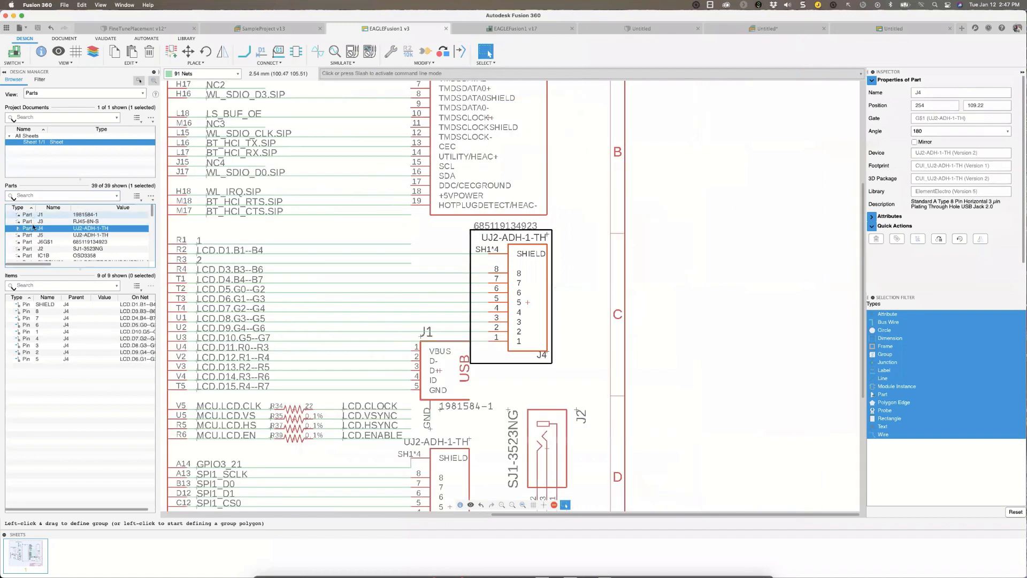
left_click(32, 215)
left_click(33, 228)
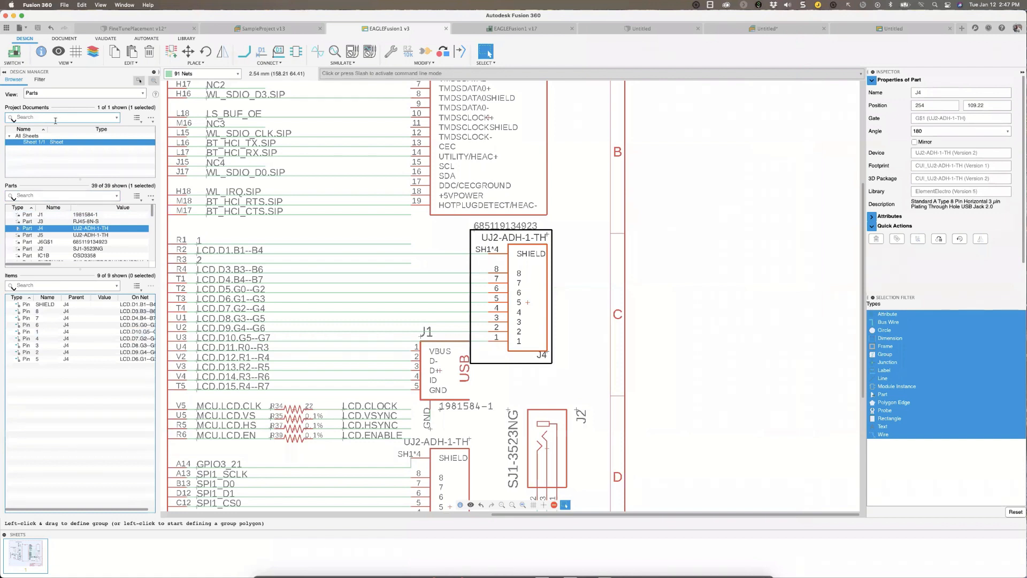
Start a design filter with the condition Name = r and add a second condition row.
left_click(40, 80)
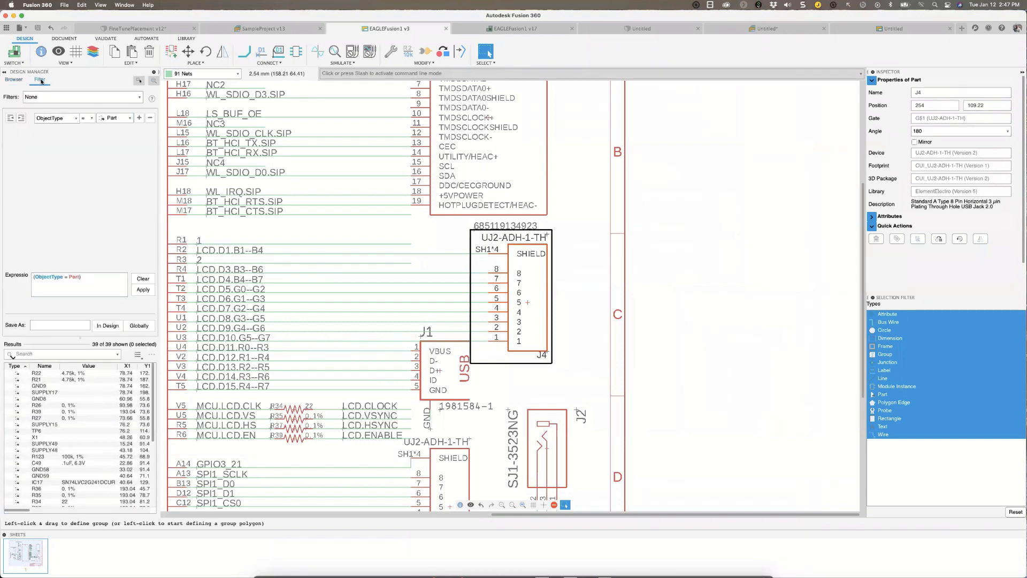
left_click(69, 118)
left_click(63, 129)
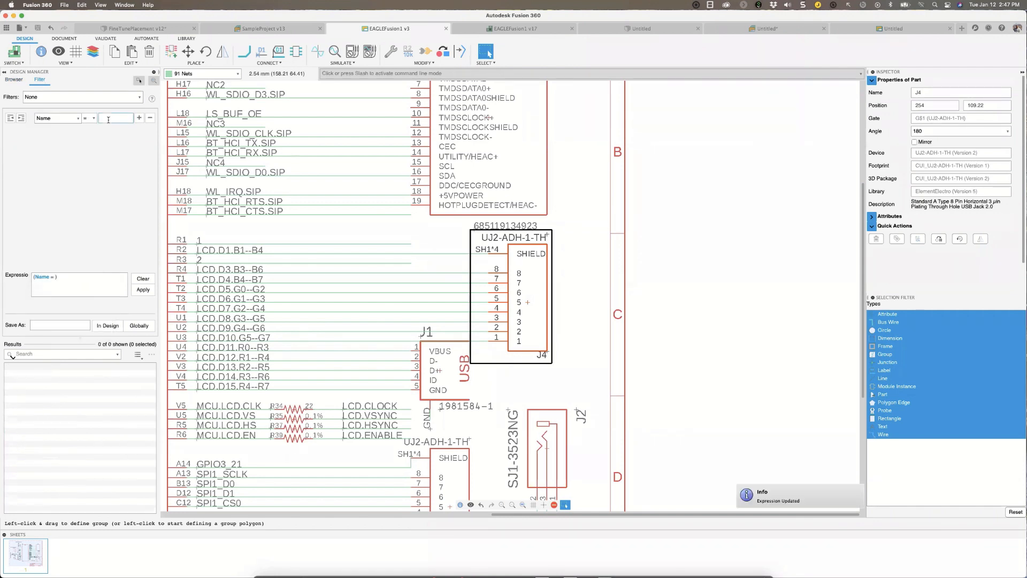
left_click(108, 119)
type("r")
left_click(139, 118)
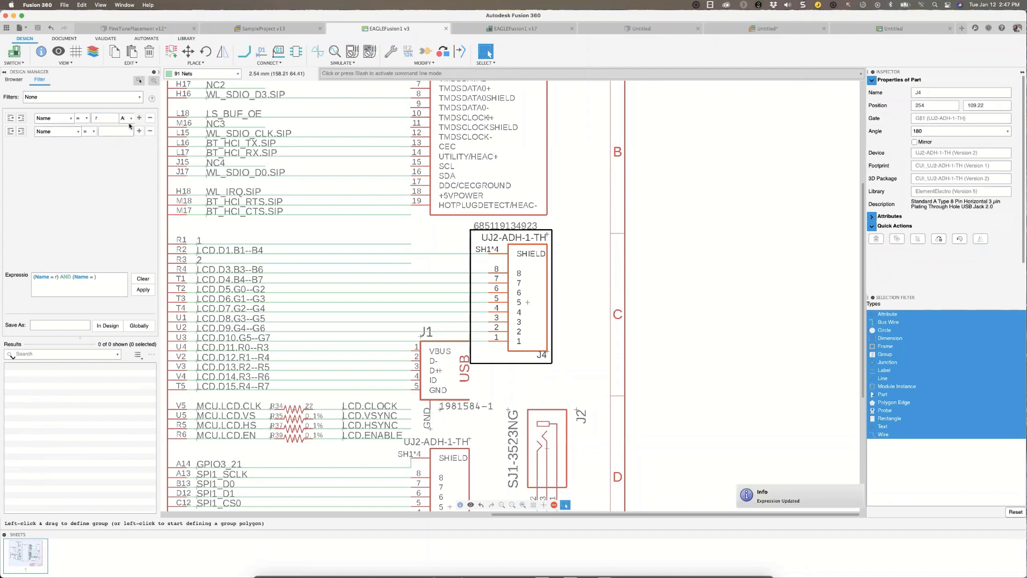
Set the second filter condition to Has3dModel and broaden the name pattern to r*.
left_click(75, 132)
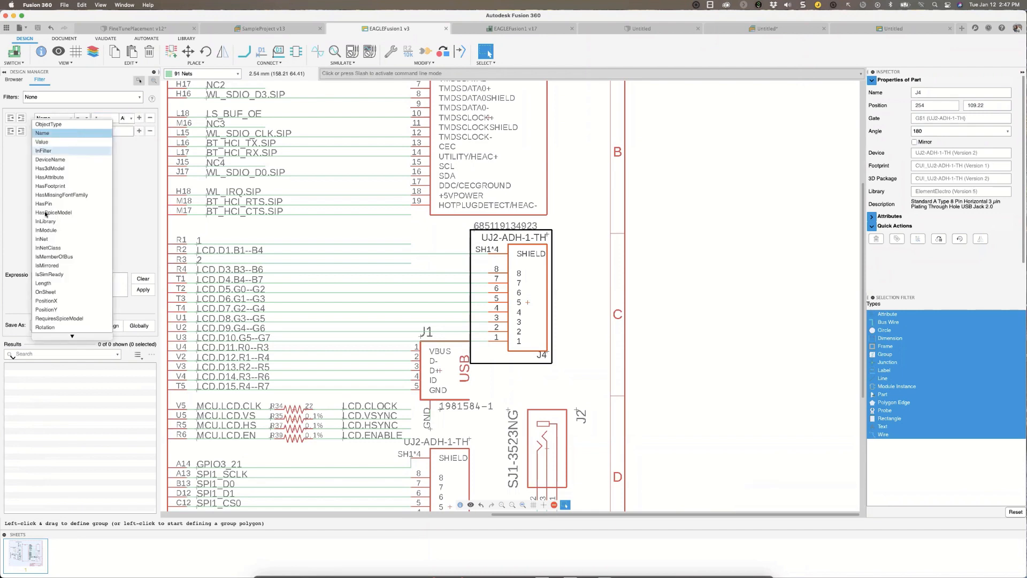
scroll(77, 257, "down", 1)
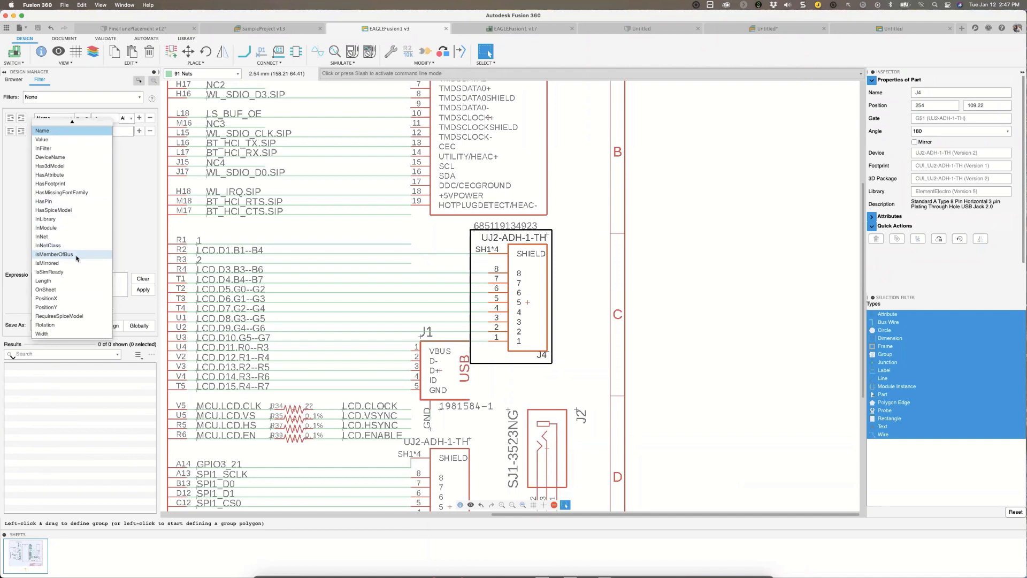
left_click(77, 166)
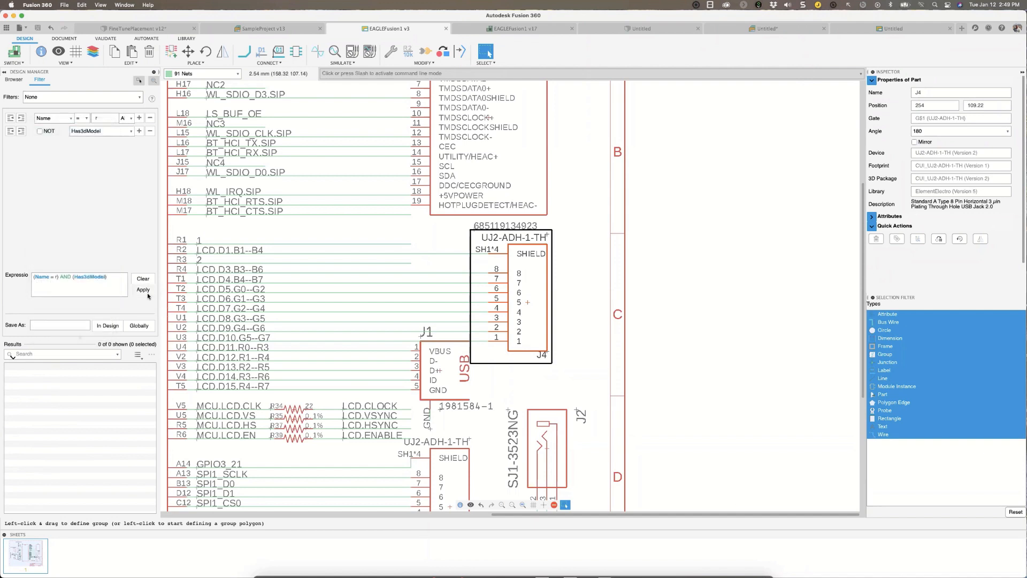
left_click(143, 289)
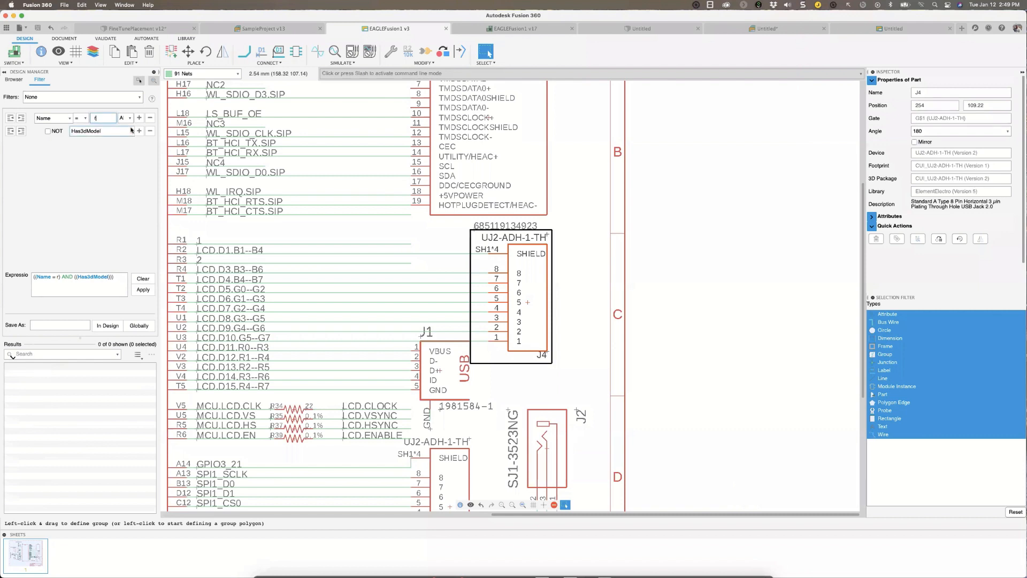
type("*")
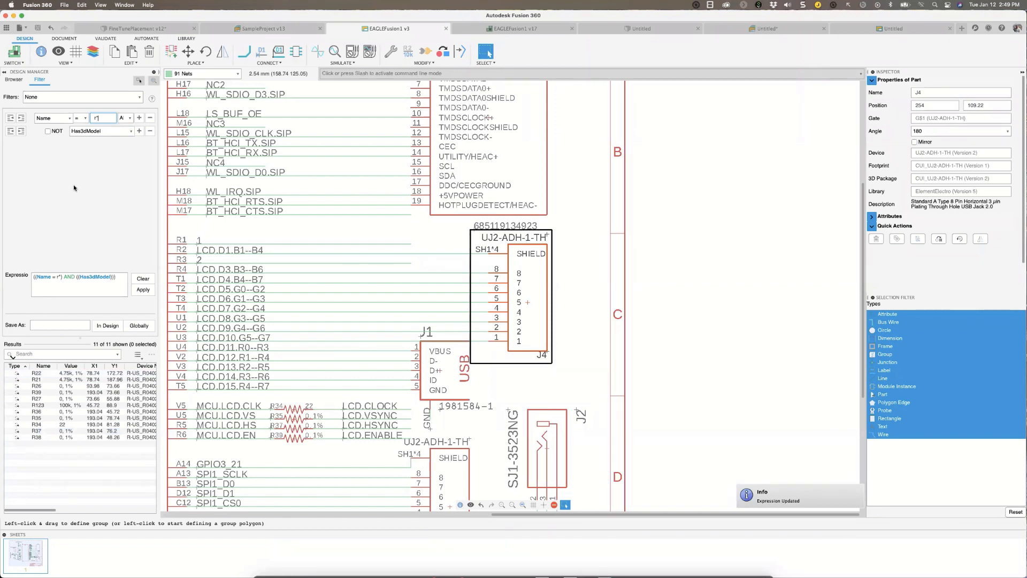
Try negating the Has3dModel condition, then restore it and review the properties available for filtering.
left_click(48, 131)
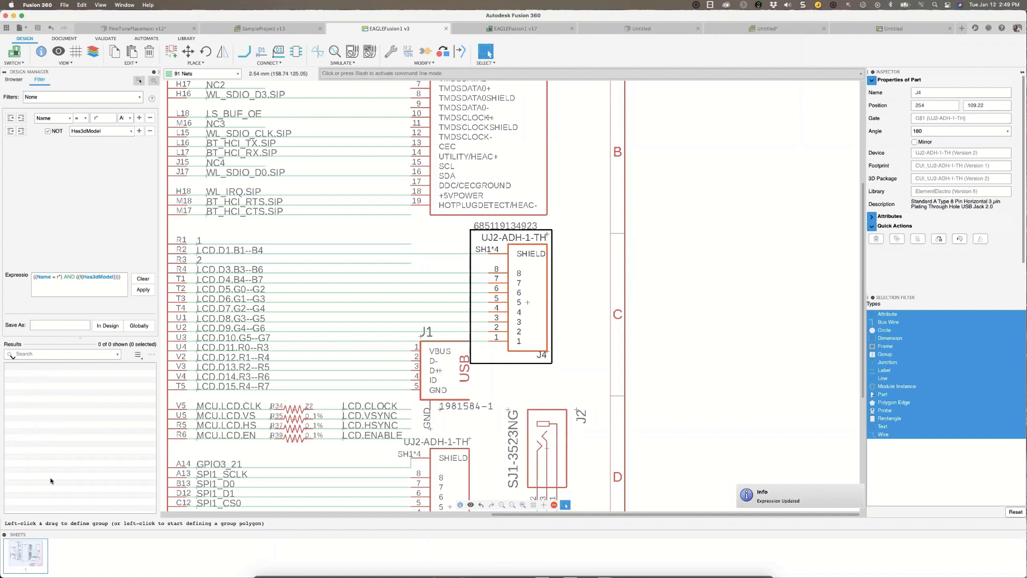
left_click(48, 131)
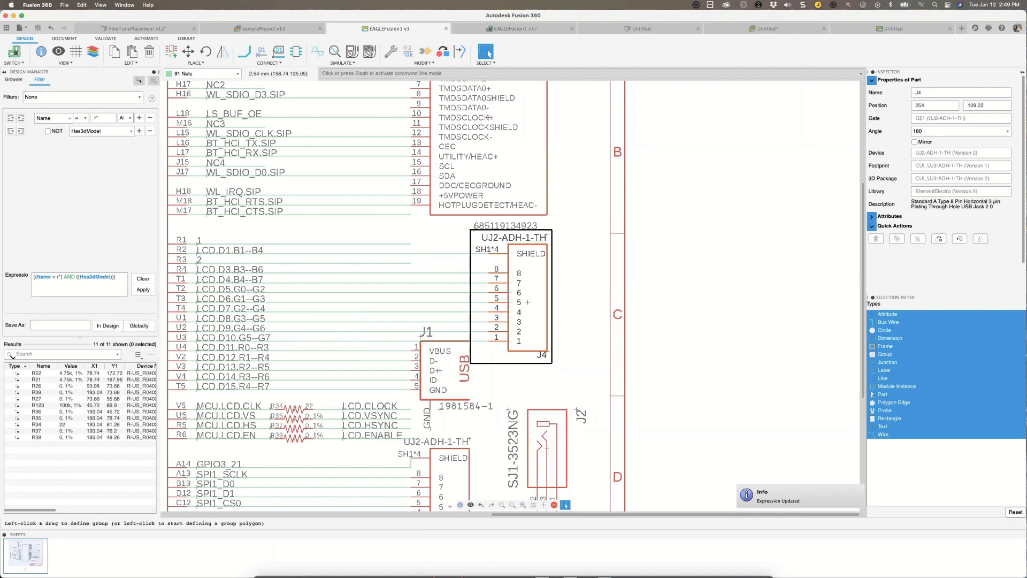
left_click(69, 118)
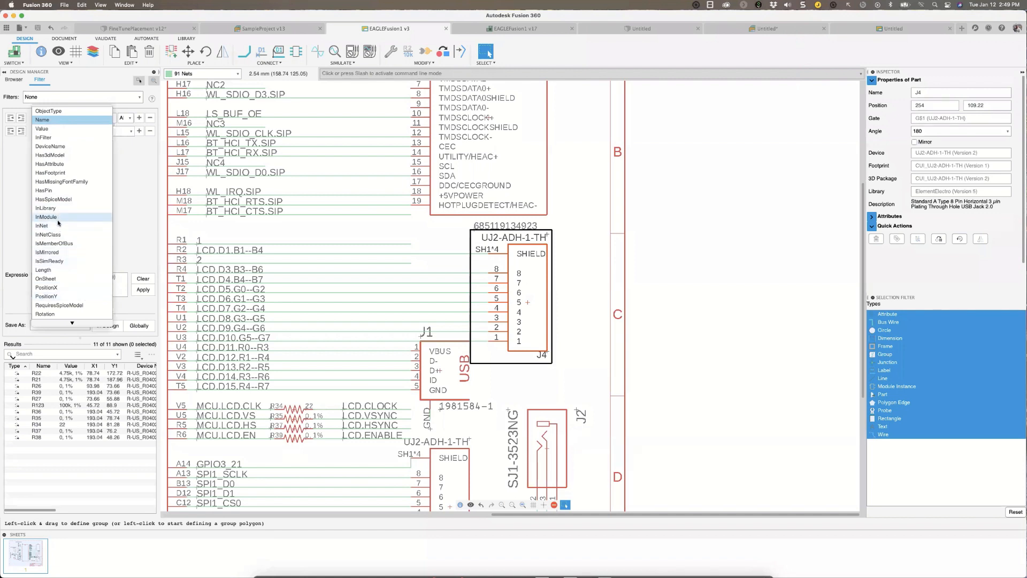
scroll(45, 260, "down", 1)
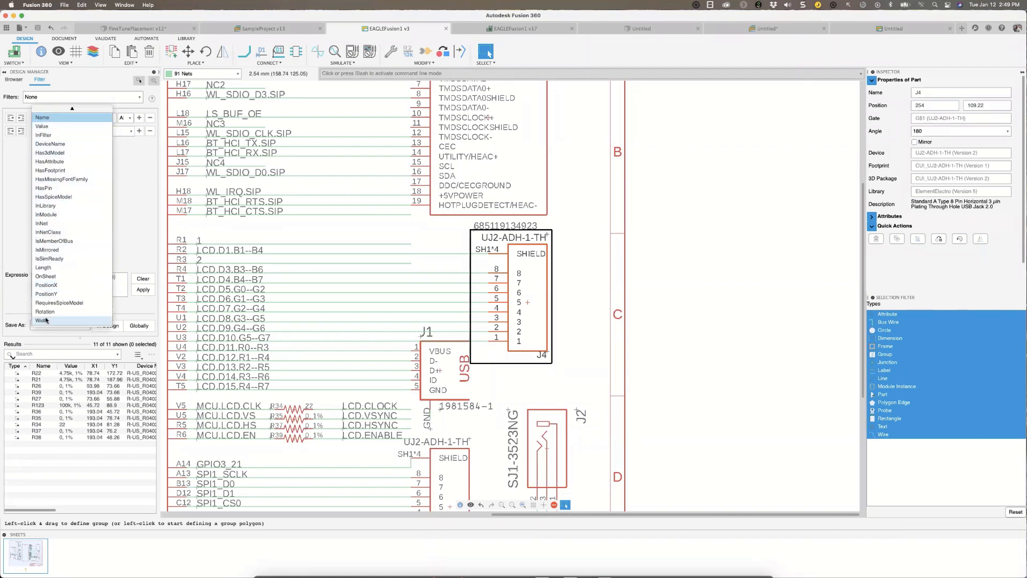
left_click(13, 185)
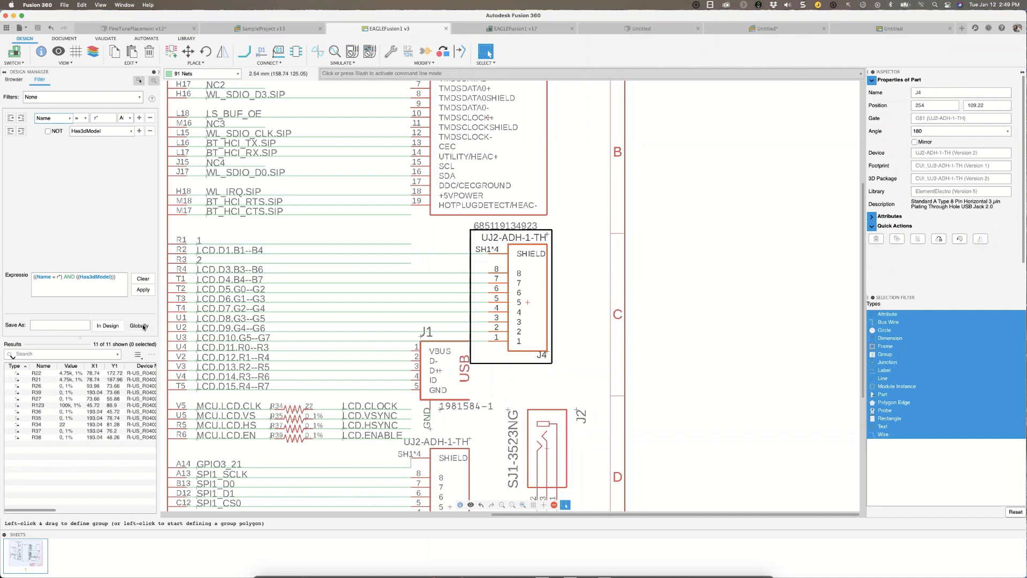
Locate resistor R22 from the filter results and examine the remaining result columns, including package and 3D package names.
left_click(34, 373)
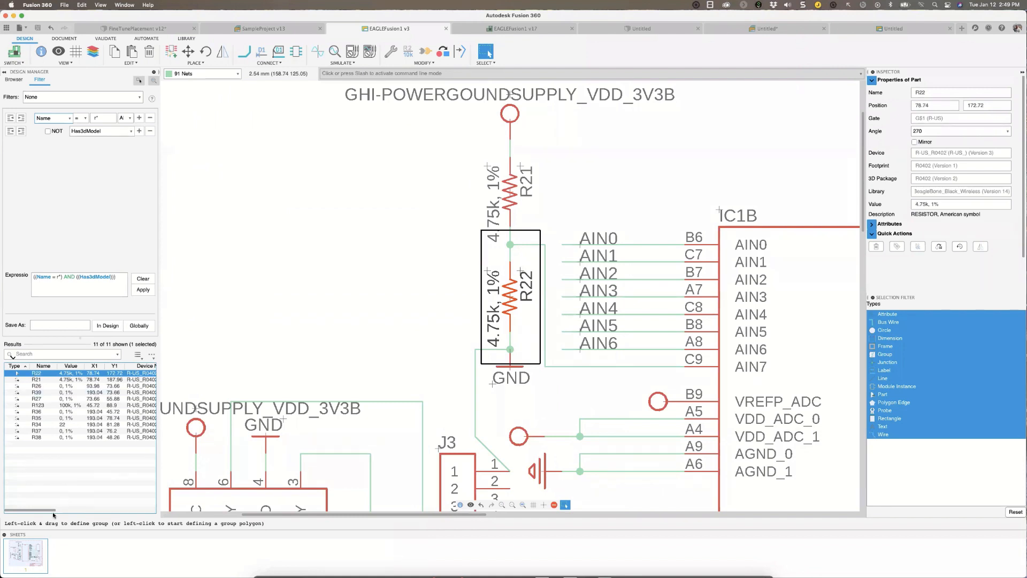
left_click_drag(84, 512, 146, 515)
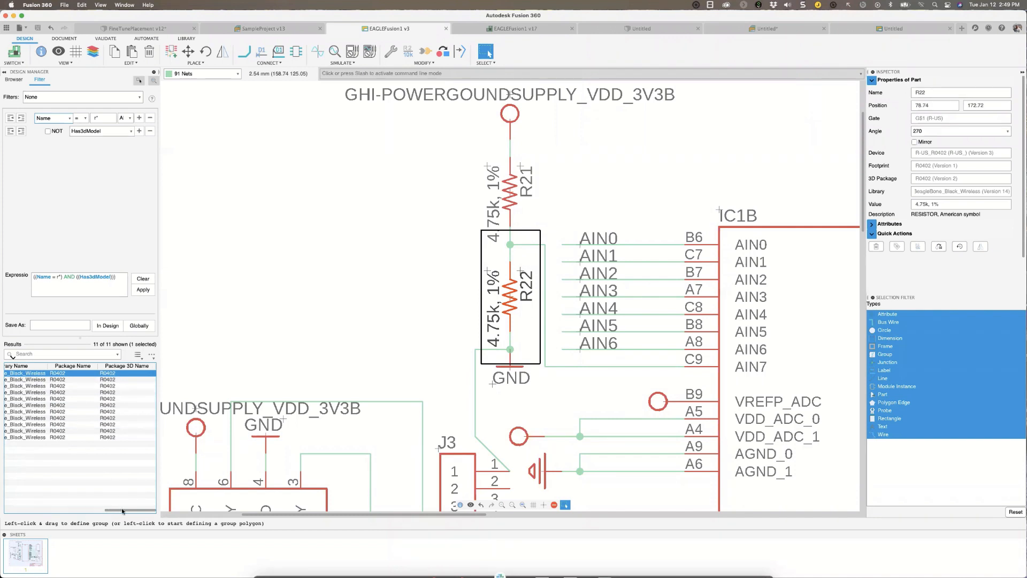
left_click_drag(121, 510, 80, 507)
left_click(80, 508)
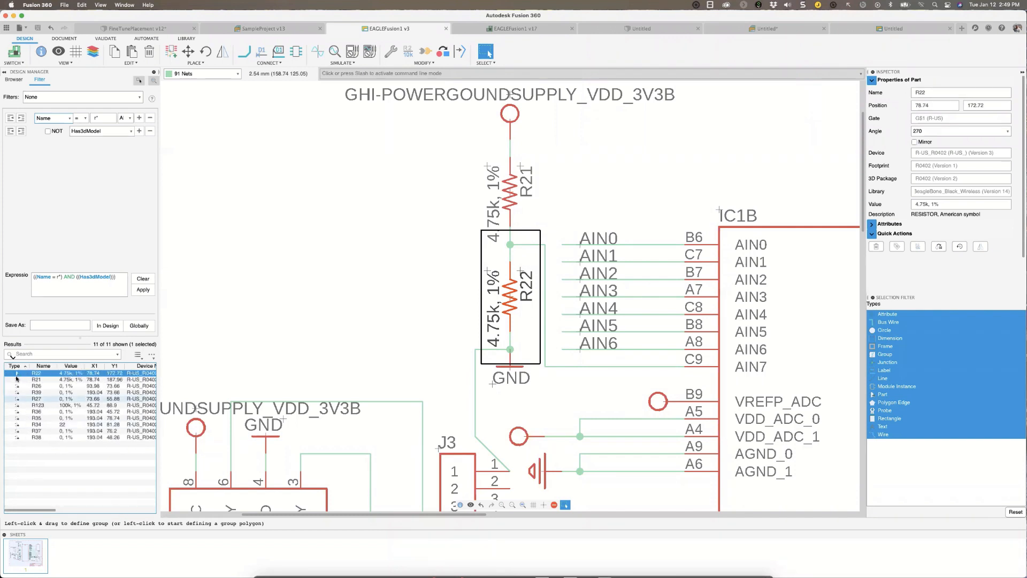
Select all the filtered resistors and review their details in the list of selected objects.
left_click_drag(27, 398, 31, 444)
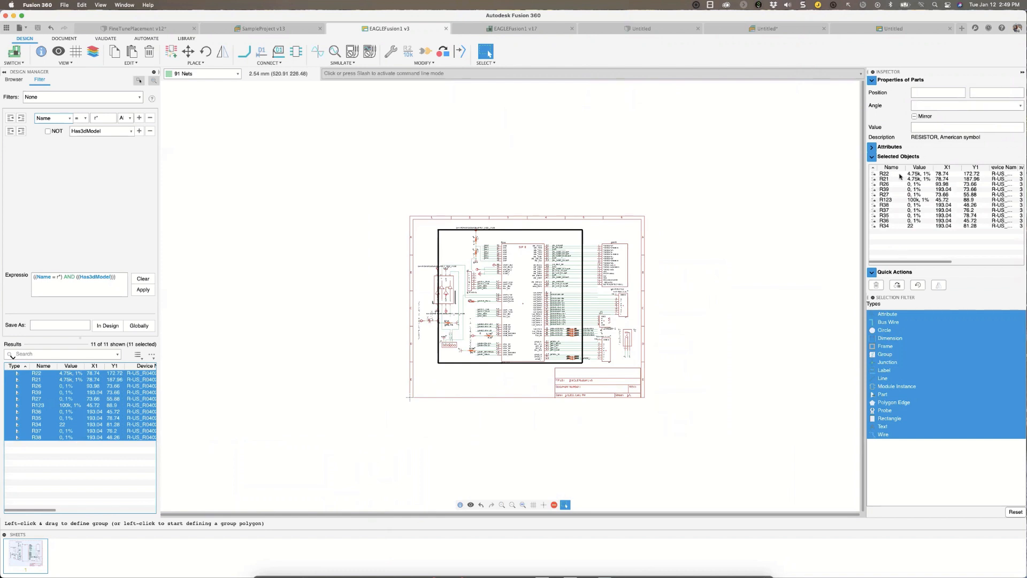
left_click(883, 175)
left_click_drag(882, 175, 983, 268)
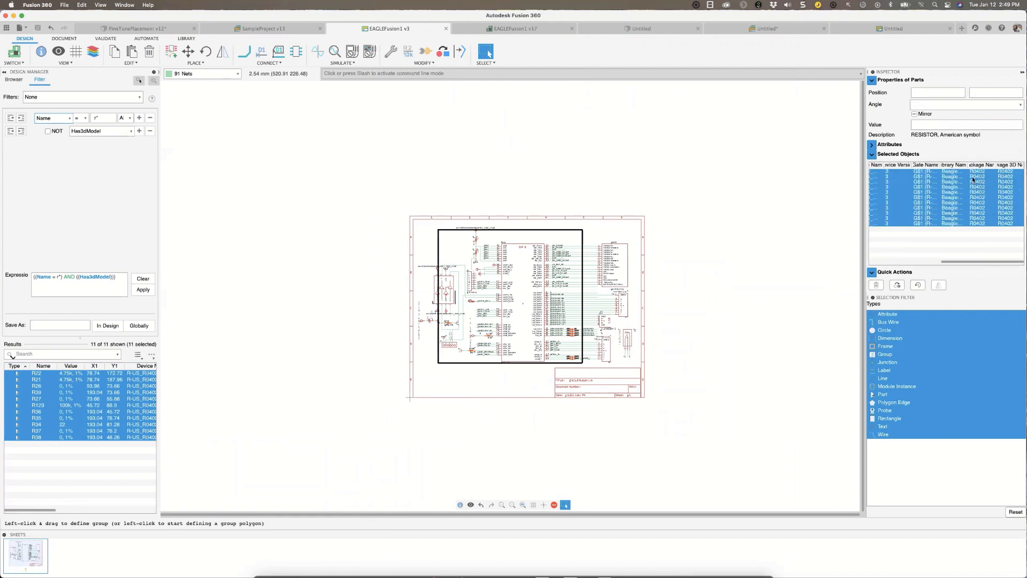
Preview R-US_CHIP-0805(2012-METRIC) from the Resistor library as a replacement for the selected resistors, and cancel the replacement.
left_click(898, 287)
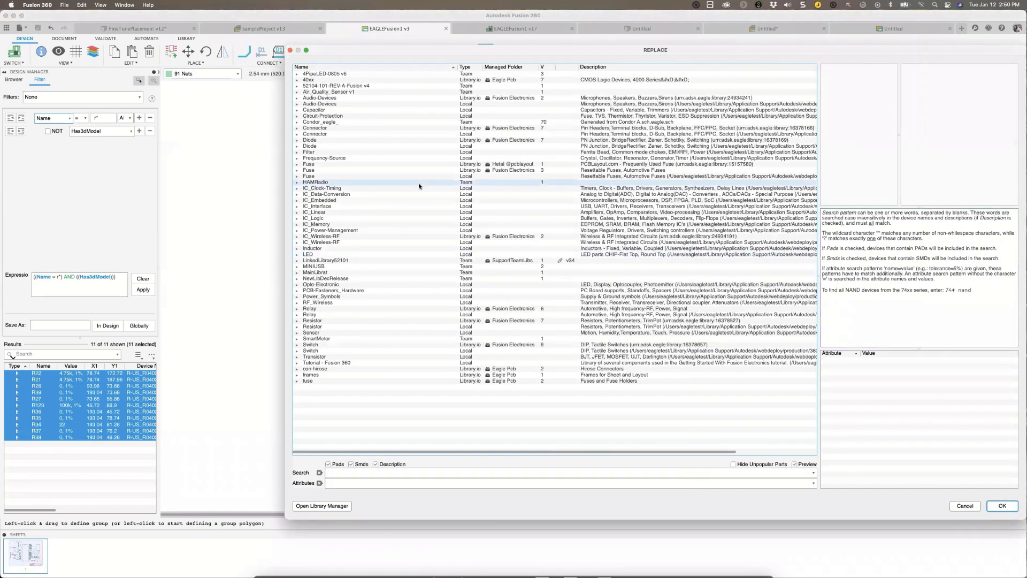
left_click(300, 320)
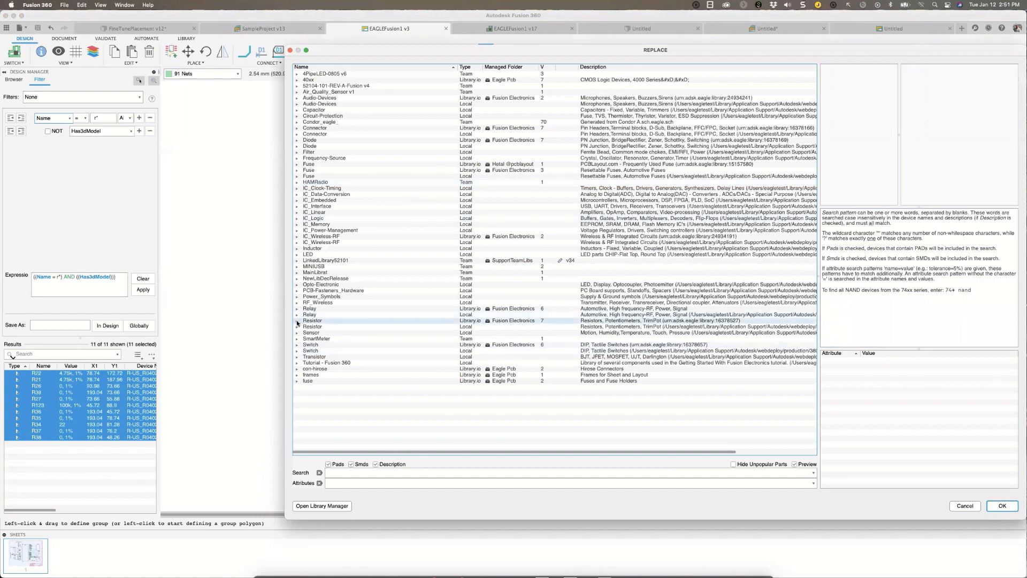
left_click(298, 321)
left_click(313, 339)
left_click(306, 338)
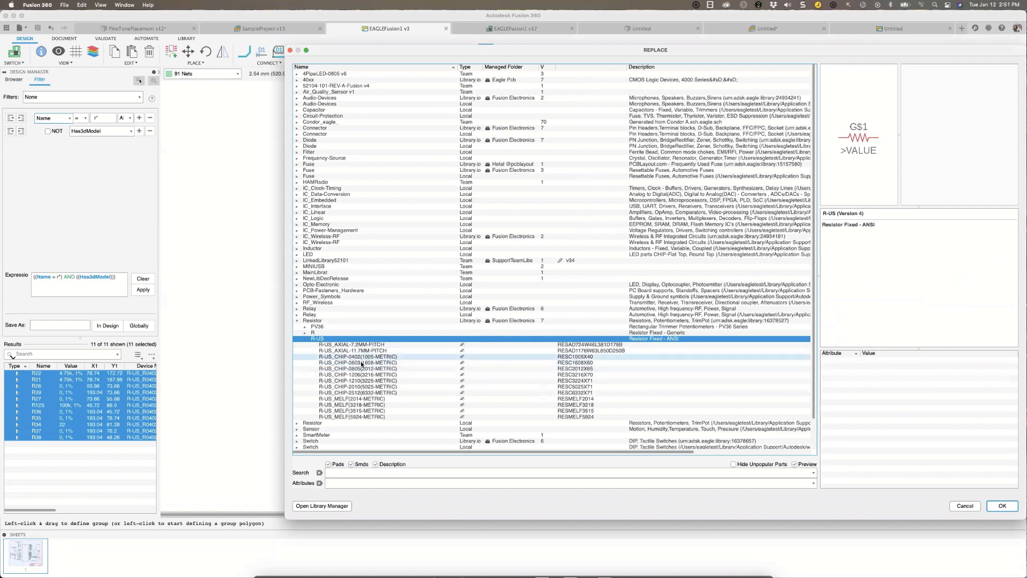
left_click(353, 370)
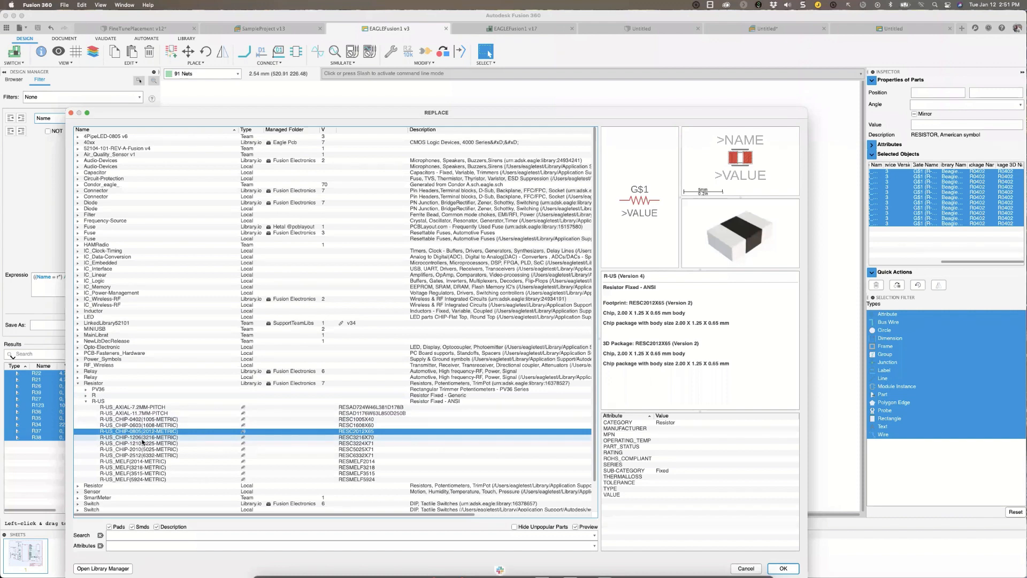
left_click(72, 114)
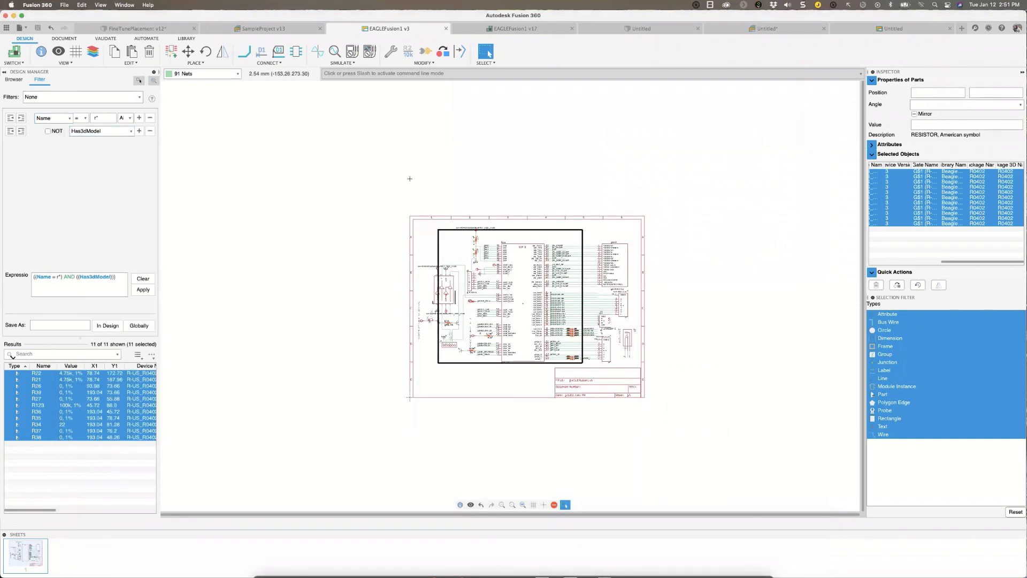
Clear the resistor selection in the schematic.
scroll(482, 259, "up", 5)
middle_click_drag(483, 259, 381, 192)
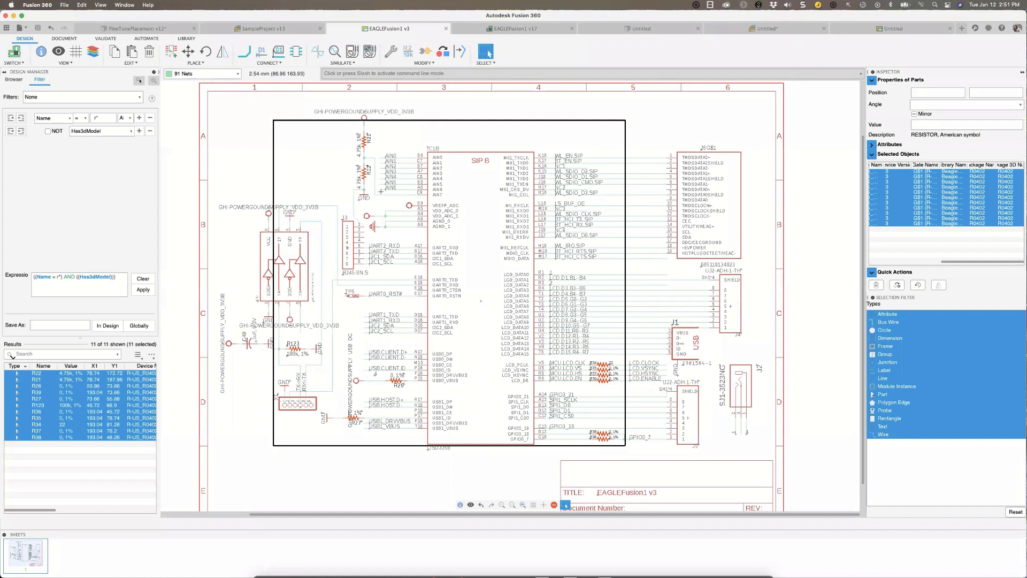
left_click(260, 171)
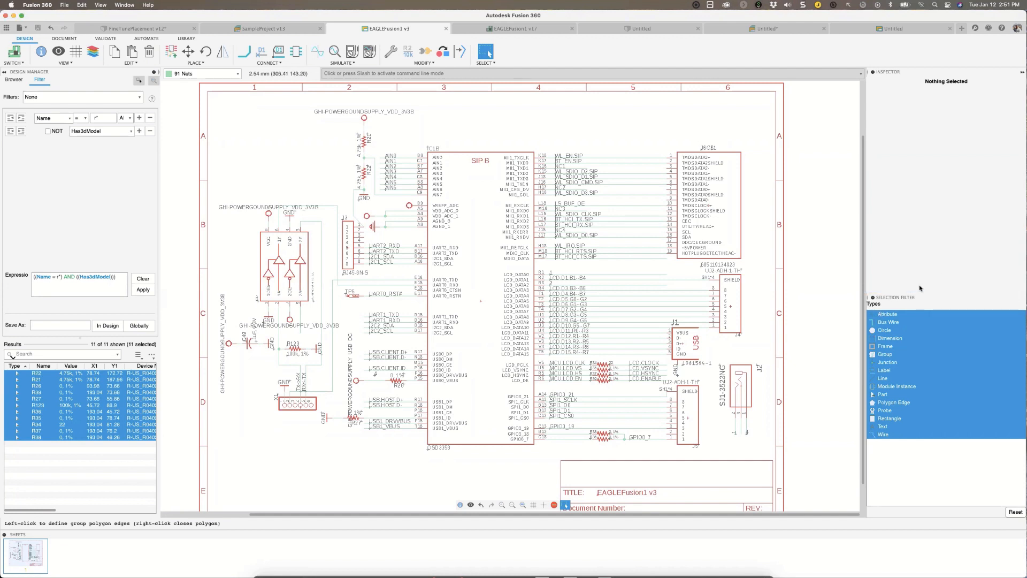
Clear the selection in the filter results and return the design manager to browsing the schematic's parts.
left_click(107, 492)
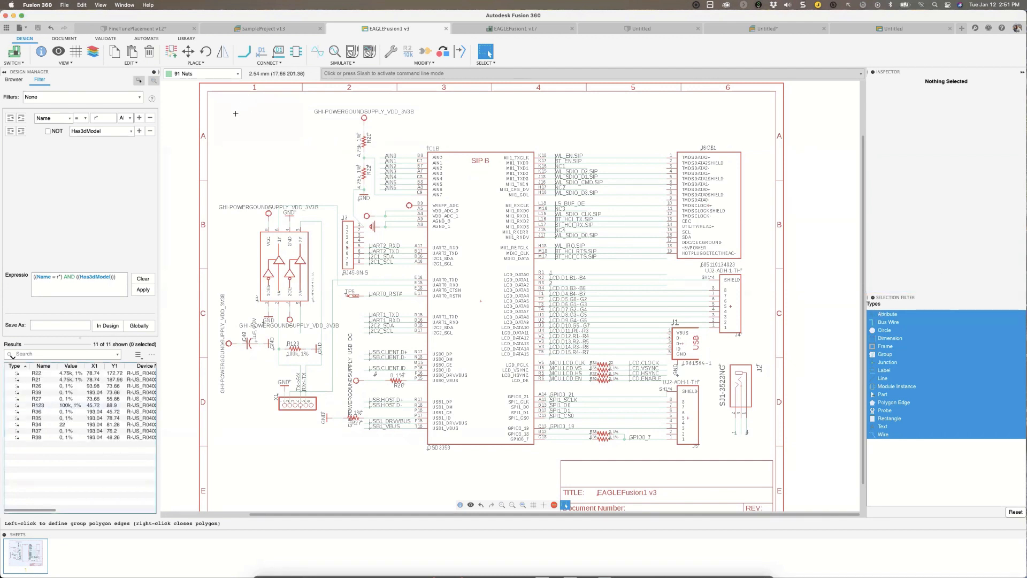
left_click(14, 80)
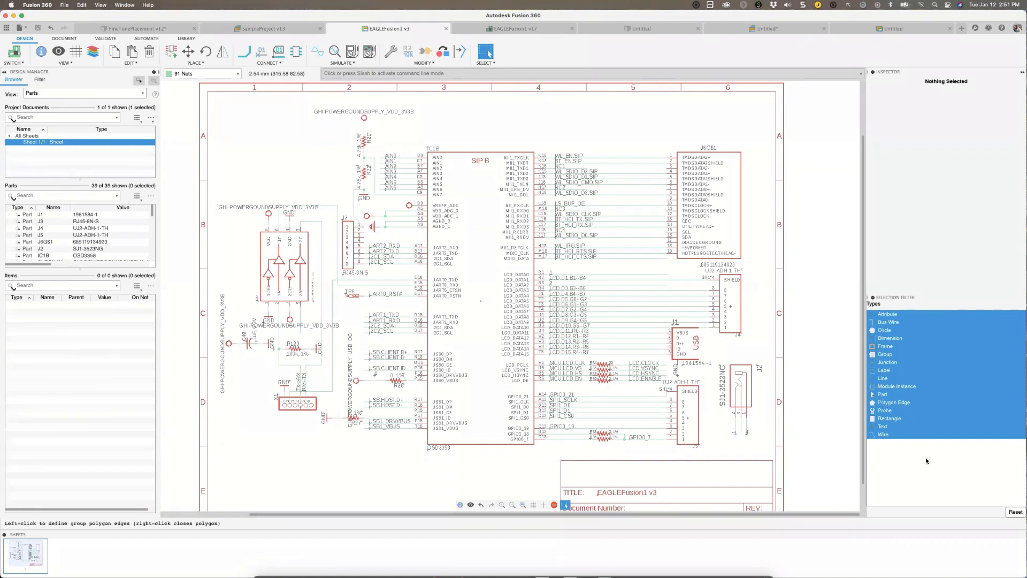
Limit the selection filter to Text and try selecting objects in the schematic.
left_click(878, 427)
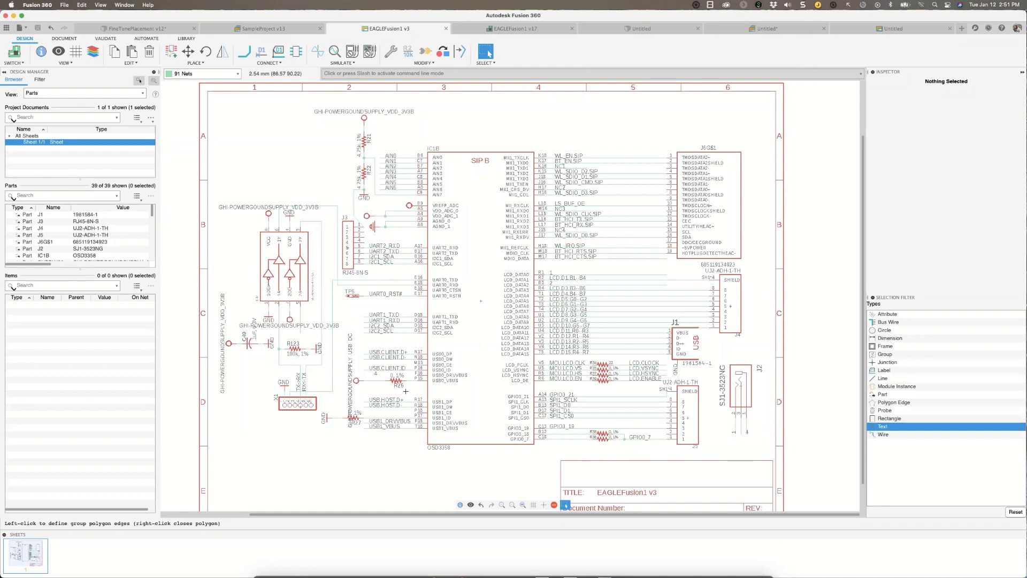
left_click_drag(436, 316, 391, 265)
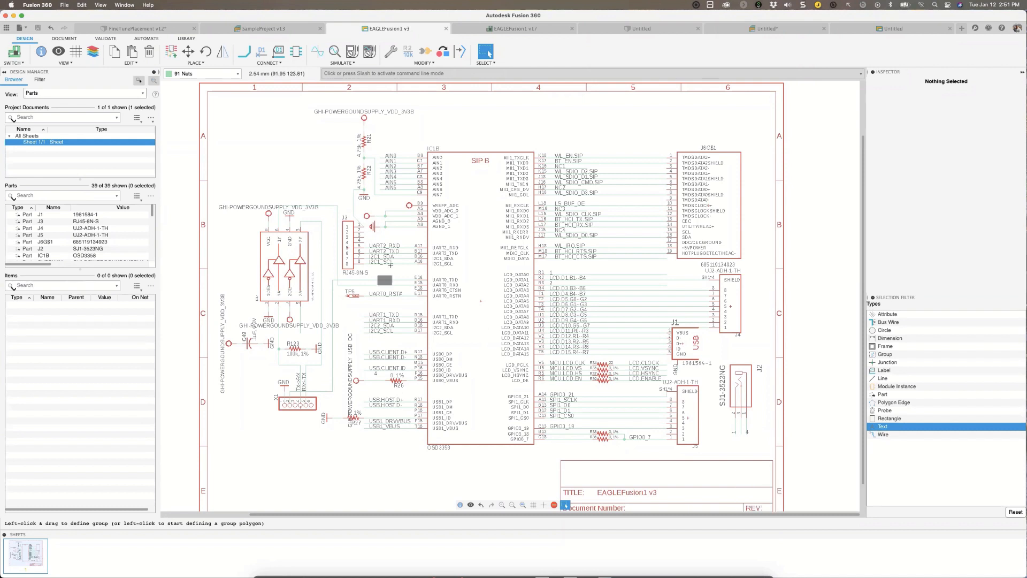
left_click(286, 211)
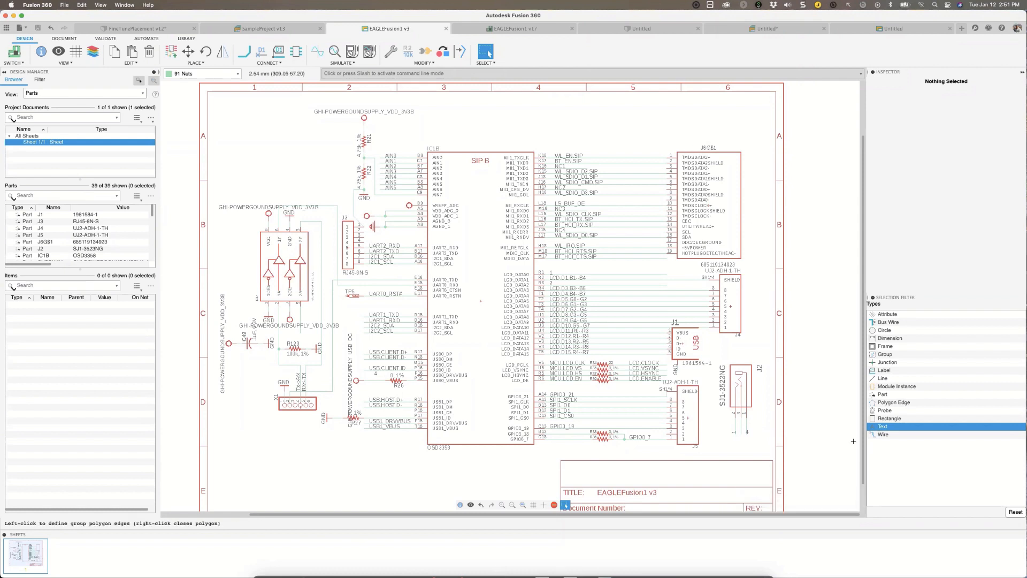
Limit the selection filter to Polygon Edge, and reset it to include all object types.
left_click(899, 402)
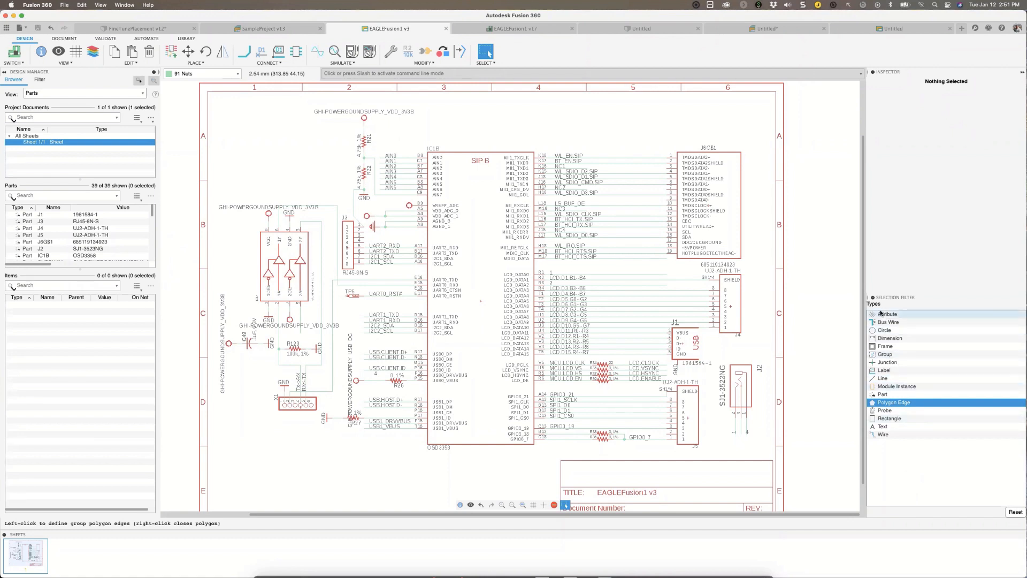
left_click(1016, 512)
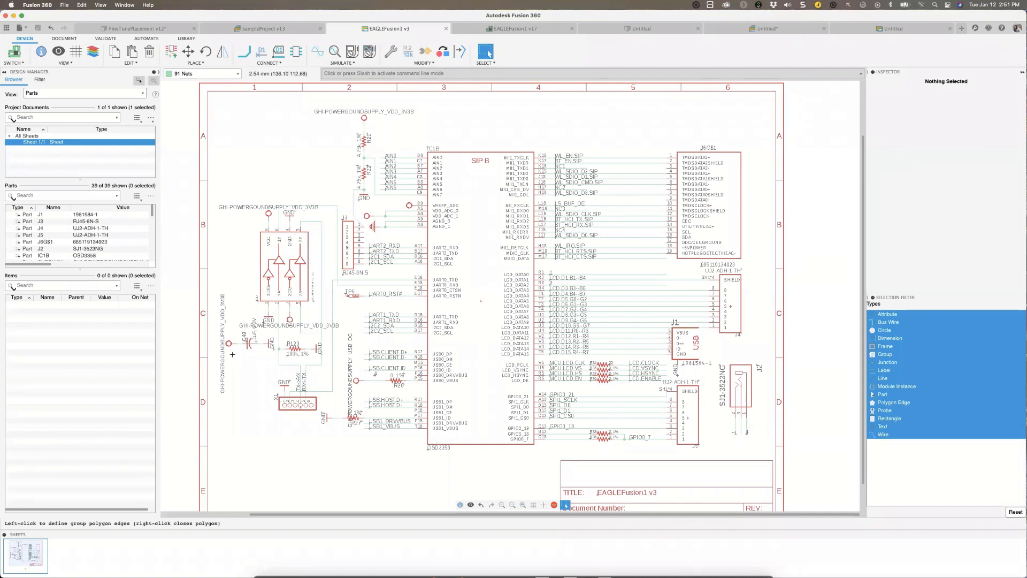
scroll(242, 356, "down", 3)
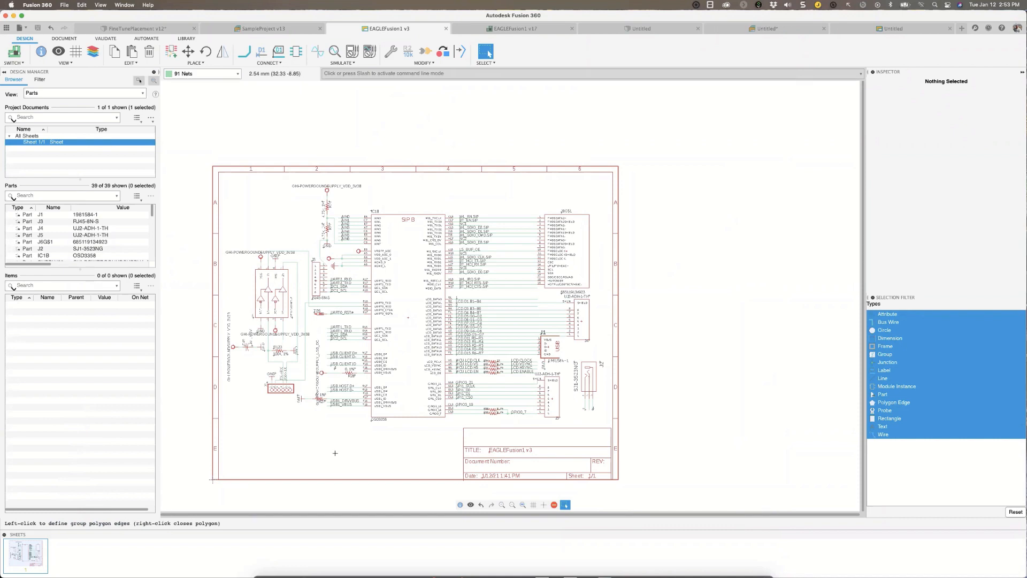
scroll(336, 444, "down", 2)
scroll(337, 441, "up", 4)
scroll(336, 442, "up", 2)
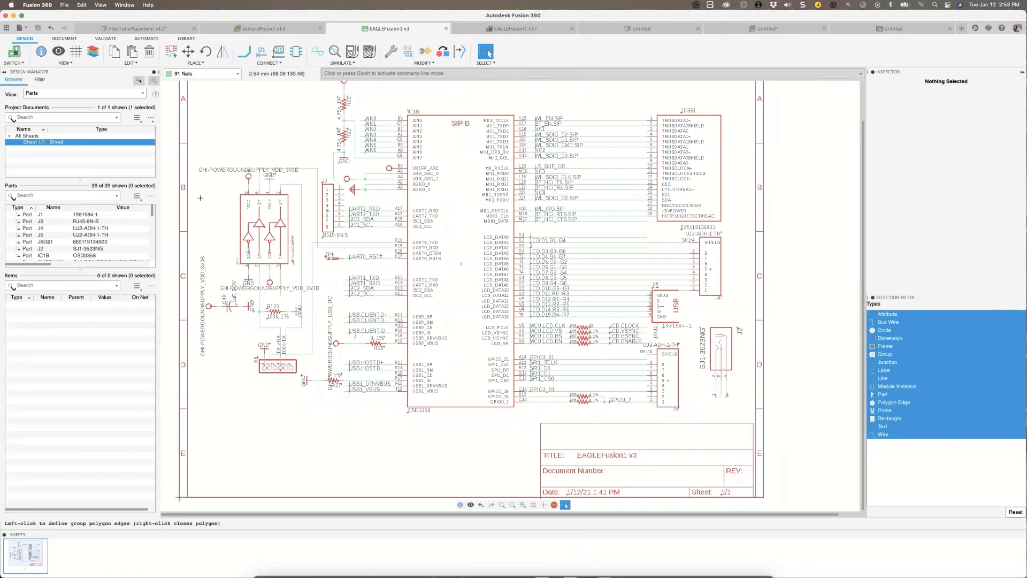
Switch to the linked PCB document, fit the whole board in view, and return to the schematic.
left_click(15, 52)
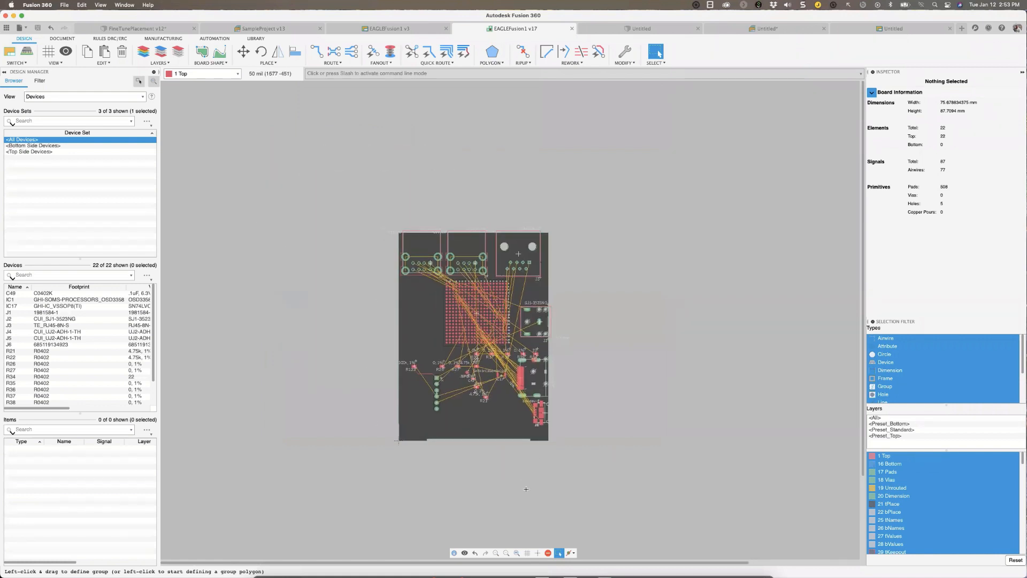
left_click(517, 553)
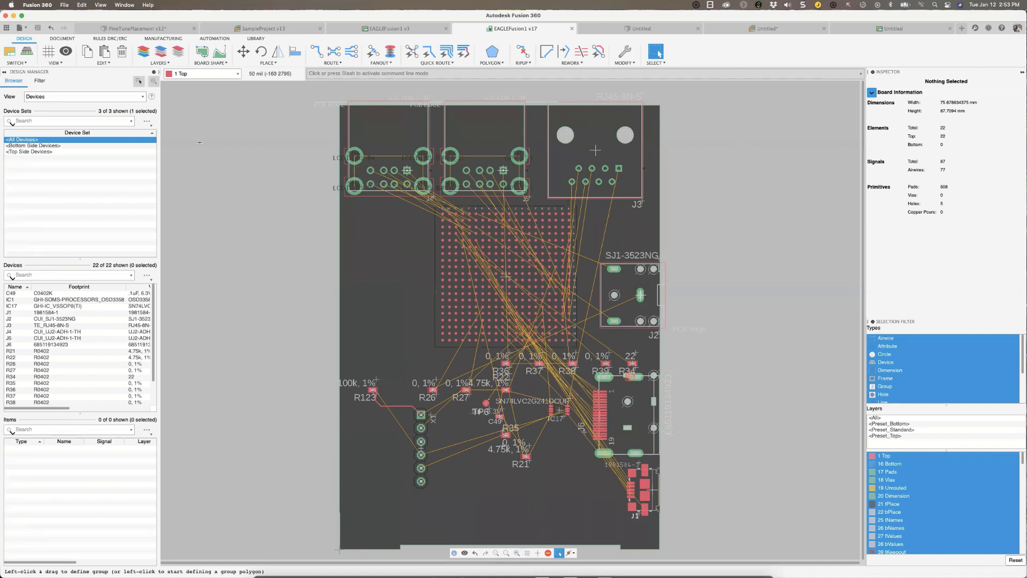
left_click(13, 54)
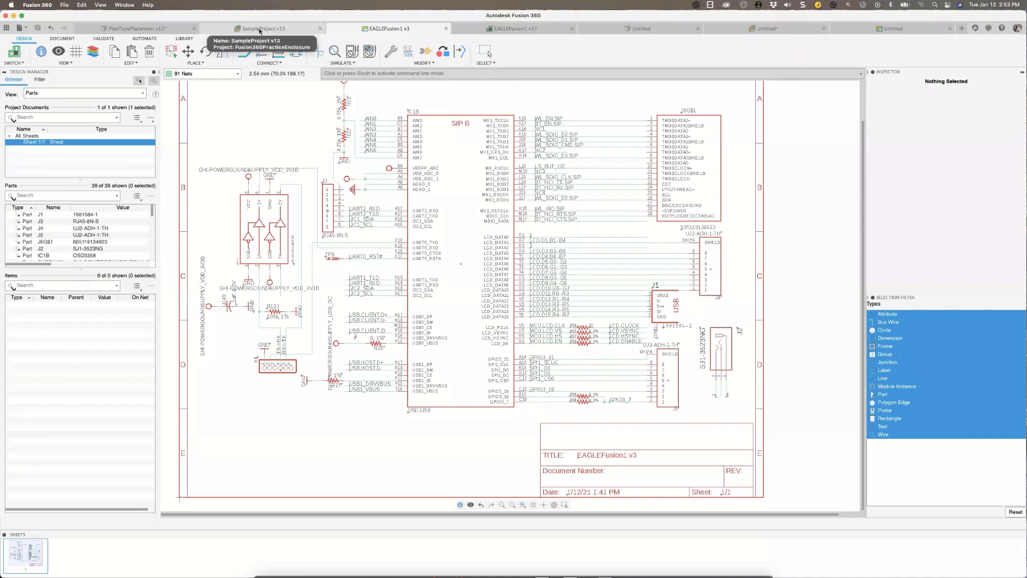
Open the SampleProject v13 electronics design, expand its schematic and board documents, and preview Sheet1 and Board.
left_click(259, 29)
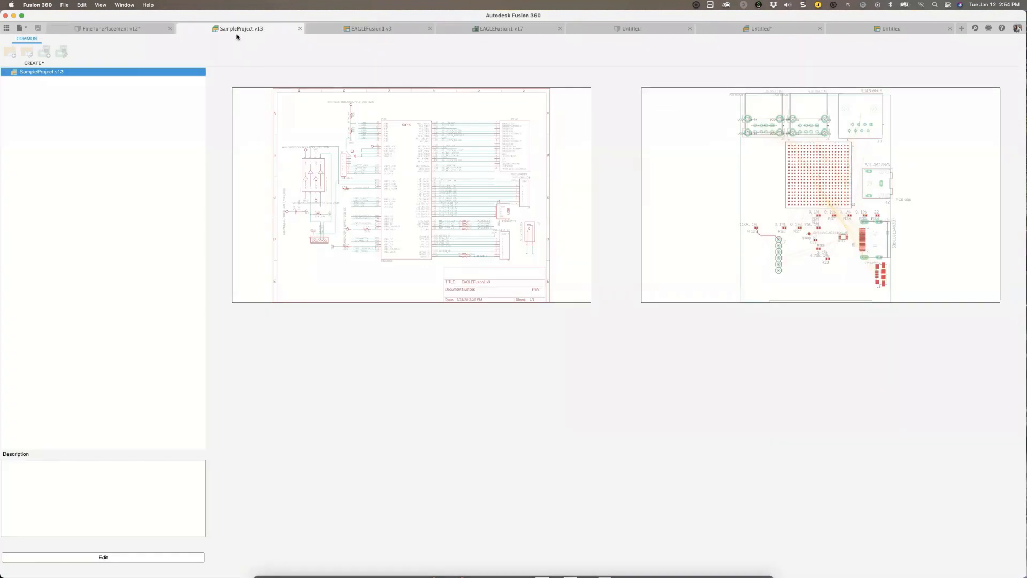
left_click(6, 73)
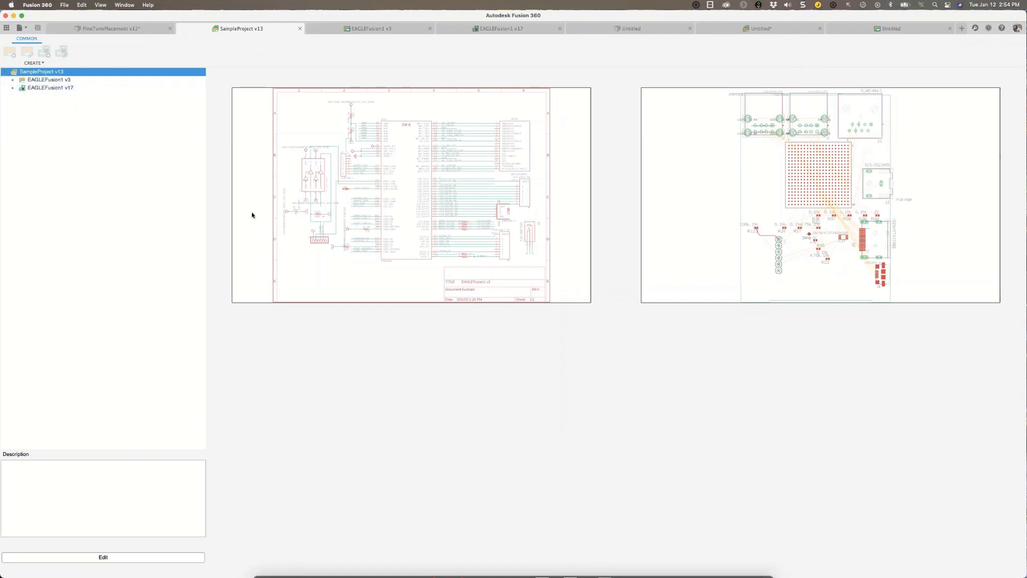
left_click(13, 79)
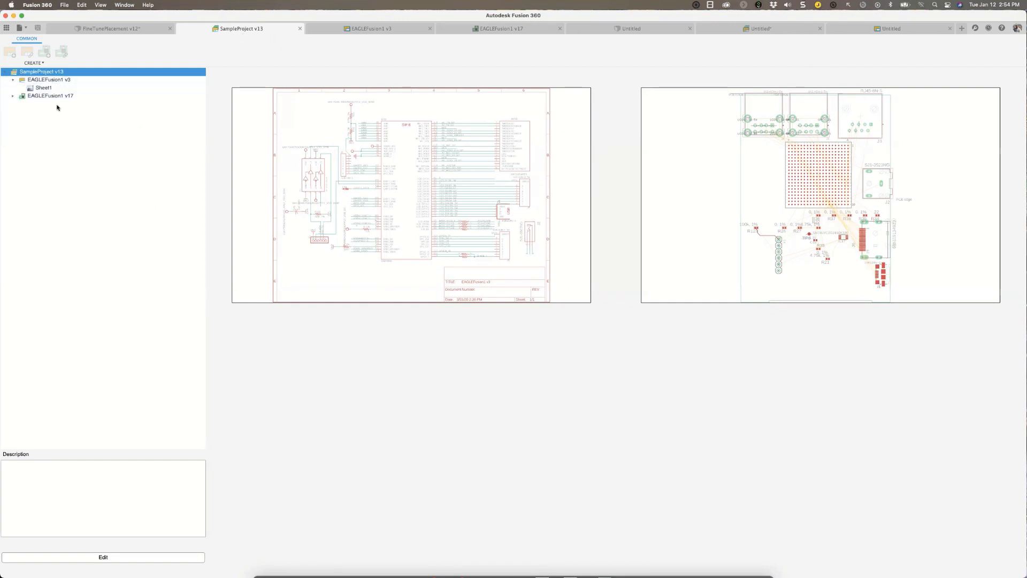
left_click(44, 87)
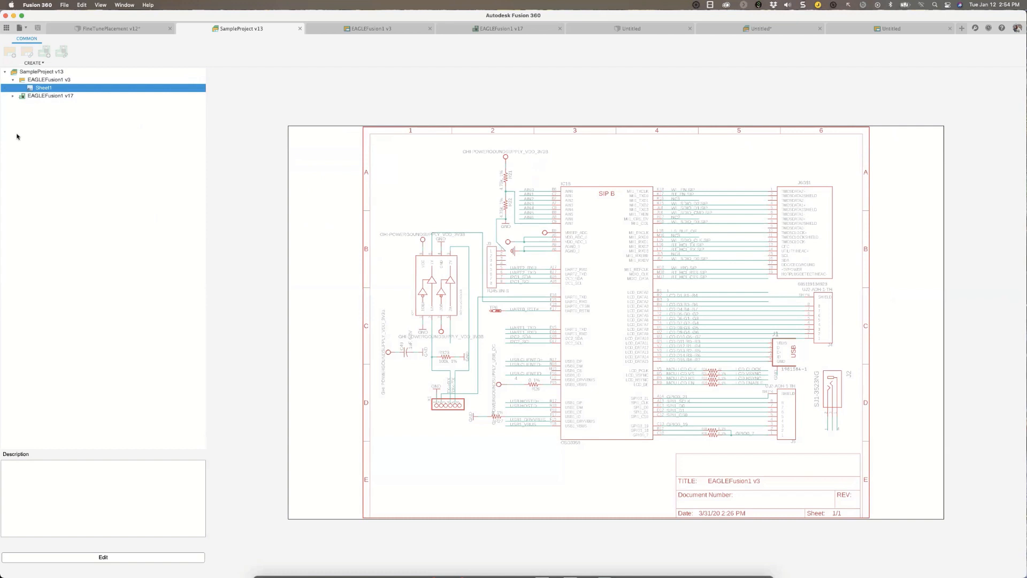
left_click(13, 96)
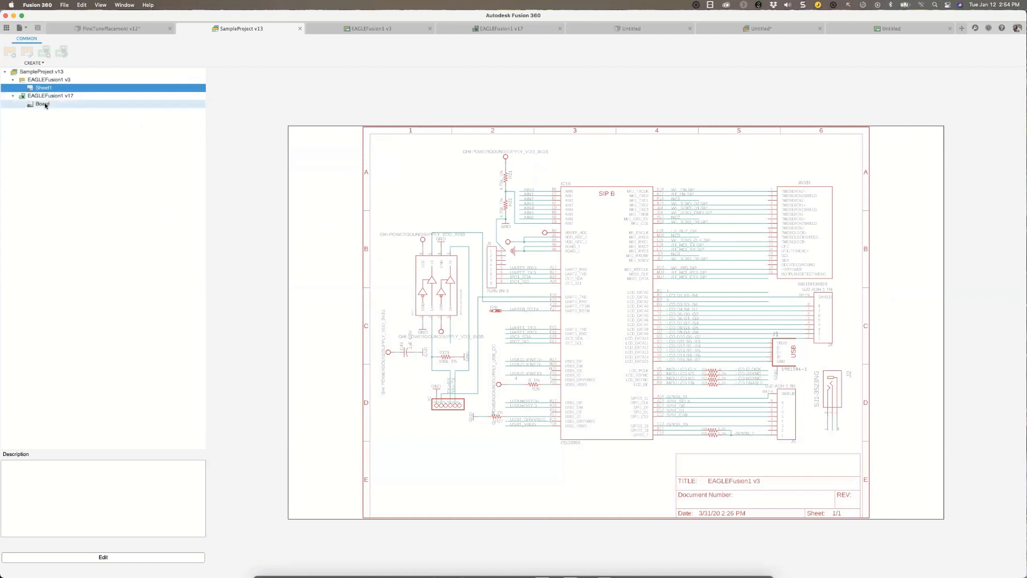
left_click(44, 104)
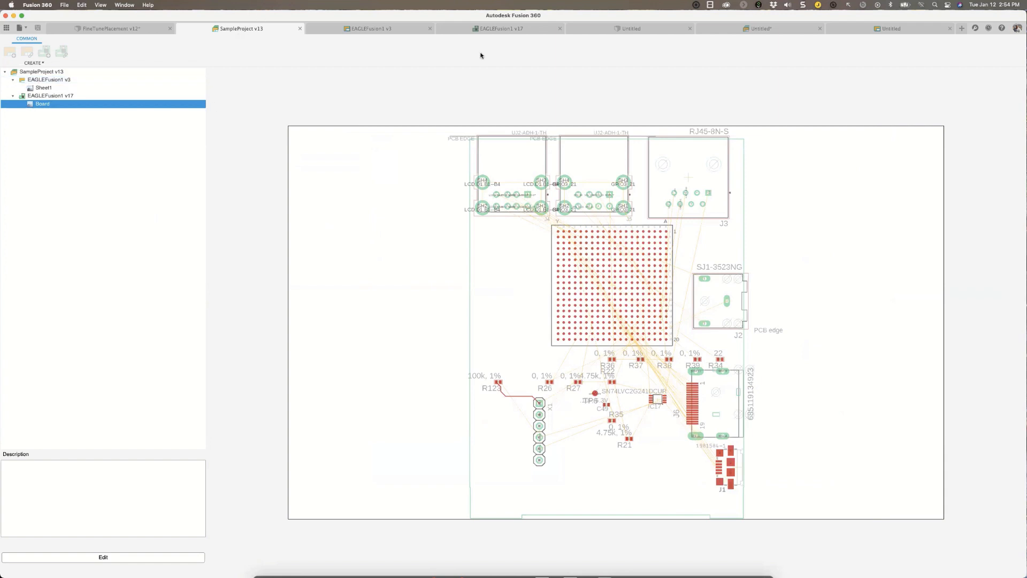
View the EAGLEFusion1 v3 schematic and EAGLEFusion1 v17 board, and look through the board's documentation and DRC/ERC rule commands.
left_click(353, 30)
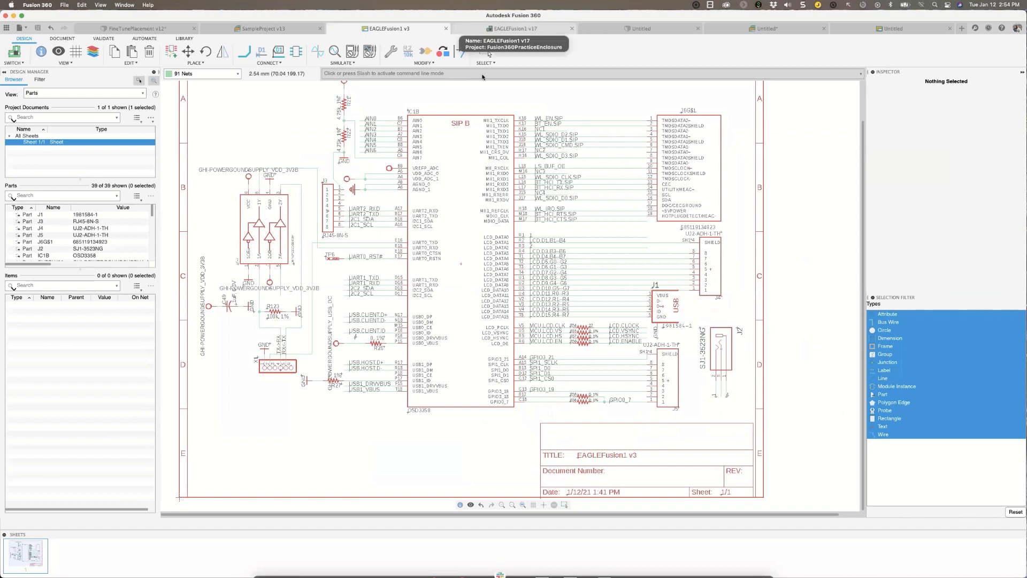
left_click(527, 32)
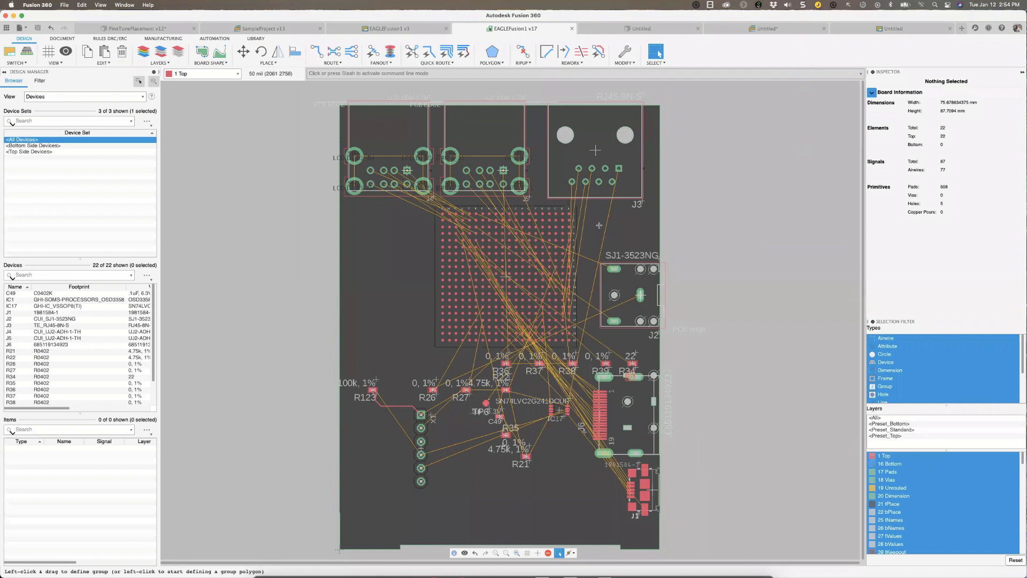
scroll(445, 258, "right", 2)
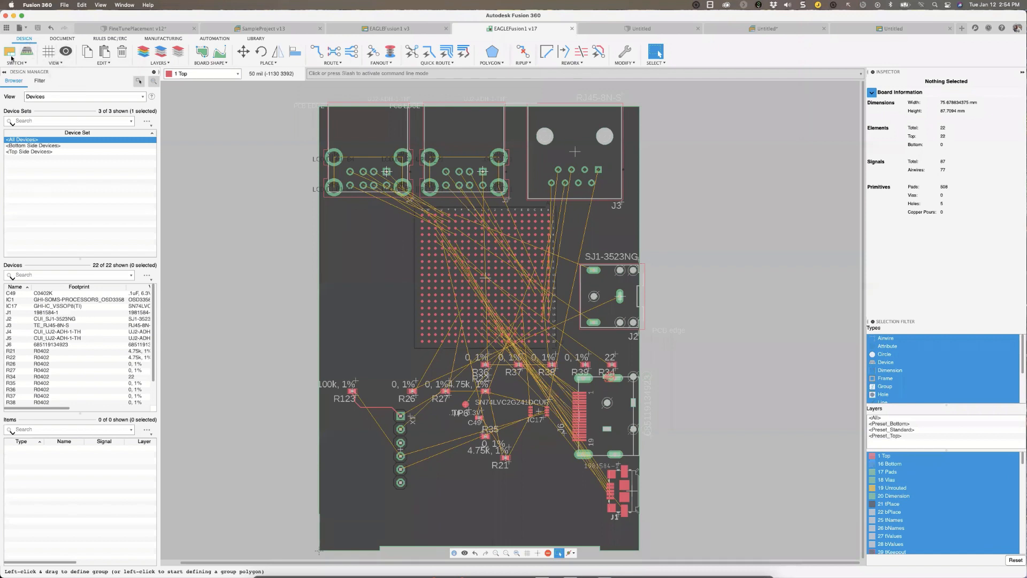
left_click(62, 38)
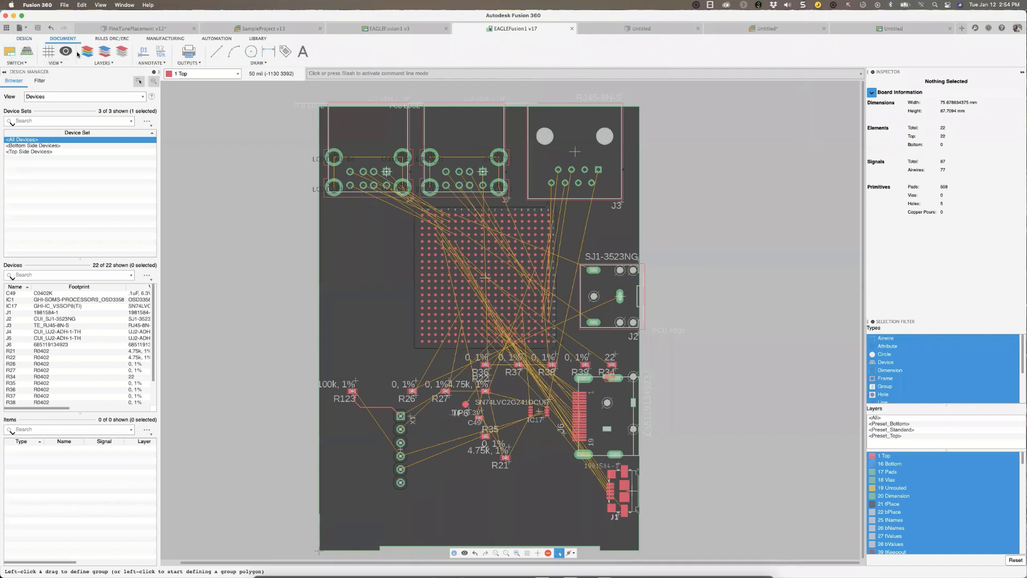
left_click(108, 39)
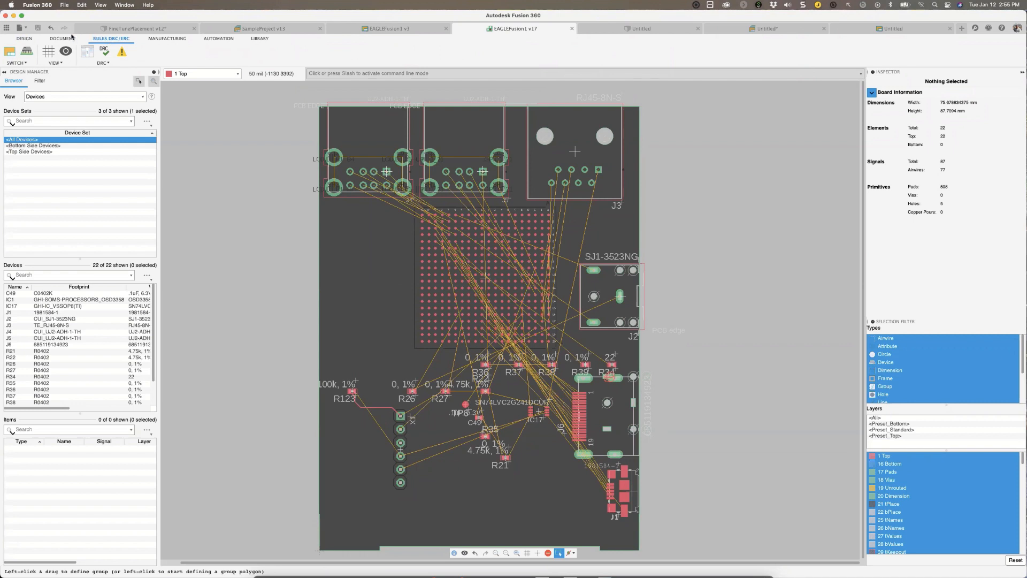
Switch from the board to the schematic and look through its automation and validation commands.
left_click(10, 54)
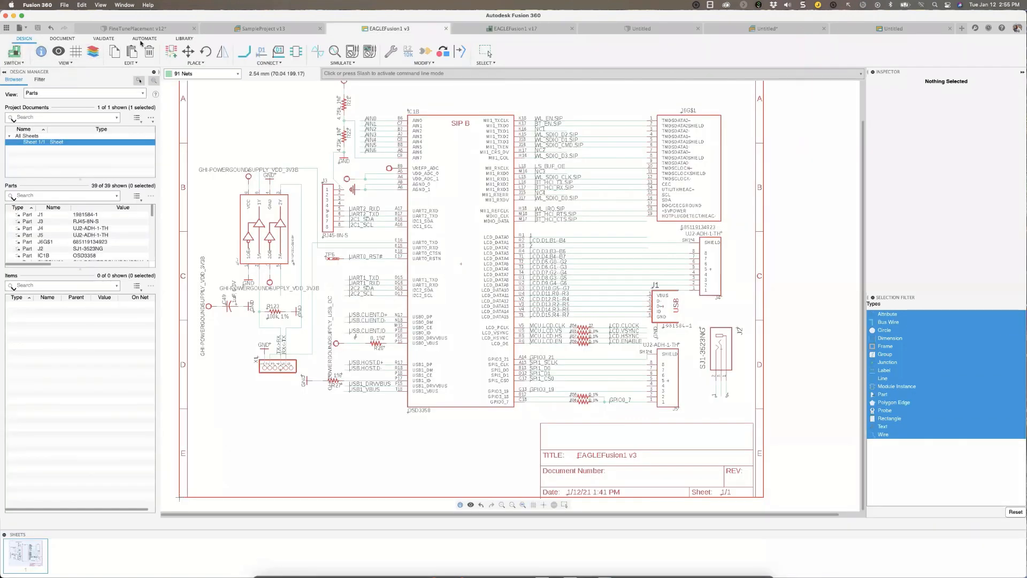
left_click(144, 39)
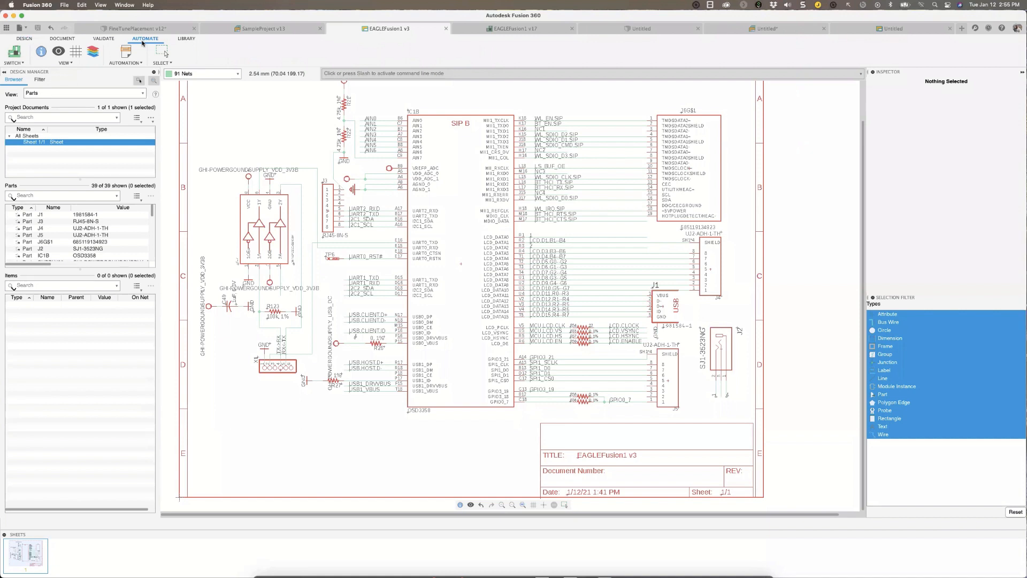
left_click(107, 40)
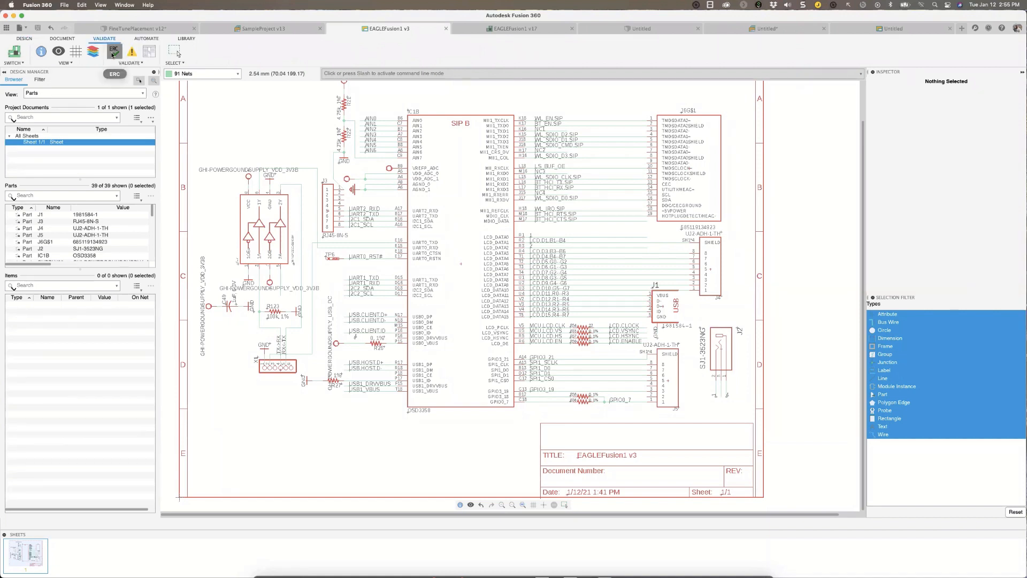
Run the electrical rule check (ERC) on the schematic, close its results, and return to the design commands.
left_click(112, 52)
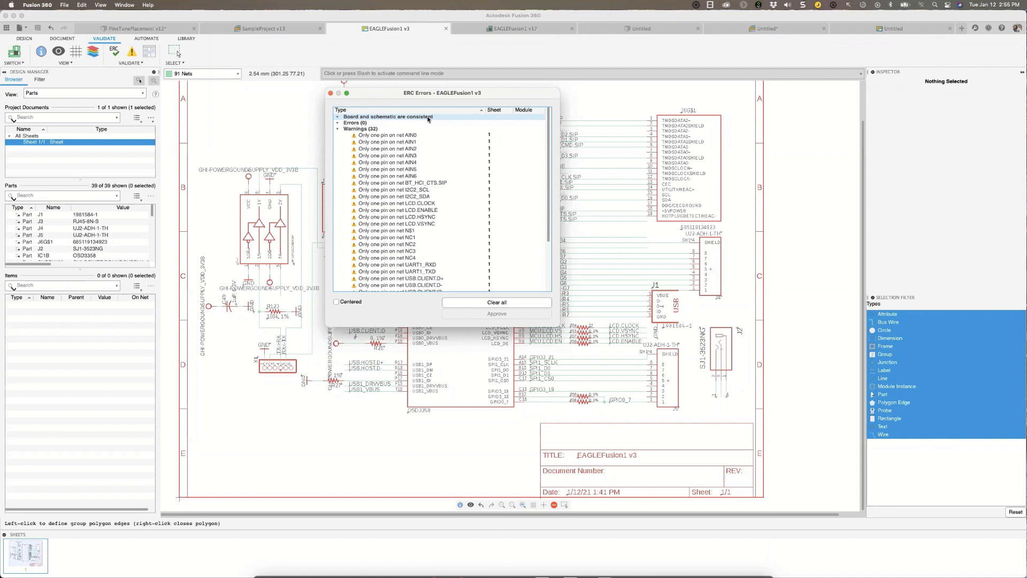
left_click(332, 93)
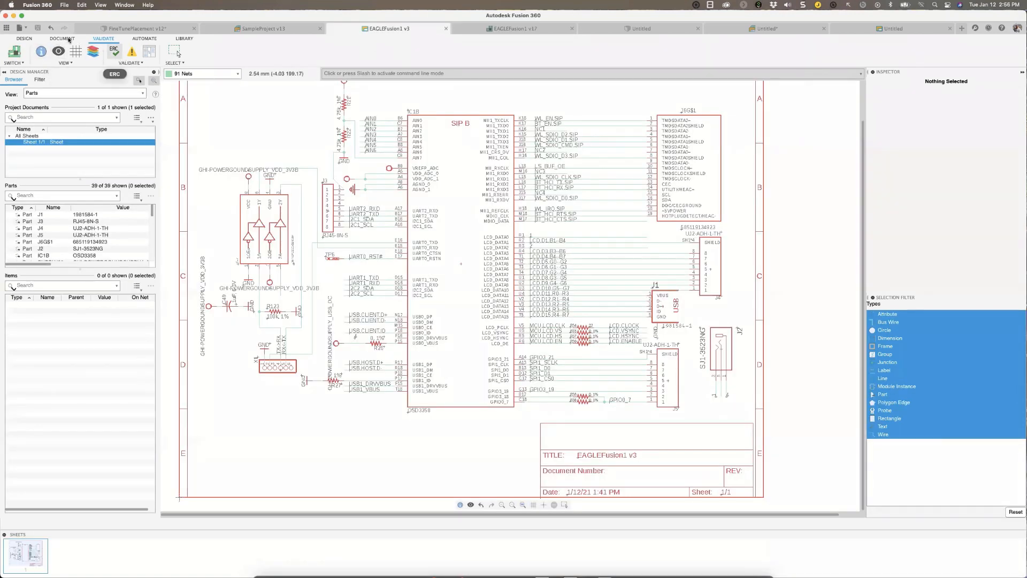
left_click(24, 38)
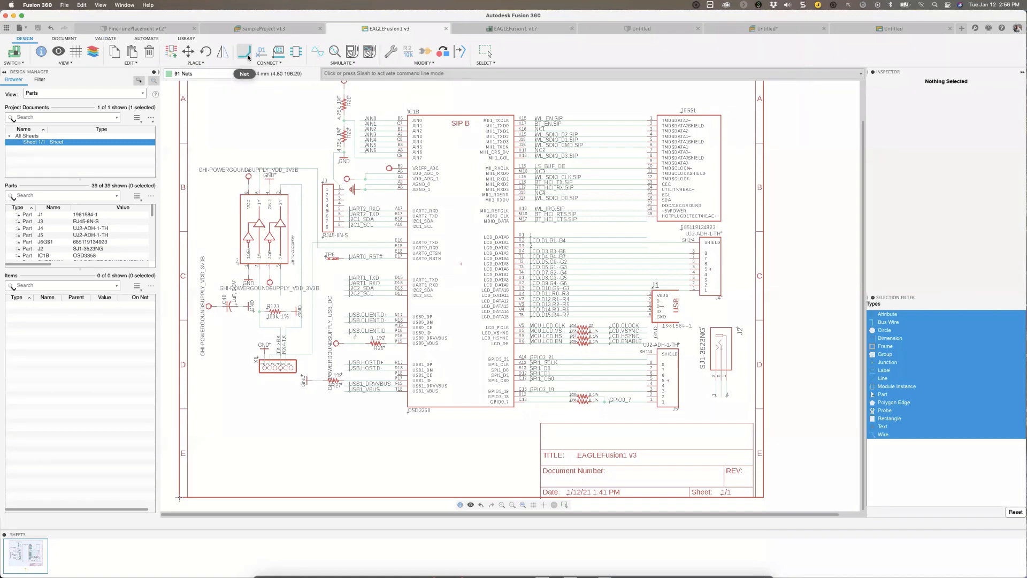
left_click(244, 52)
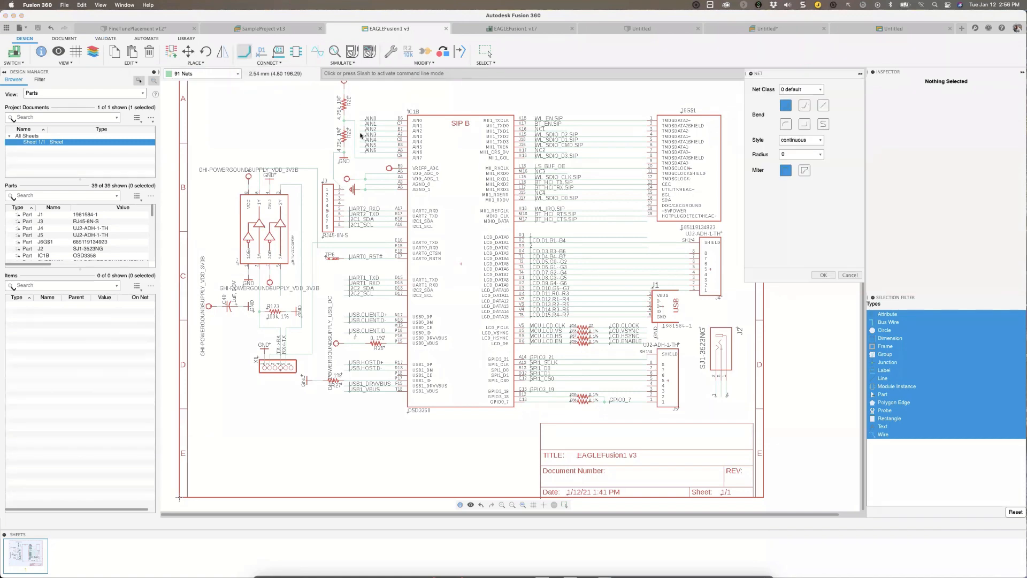
scroll(361, 136, "up", 5)
middle_click_drag(362, 136, 365, 221)
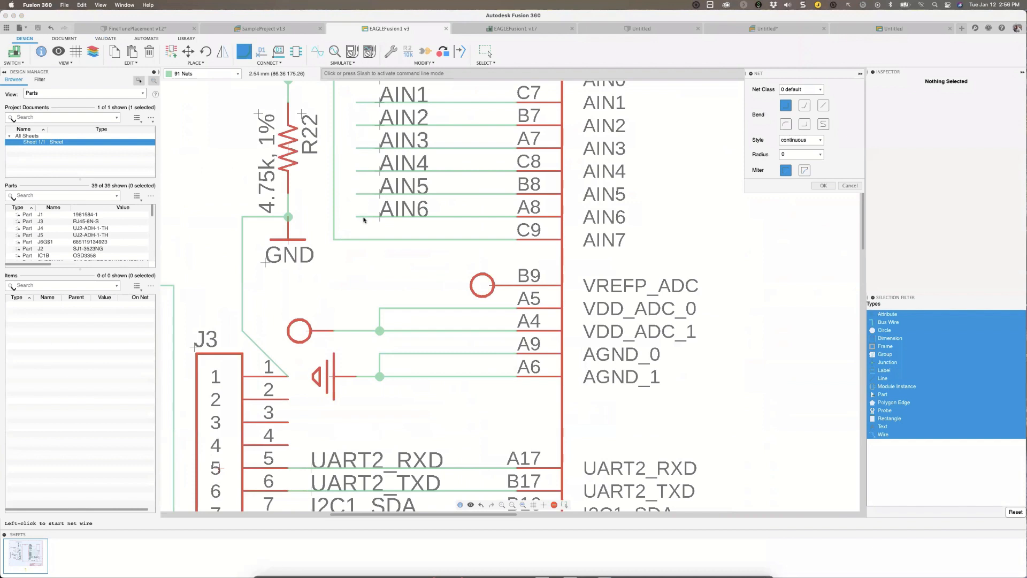
left_click(360, 210)
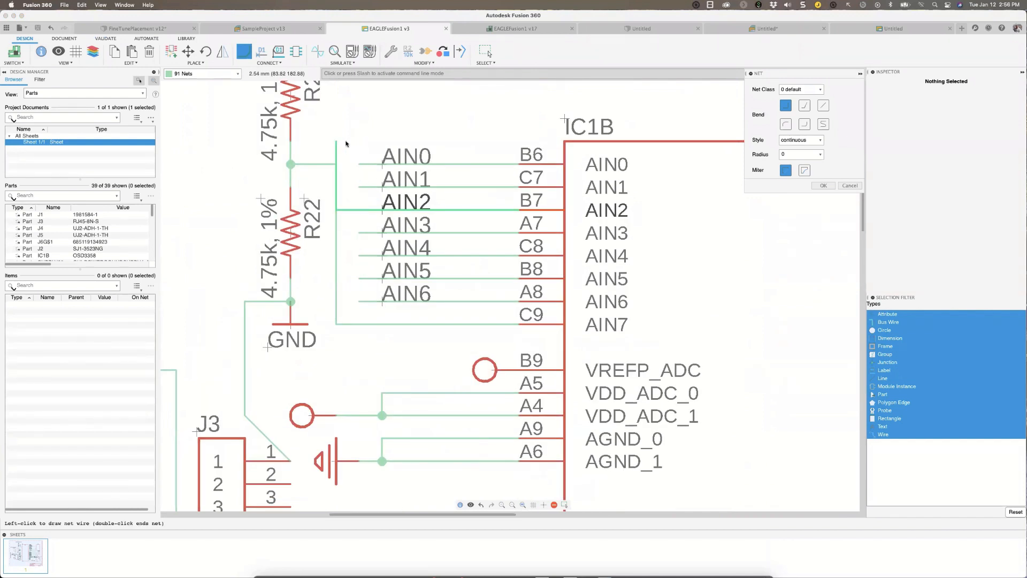
key("Escape")
key("Escape")
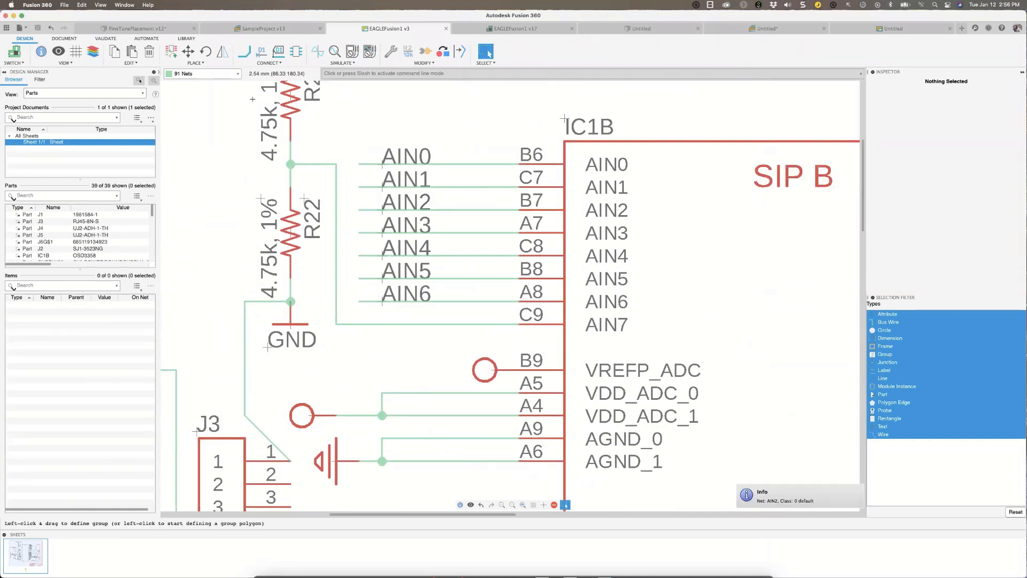
Draw a net wire from the open end of AIN0 leftward past R22 and down a short vertical segment, ending the Net command there.
left_click(244, 51)
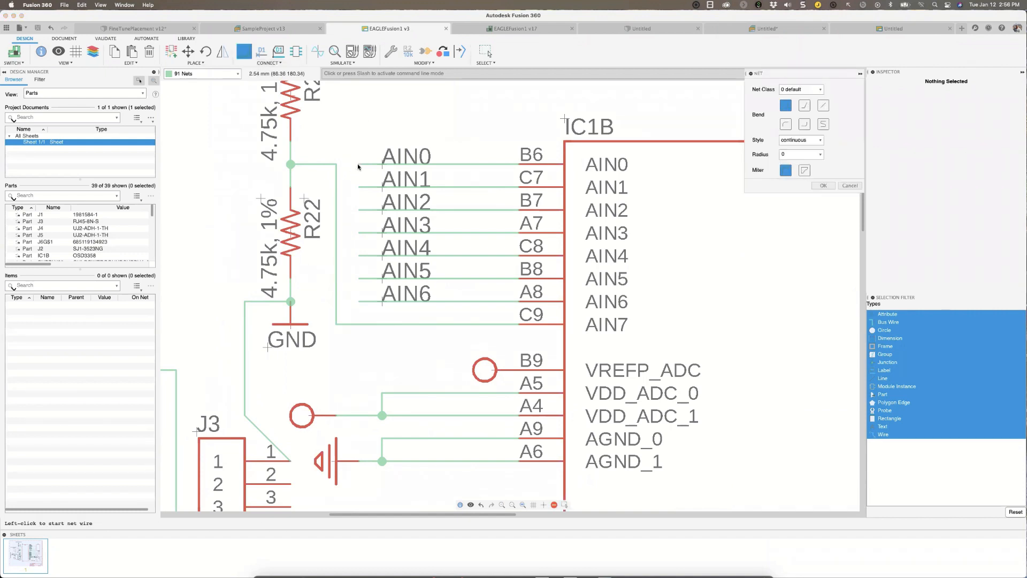
scroll(358, 170, "down", 5)
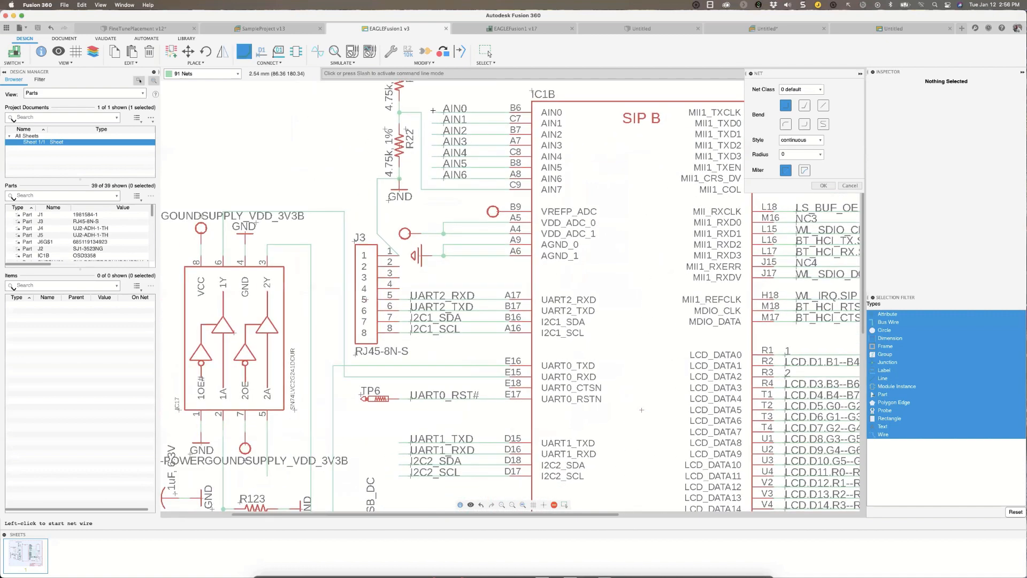
left_click(433, 113)
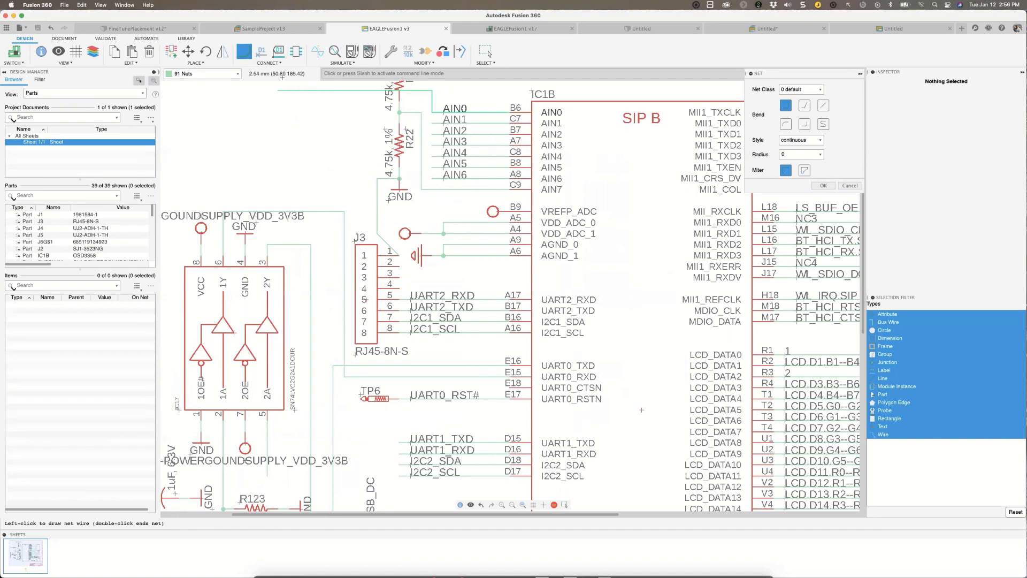
left_click(288, 64)
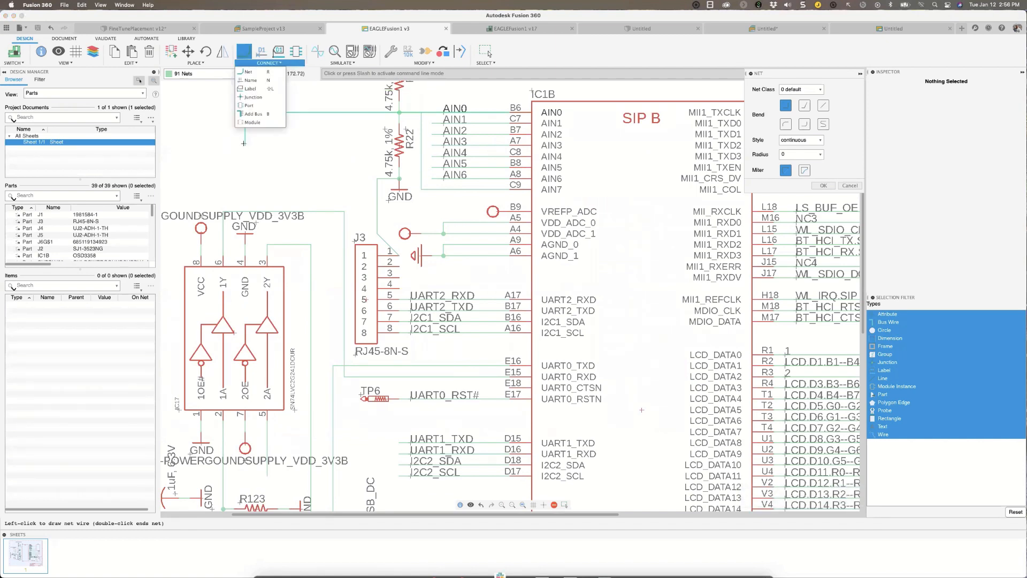
left_click(245, 156)
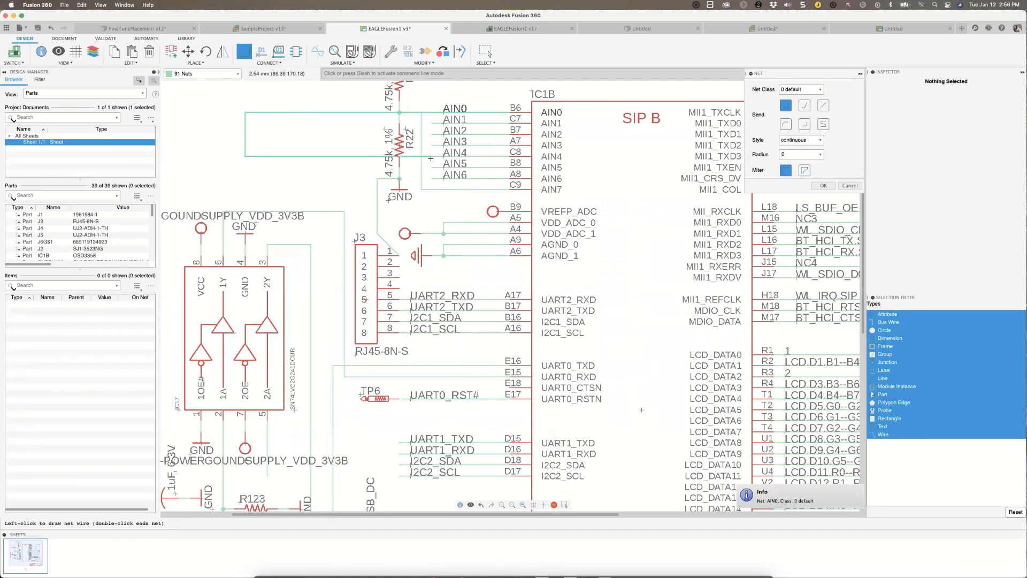
scroll(431, 159, "up", 2)
scroll(431, 159, "up", 2)
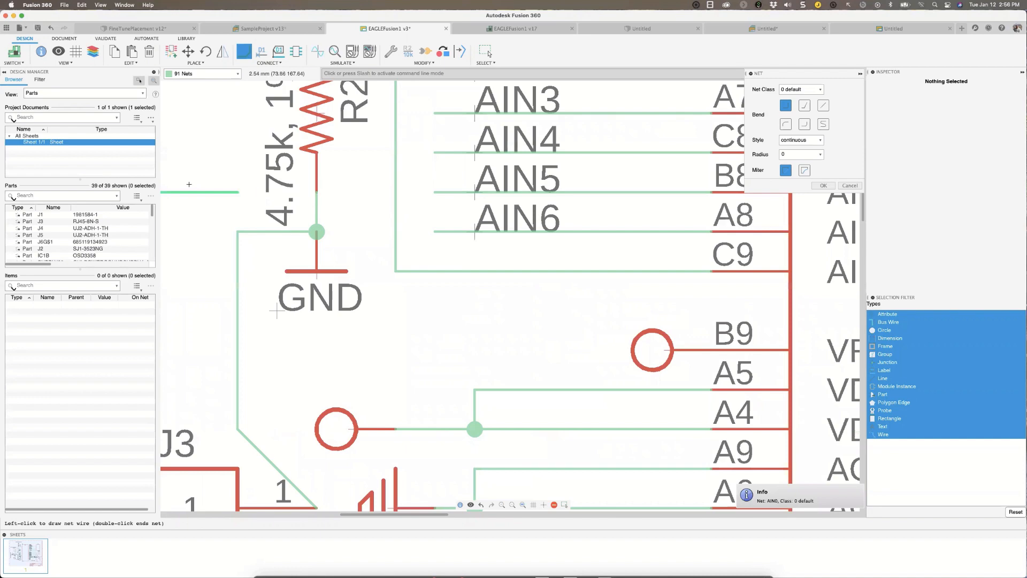
key("Escape")
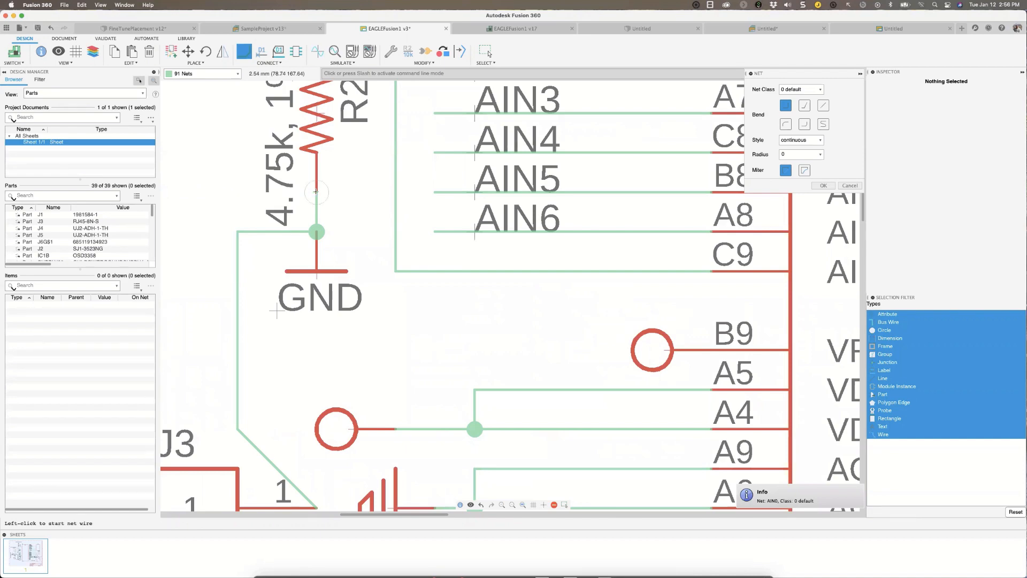
key("Escape")
scroll(206, 171, "down", 5)
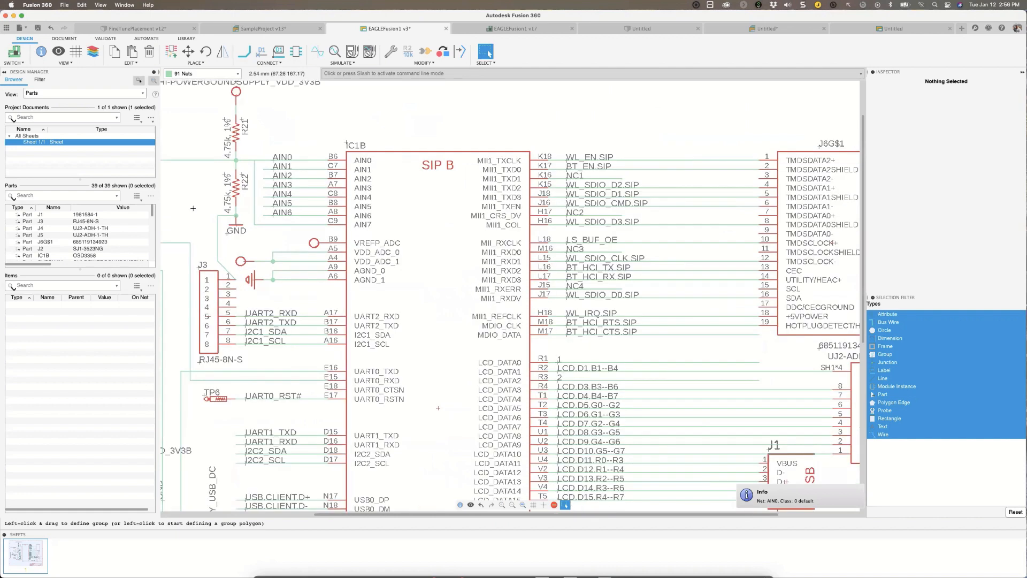
Set the schematic grid to a size of 0.1 with inch units.
left_click(75, 50)
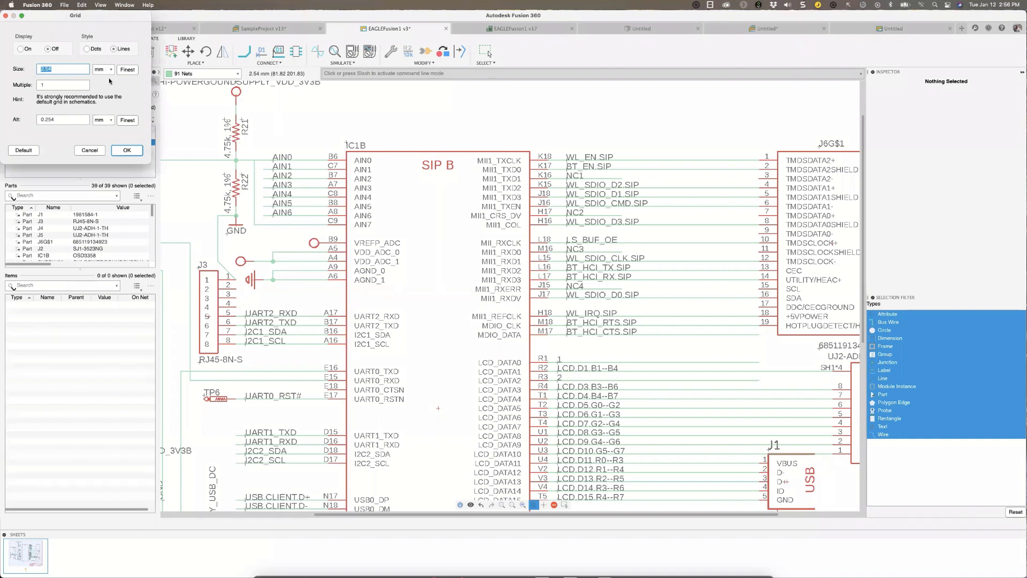
left_click(104, 69)
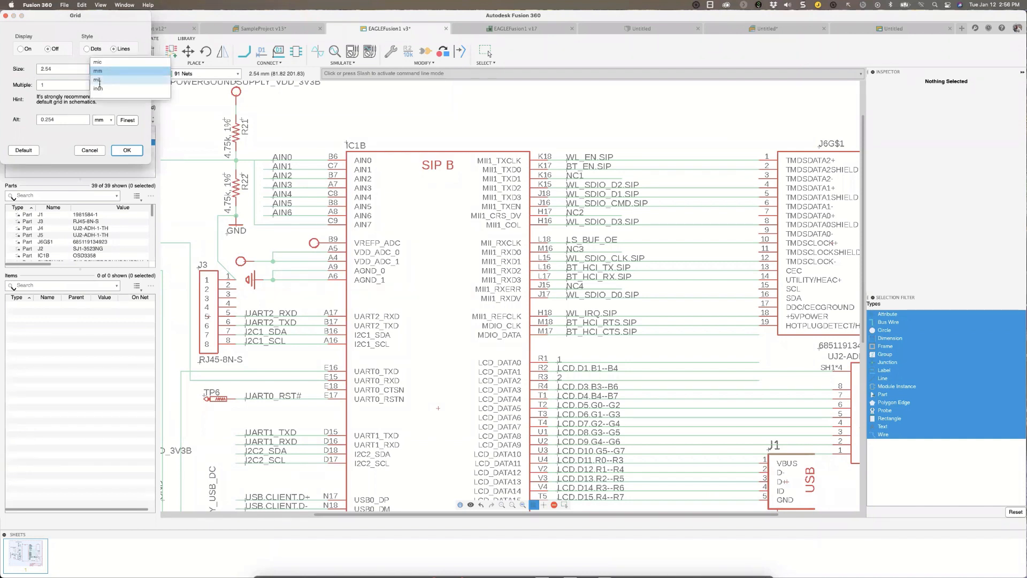
left_click(99, 81)
left_click(109, 70)
left_click(103, 80)
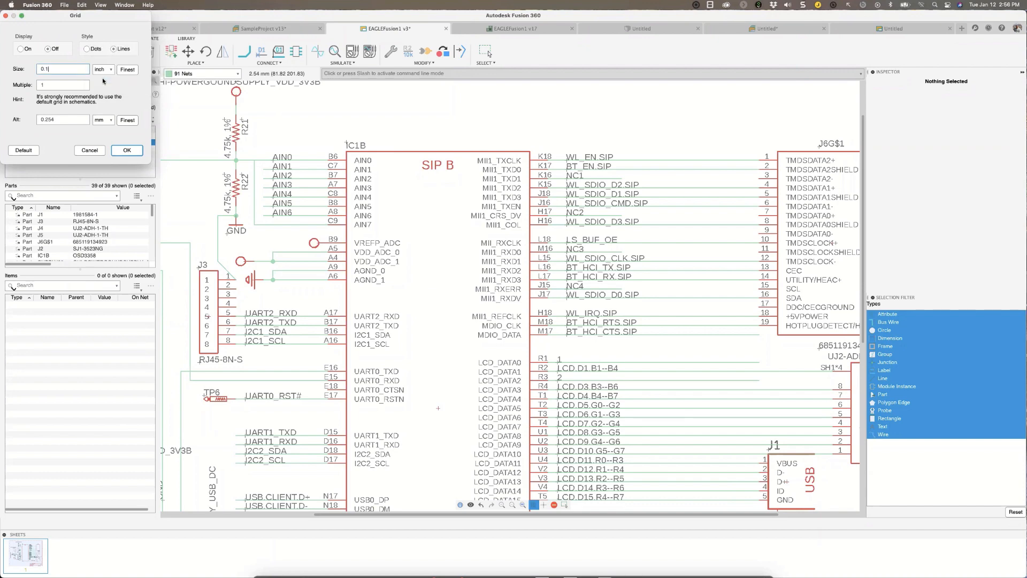
left_click(123, 150)
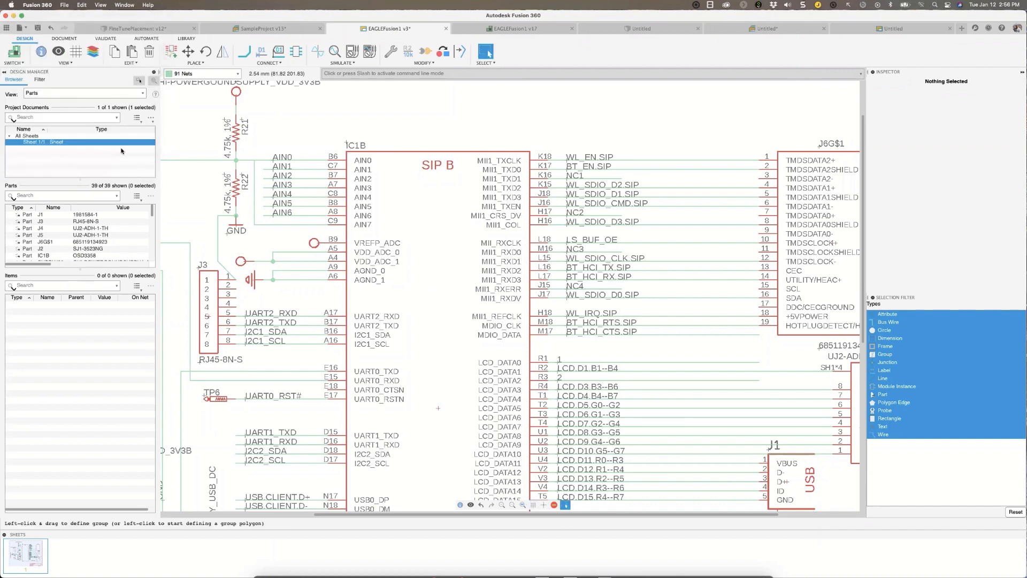
Look over the whole schematic sheet, view the EAGLEFusion1 v17 board, and return to the schematic.
scroll(410, 258, "down", 5)
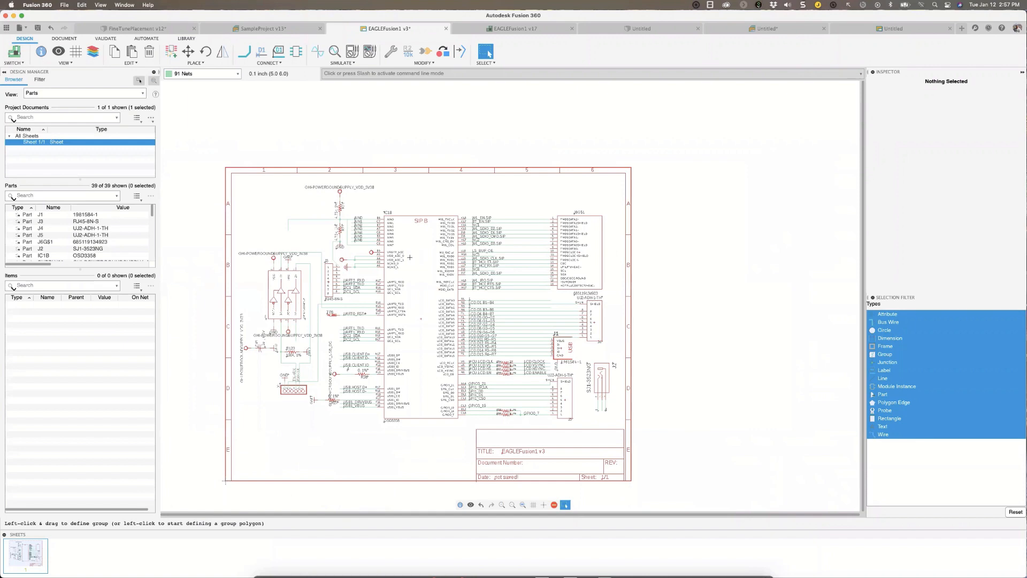
scroll(434, 265, "up", 3)
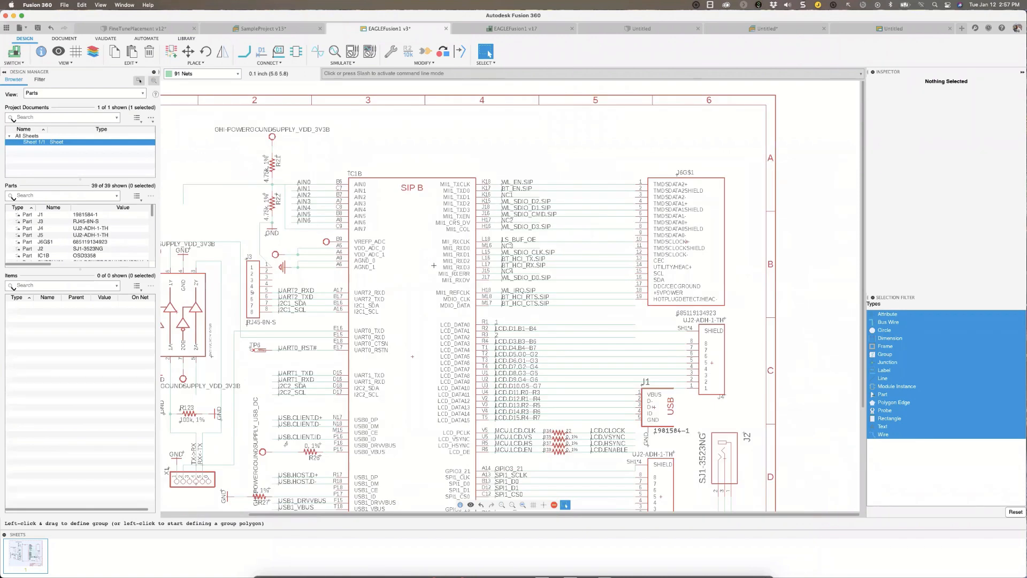
scroll(434, 265, "down", 1)
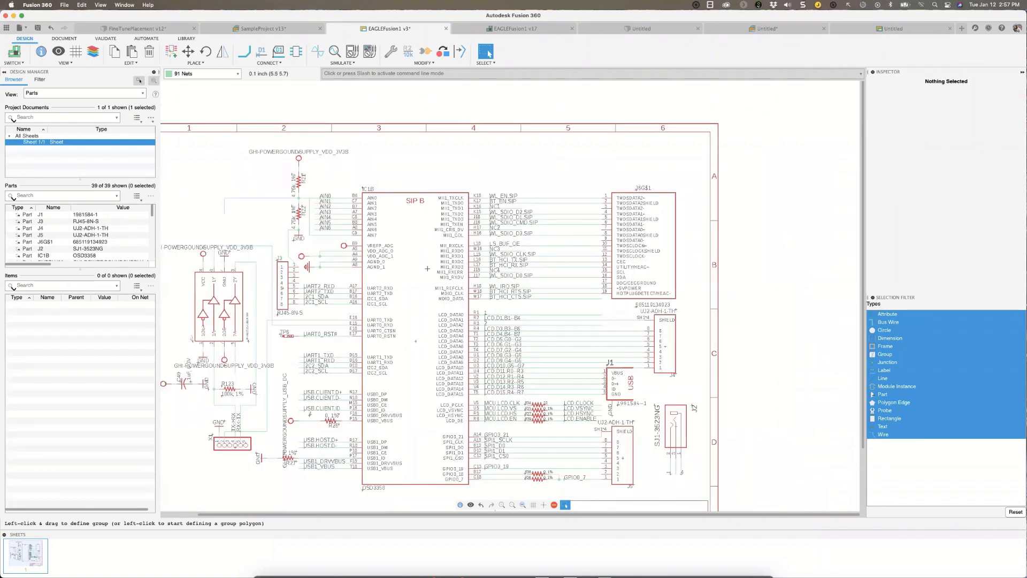
middle_click_drag(427, 268, 420, 260)
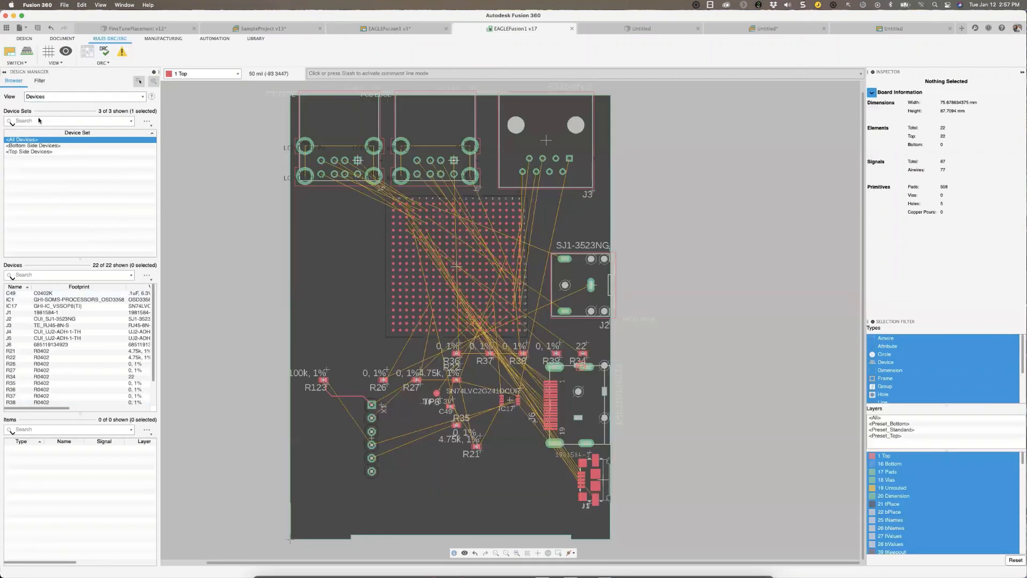
left_click(559, 552)
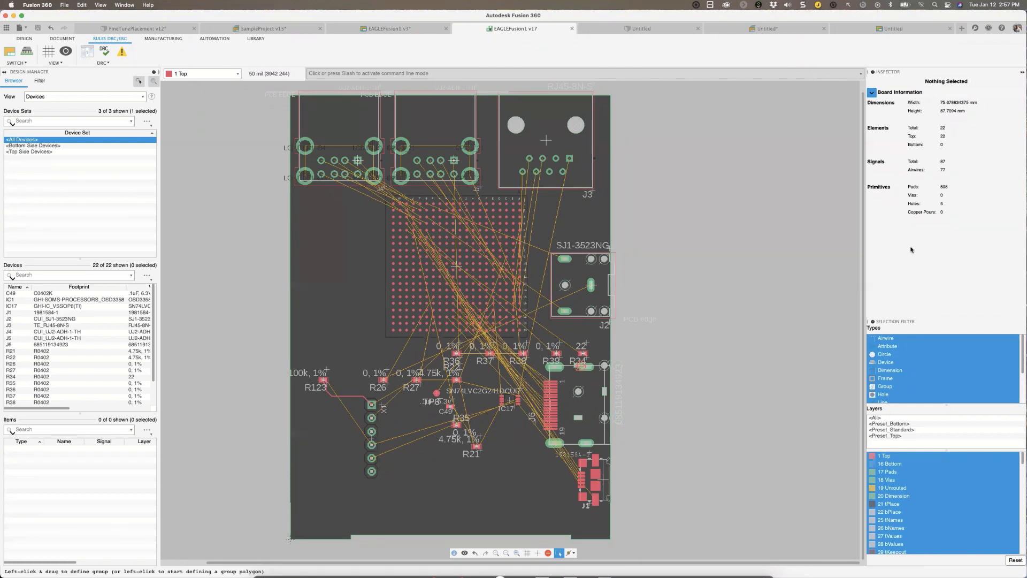
left_click(8, 54)
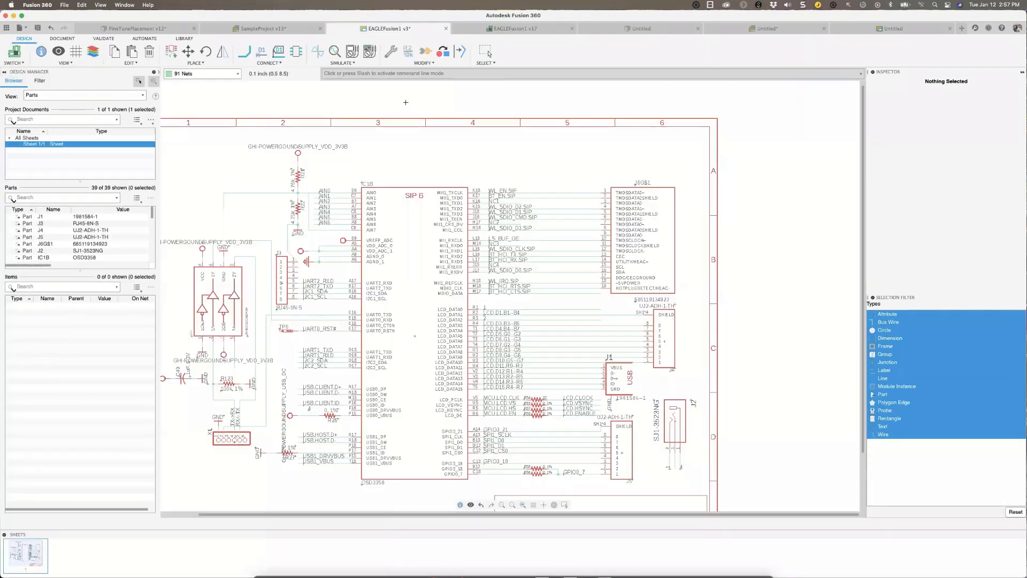
scroll(497, 188, "down", 3)
scroll(497, 188, "up", 2)
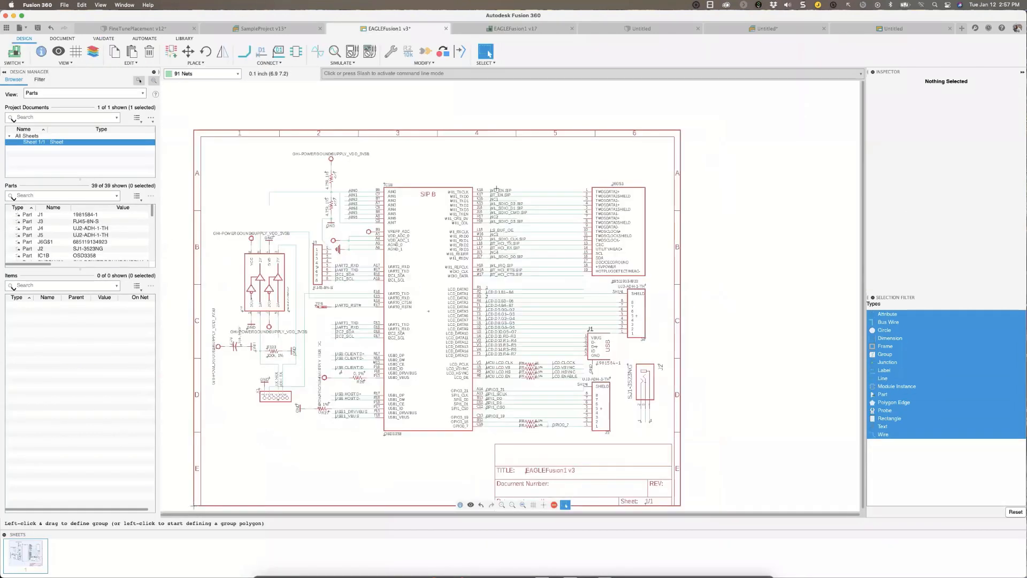
Start adding a part, collapse the expanded Resistor library, and search the part libraries for *usb*.
left_click(175, 56)
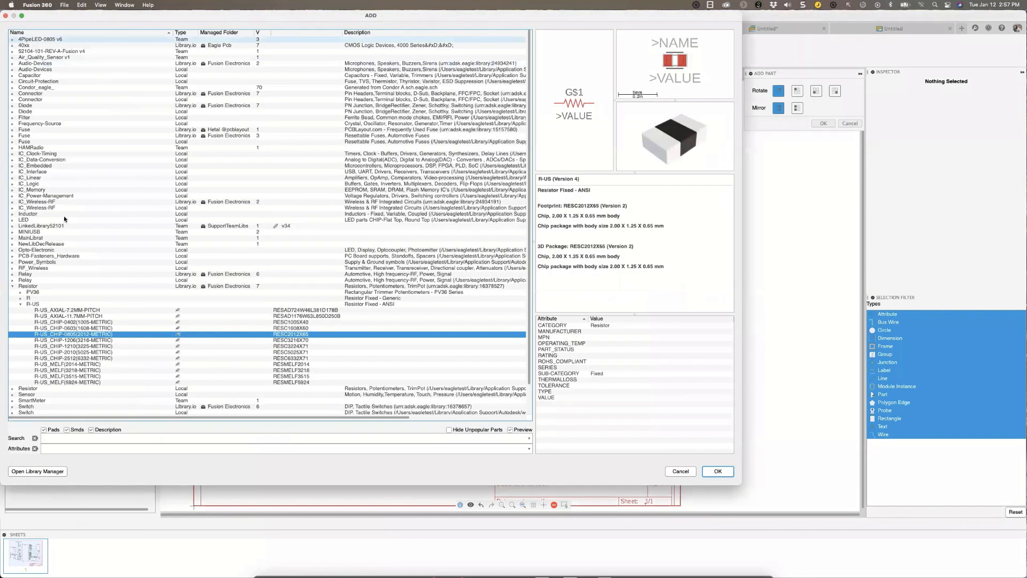
left_click(12, 287)
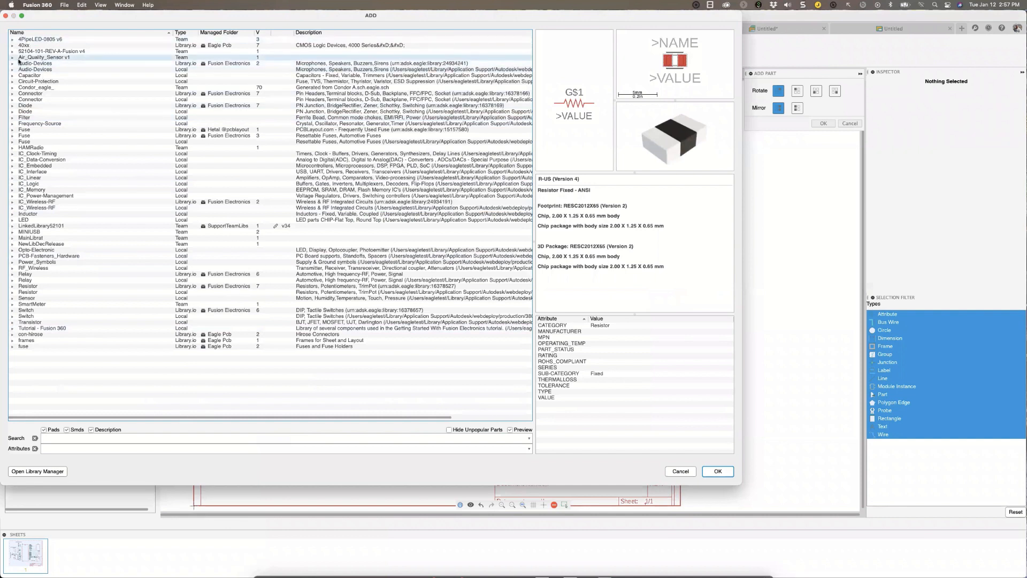
left_click(75, 438)
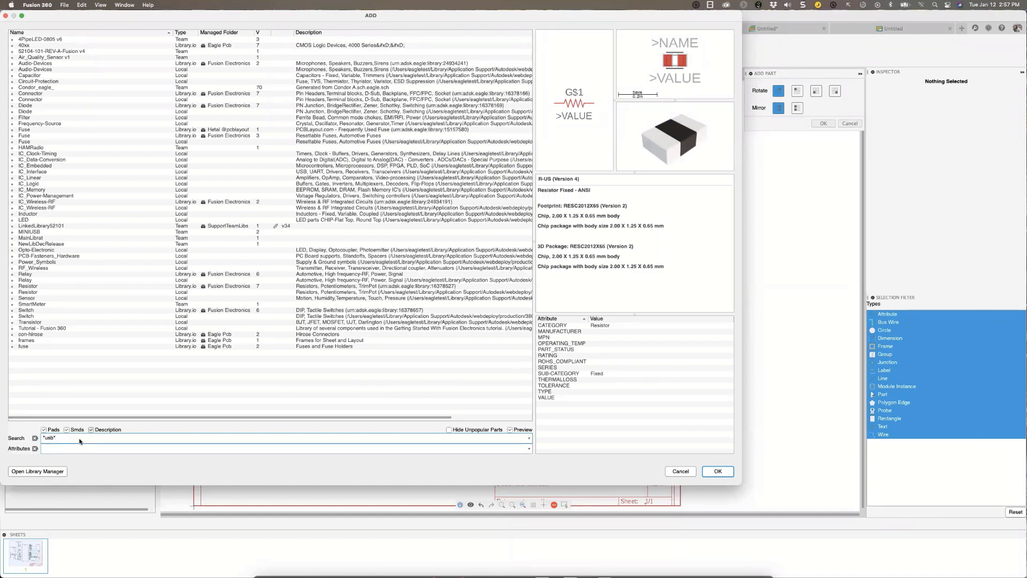
key("Return")
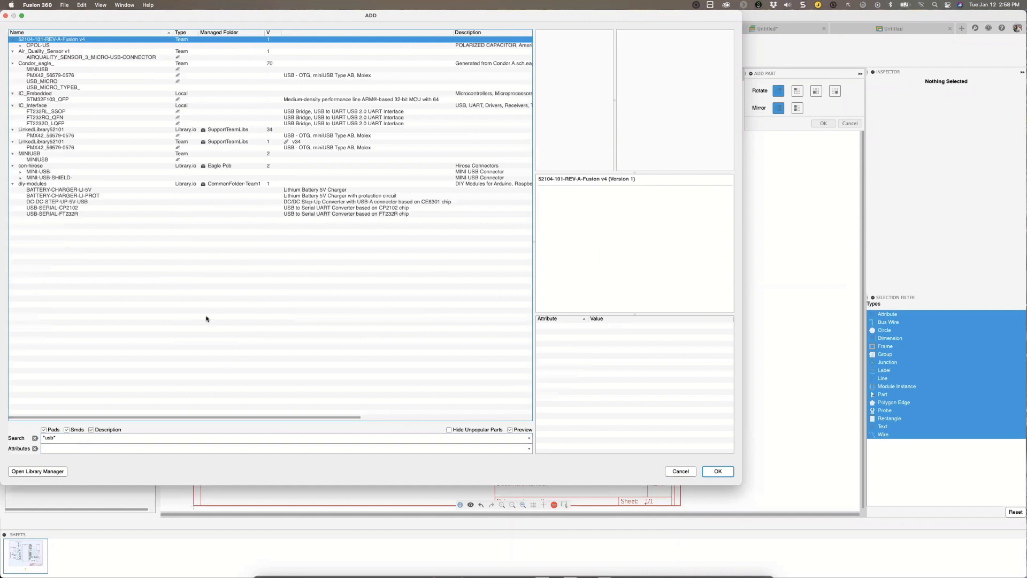
Preview the found parts from CPOL-US through MINIUSB to USB_MICRO_TYPEB_, and clear the part search.
key("Down")
key("Down")
key("Down")
key("Down")
key("Down")
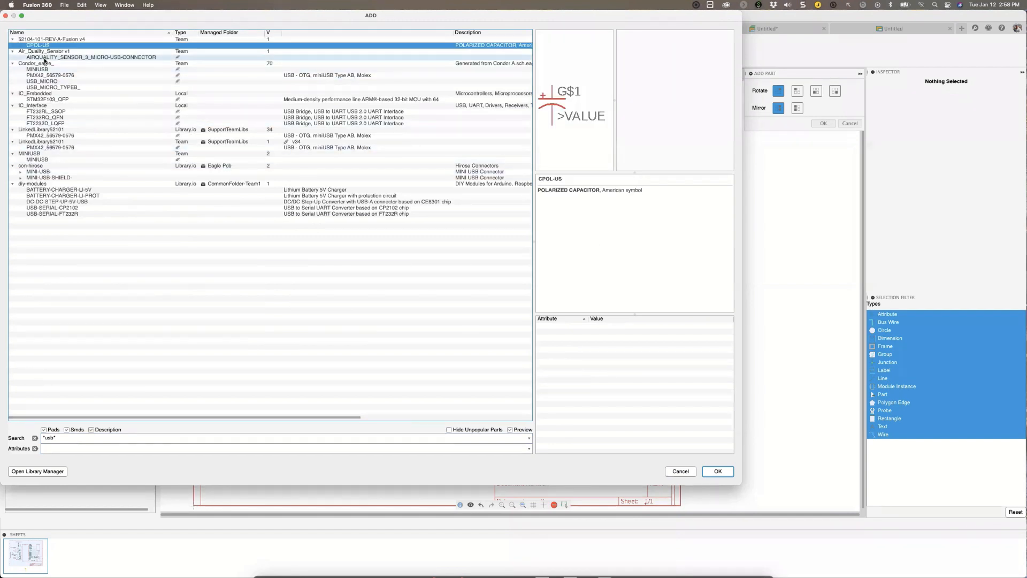
key("Down")
key("Down")
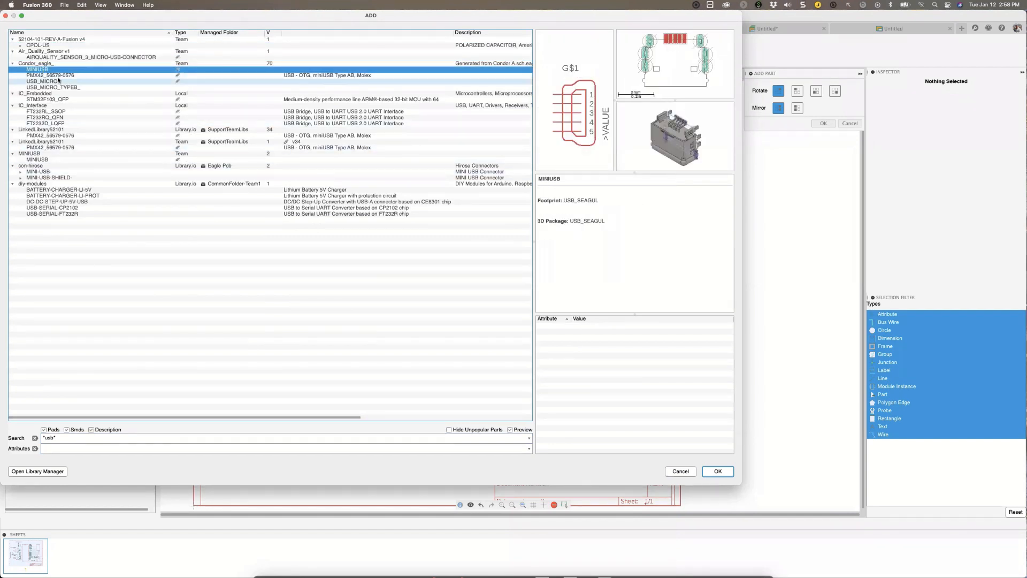
key("Down")
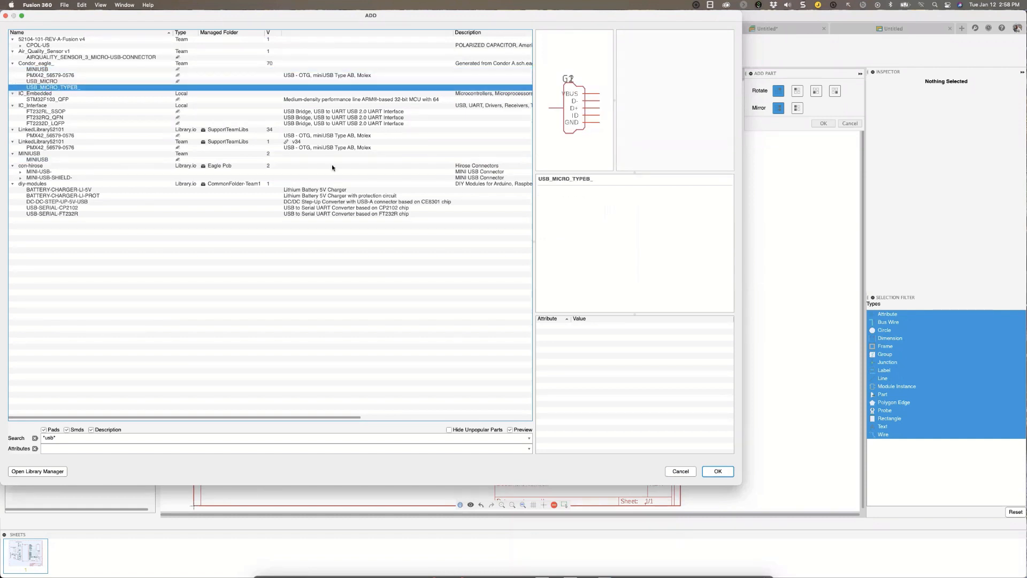
left_click(35, 437)
Open the Library Manager beside the part list and view the libraries in the design, followed by those in use.
left_click_drag(66, 15, 159, 104)
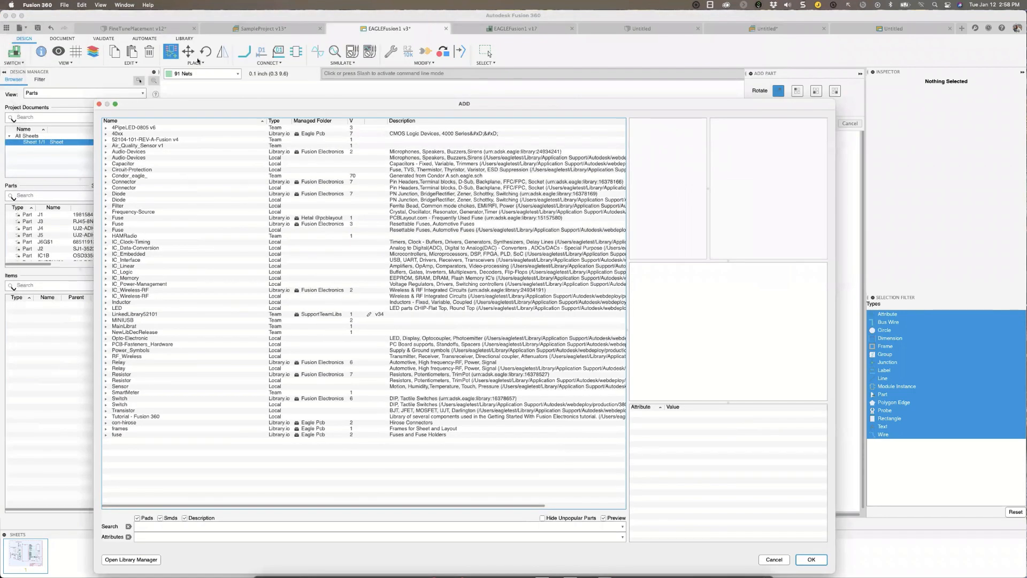
left_click_drag(178, 105, 179, 64)
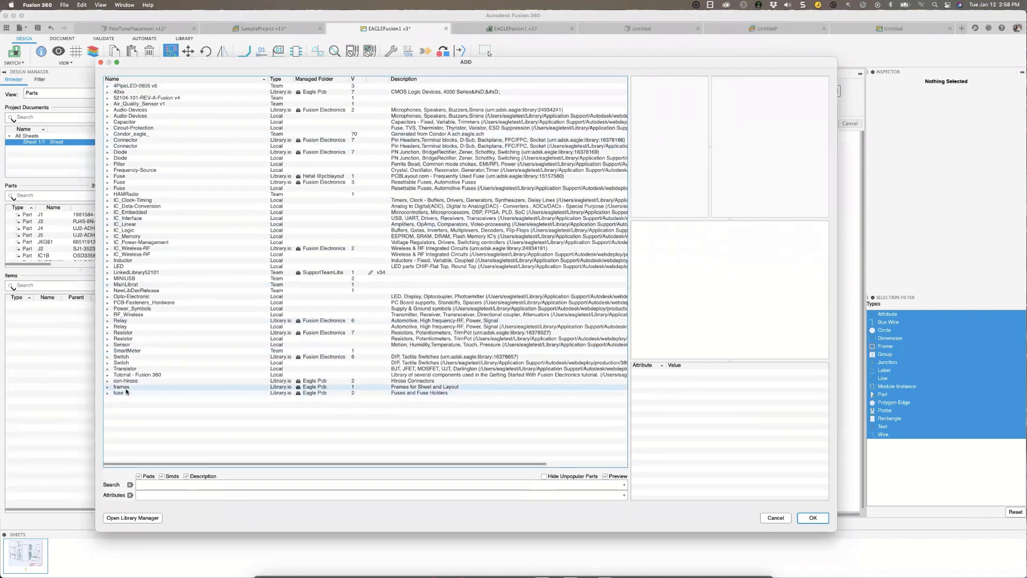
left_click(121, 523)
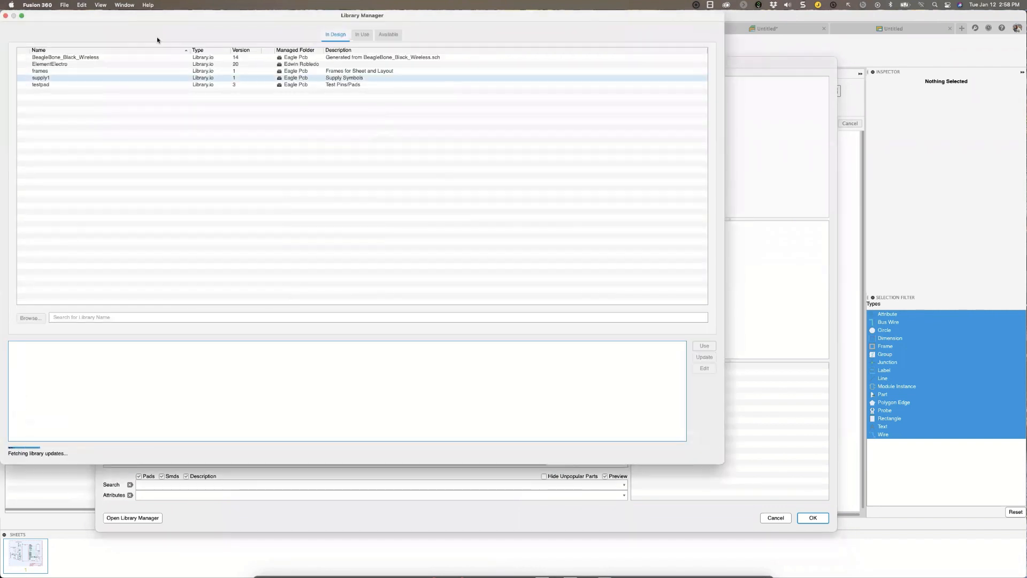
left_click_drag(227, 13, 447, 81)
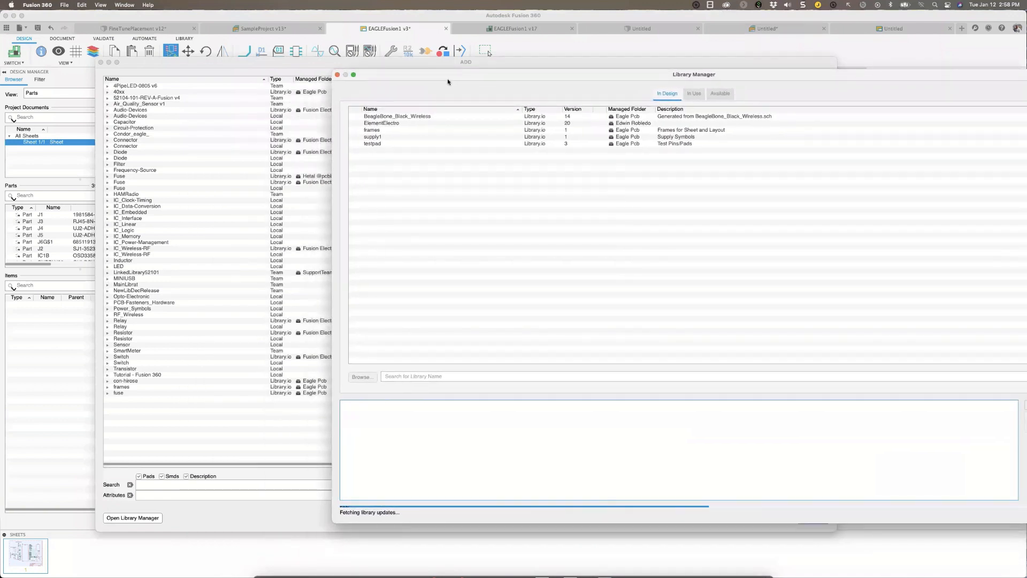
left_click(409, 115)
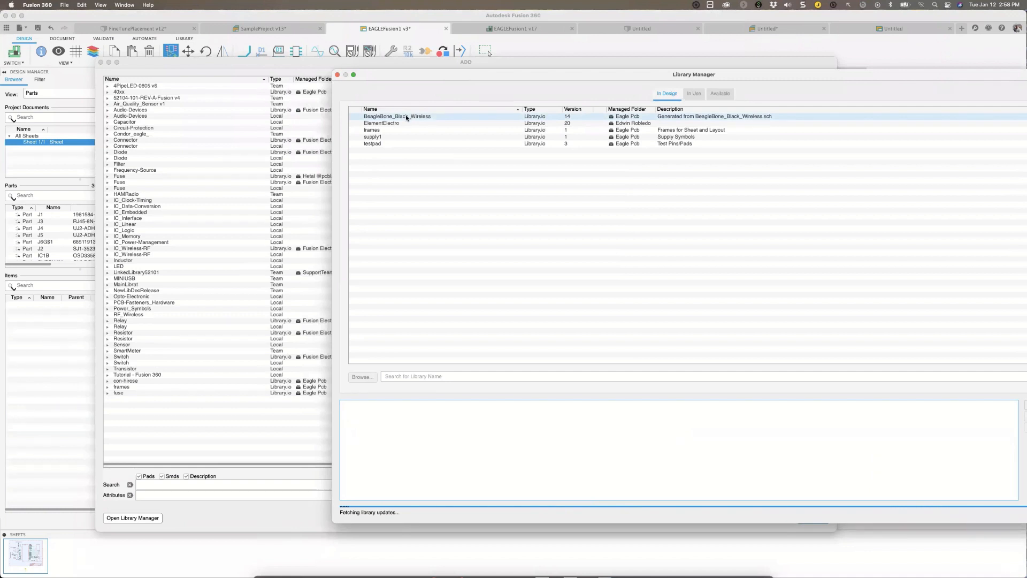
left_click_drag(436, 81, 400, 90)
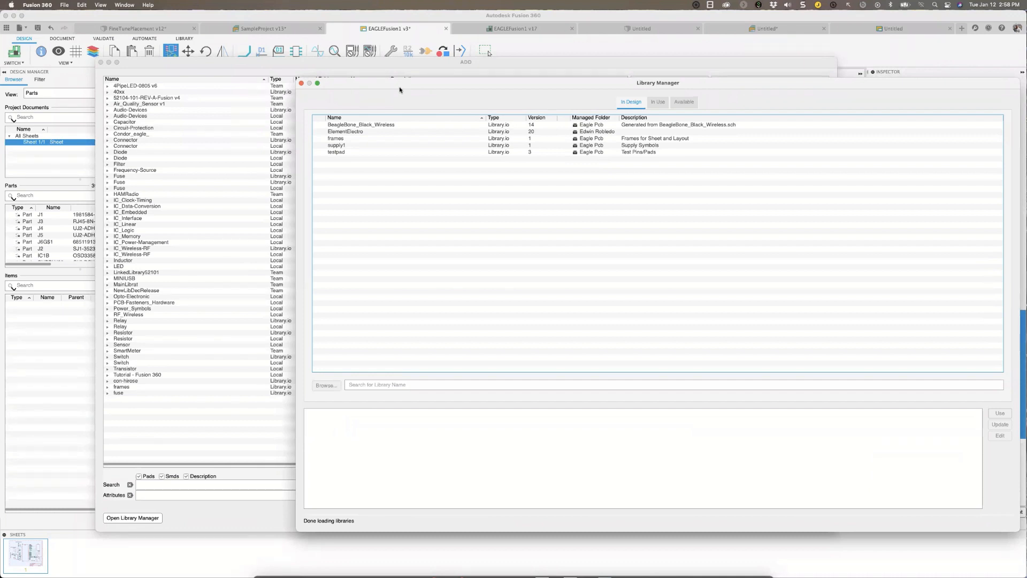
left_click_drag(401, 83, 414, 98)
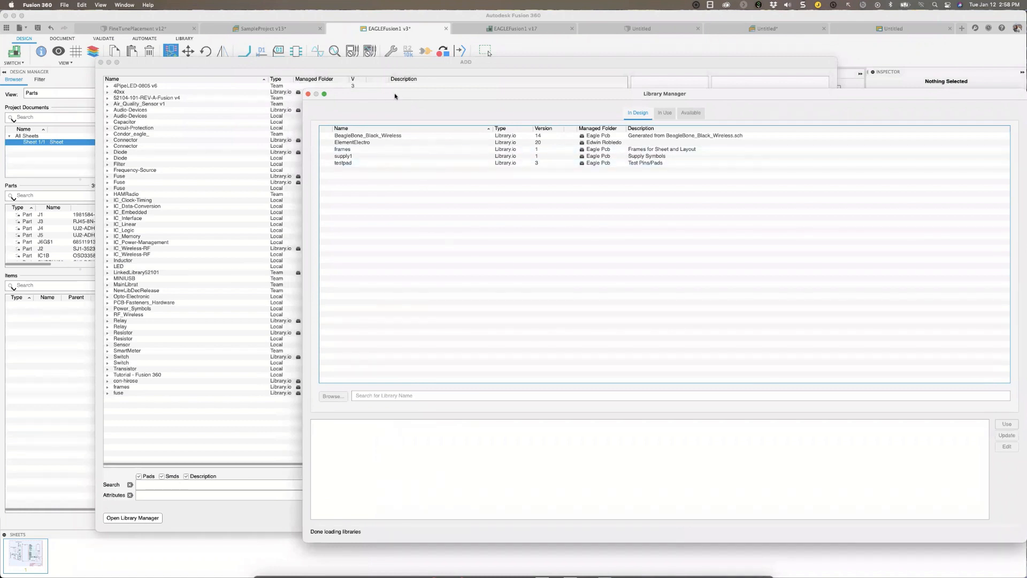
left_click_drag(395, 97, 404, 96)
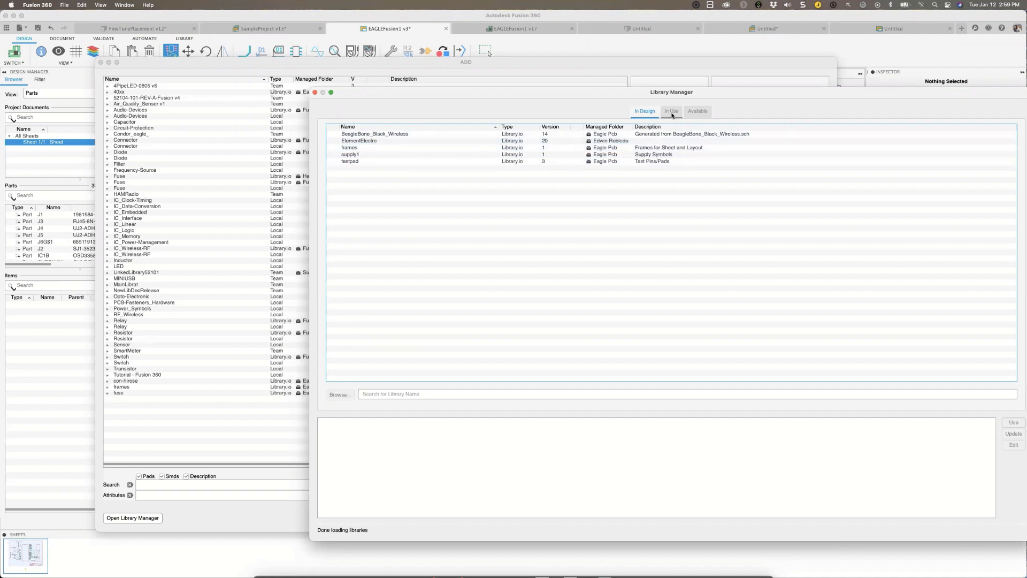
left_click(672, 113)
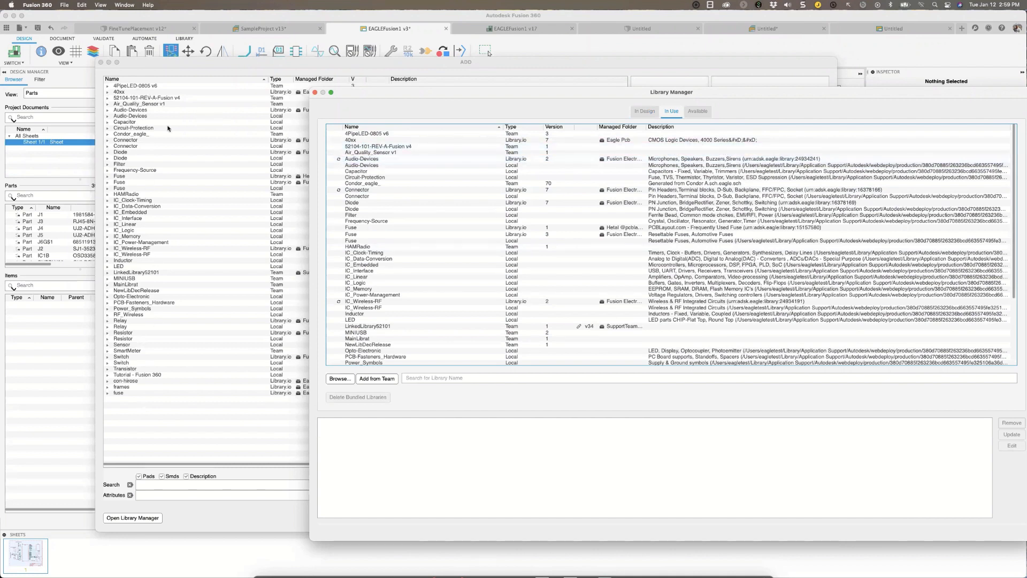
Sort the libraries in use by update status with outdated ones first, widen the Managed Folder column, and narrow the Name column.
left_click_drag(381, 97, 363, 97)
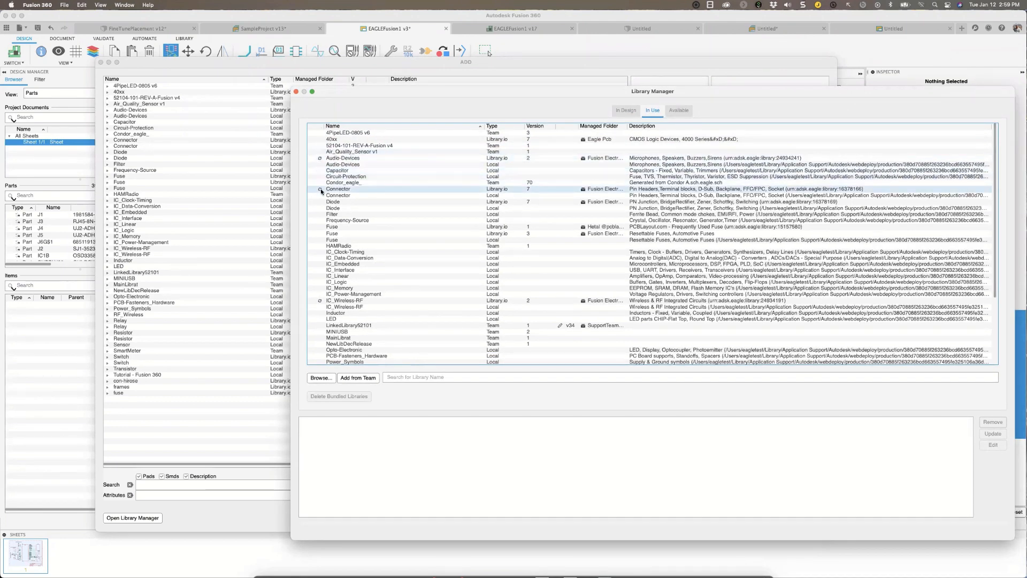
left_click(319, 127)
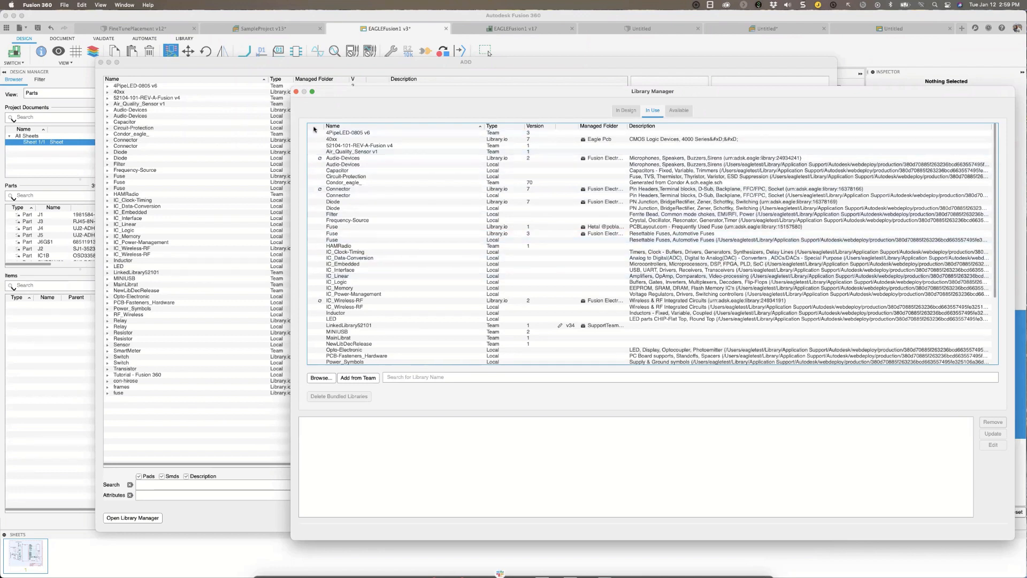
scroll(323, 195, "down", 5)
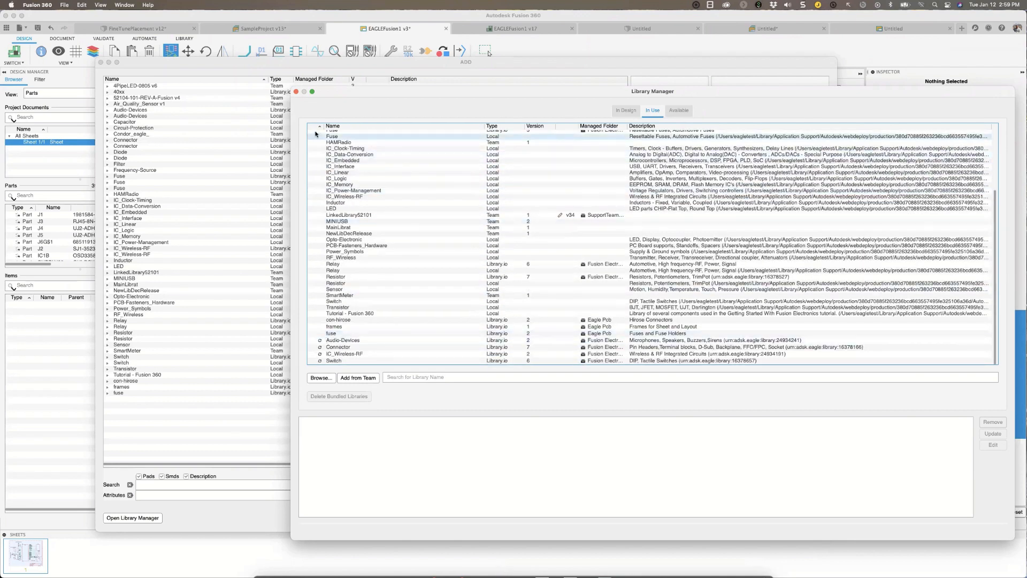
scroll(313, 168, "up", 2)
scroll(313, 167, "up", 5)
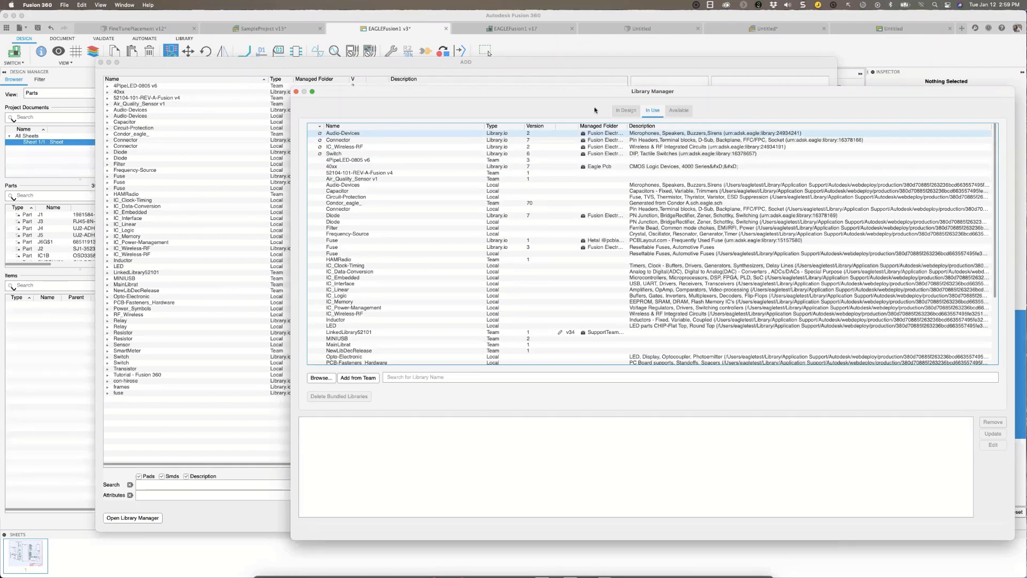
left_click_drag(627, 127, 669, 132)
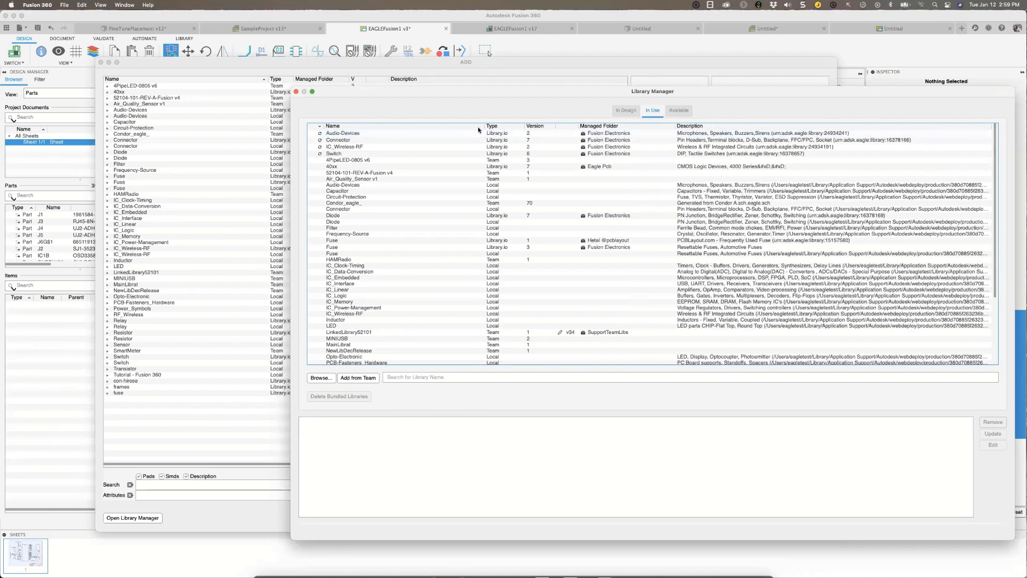
left_click_drag(449, 129, 374, 129)
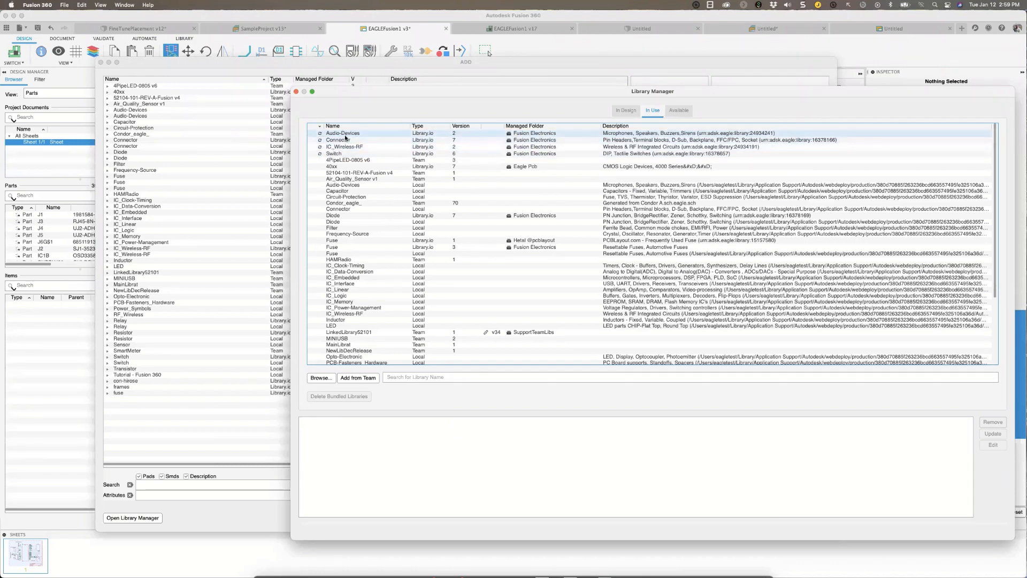
Update the outdated Audio-Devices library, followed by the managed Connector, IC_Wireless-RF and Switch libraries together.
left_click(345, 135)
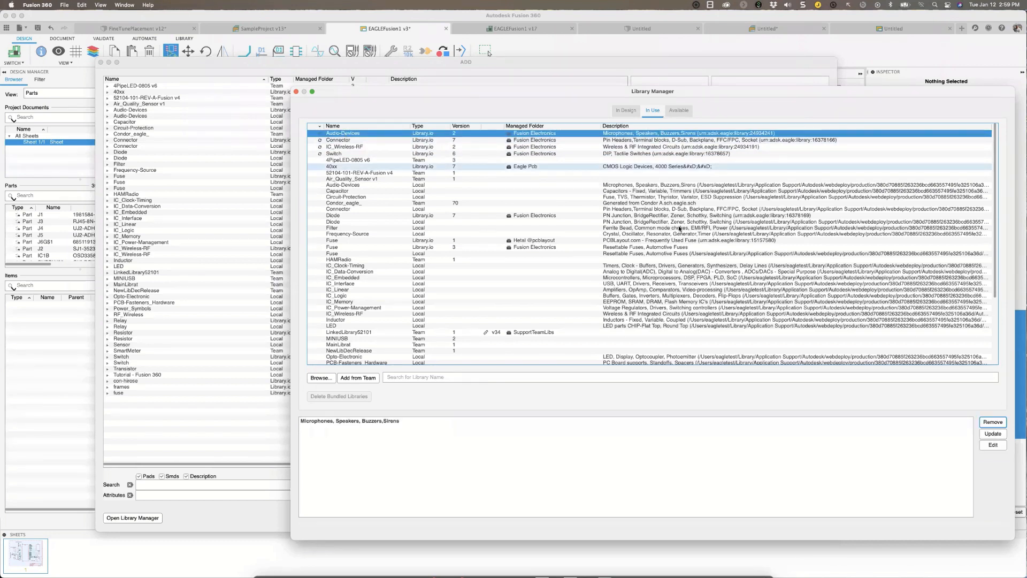
left_click(992, 434)
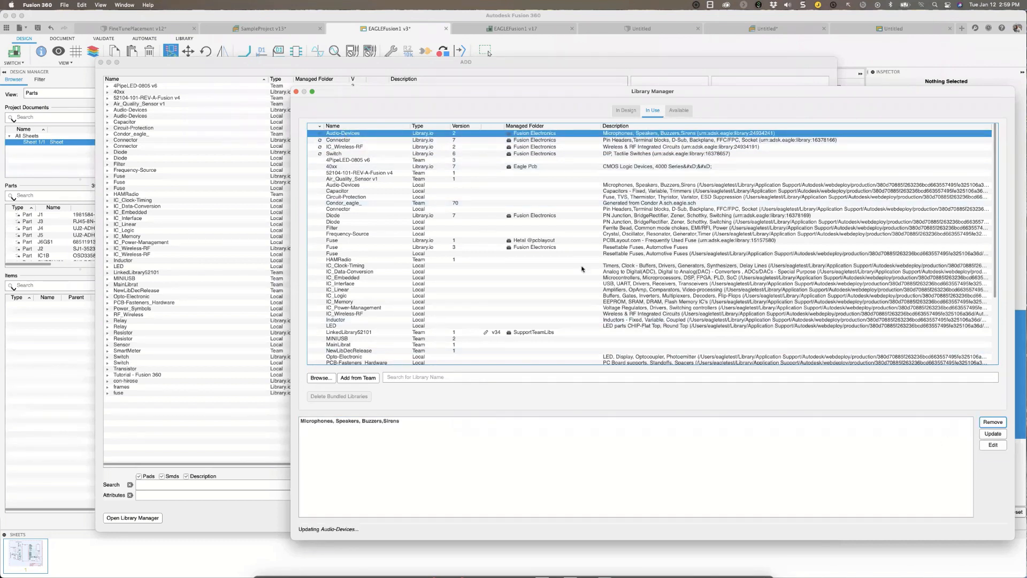
left_click(329, 134)
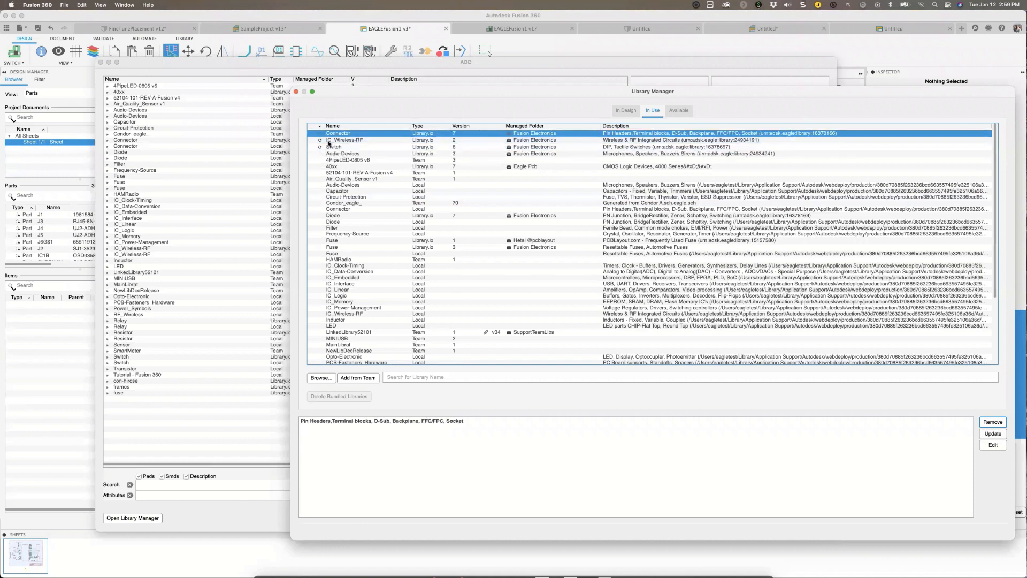
left_click(329, 146)
left_click(330, 134)
left_click(331, 146, "shift")
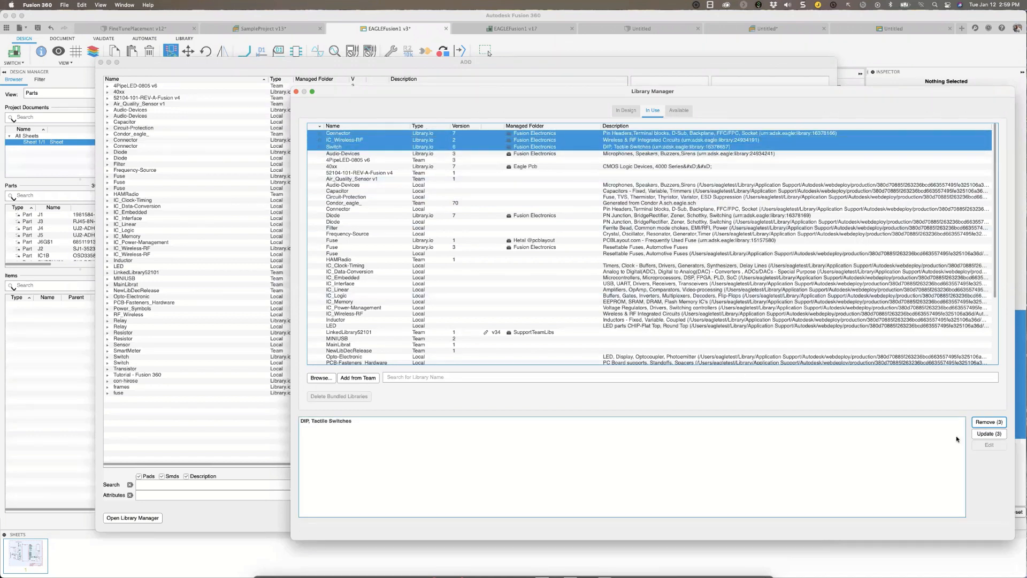
left_click(986, 434)
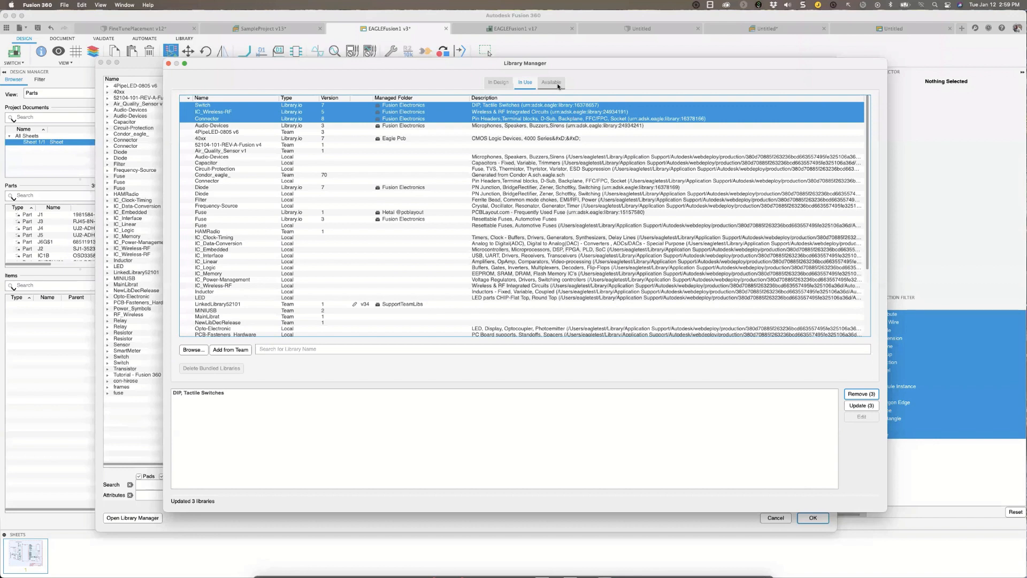
Show the available libraries, sort them by managed folder, and widen the Managed Folder column to fit the folder names.
left_click(554, 82)
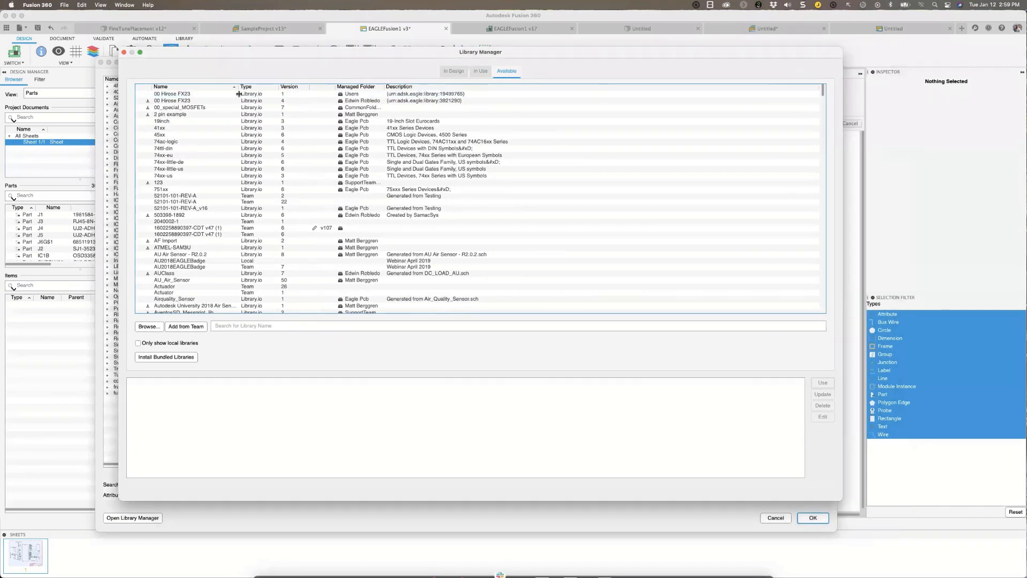
scroll(261, 172, "down", 3)
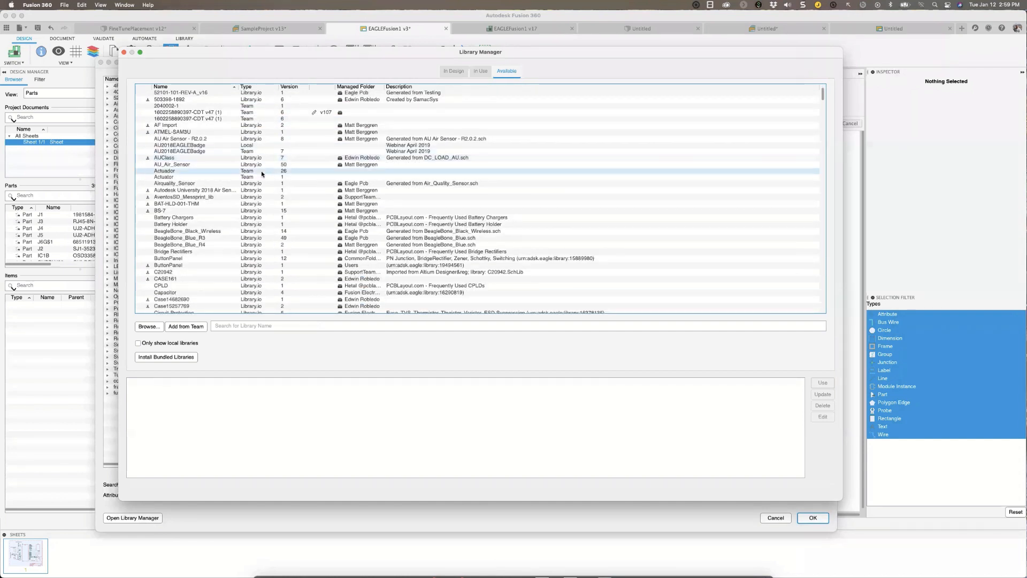
scroll(261, 172, "up", 3)
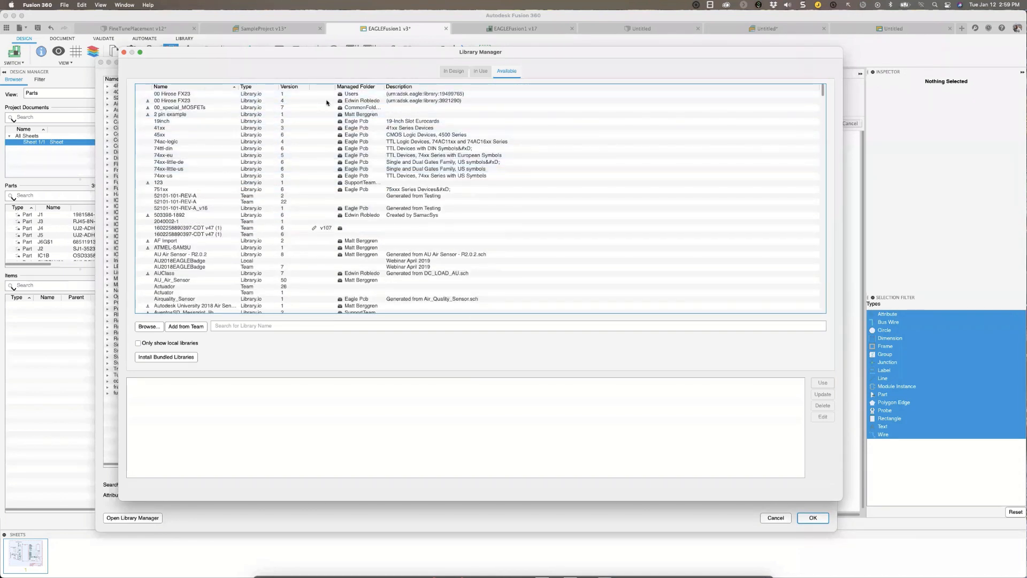
left_click(375, 88)
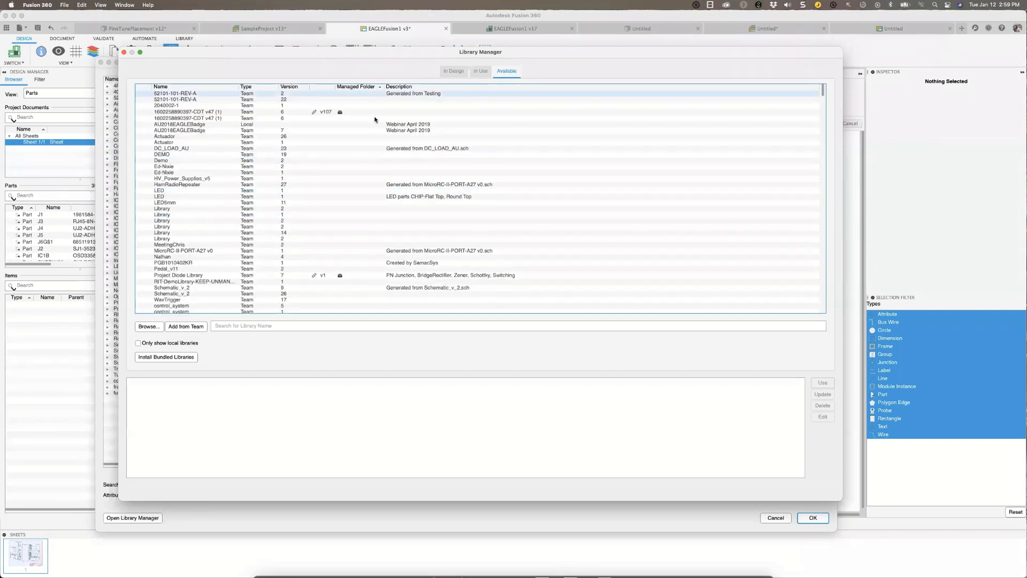
scroll(382, 95, "down", 5)
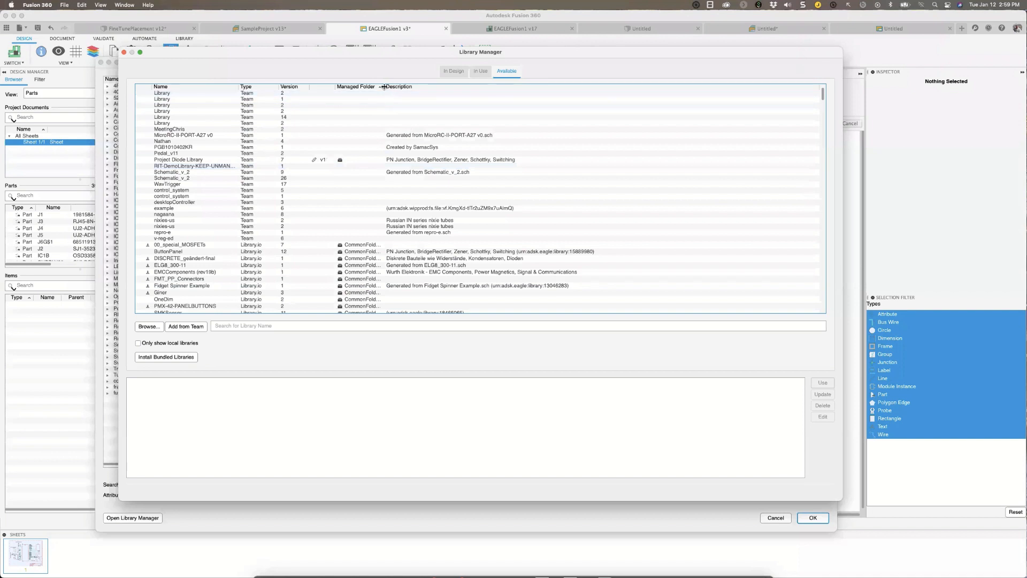
left_click_drag(383, 87, 433, 87)
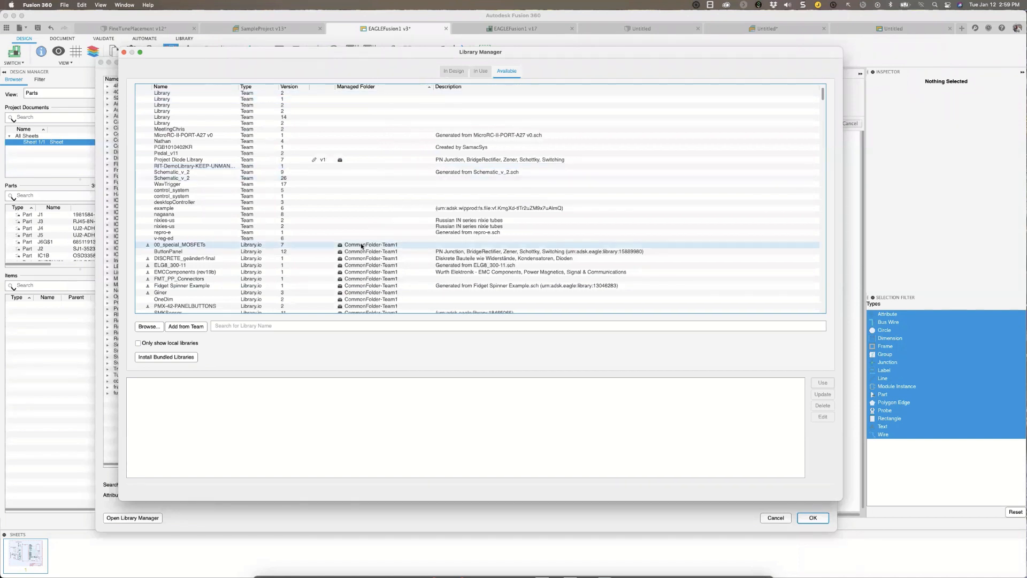
Examine the available libraries by managed folder, from CommonFolder-Team1 and Eagle Pcb through to the PCBLayout.com libraries.
scroll(353, 133, "down", 5)
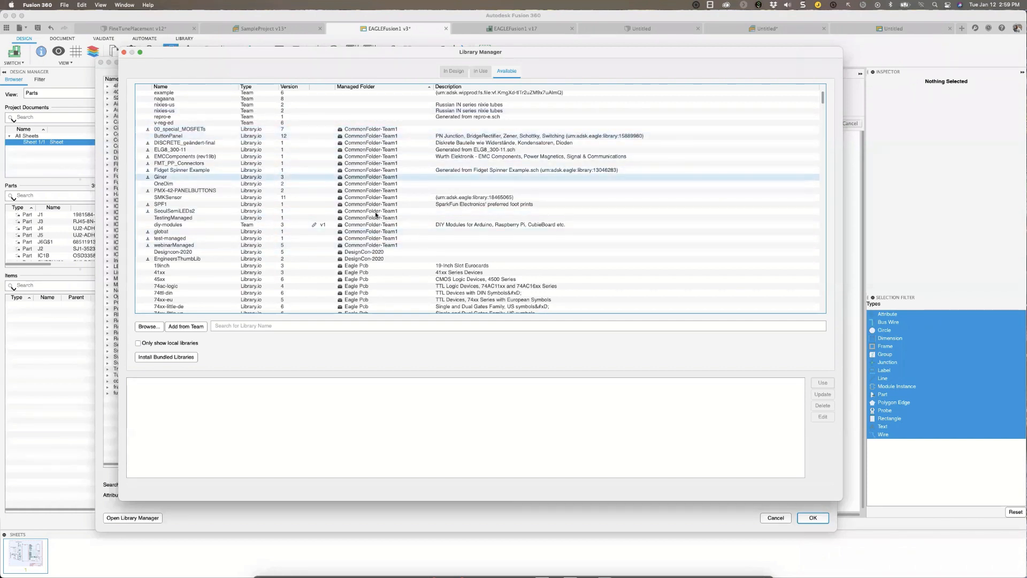
scroll(369, 235, "down", 5)
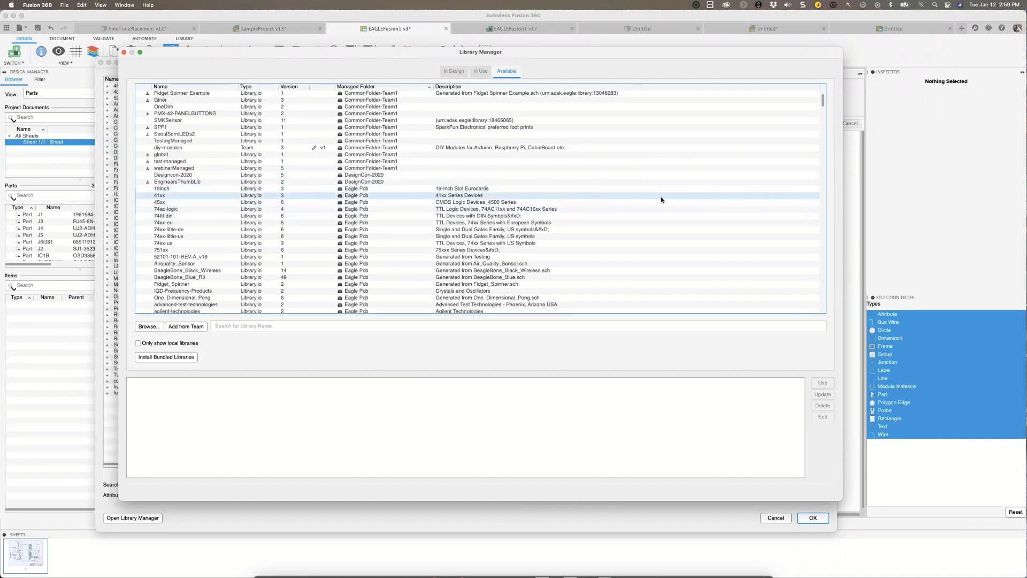
scroll(663, 199, "down", 3)
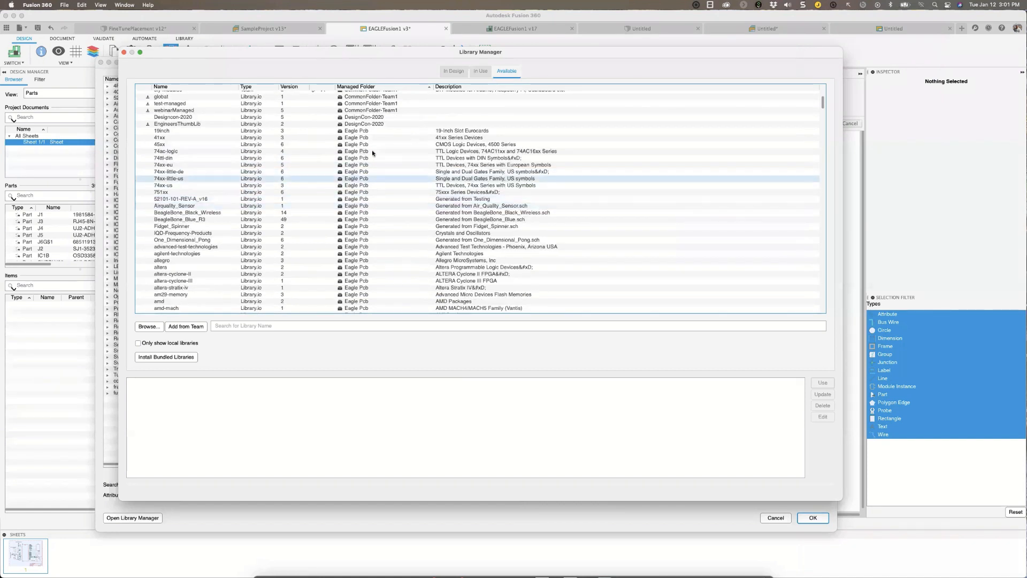
scroll(371, 128, "down", 10)
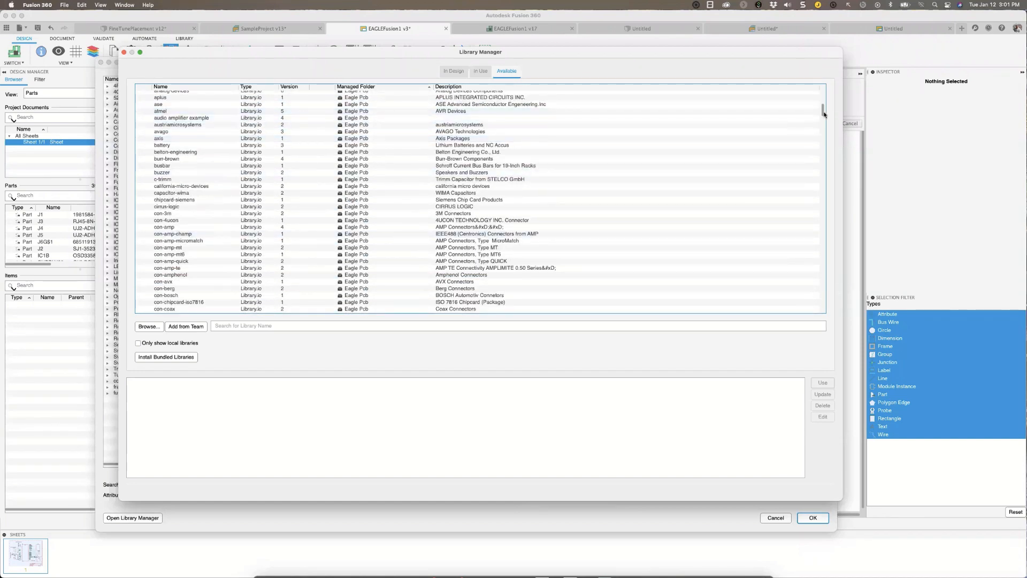
scroll(823, 128, "down", 10)
scroll(823, 141, "down", 10)
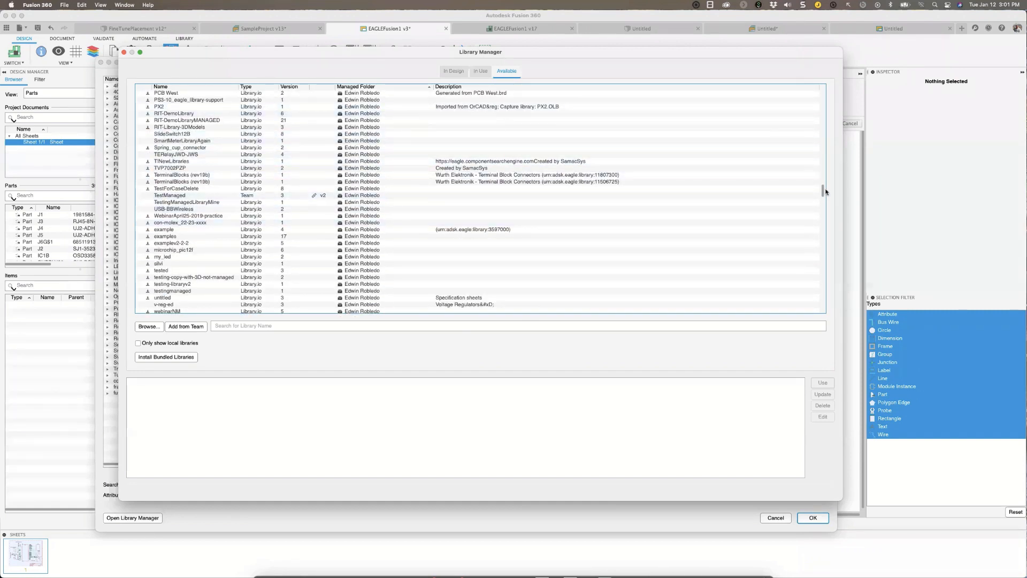
scroll(824, 207, "down", 10)
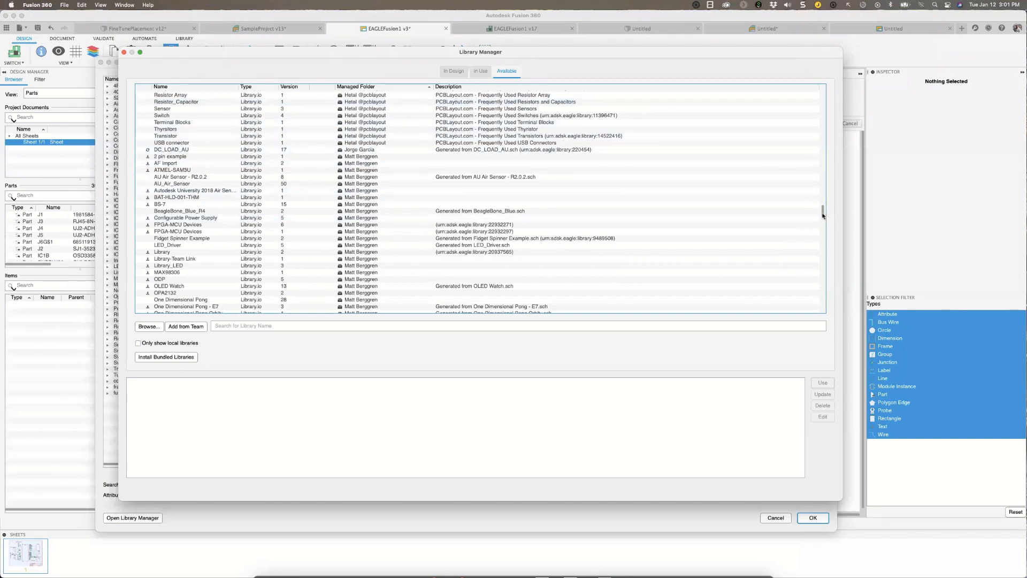
scroll(822, 206, "up", 5)
scroll(822, 206, "down", 5)
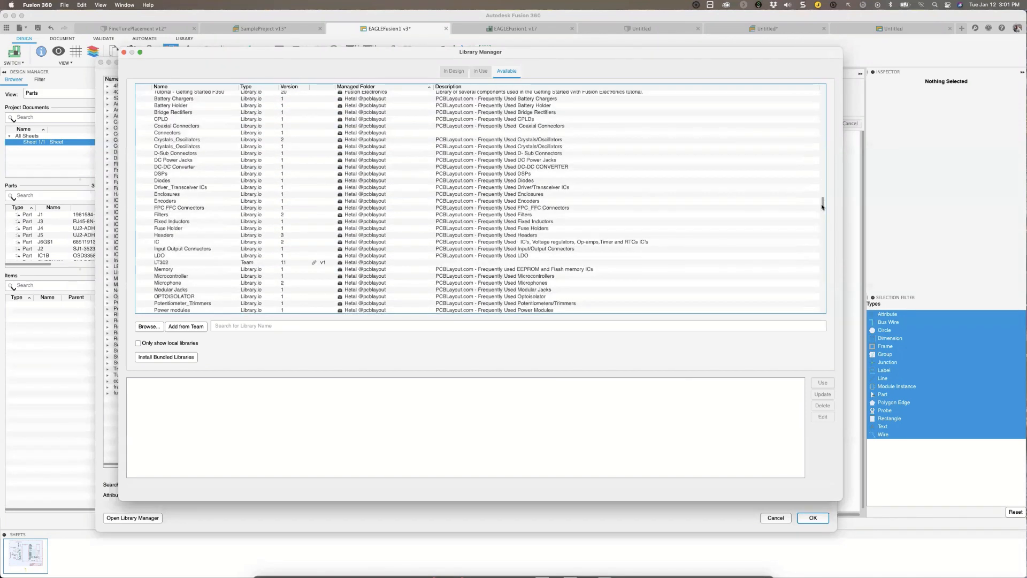
scroll(822, 207, "down", 1)
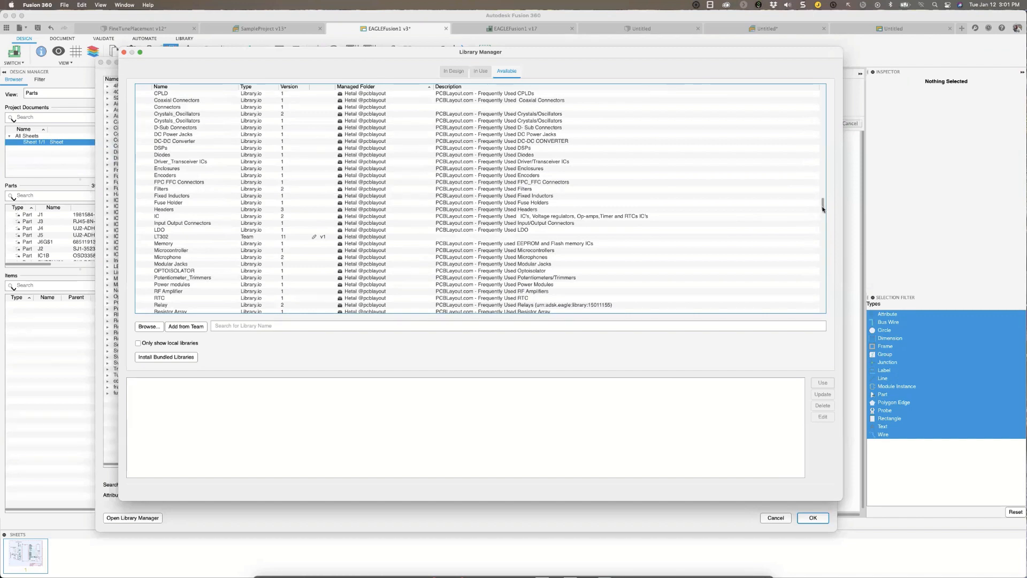
Look past the SparkFun Electronics libraries and view the description of TE Connectivity's Relays library.
left_click_drag(822, 208, 819, 231)
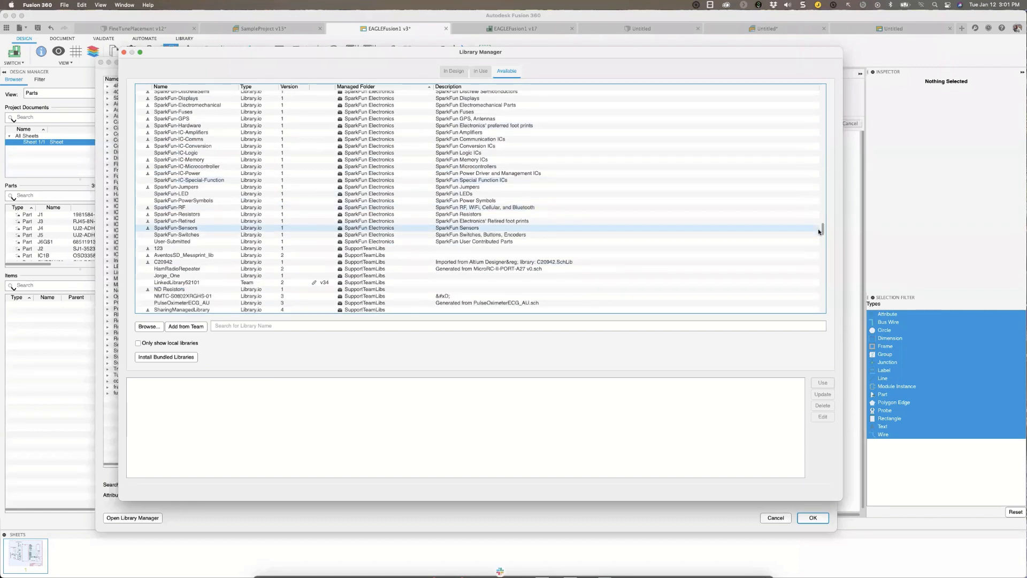
left_click_drag(817, 229, 818, 234)
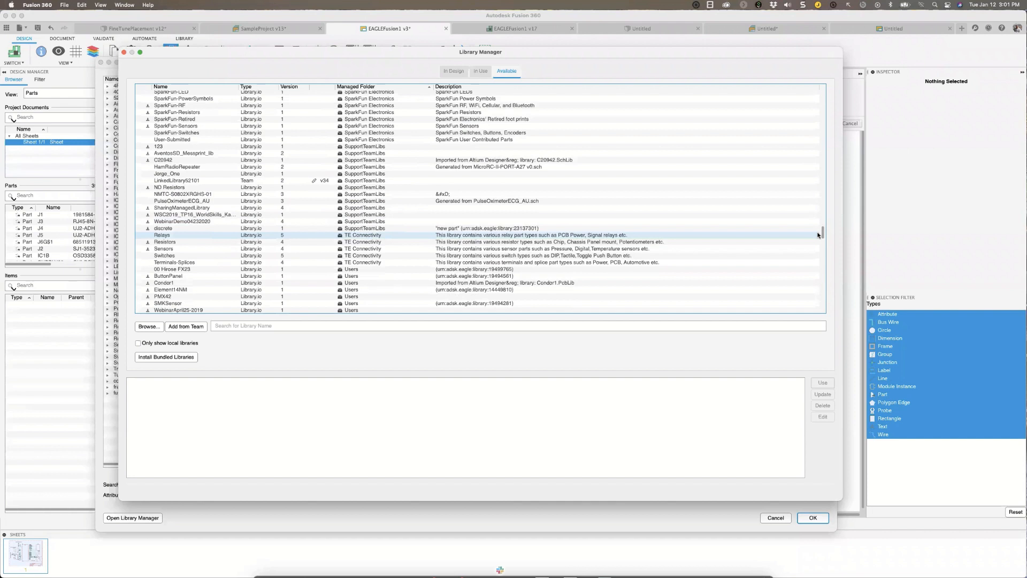
left_click(818, 235)
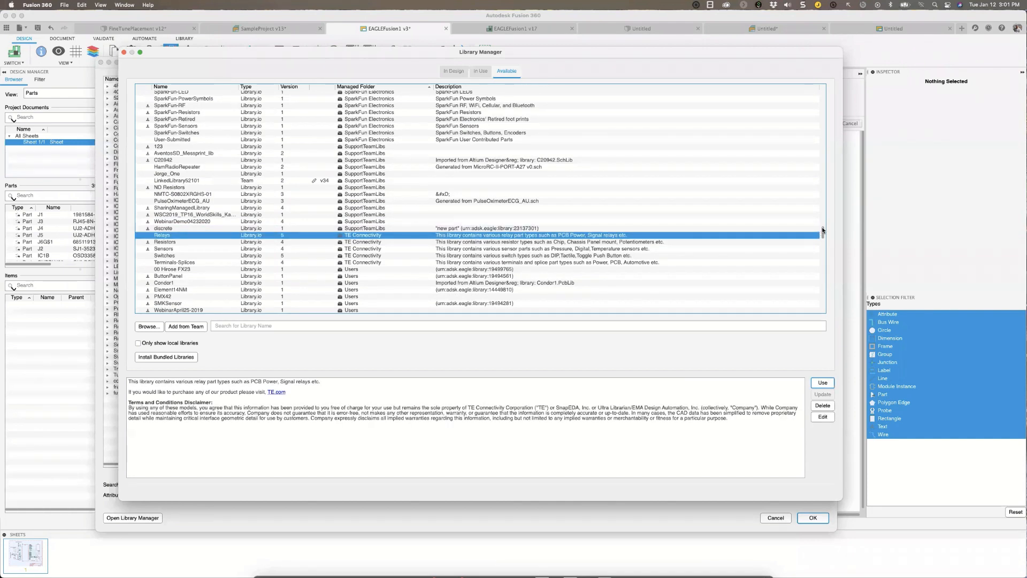
Look through the Würth Elektronik libraries to the end of the list, and read the full description of Wurth_Switch_WS-ENTV.
scroll(823, 230, "down", 15)
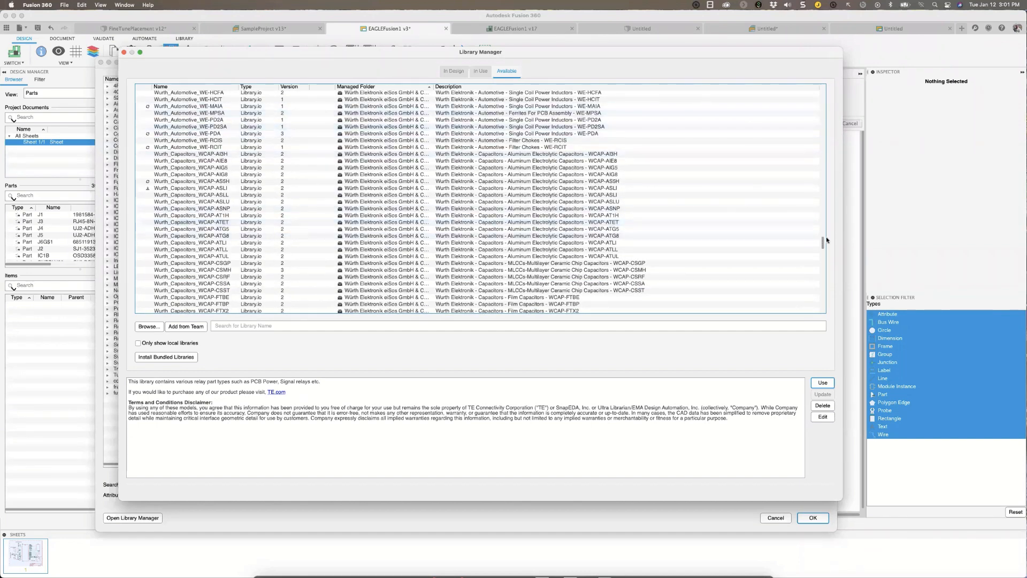
scroll(825, 249, "down", 15)
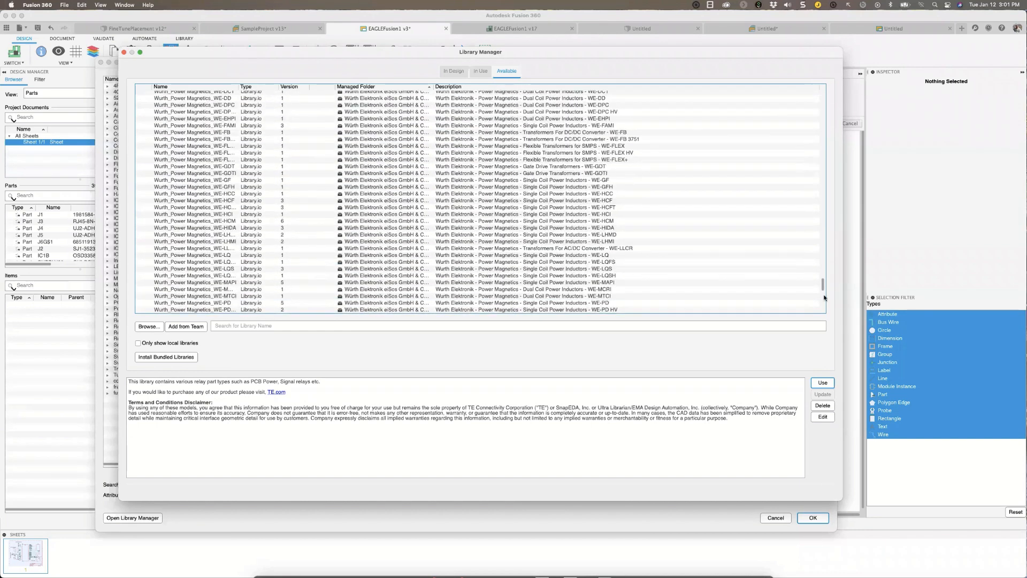
scroll(824, 298, "down", 15)
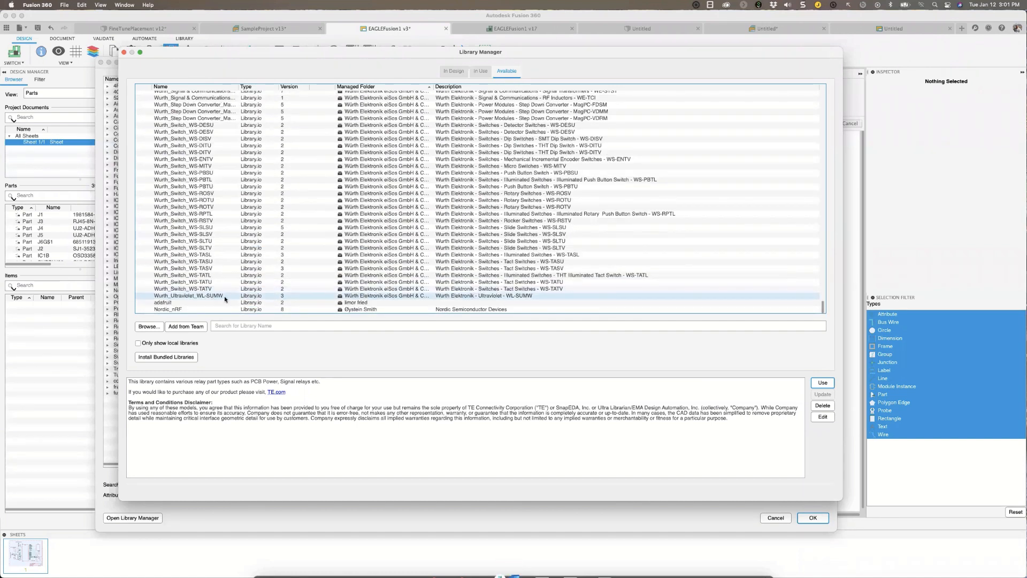
left_click(382, 159)
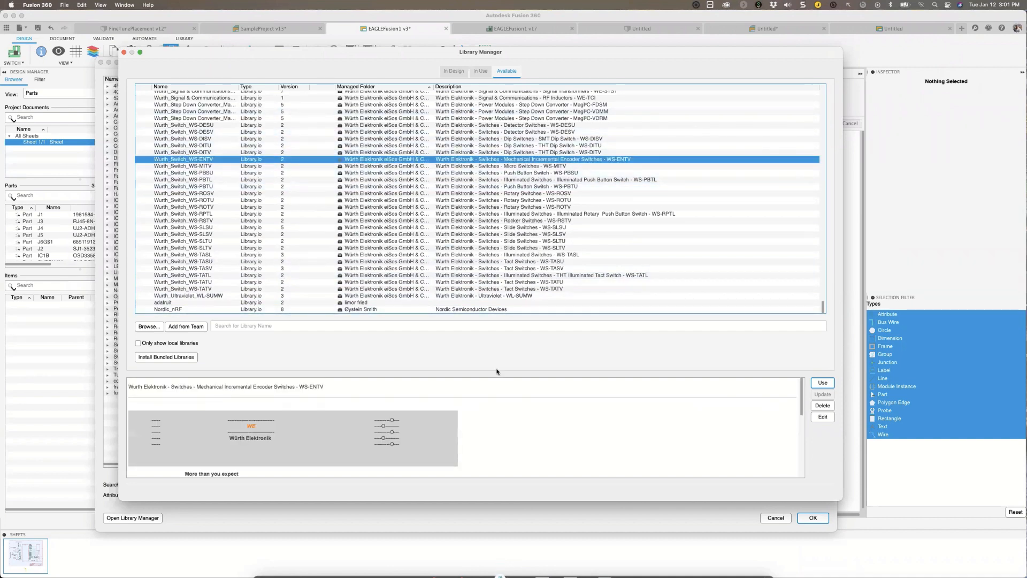
scroll(366, 456, "down", 3)
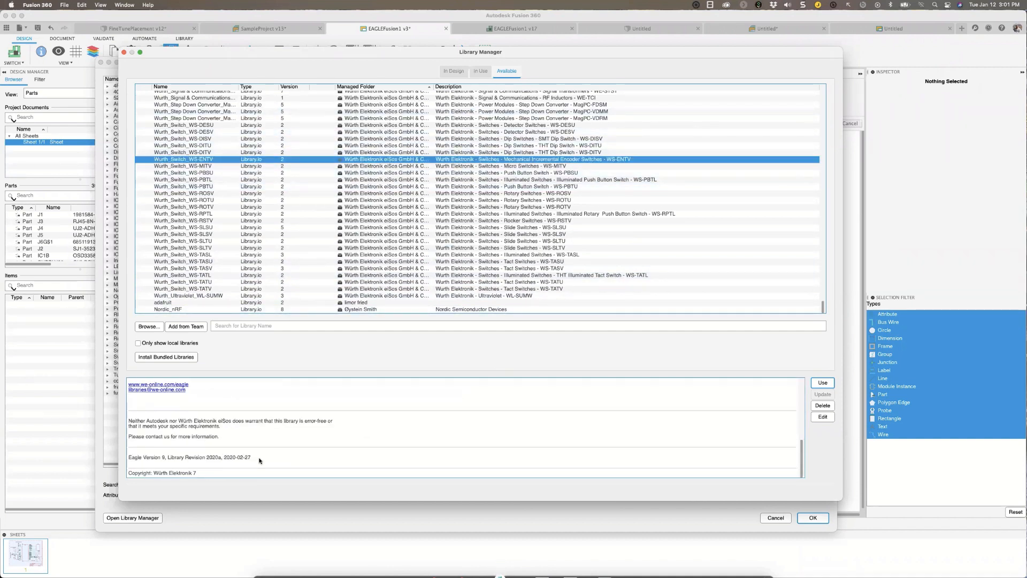
scroll(304, 439, "up", 2)
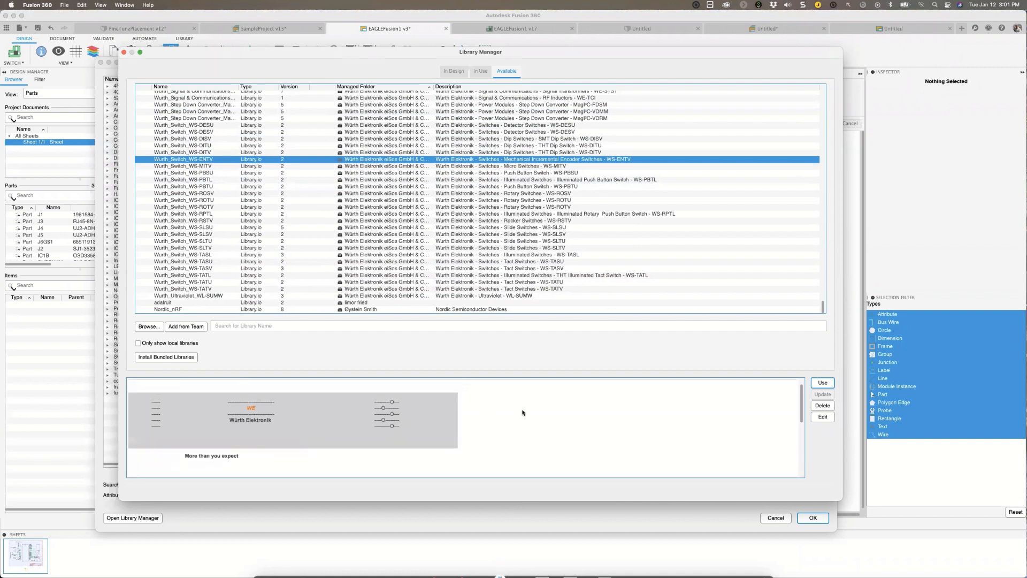
scroll(304, 439, "down", 5)
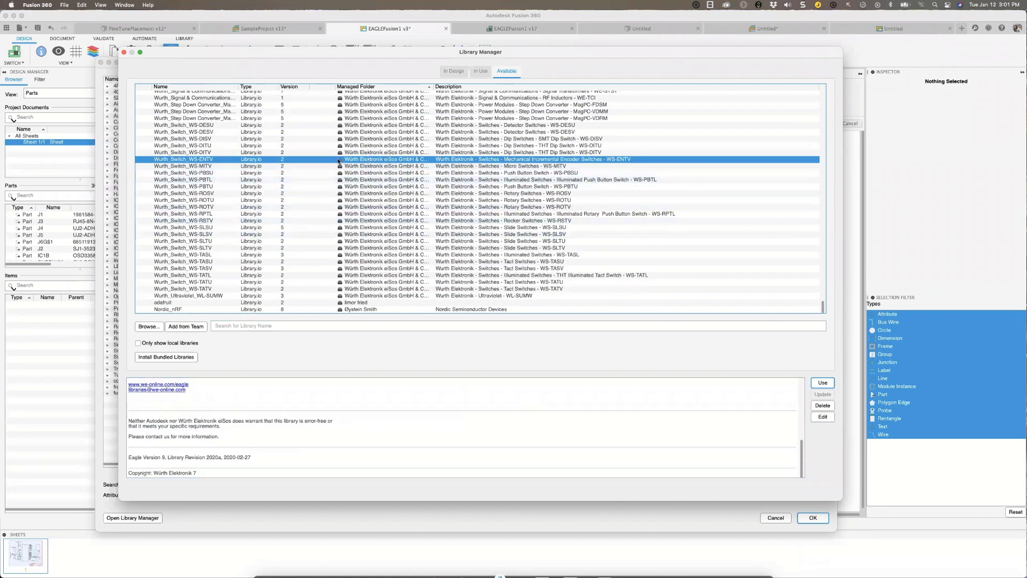
Look back through the available libraries from Würth Elektronik to the Eagle Pcb folder, and close the Library Manager.
scroll(407, 205, "up", 5)
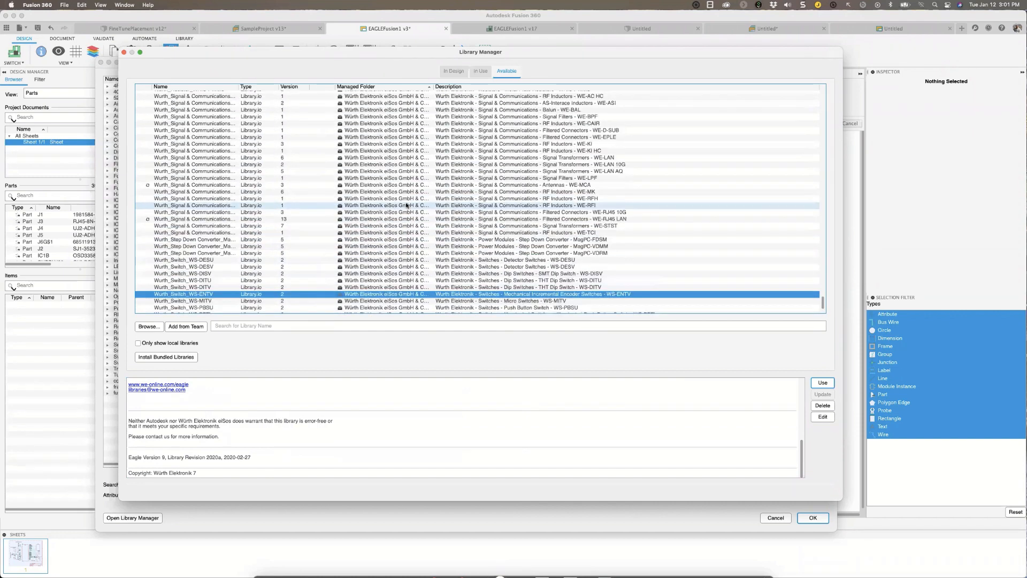
scroll(407, 205, "up", 15)
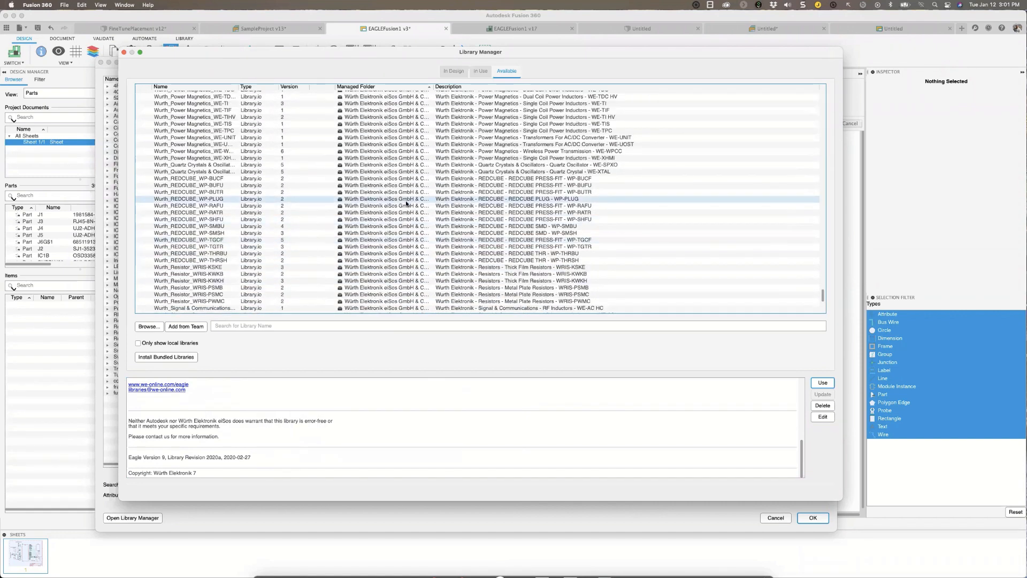
scroll(407, 203, "up", 5)
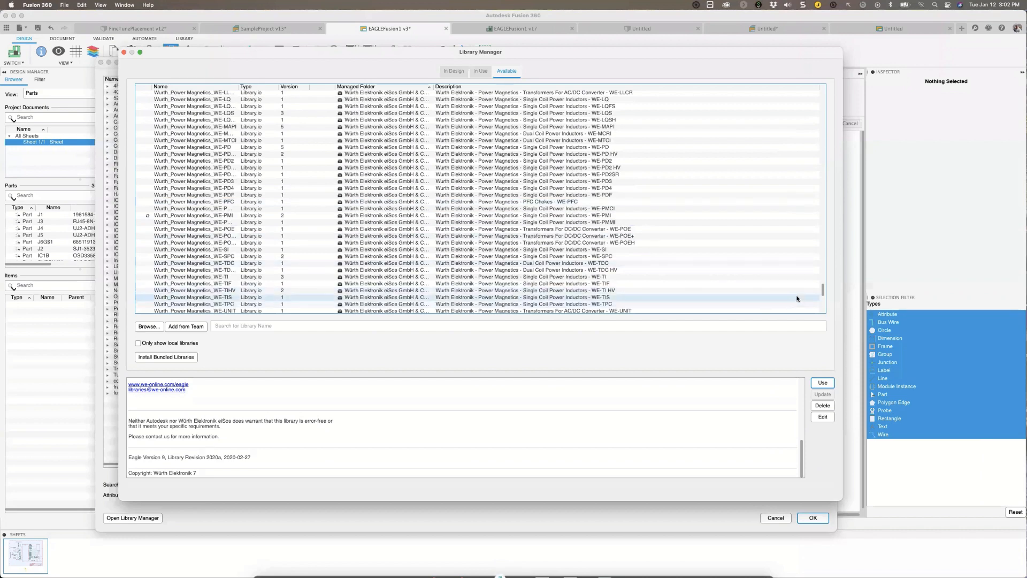
left_click_drag(823, 291, 827, 184)
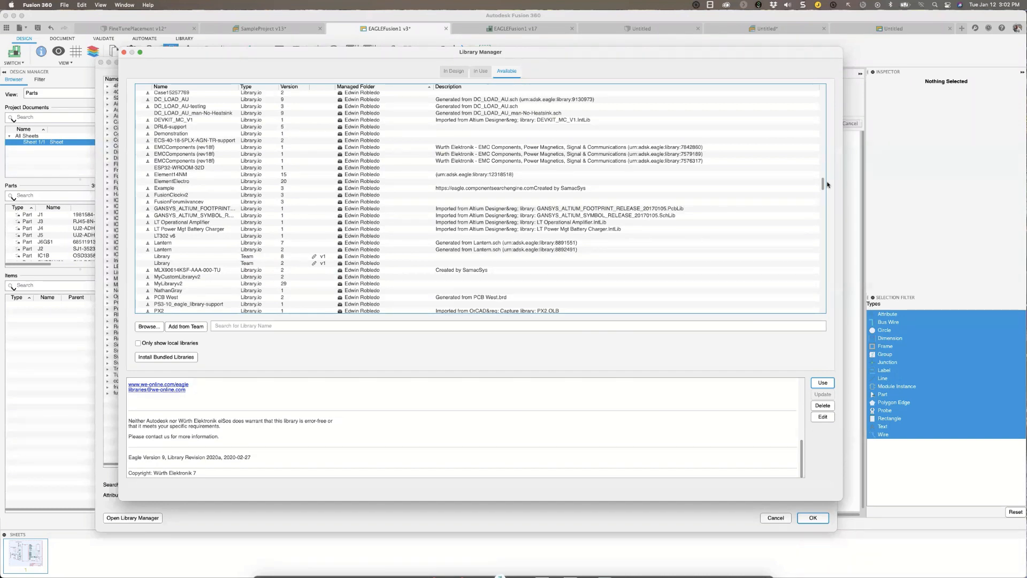
left_click_drag(824, 185, 818, 114)
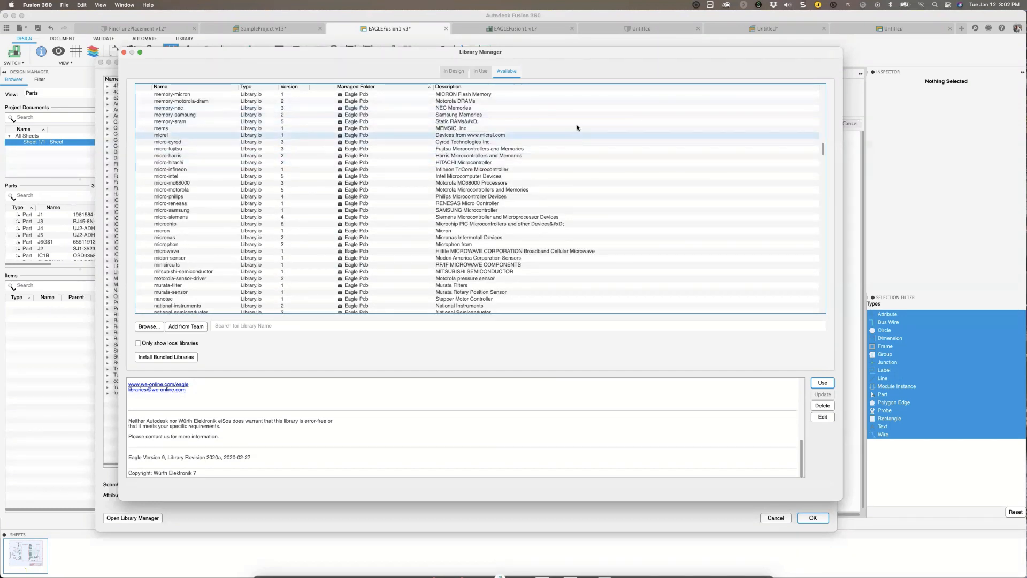
left_click_drag(762, 54, 776, 66)
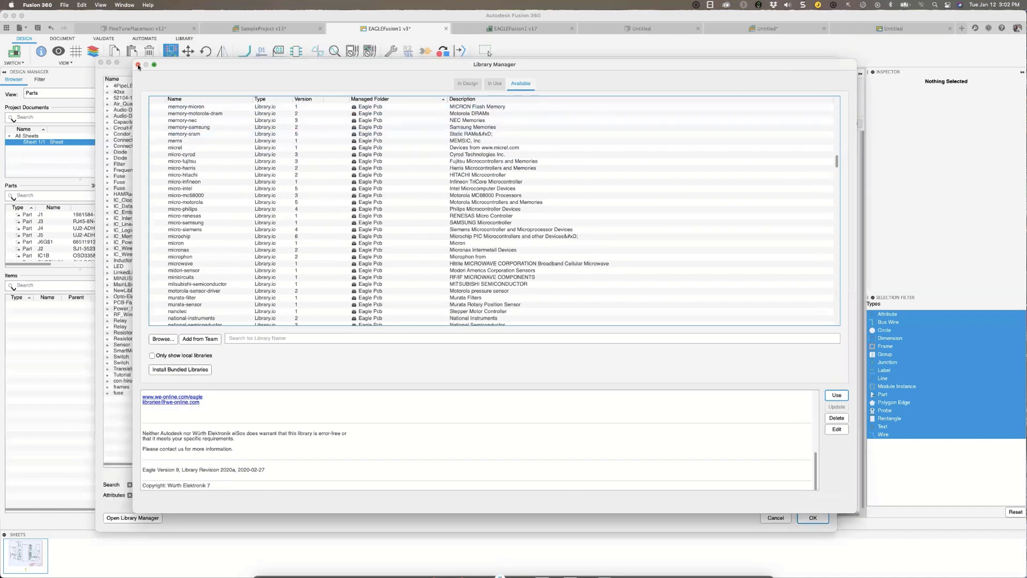
left_click(138, 66)
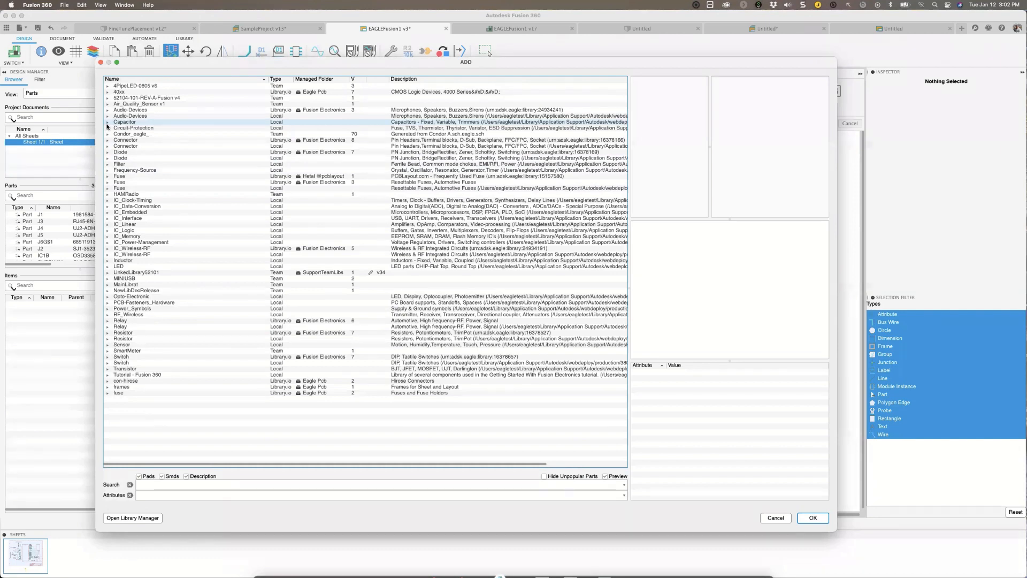
Expand the Capacitor library's C-US device and preview its CHIP-0402(1005-METRIC) and CHIP-0504(1310-METRIC) variants.
left_click(107, 122)
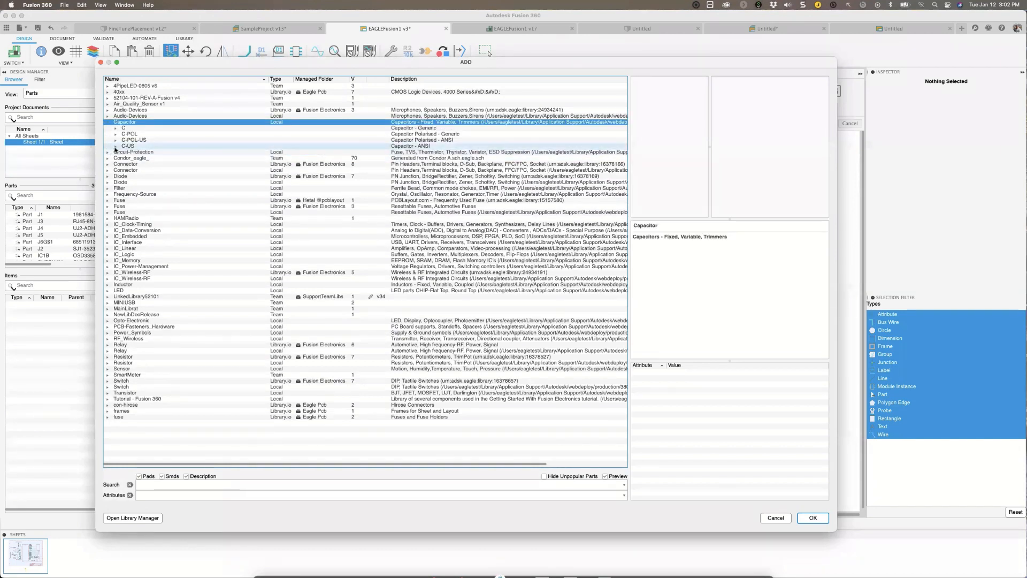
left_click(116, 147)
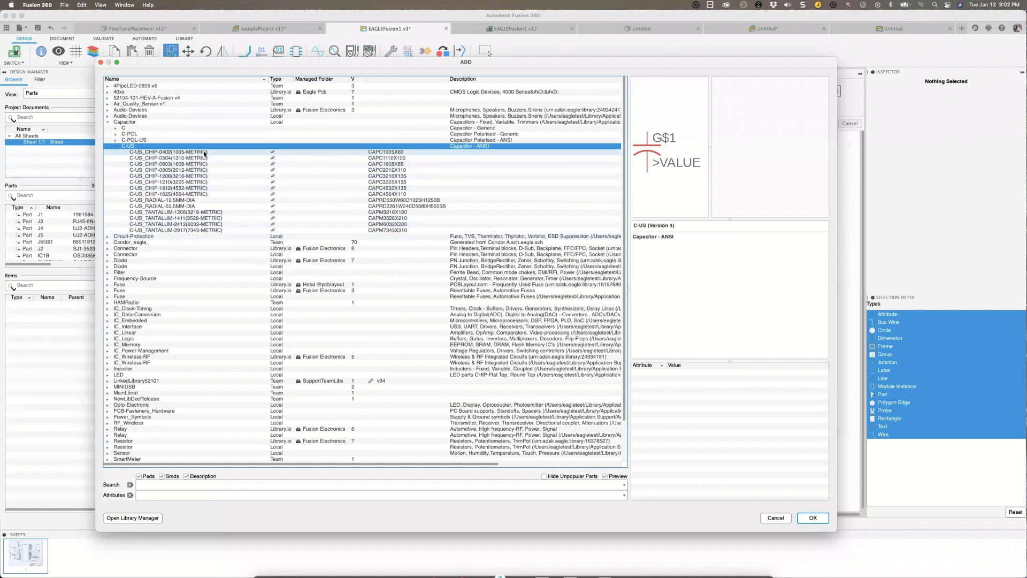
left_click(274, 153)
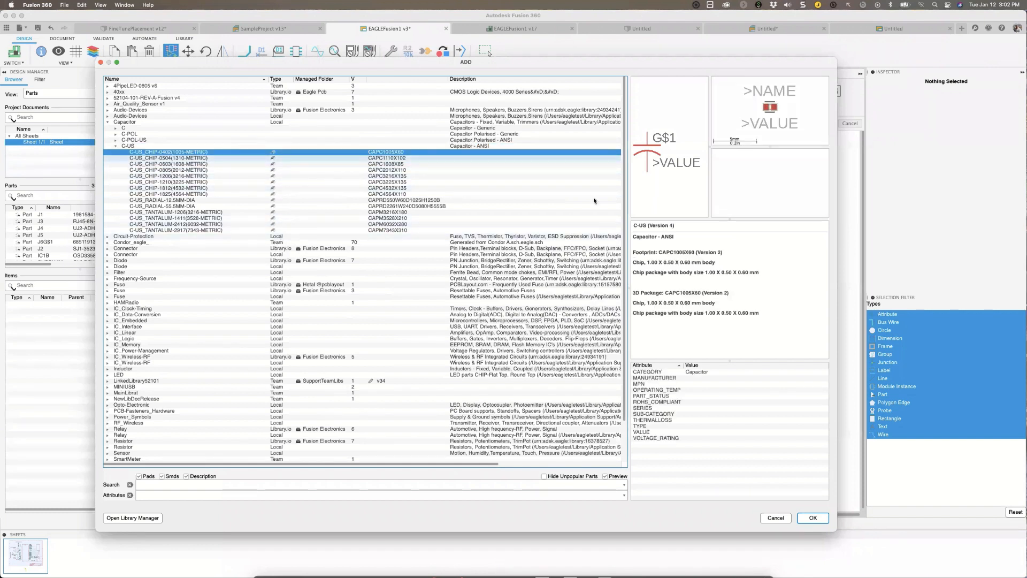
left_click(210, 159)
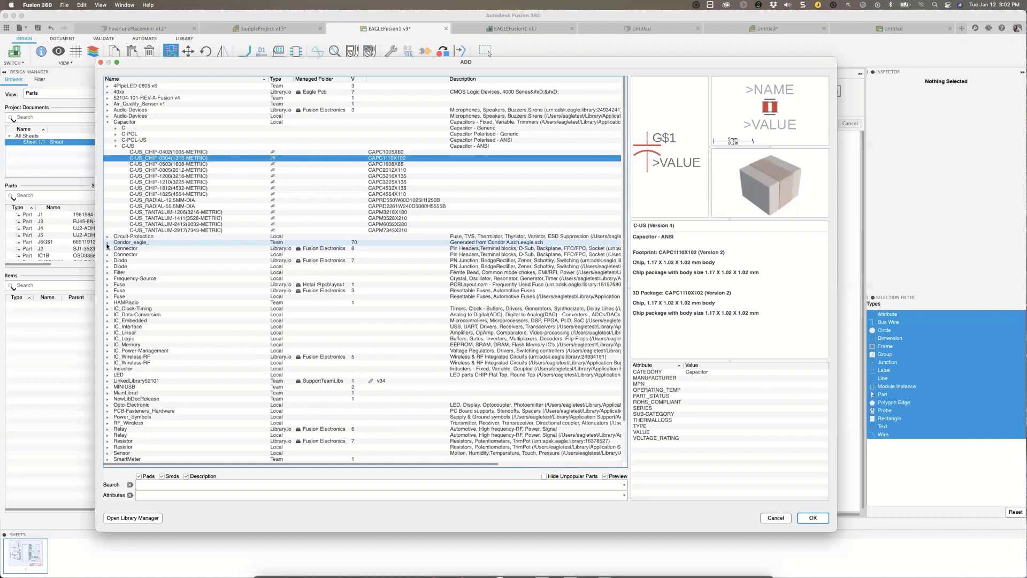
Look through the Condor_eagle_ team library, previewing 3V3_MFRC, collapse it, and check the HAMRadio library.
left_click(107, 245)
left_click(276, 98)
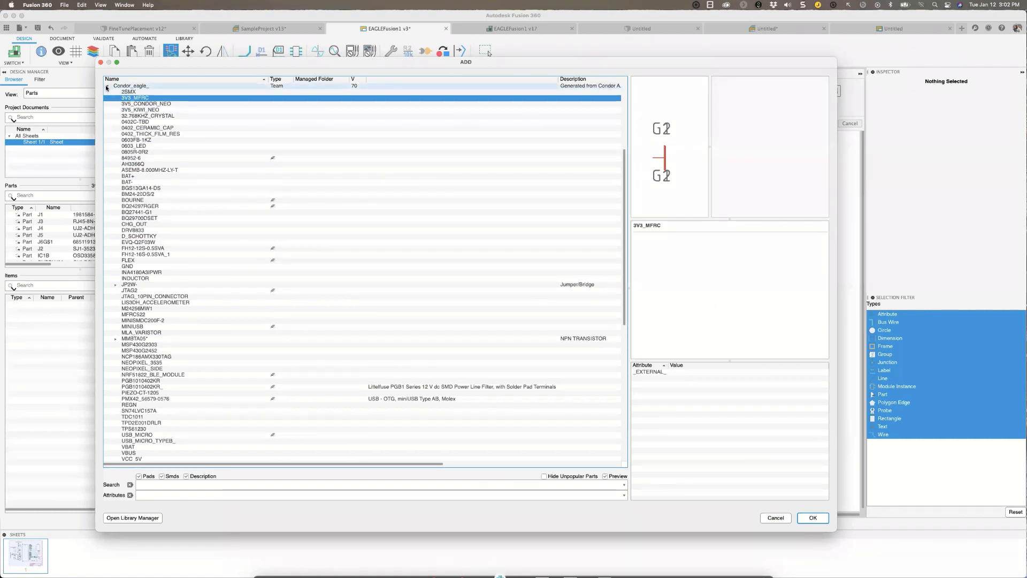
left_click(107, 86)
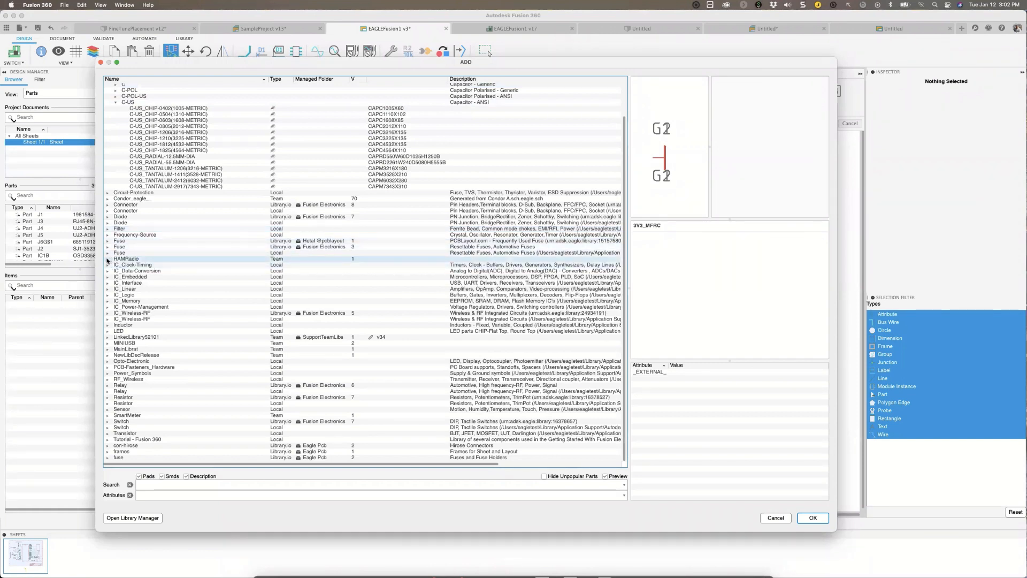
left_click(107, 260)
left_click(108, 259)
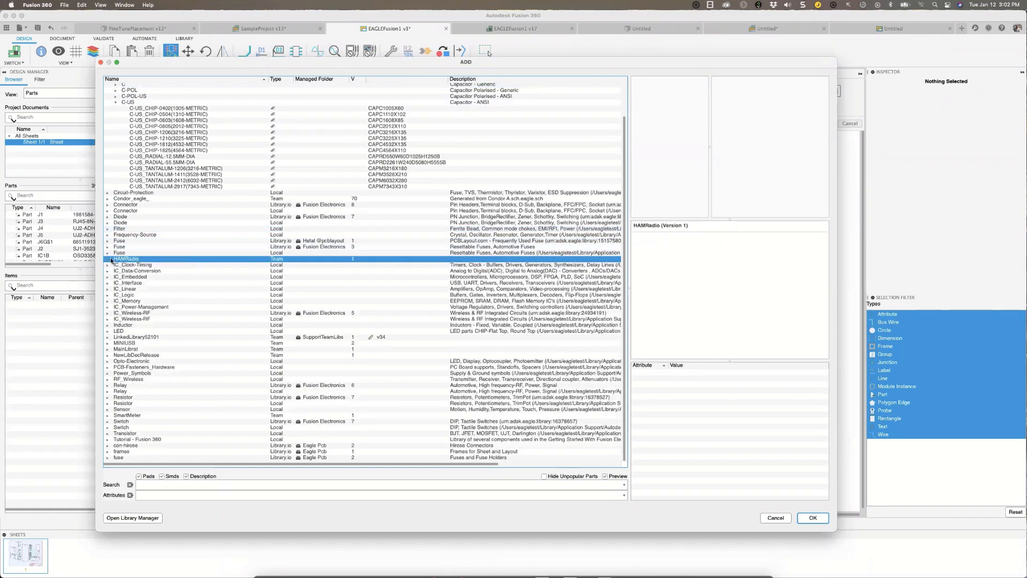
Preview the IC_Memory library's parts from 93LC46AAT-I/OT through FT24C04A-UDR-B, and close the part chooser without adding anything.
left_click(108, 301)
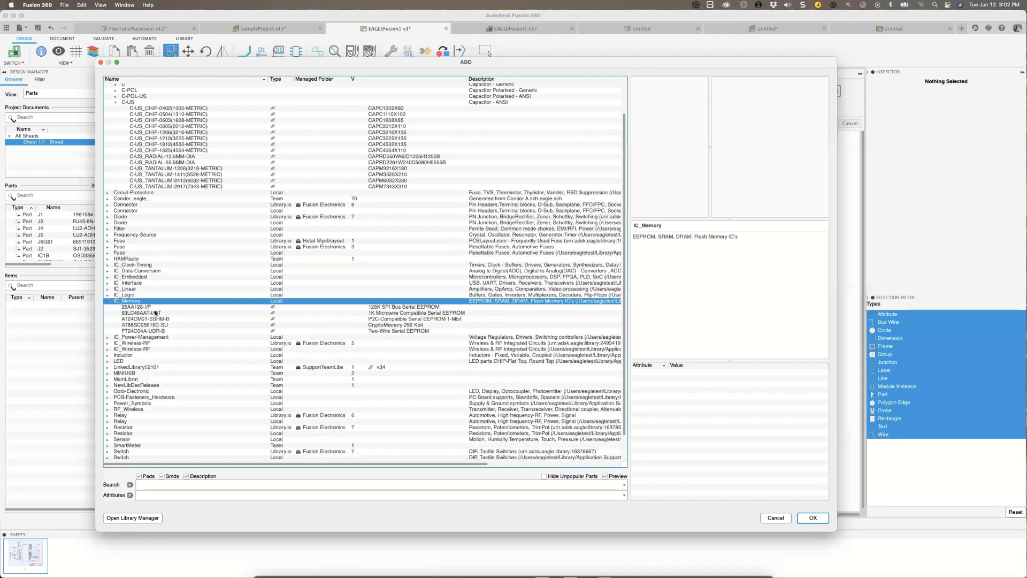
left_click(159, 311)
left_click(160, 319)
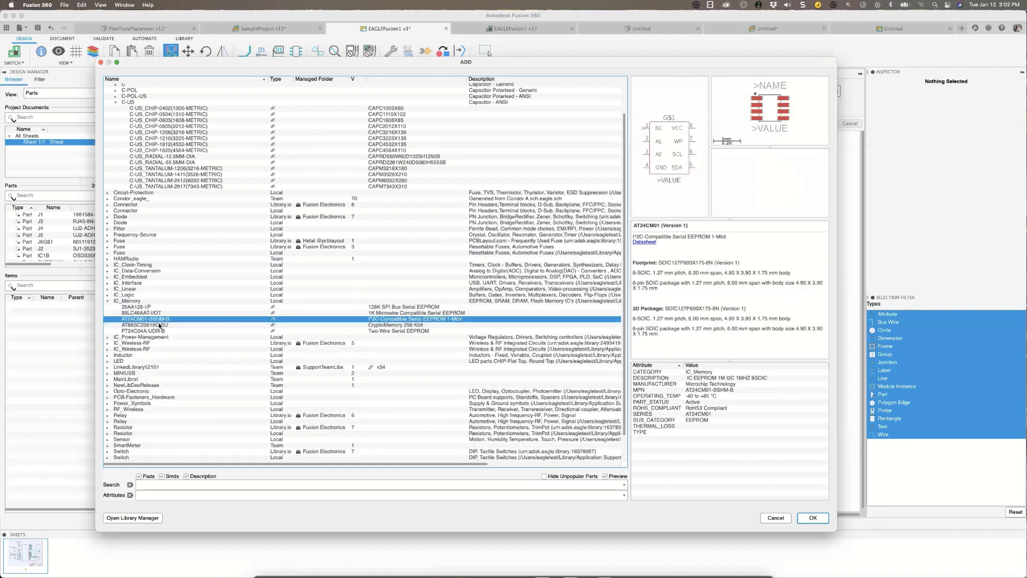
left_click(161, 326)
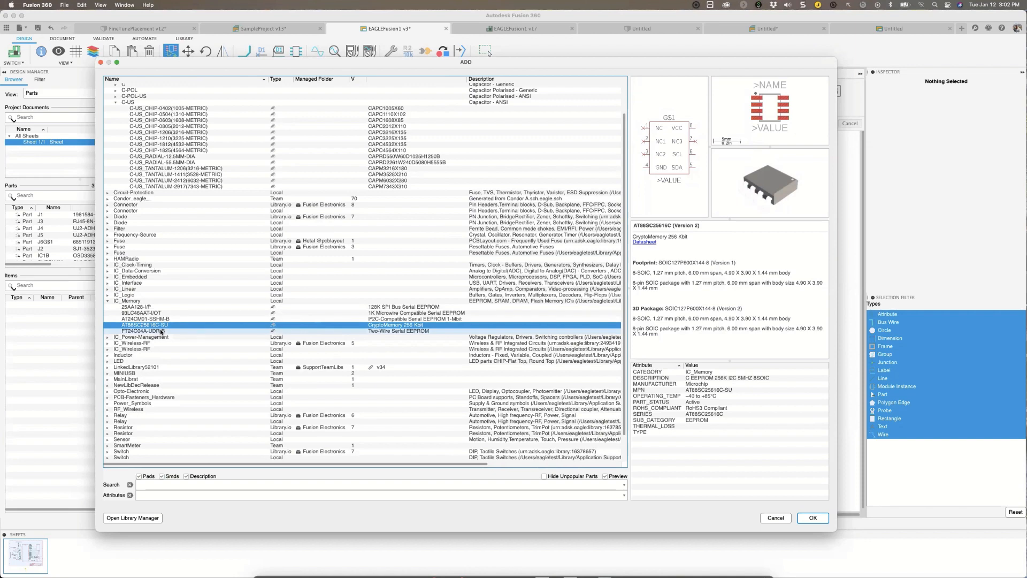
left_click(162, 332)
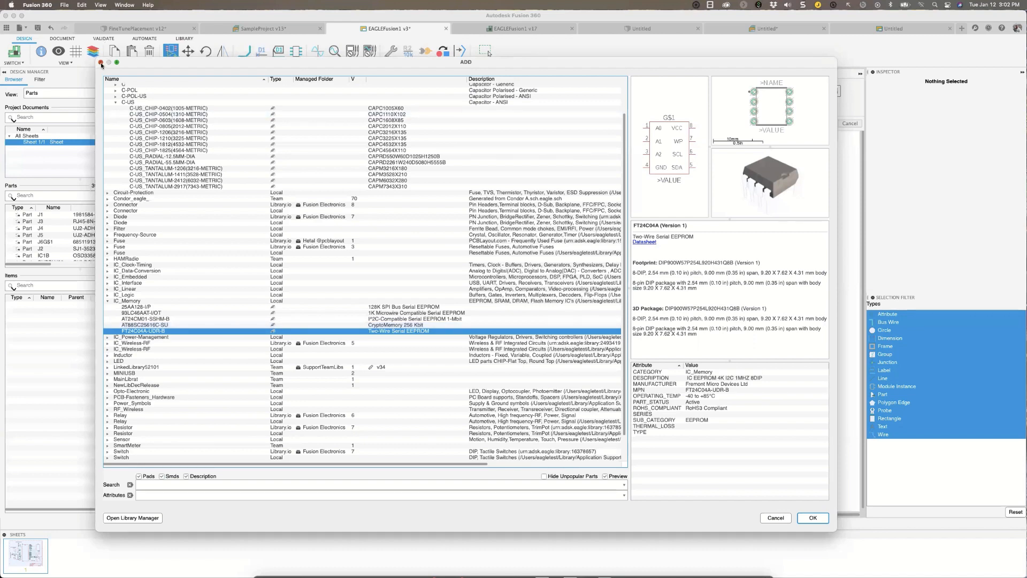
left_click(101, 63)
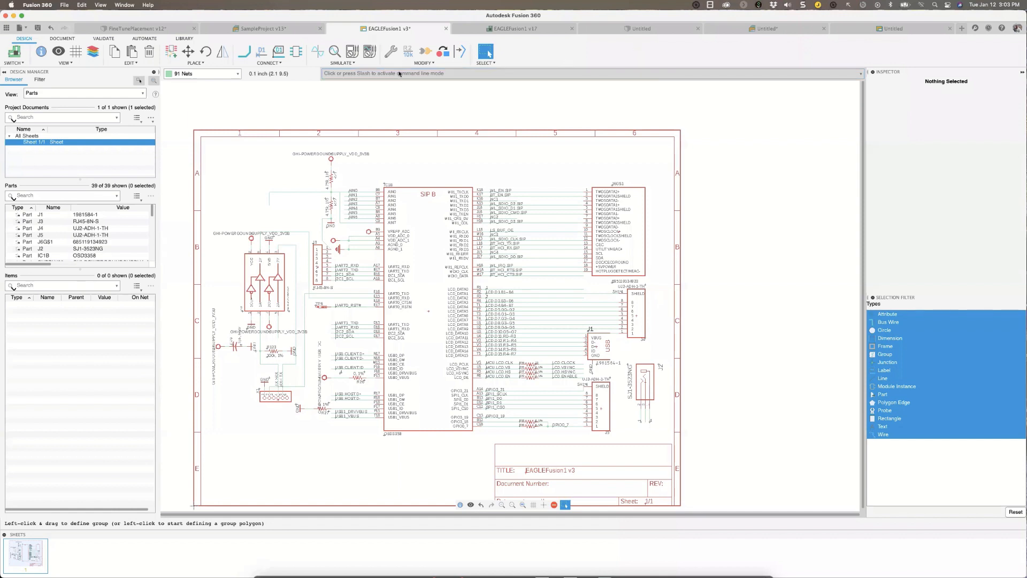
Switch from the schematic to the EAGLEFusion1 board layout and open its DRC design rules, placing the dialog clear of the toolbar.
left_click(15, 52)
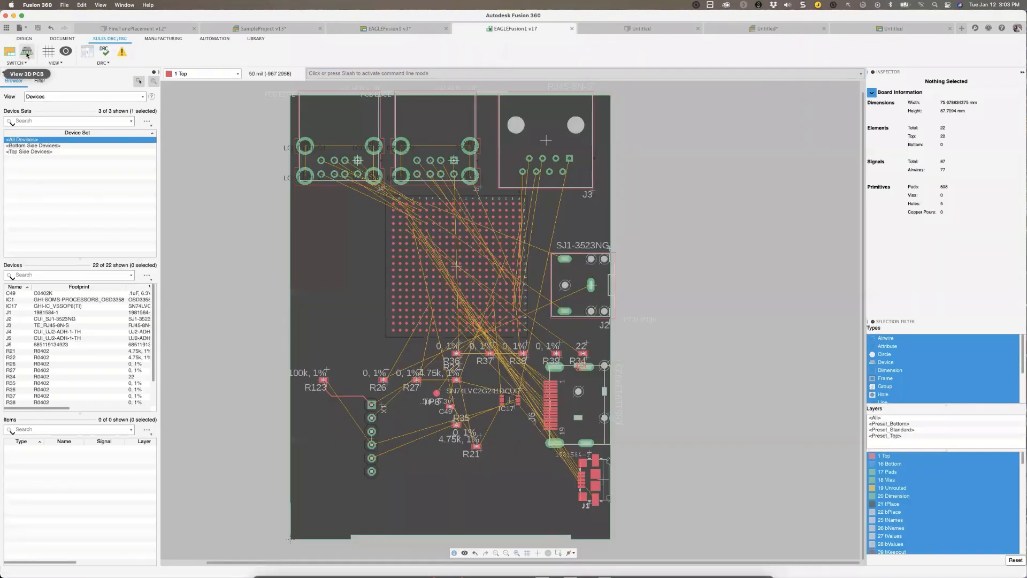
scroll(274, 191, "up", 1)
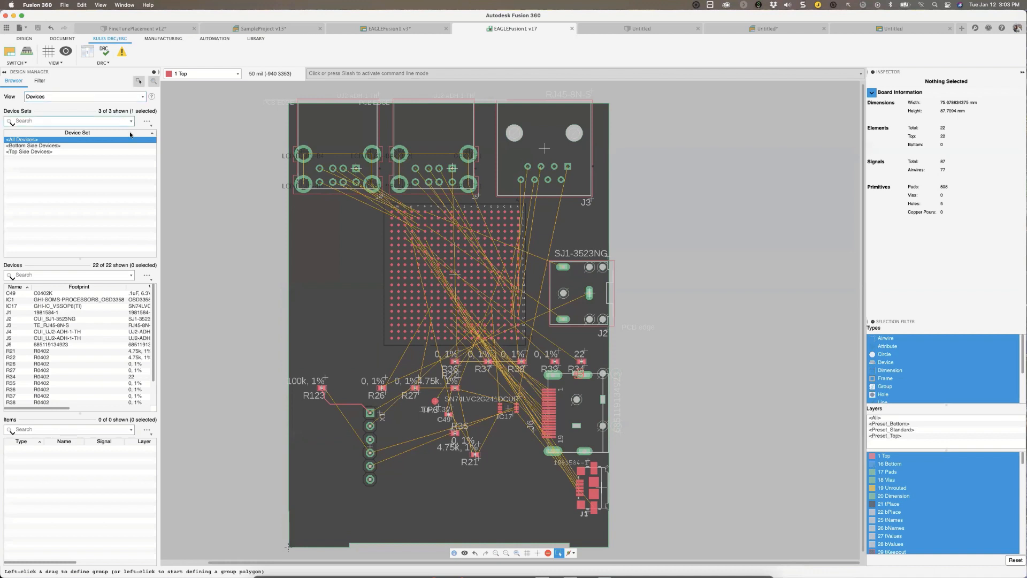
left_click(104, 51)
left_click_drag(184, 20, 265, 77)
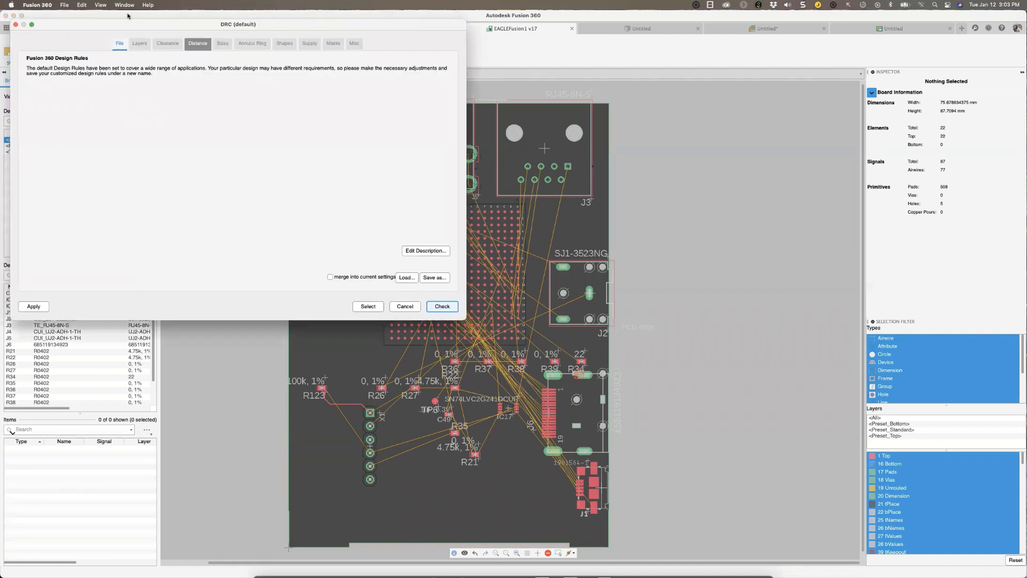
left_click_drag(117, 25, 178, 91)
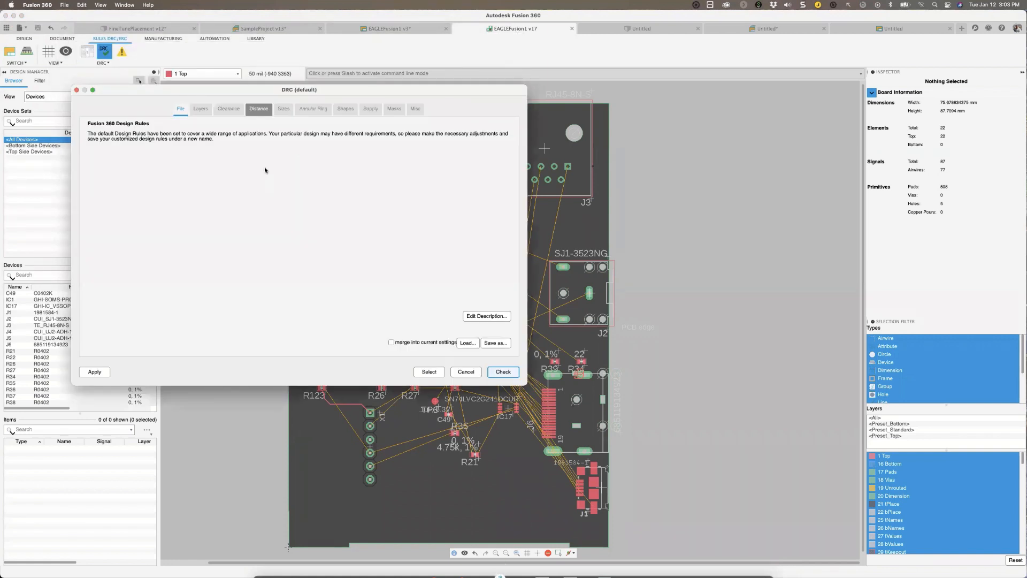
Review the design rules from Layers and Clearance through Distance, Sizes, Annular Ring, Shapes and Supply, and close them without running a check.
left_click(201, 109)
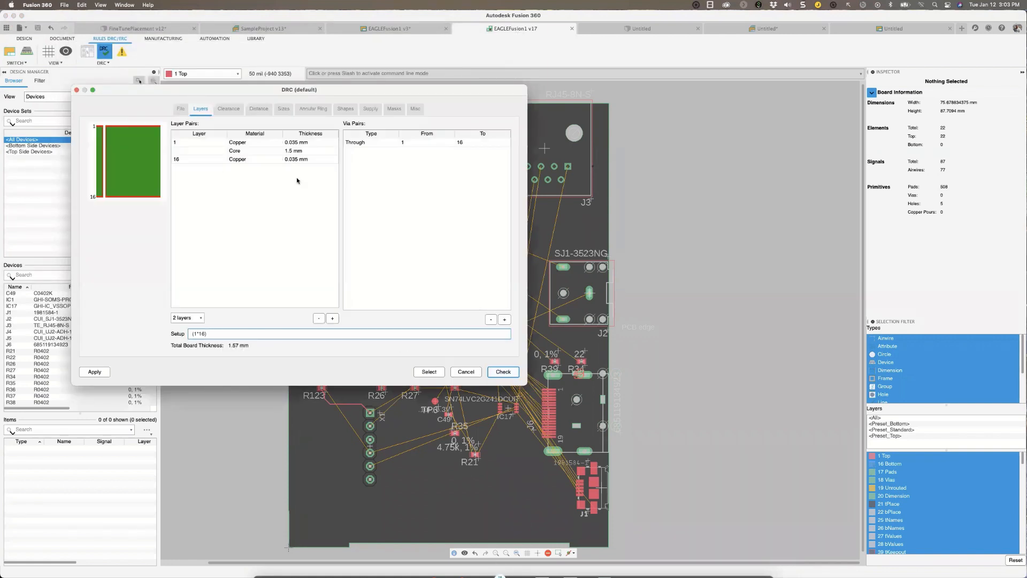
left_click(228, 109)
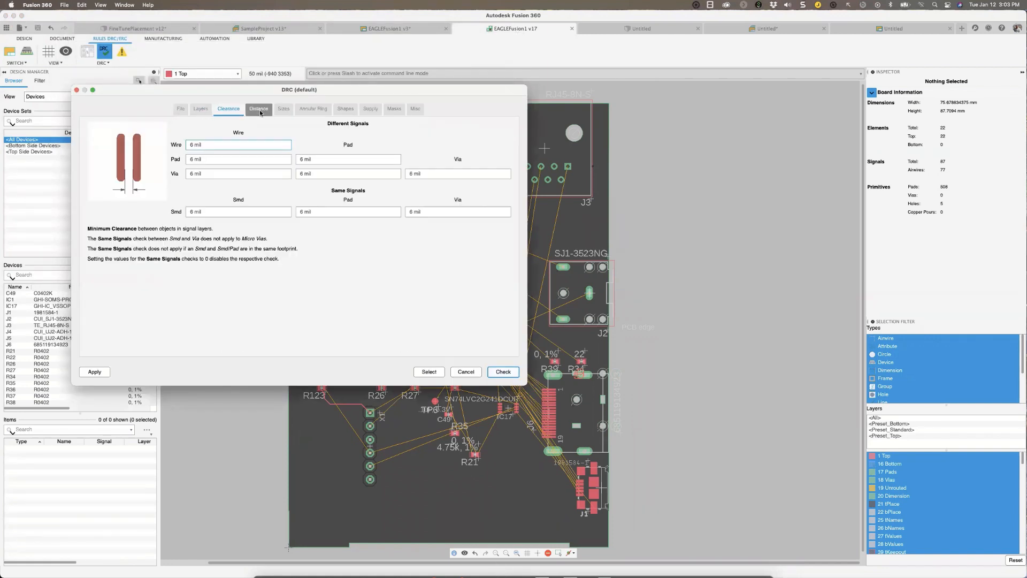
left_click(259, 109)
left_click(283, 109)
left_click(313, 109)
left_click(345, 109)
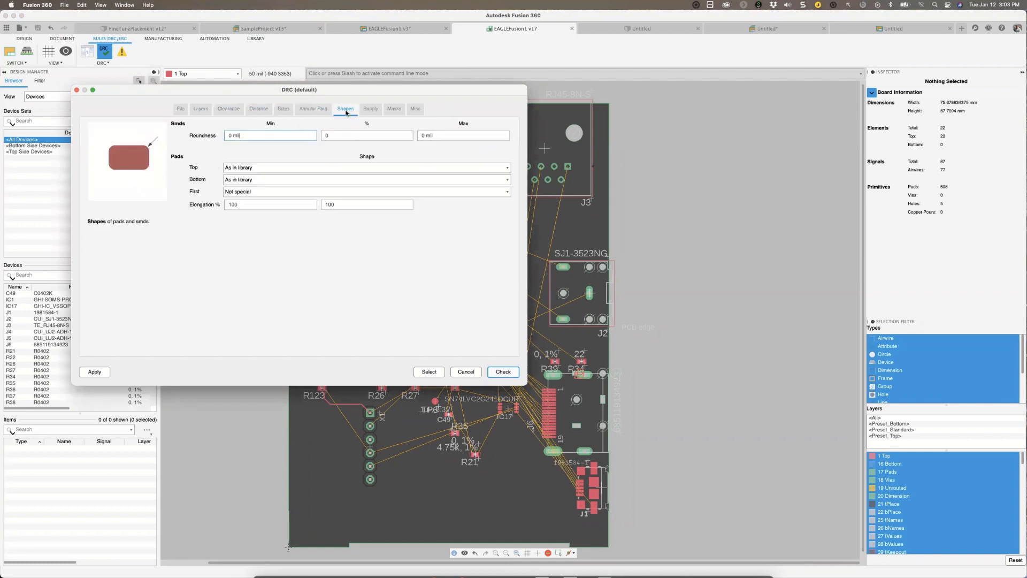
left_click(370, 109)
left_click(77, 91)
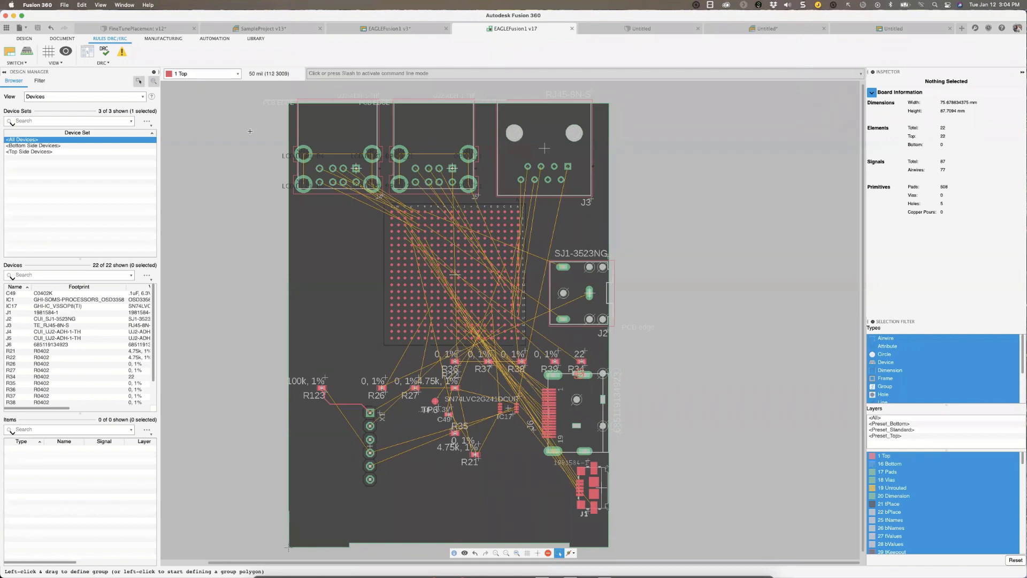
Switch to the FineTunePlacement enclosure design and save it with the version description "User Saved".
left_click(145, 33)
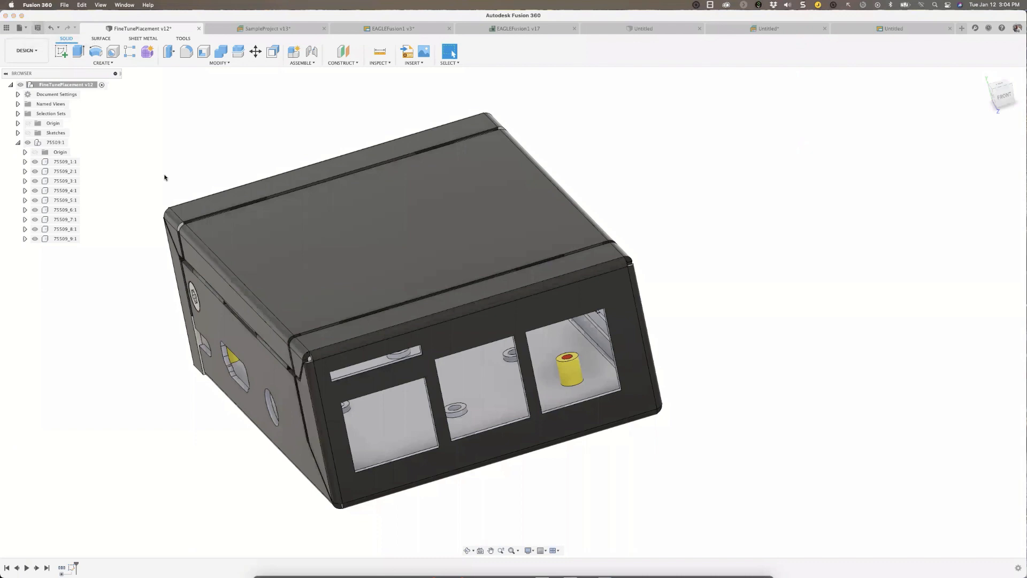
key("super+s")
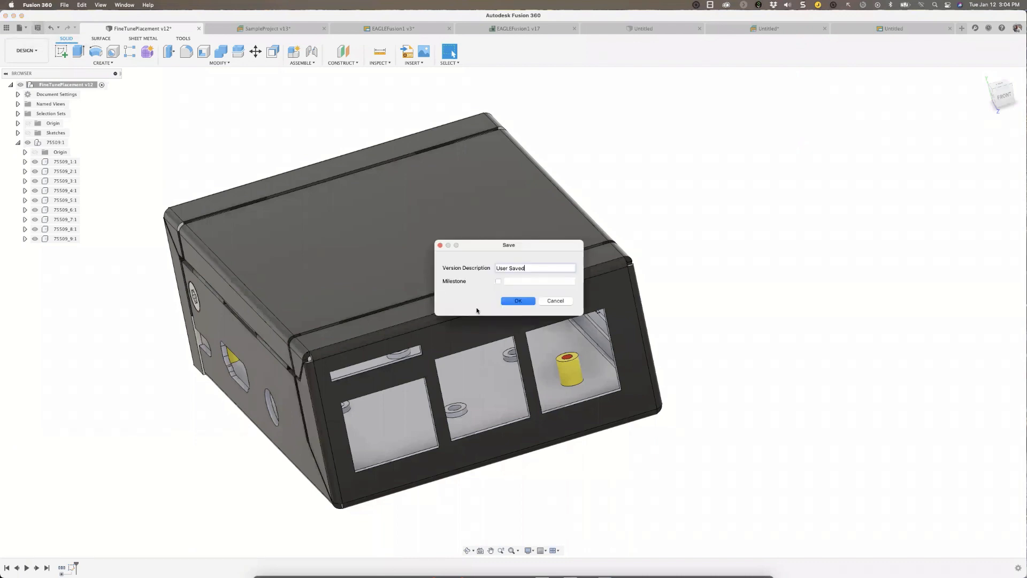
left_click(508, 301)
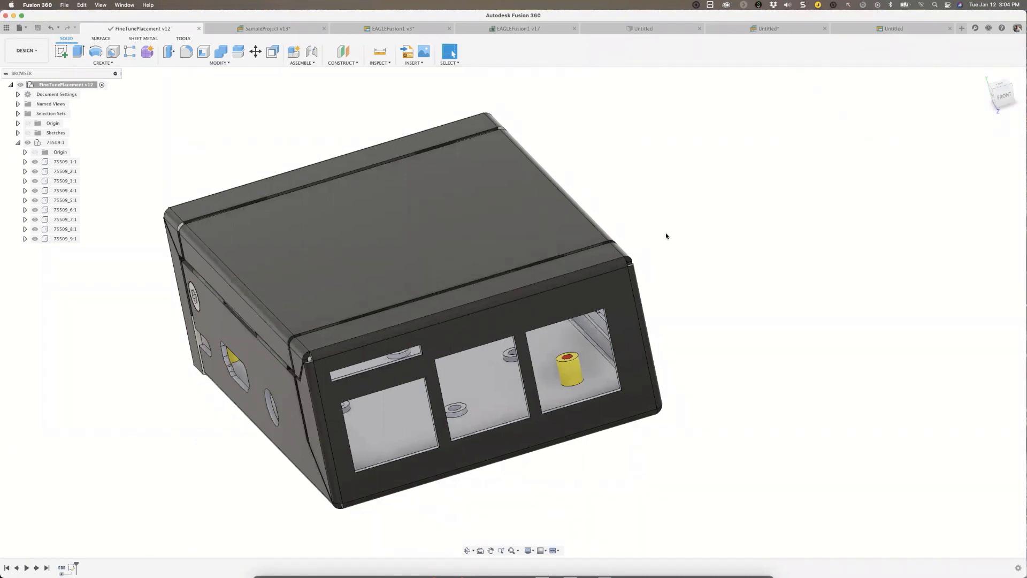
Hide the enclosure's top cover, component 75509_6:1, to expose the inside of the case.
scroll(646, 238, "right", 3, "shift")
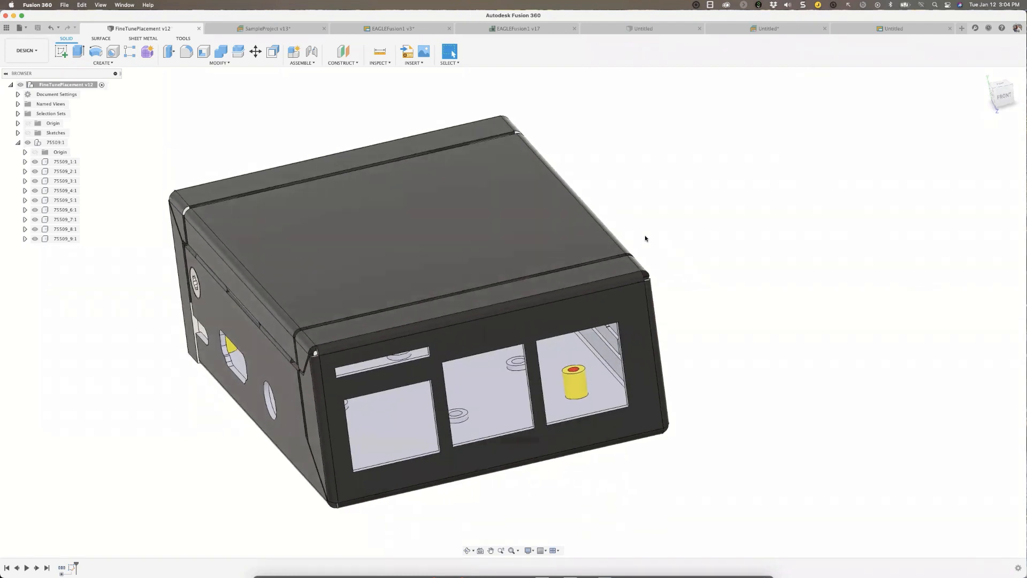
scroll(645, 238, "left", 8, "shift")
scroll(645, 238, "left", 5, "shift")
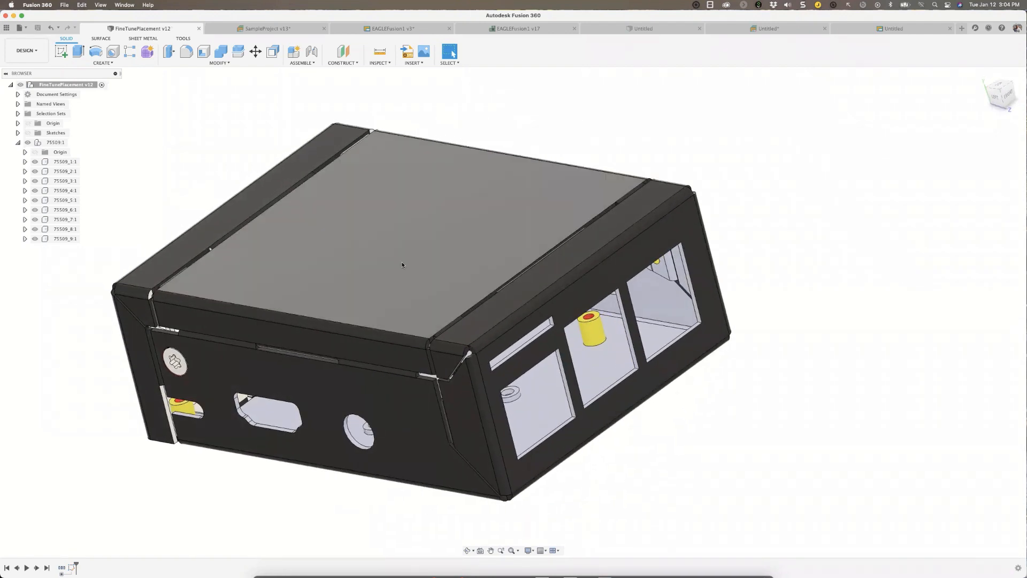
left_click(397, 265)
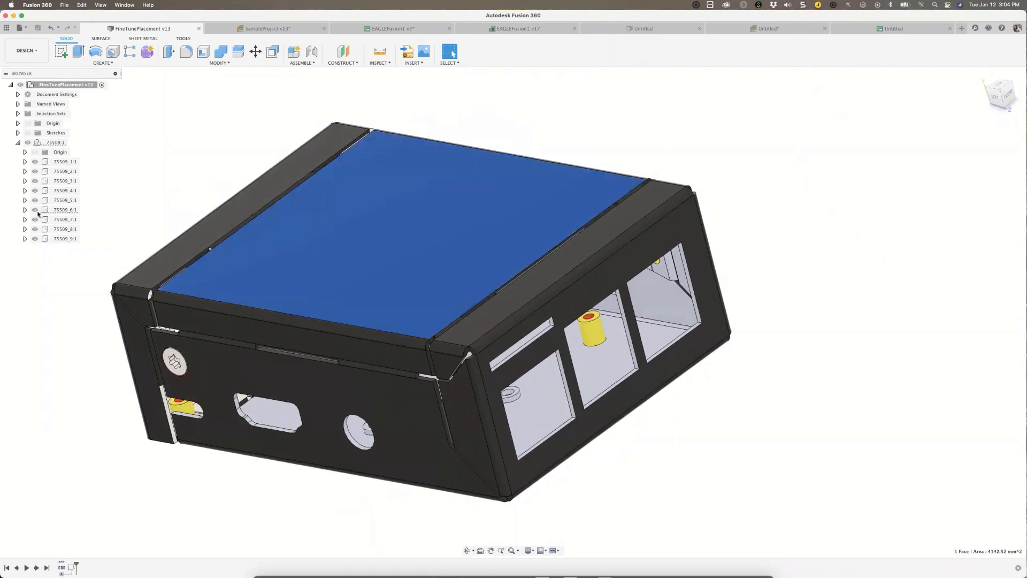
left_click(34, 209)
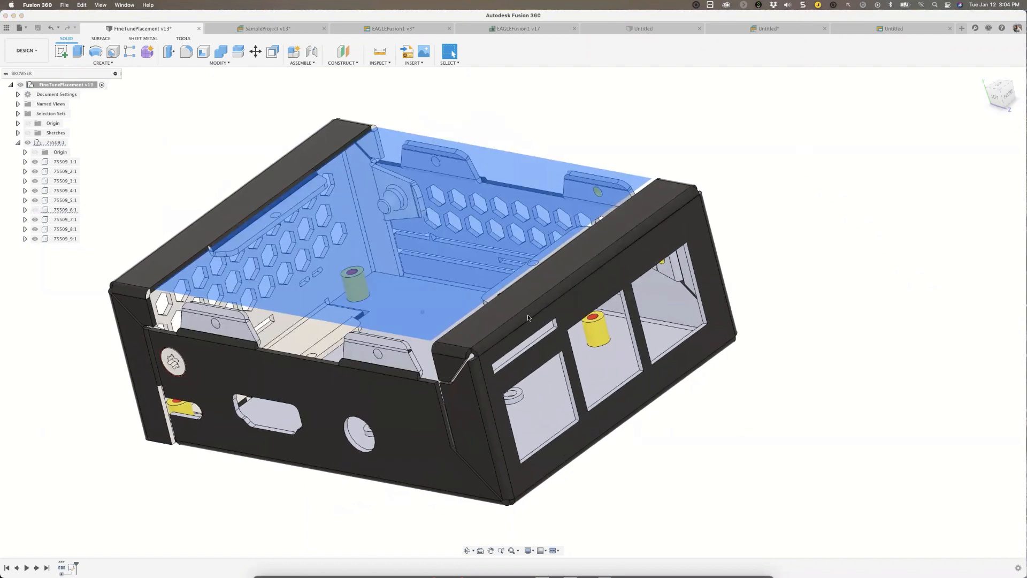
scroll(525, 314, "up", 6, "shift")
scroll(525, 314, "left", 10, "shift")
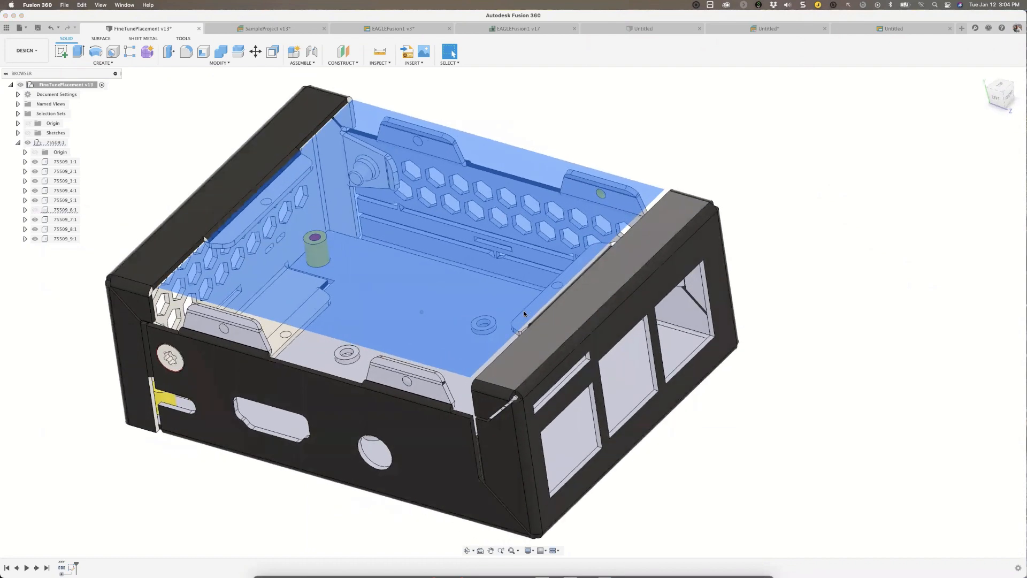
Hide the perforated end cover, component 75509_7:1, to open that end of the enclosure.
scroll(283, 347, "left", 5, "shift")
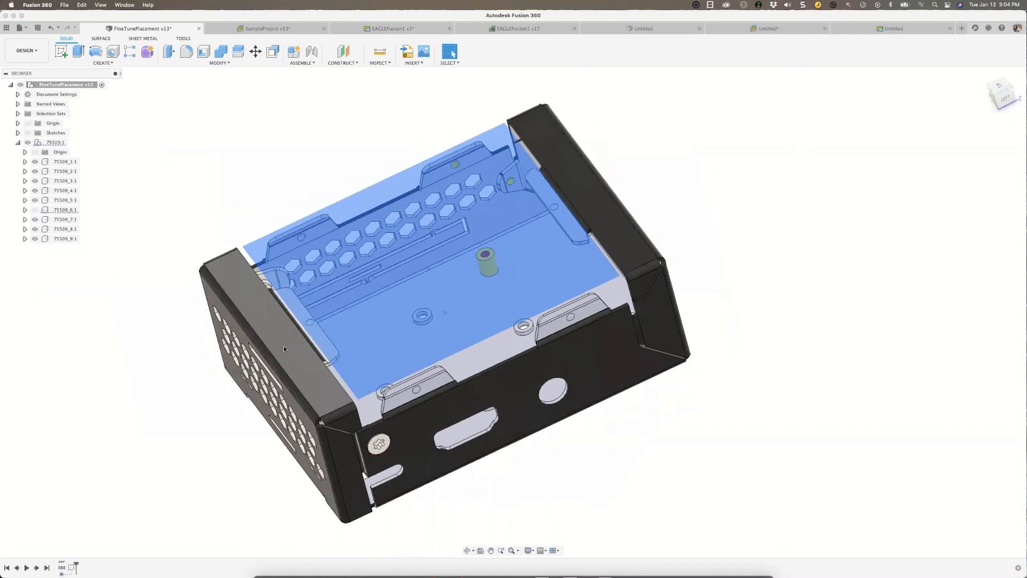
left_click(308, 344)
left_click(61, 219)
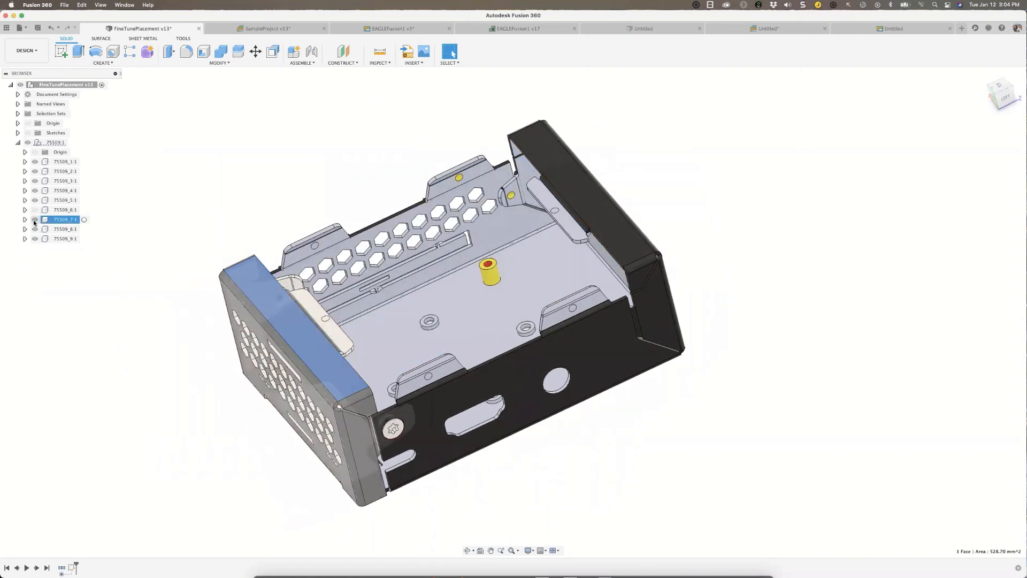
key("v")
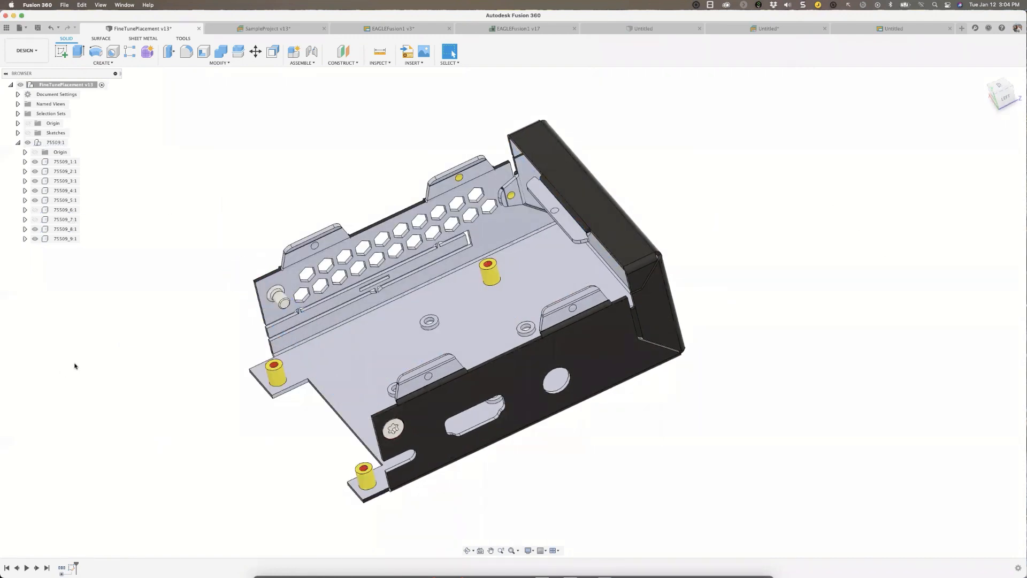
Create a sketch on the top face of one of the yellow standoffs inside the enclosure.
scroll(80, 366, "right", 5, "shift")
scroll(83, 366, "right", 3, "shift")
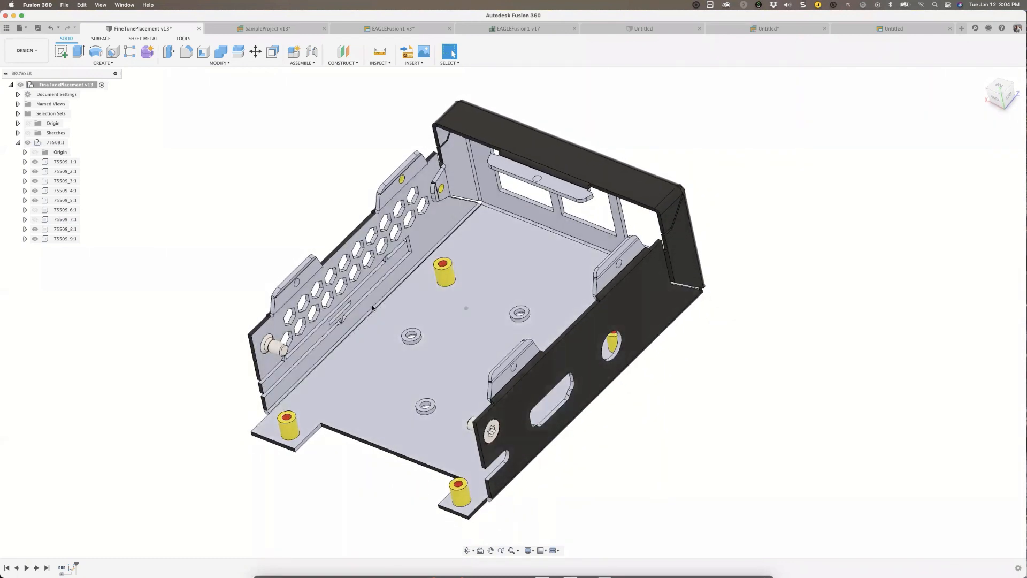
scroll(429, 407, "left", 4, "shift")
scroll(427, 406, "left", 6, "shift")
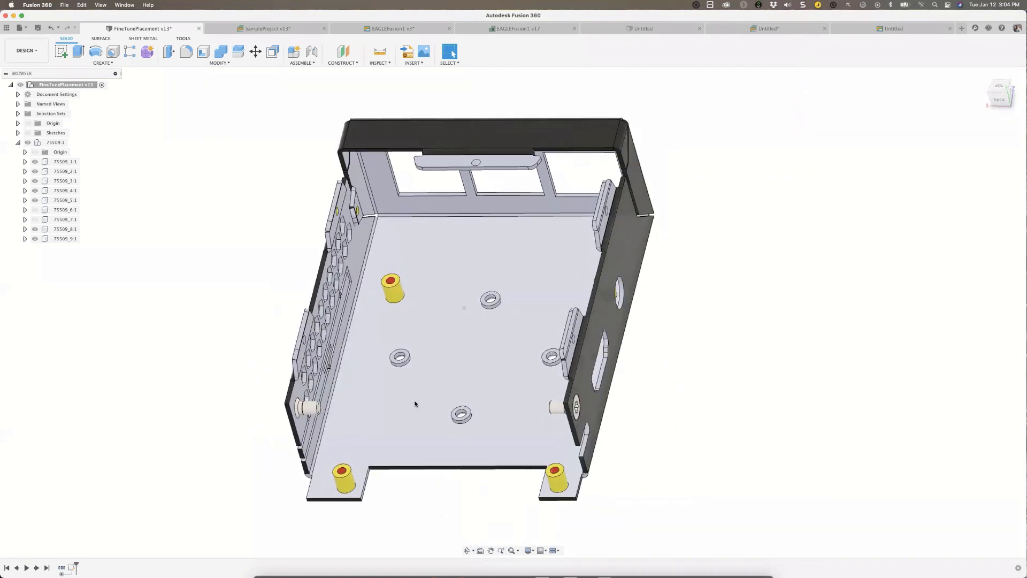
scroll(403, 399, "left", 4, "shift")
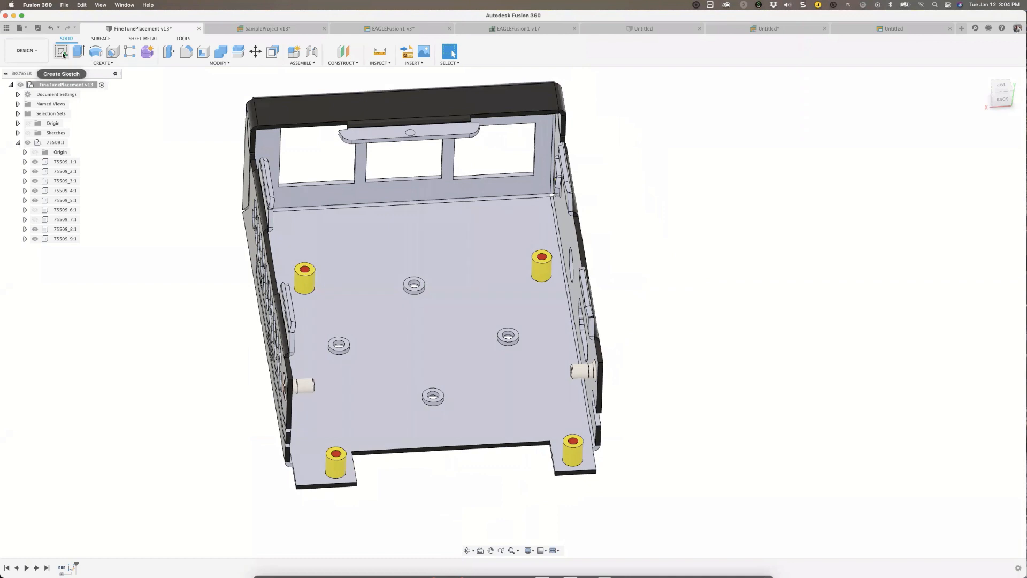
scroll(63, 54, "left", 3, "shift")
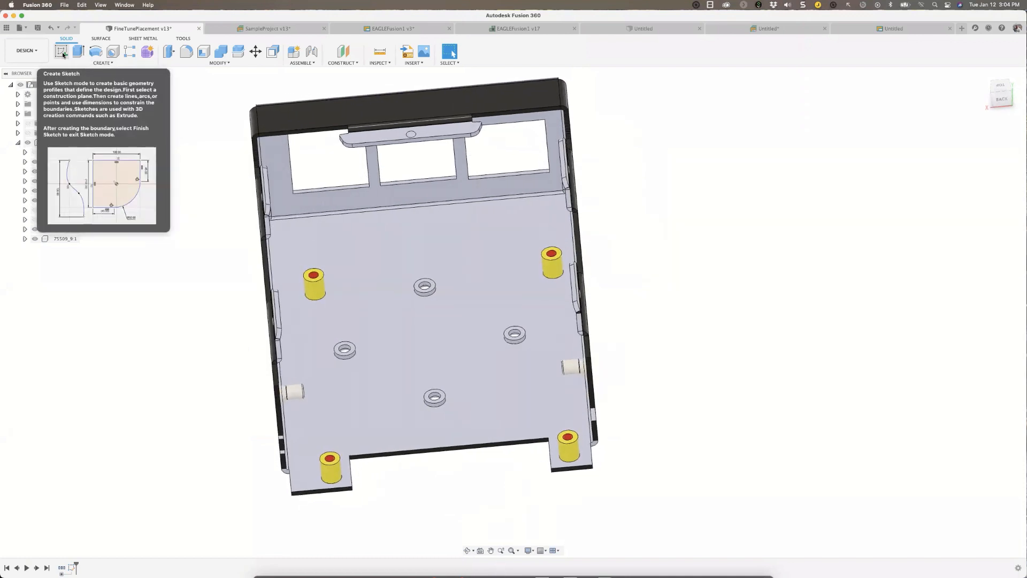
left_click(61, 52)
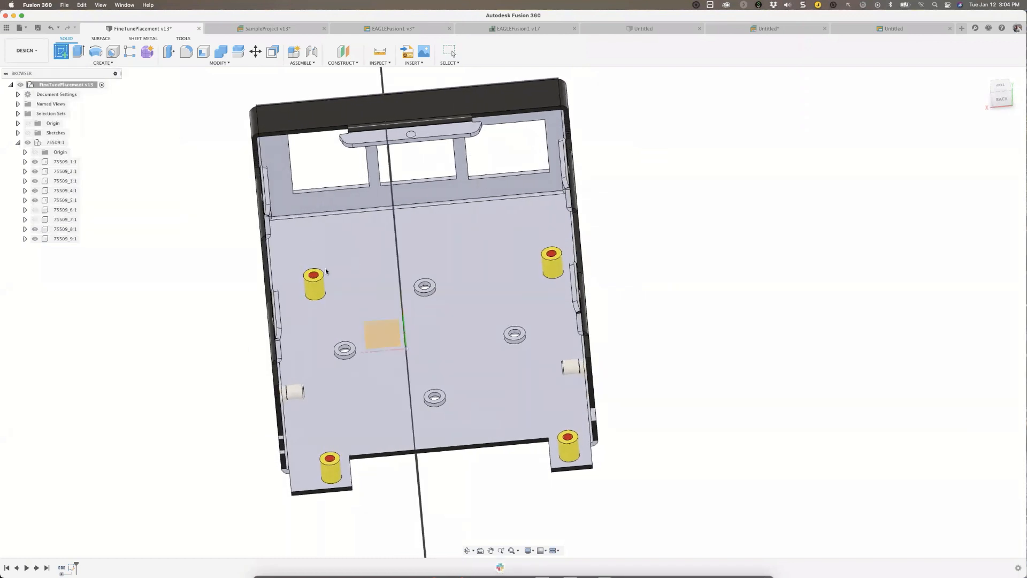
left_click(320, 275)
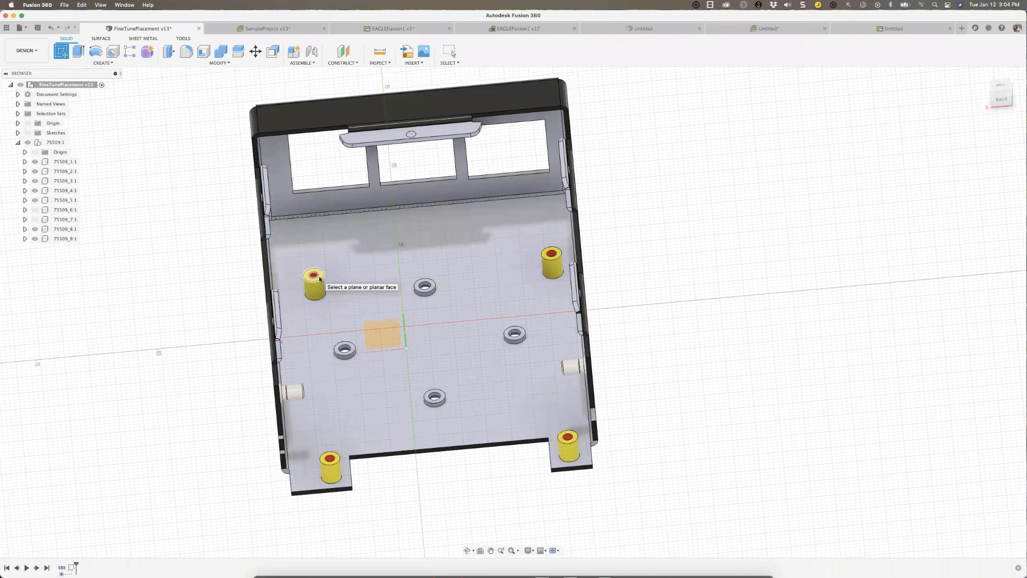
left_click(320, 278)
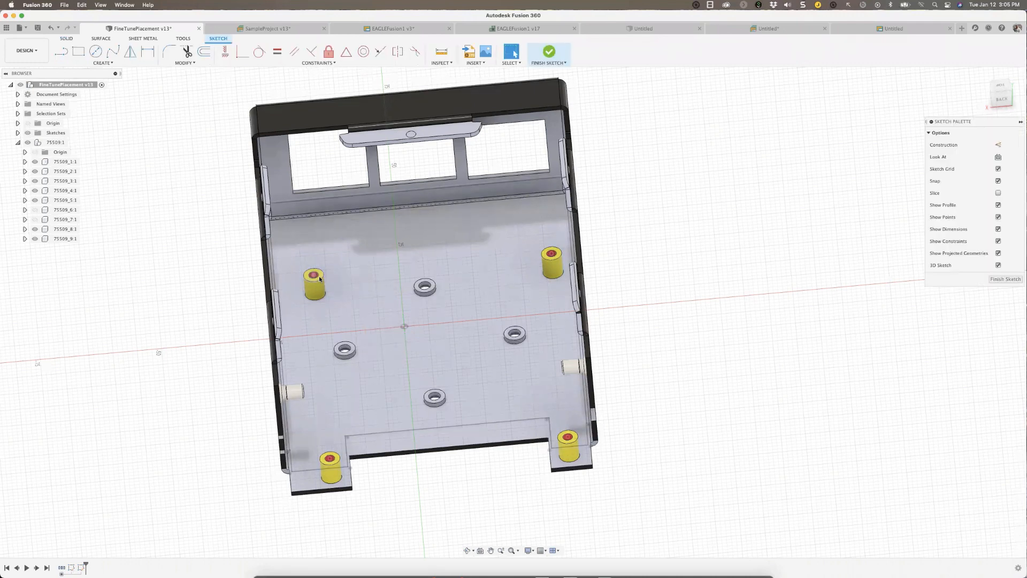
Project the enclosure's floor face into the sketch to obtain its outline.
left_click(110, 63)
mouse_move(98, 201)
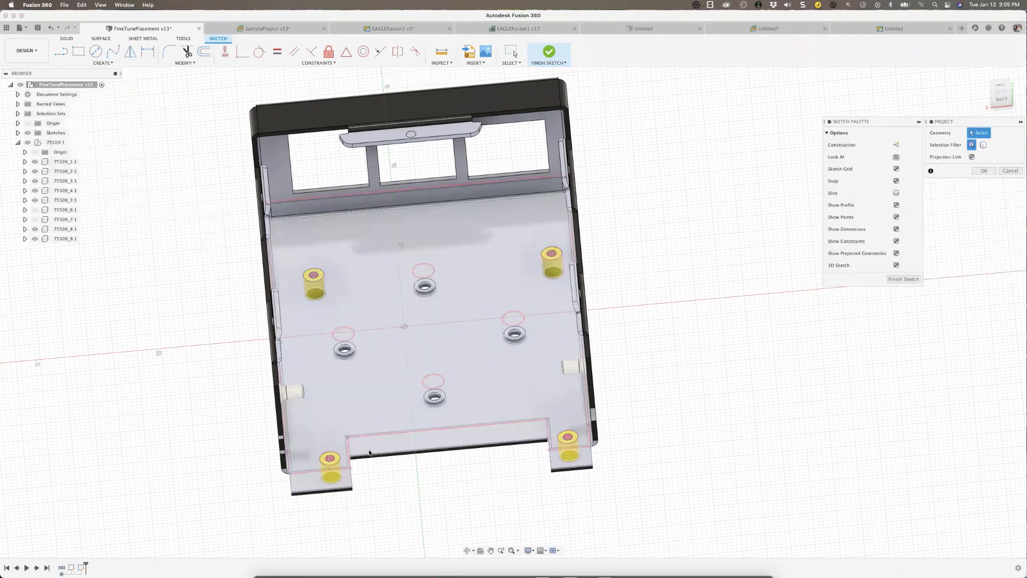
left_click(370, 453)
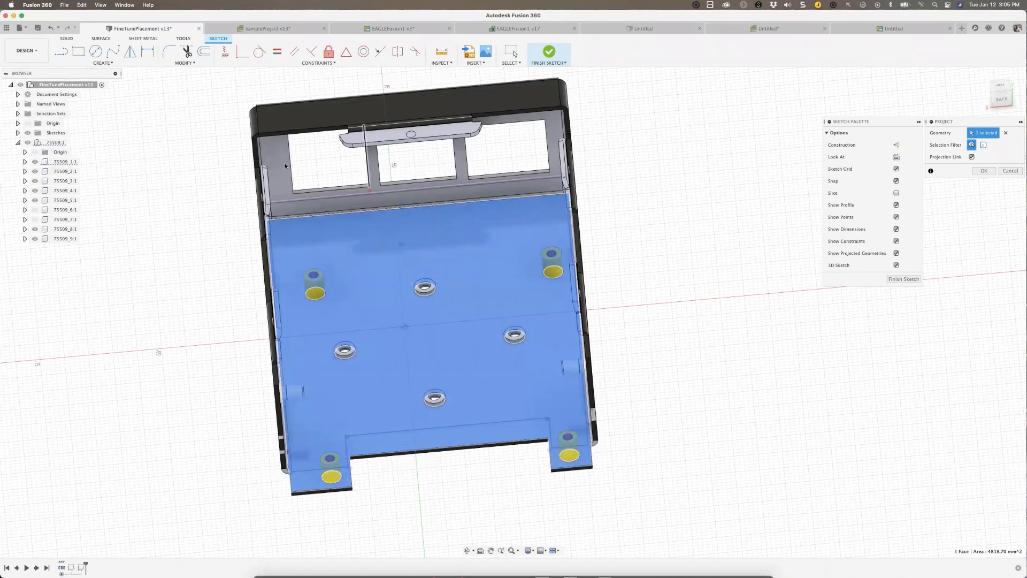
Offset the projected floor outline inward by 1.003 mm to leave clearance for the board.
left_click(204, 51)
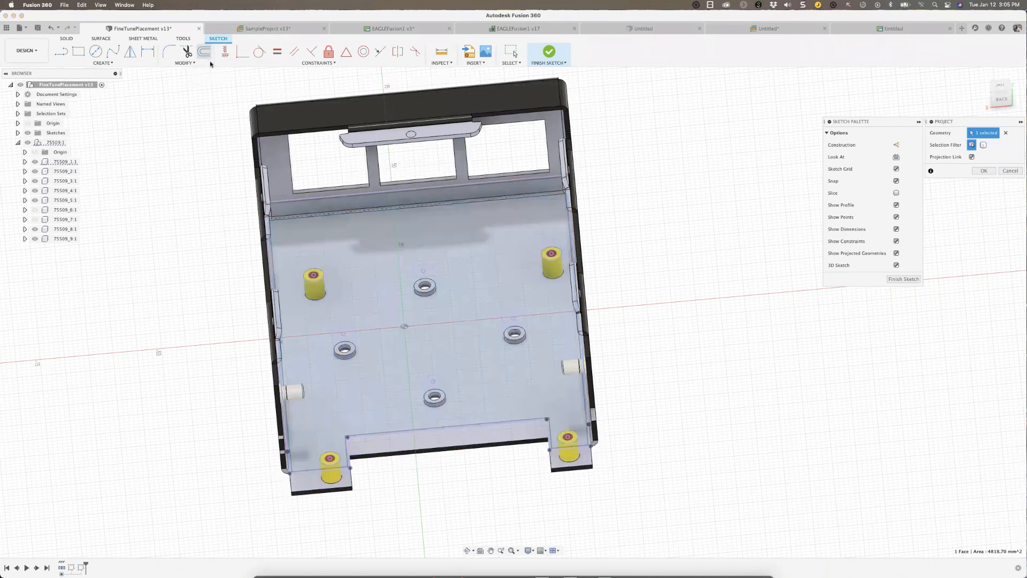
left_click(297, 202)
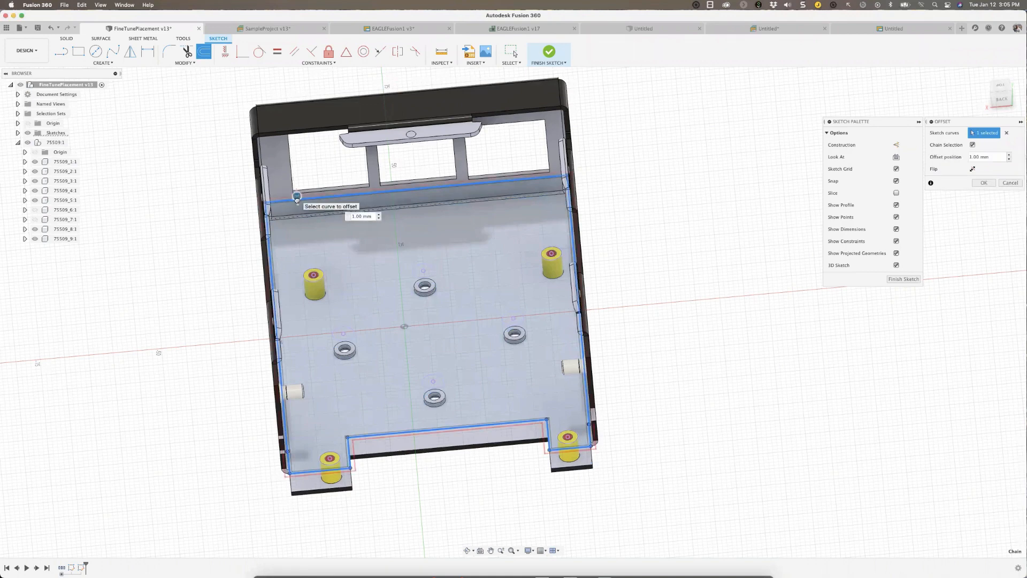
left_click_drag(297, 197, 298, 203)
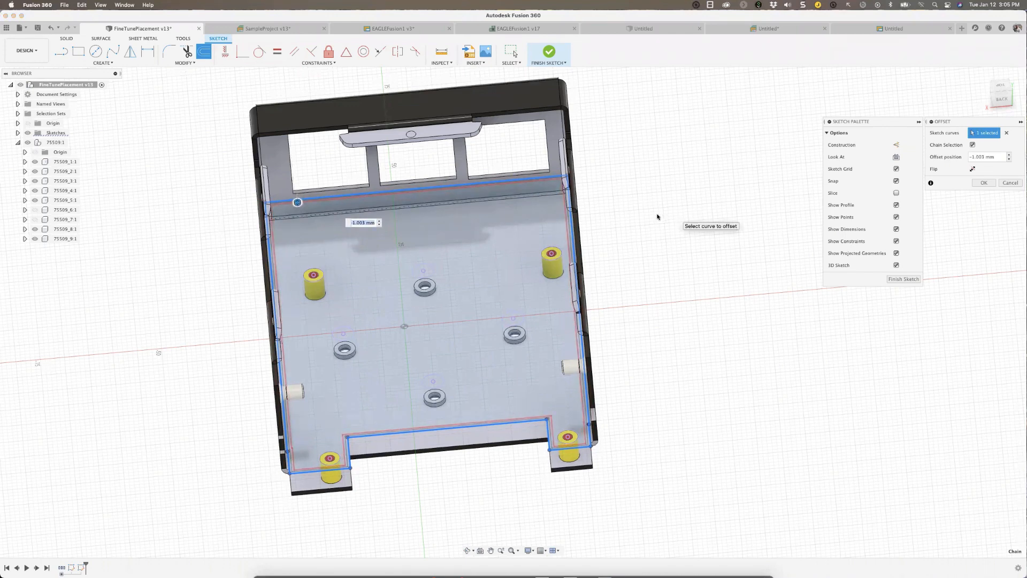
left_click(987, 186)
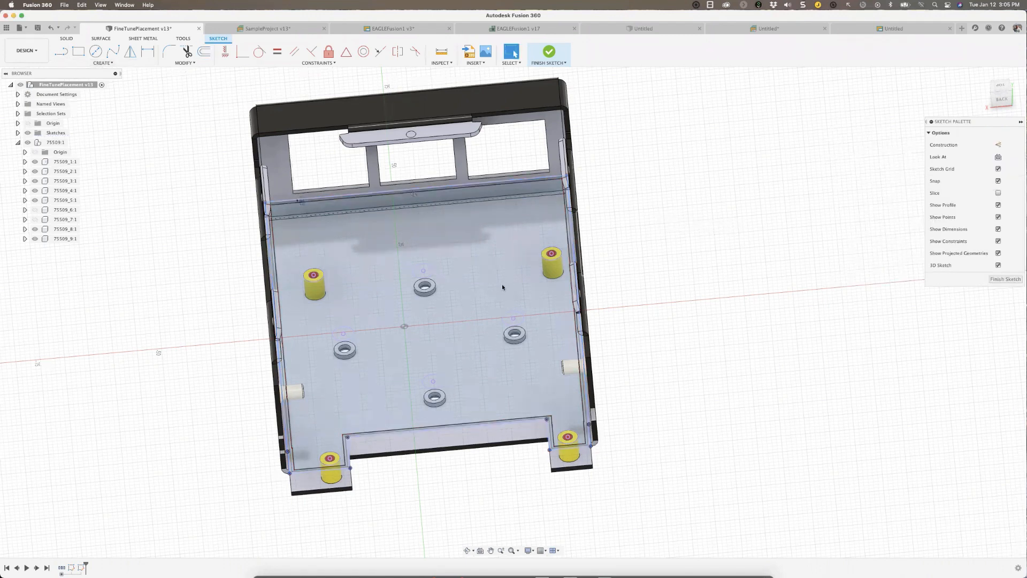
Delete the unneeded projected circles above the ring-shaped floor holes from the sketch.
left_click(424, 270)
left_click(432, 272)
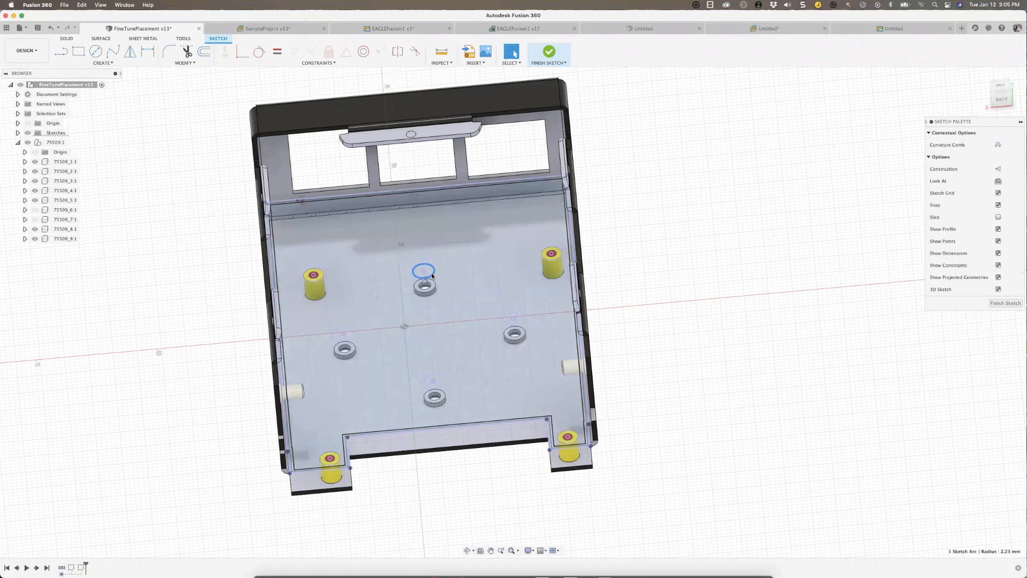
key("Delete")
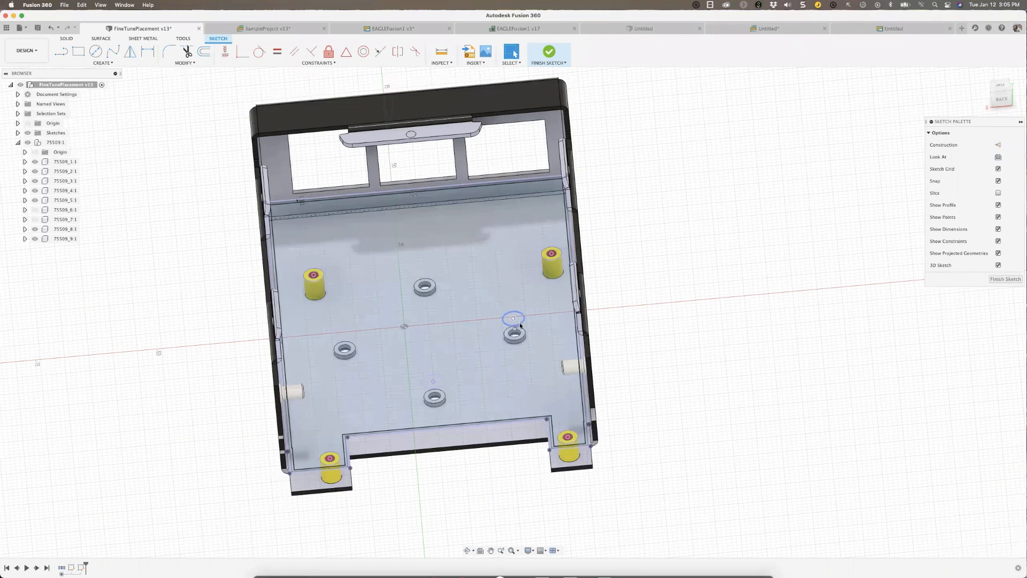
left_click(522, 320)
key("Delete")
left_click(444, 382)
key("Delete")
left_click(542, 255)
key("Delete")
left_click(314, 276)
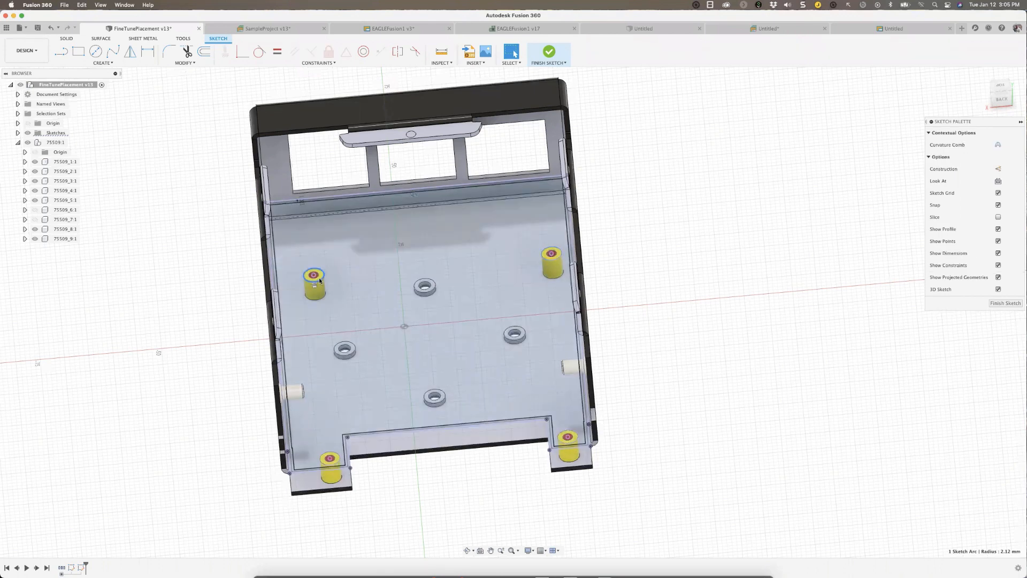
Project the circular edges of the four yellow standoffs into the sketch as mounting holes.
left_click(103, 63)
mouse_move(136, 200)
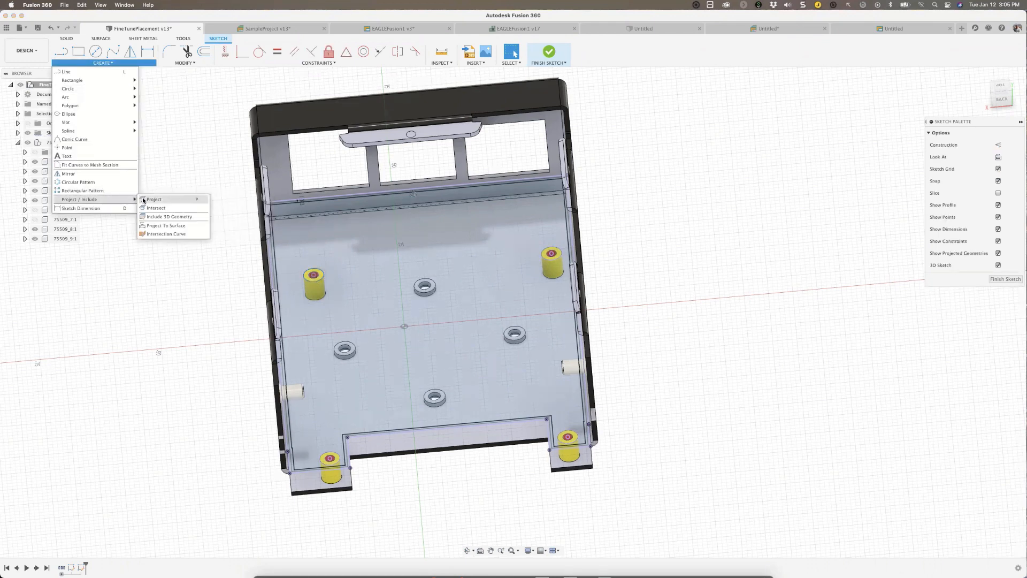
left_click(166, 200)
left_click(341, 422)
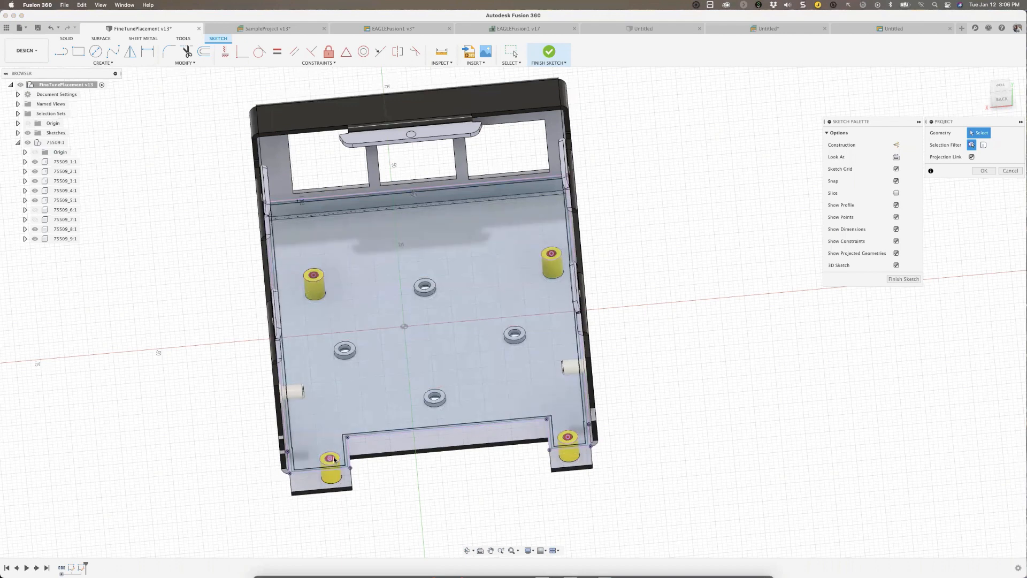
left_click(570, 435)
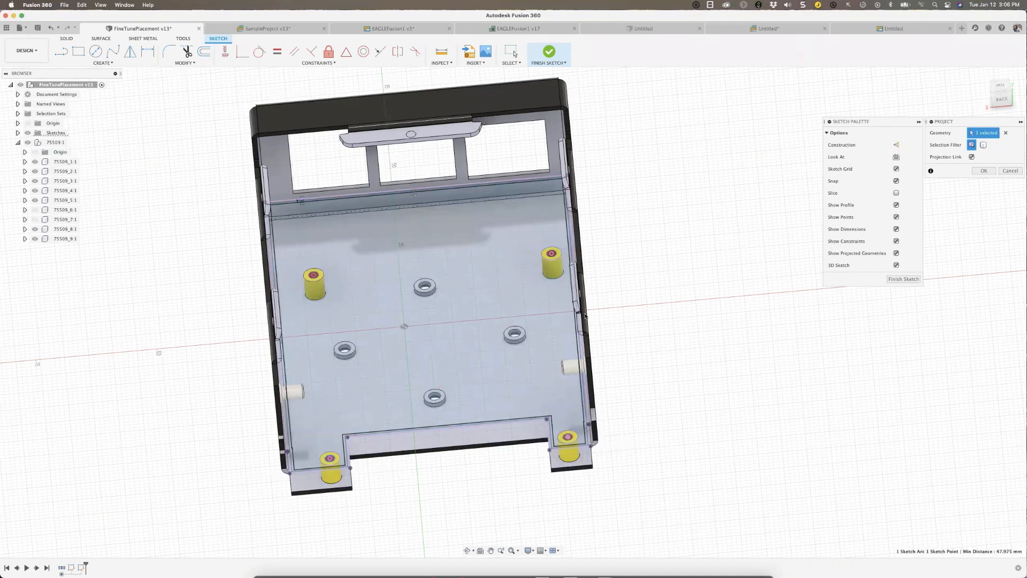
left_click(555, 257)
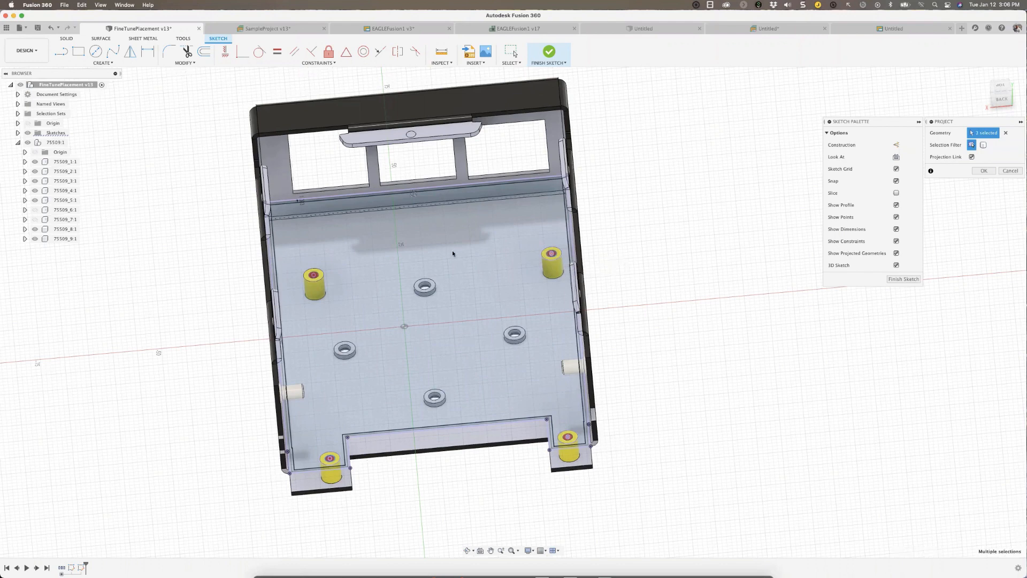
left_click(319, 276)
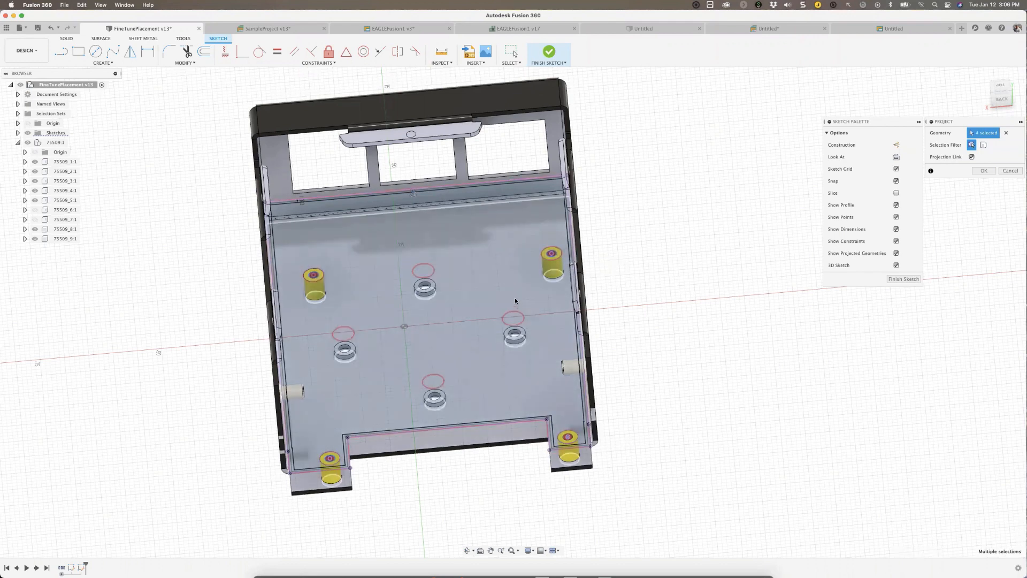
scroll(515, 301, "down", 2)
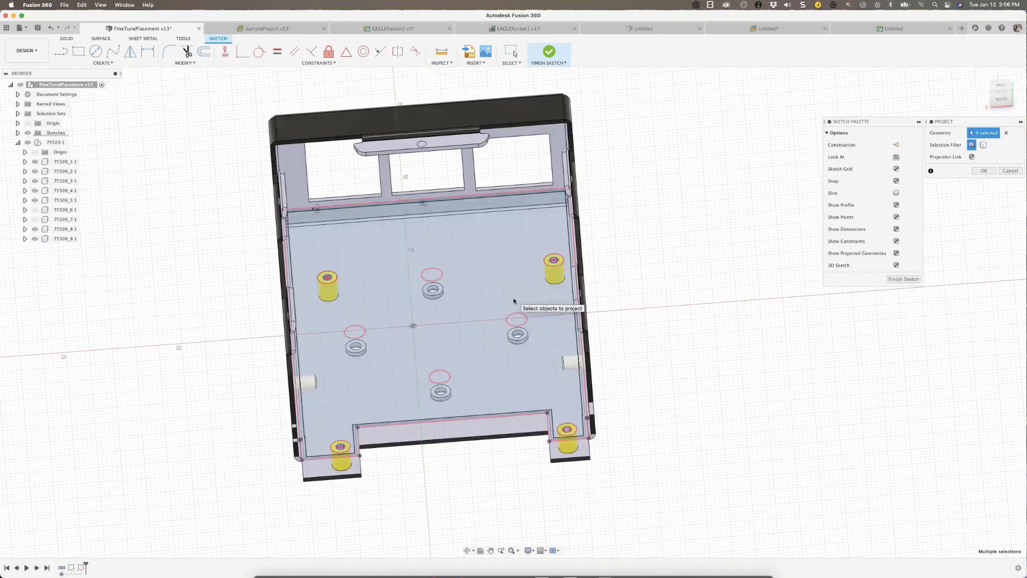
scroll(475, 332, "down", 2)
middle_click_drag(387, 394, 389, 393, "shift")
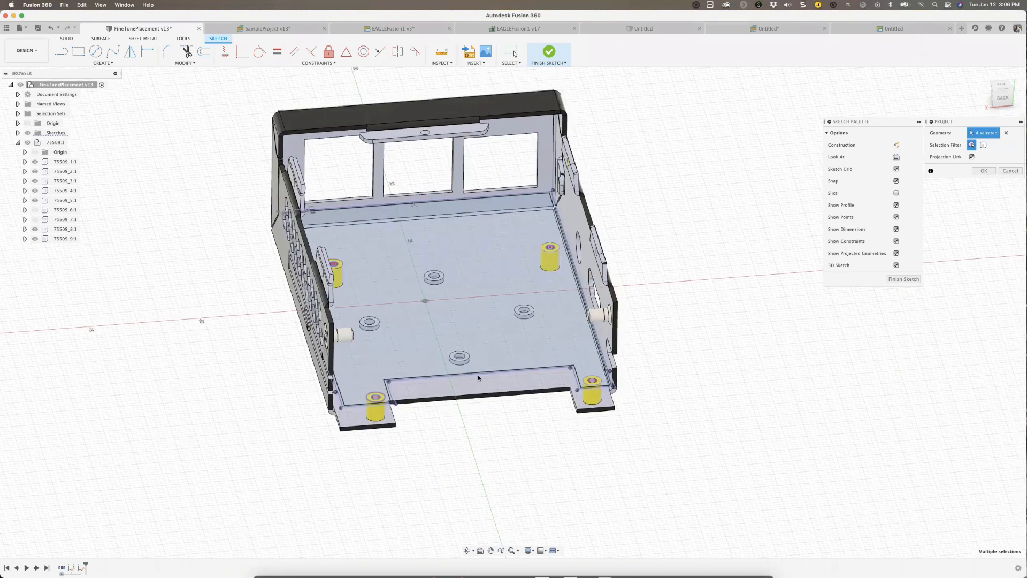
left_click(983, 171)
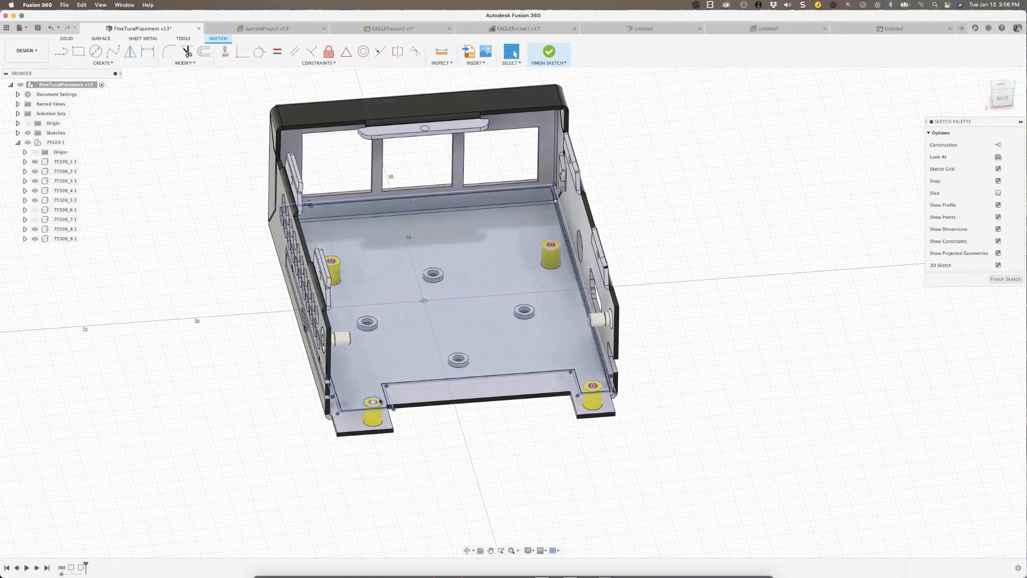
Finish the sketch and make the design's sketches visible again.
left_click(380, 401)
key("Escape")
left_click(338, 266)
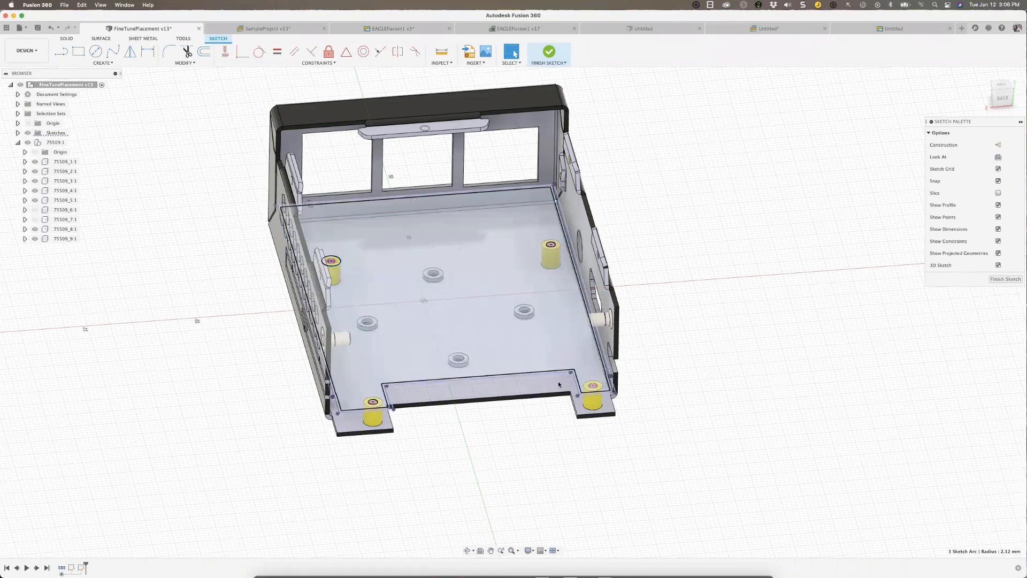
left_click(1006, 278)
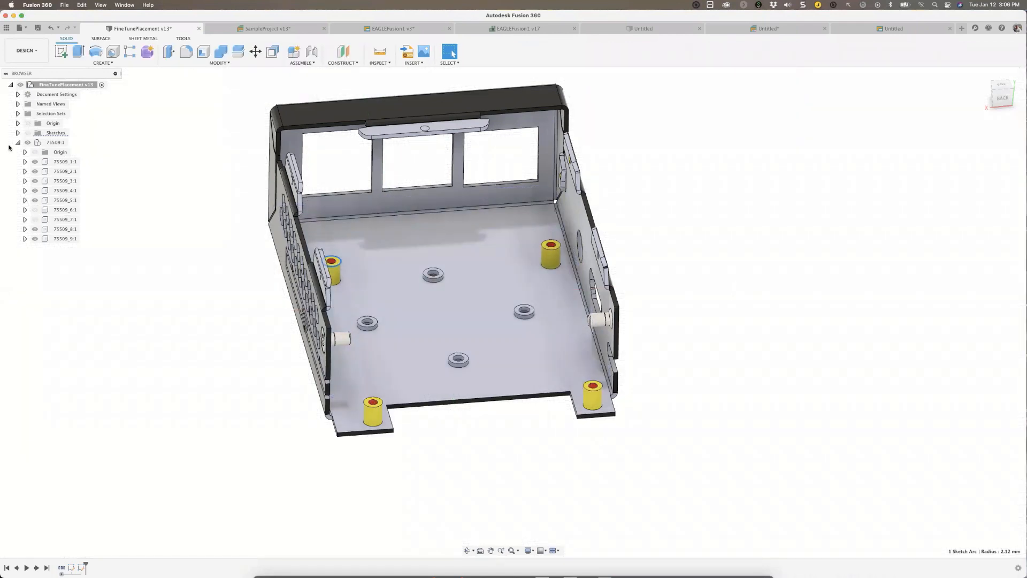
left_click(28, 133)
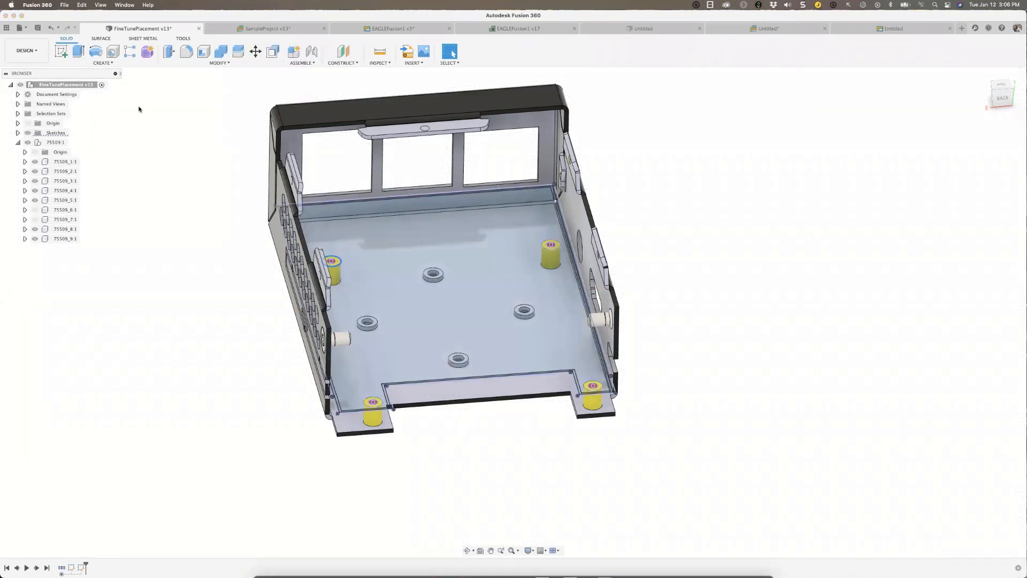
Create a 3D PCB from the inner board profile of Sketch5, with Sketch4 hidden.
left_click(101, 63)
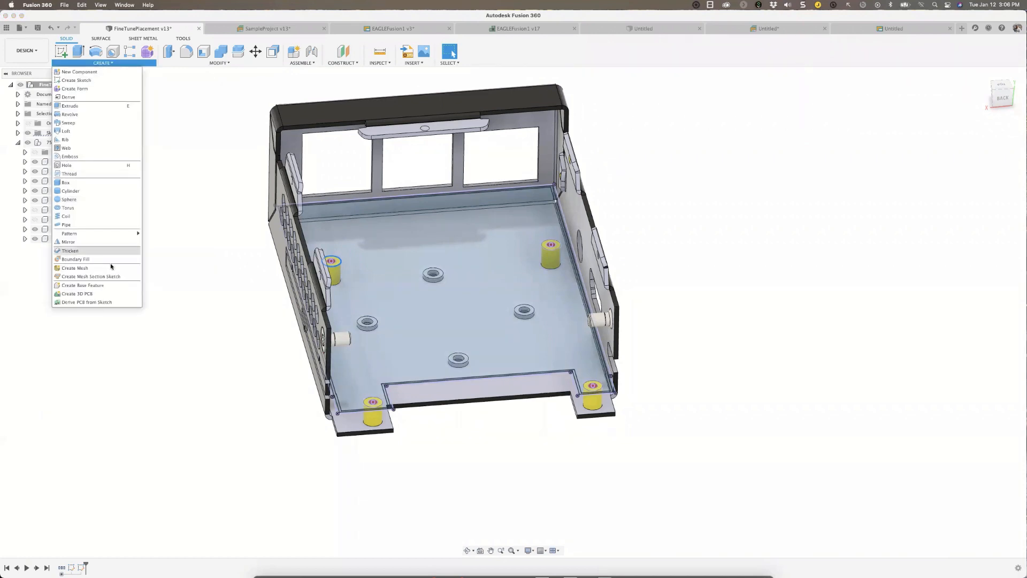
left_click(87, 295)
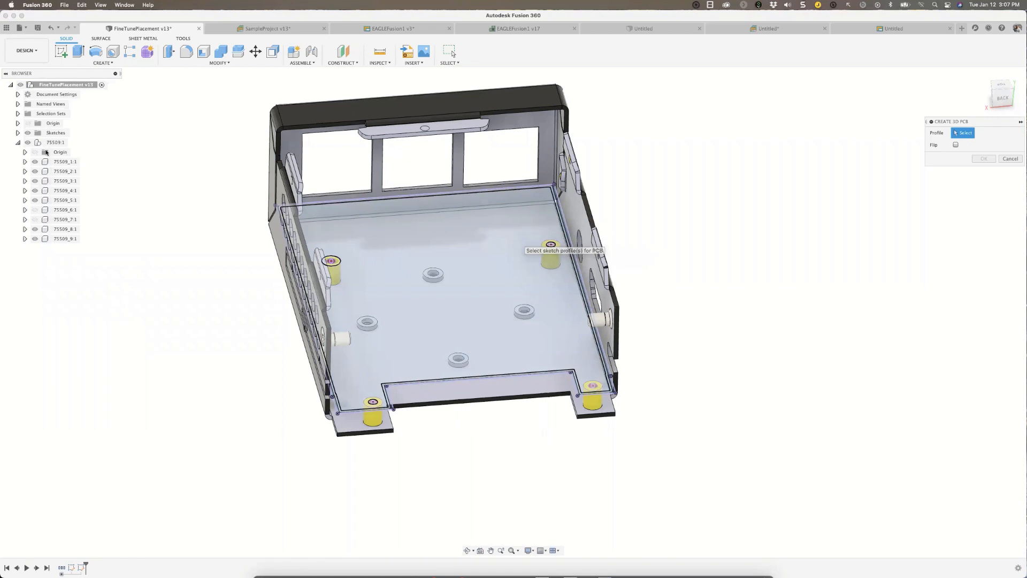
left_click(17, 132)
left_click(35, 152)
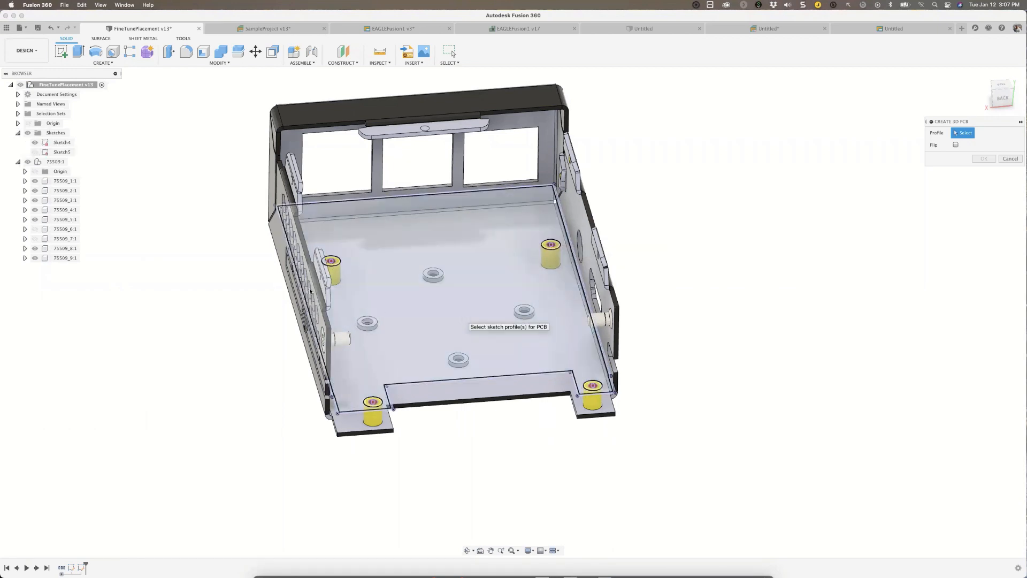
left_click(35, 153)
left_click(35, 143)
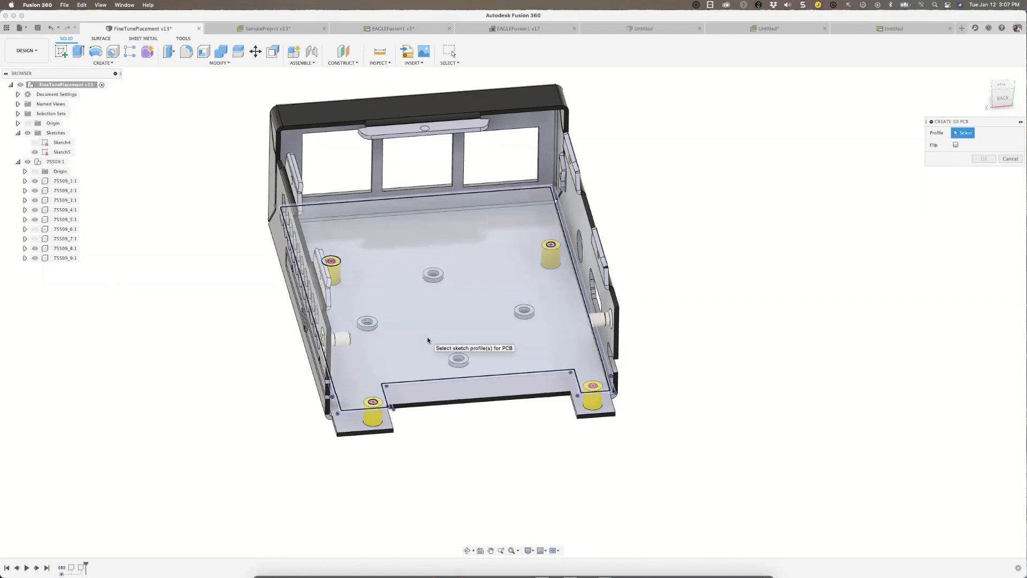
left_click(428, 340)
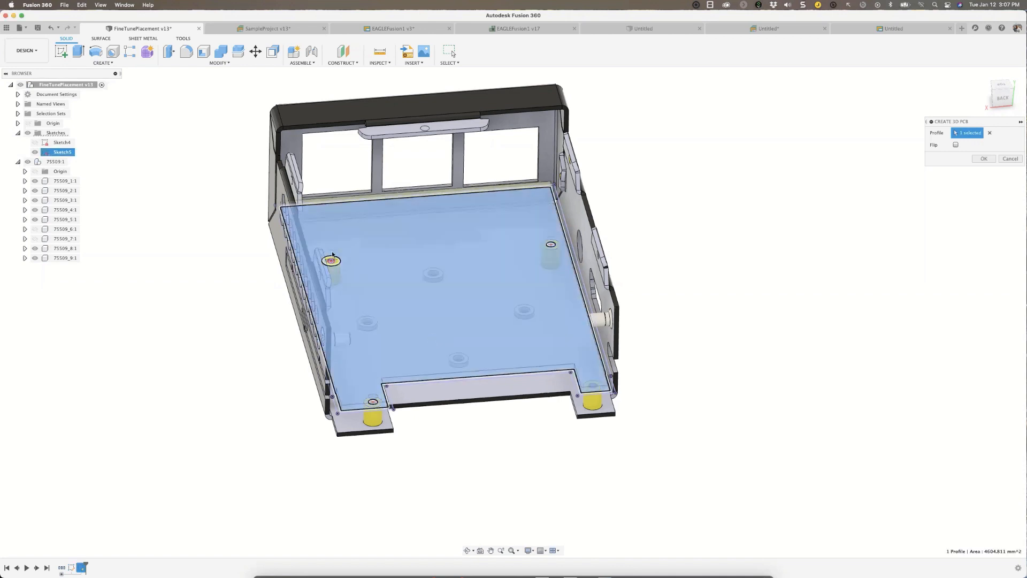
left_click(987, 162)
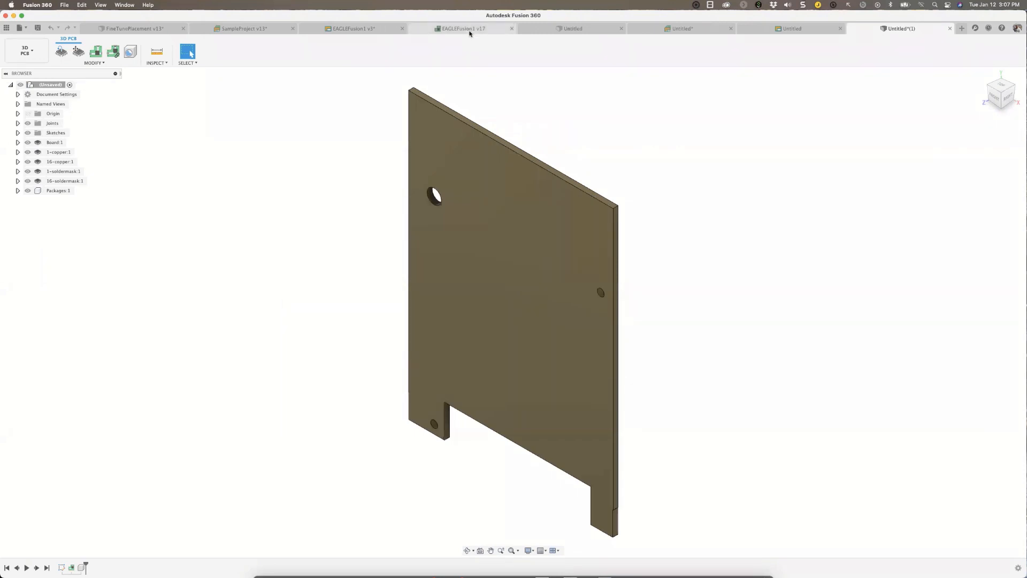
Close the two unneeded untitled electronics documents, keeping the empty design and the new 3D PCB open.
left_click(441, 30)
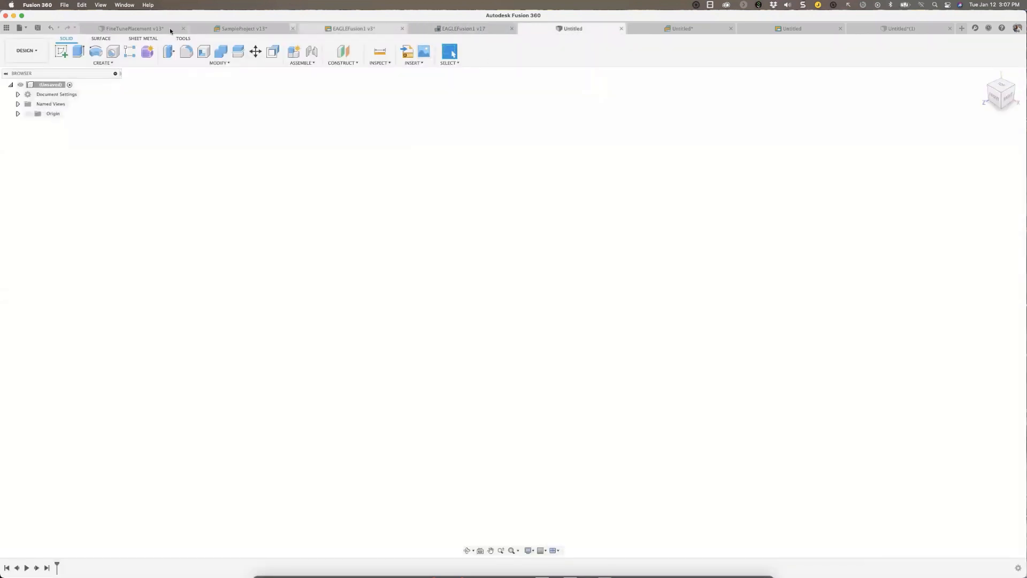
left_click(732, 31)
left_click(722, 30)
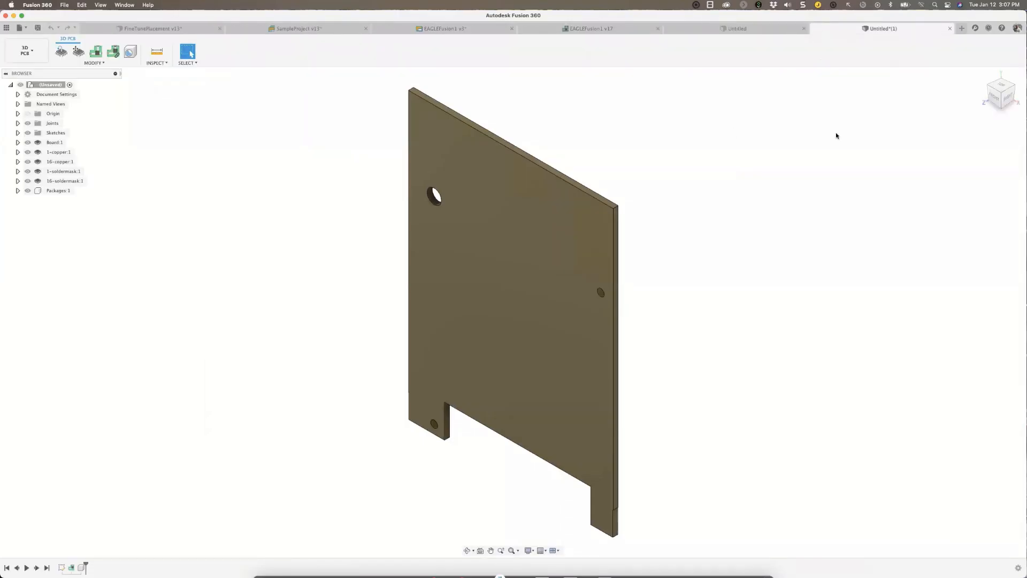
Save the new 3D PCB as 3DPCB in the Fusion360PracticeEnclosure project.
left_click(38, 28)
type("3DPCB")
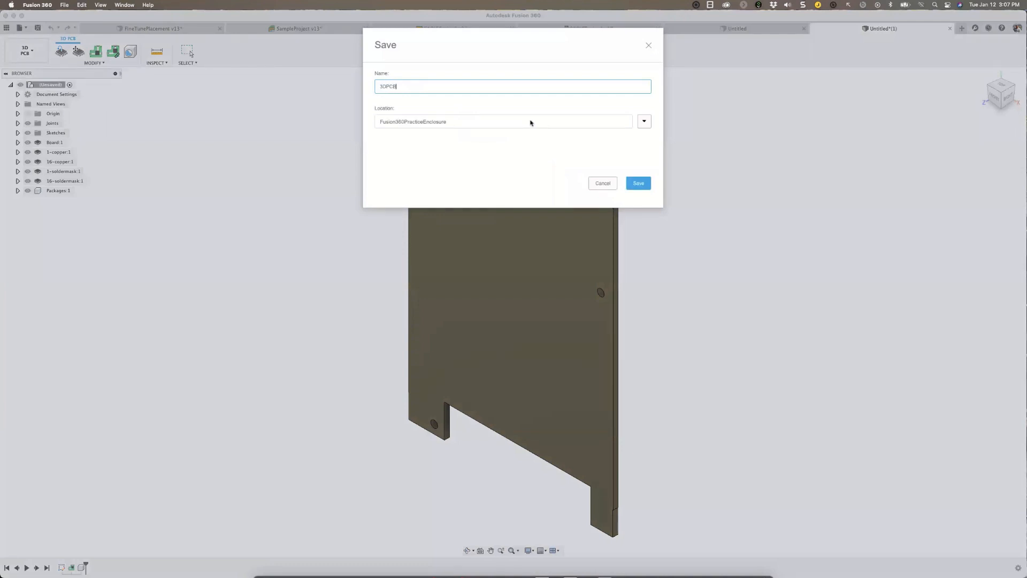
key("Return")
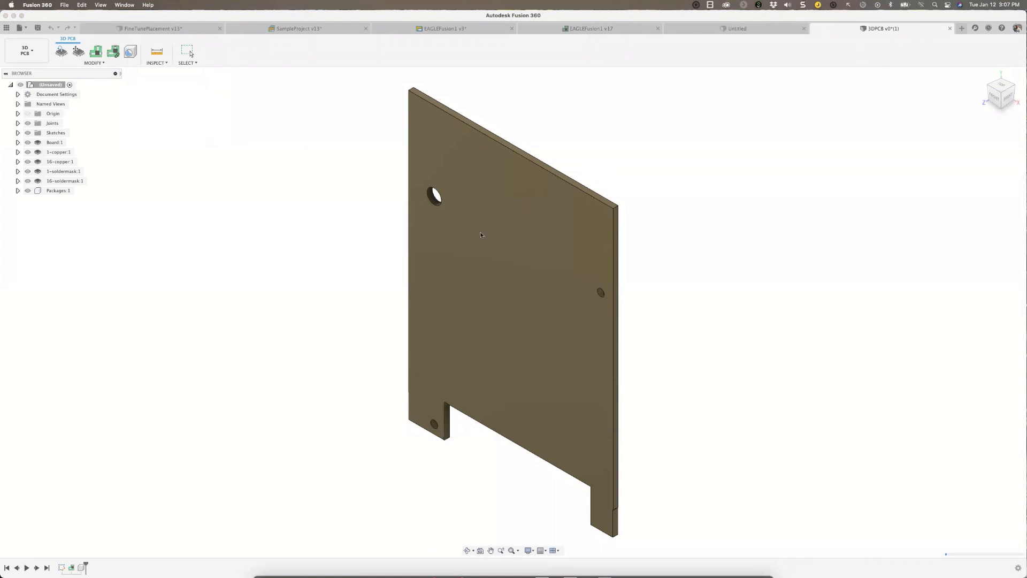
Link the 3D PCB to the EAGLEFusion1 2D board from the Fusion360PracticeEnclosure project.
left_click(116, 54)
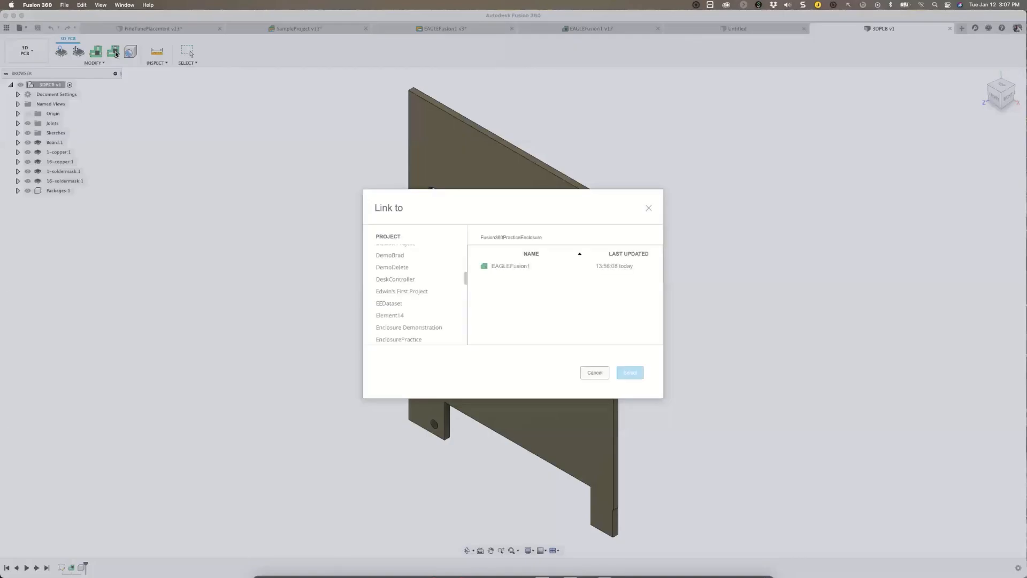
left_click(516, 269)
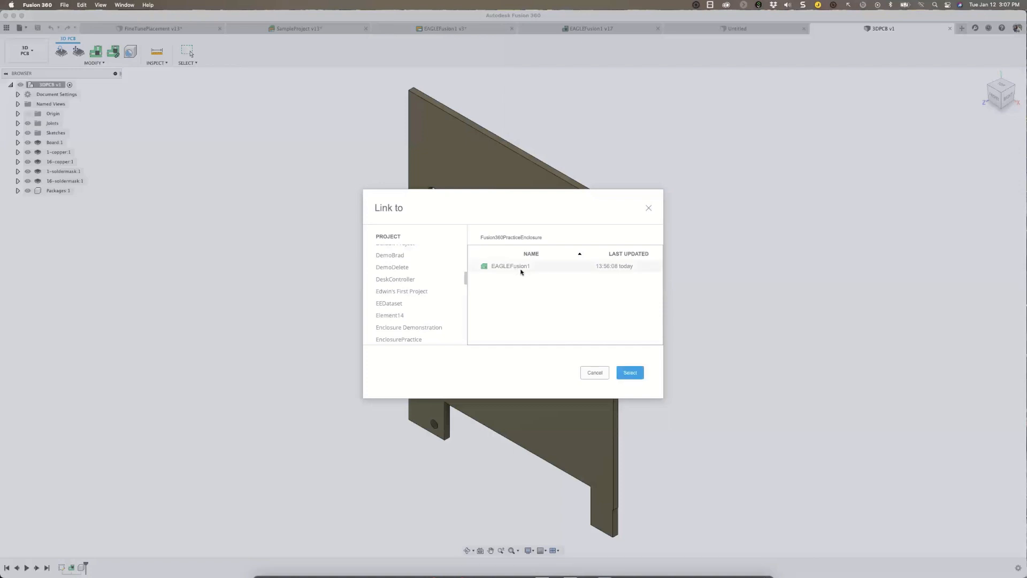
left_click(640, 376)
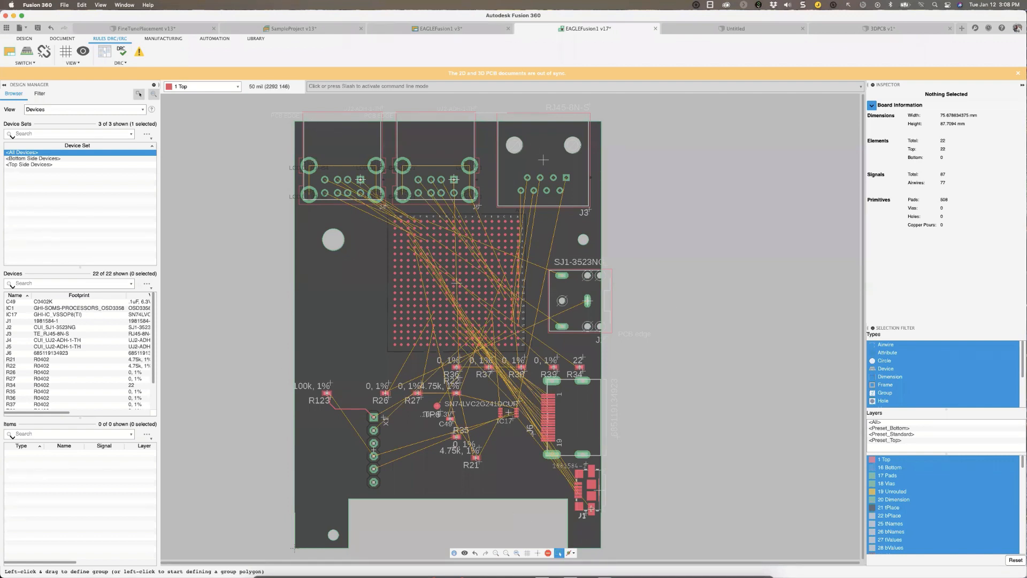
Switch from the EAGLEFusion1 2D board layout to its 3D PCB view.
scroll(615, 301, "down", 1)
scroll(615, 301, "right", 3)
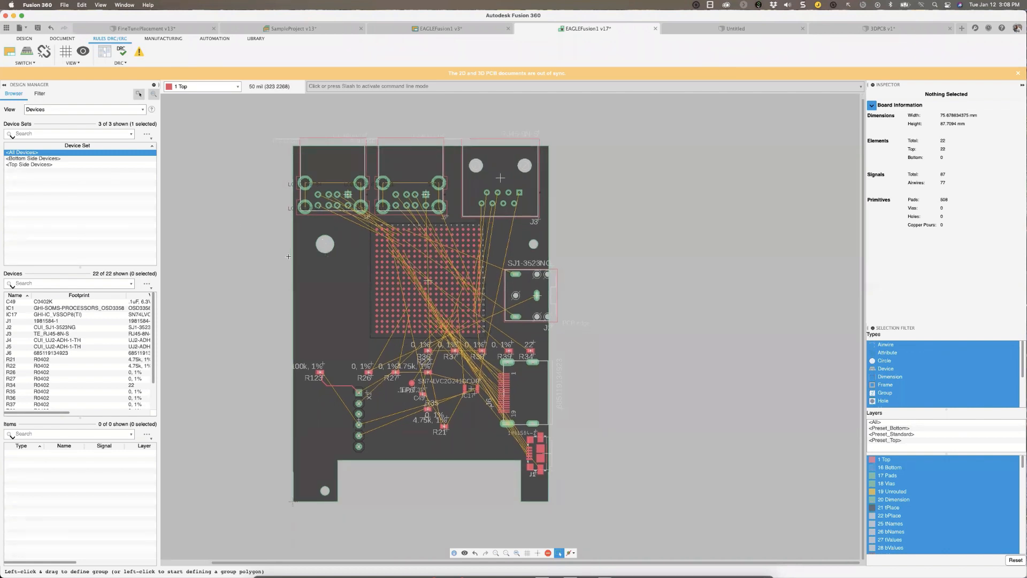
left_click(27, 51)
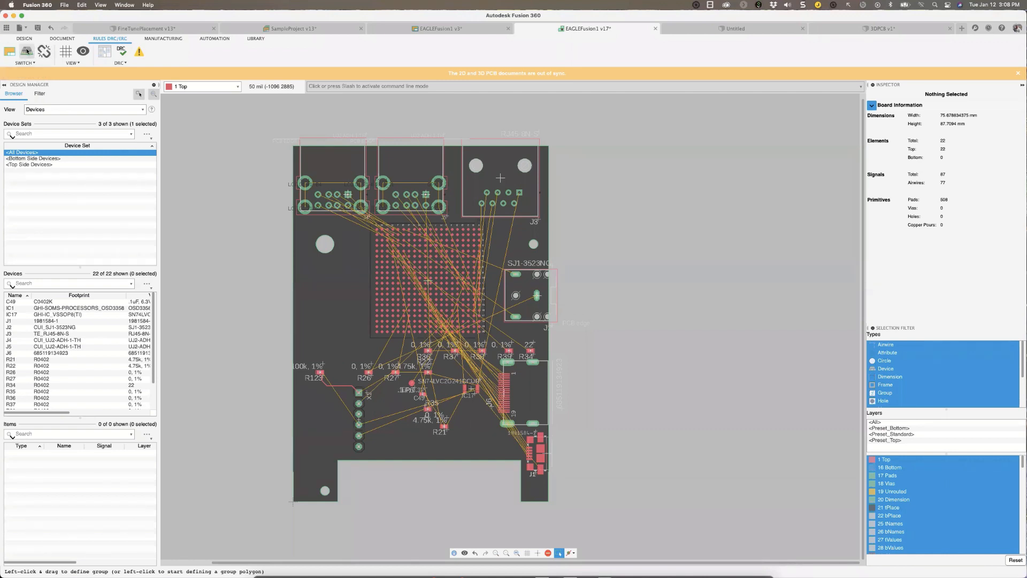
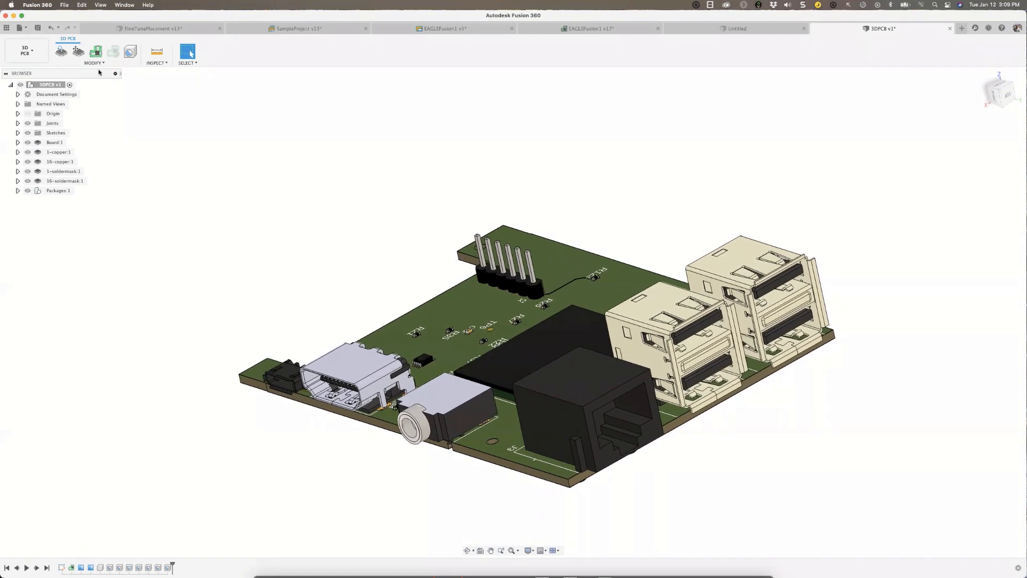
Save a new version of the 3DPCB document with the description User Saved.
left_click(38, 27)
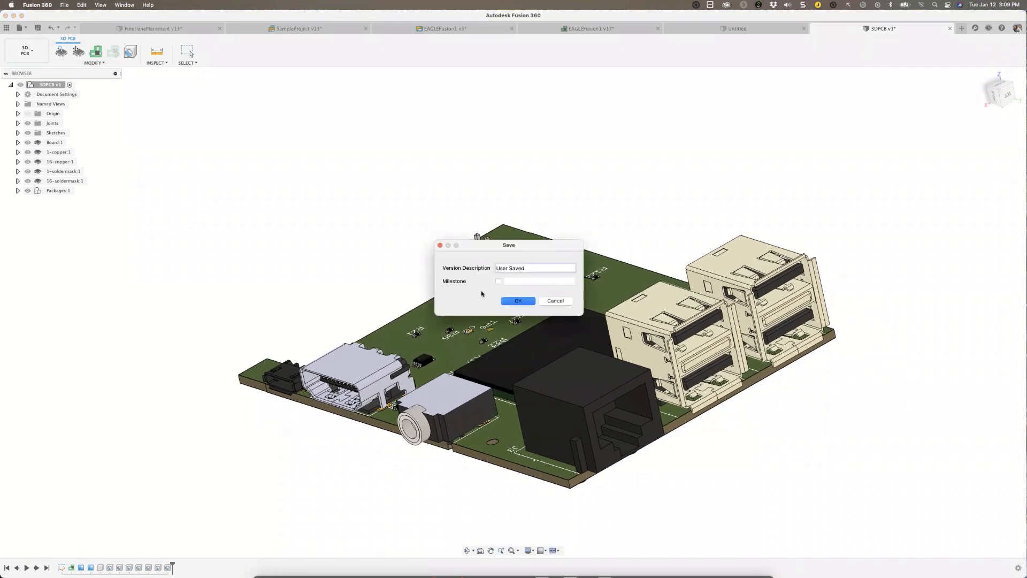
left_click(518, 301)
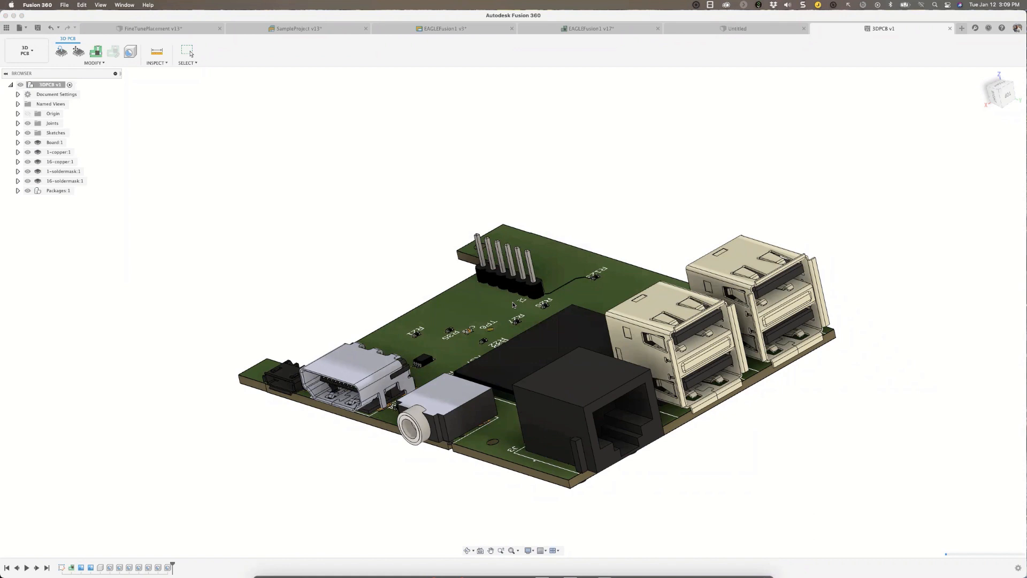
scroll(648, 218, "down", 4)
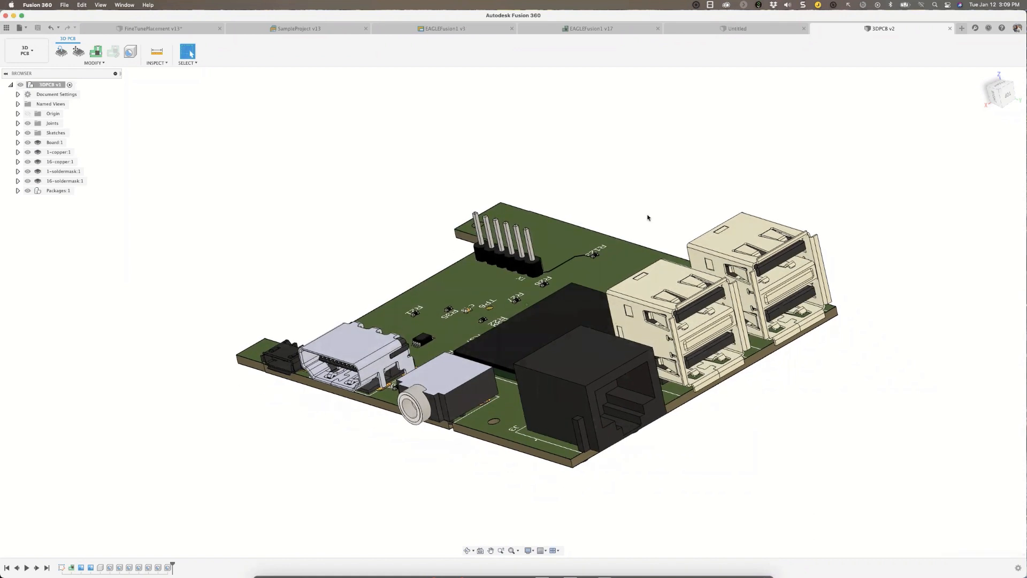
scroll(652, 197, "up", 3)
scroll(657, 193, "up", 3)
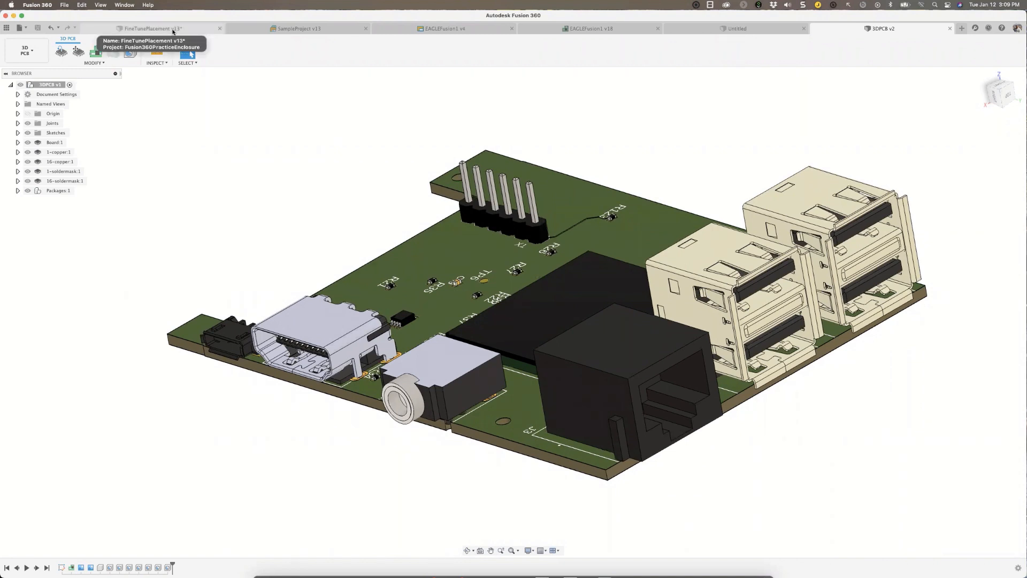
Switch to the FineTunePlacement enclosure, show the project's files and save a new version of the enclosure described as User Saved.
left_click(173, 30)
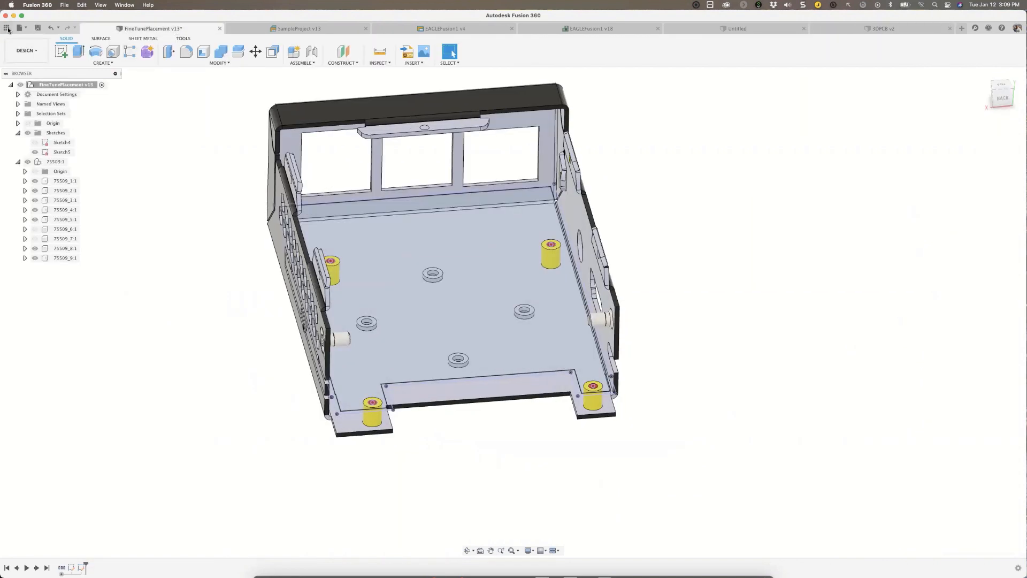
left_click(7, 28)
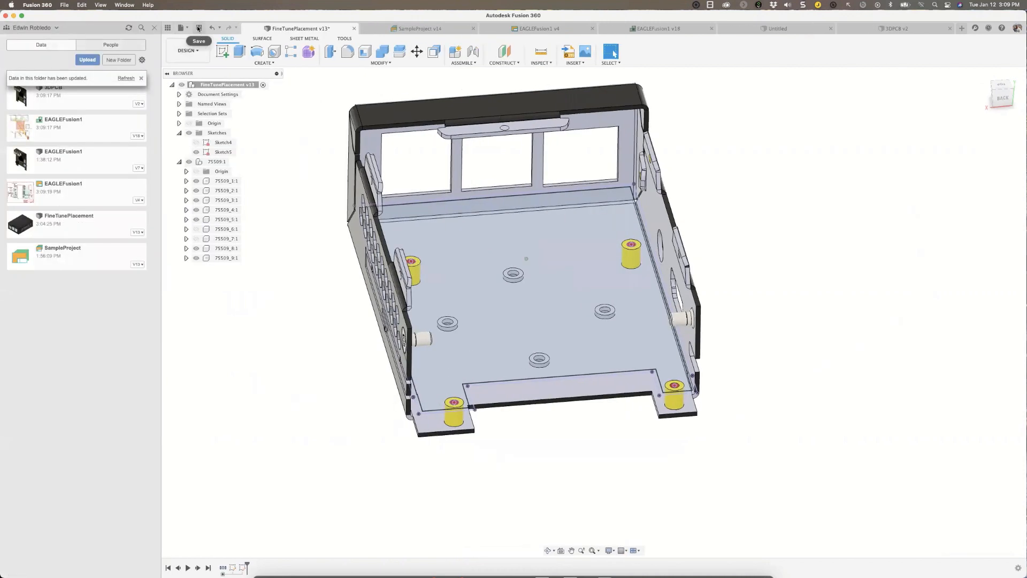
left_click(198, 28)
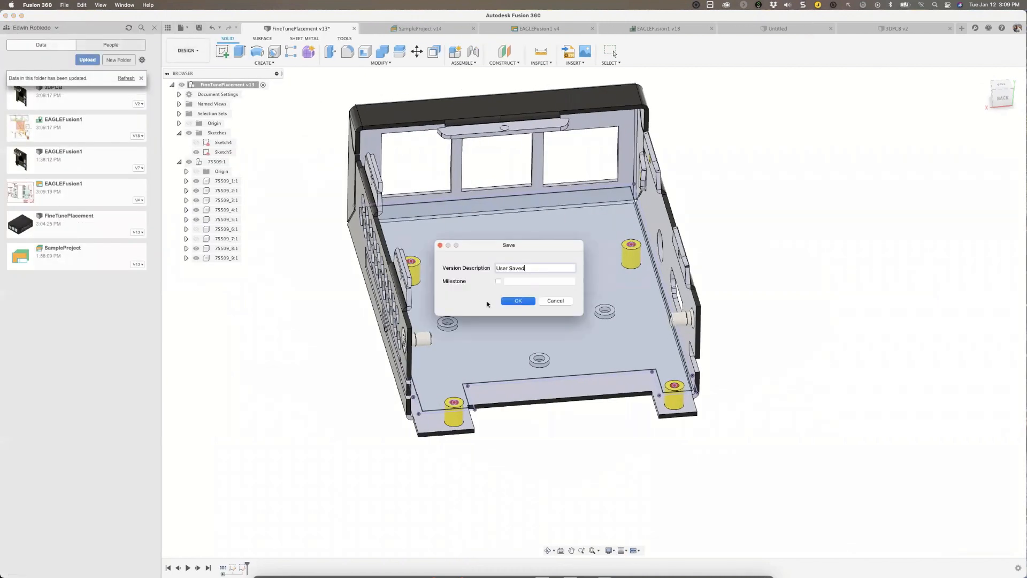
left_click(520, 300)
left_click(143, 79)
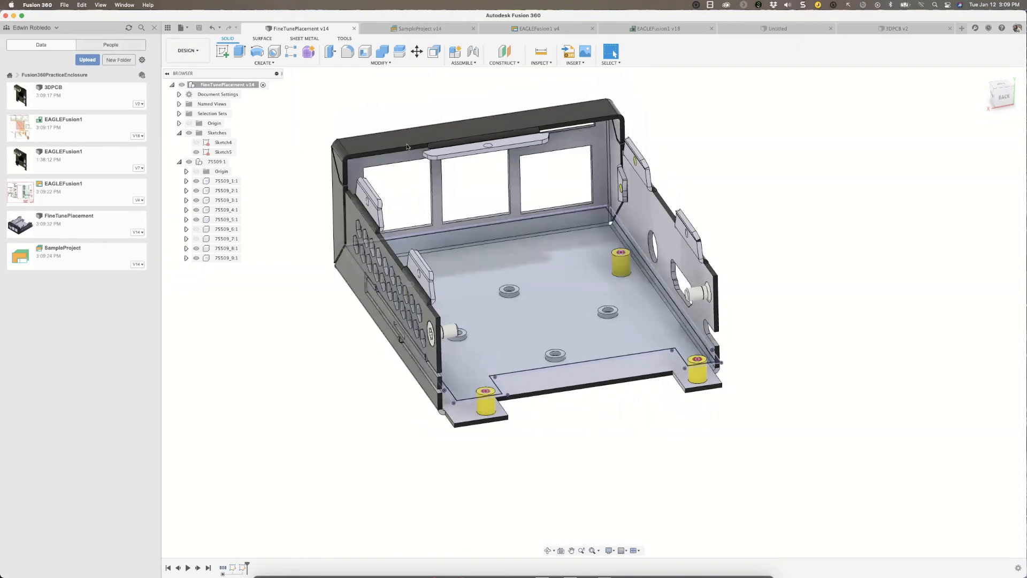
Check the project's people list, then insert 3DPCB into the FineTunePlacement enclosure design.
left_click(113, 47)
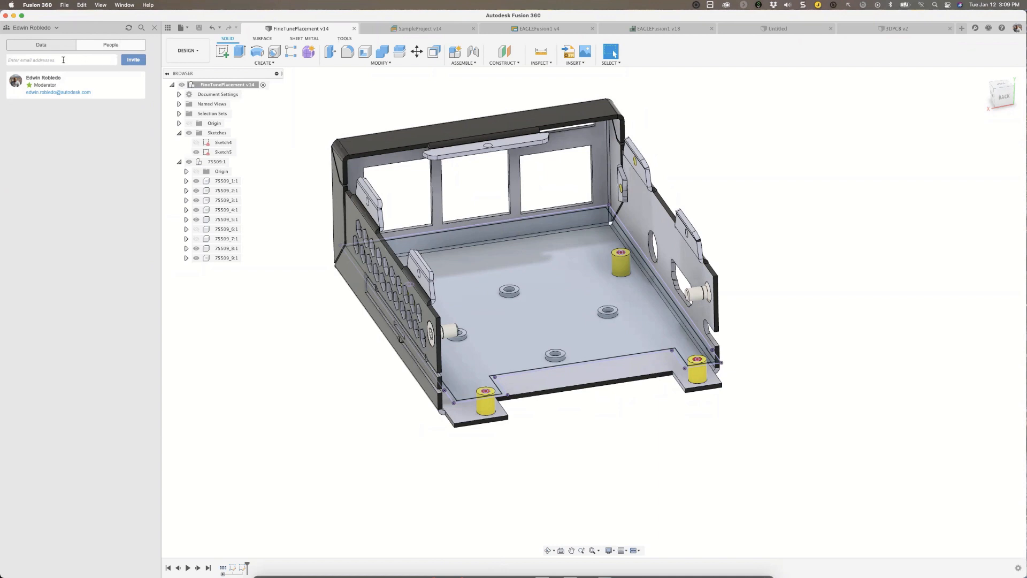
left_click(48, 46)
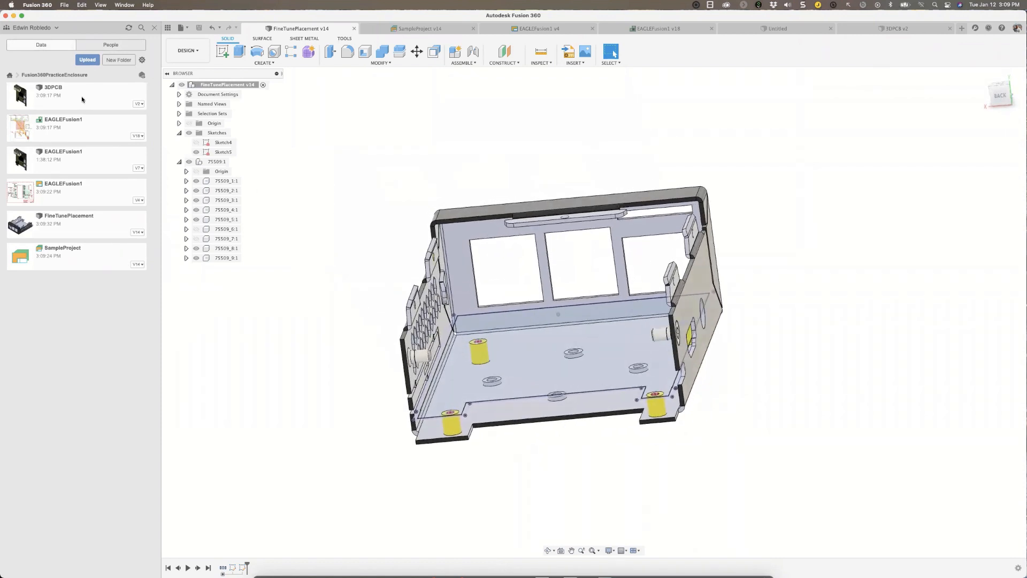
right_click(82, 99)
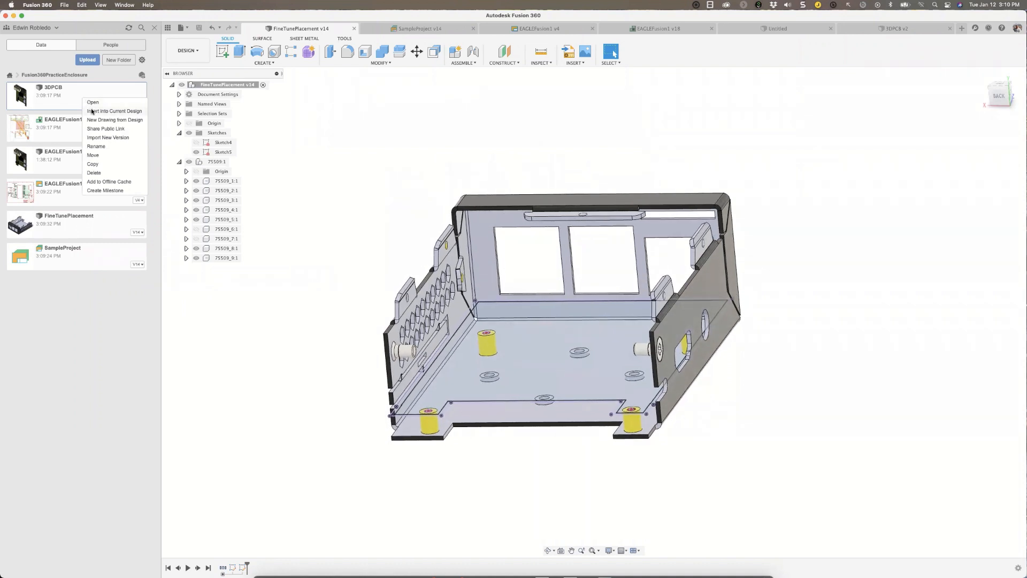
left_click(92, 112)
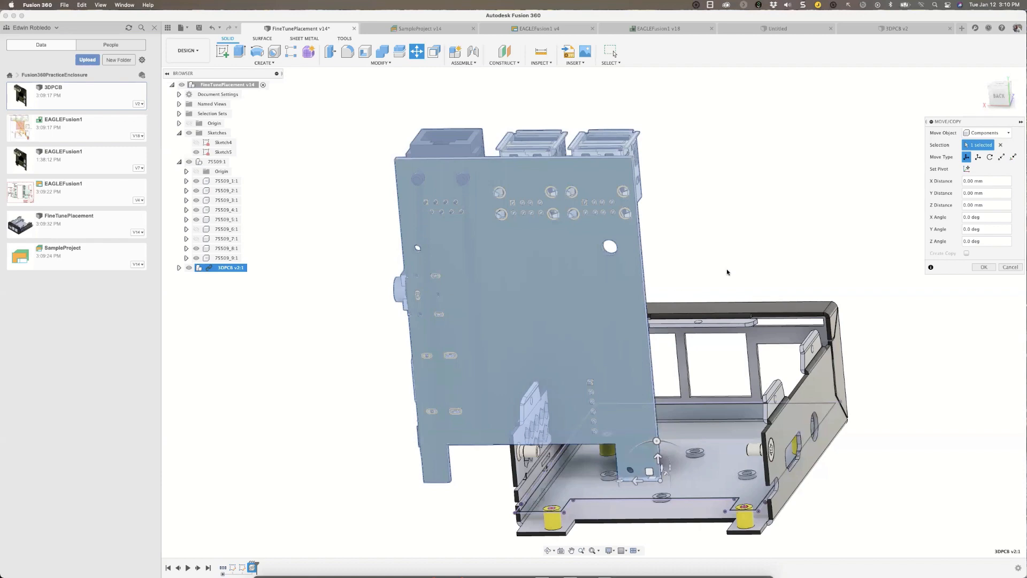
Move the inserted board away from the enclosure, about 38.5 mm in Y and -57.5 mm in Z.
scroll(725, 270, "up", 10, "shift")
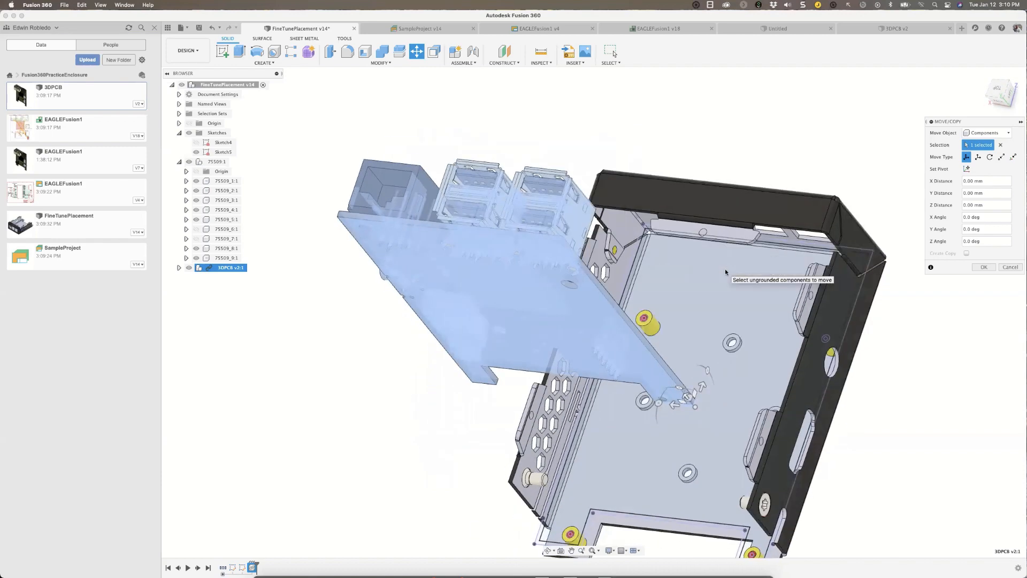
scroll(726, 272, "up", 10, "shift")
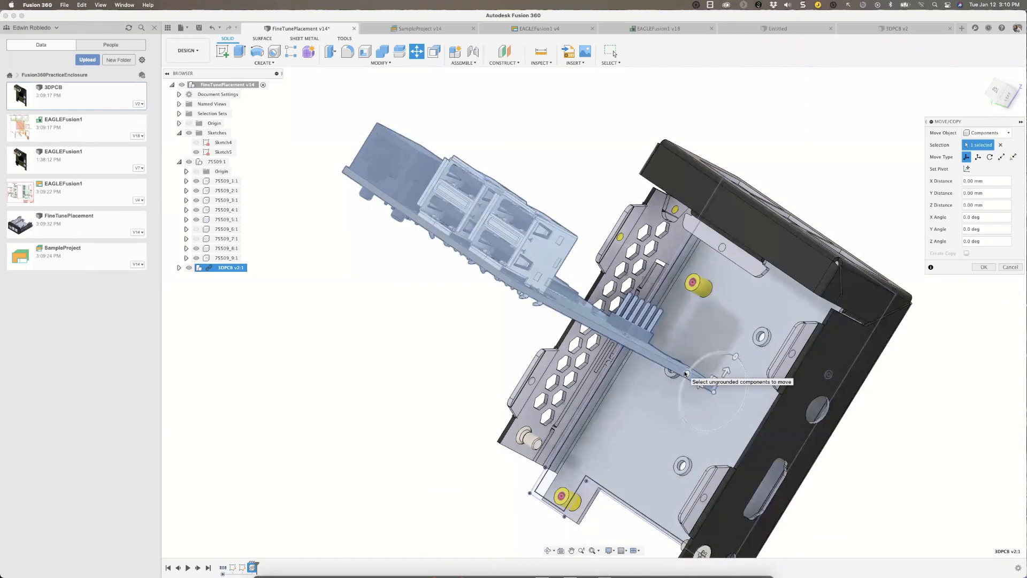
mouse_move(687, 373)
left_mouse_down()
mouse_move(670, 434)
mouse_move(681, 370)
left_mouse_up()
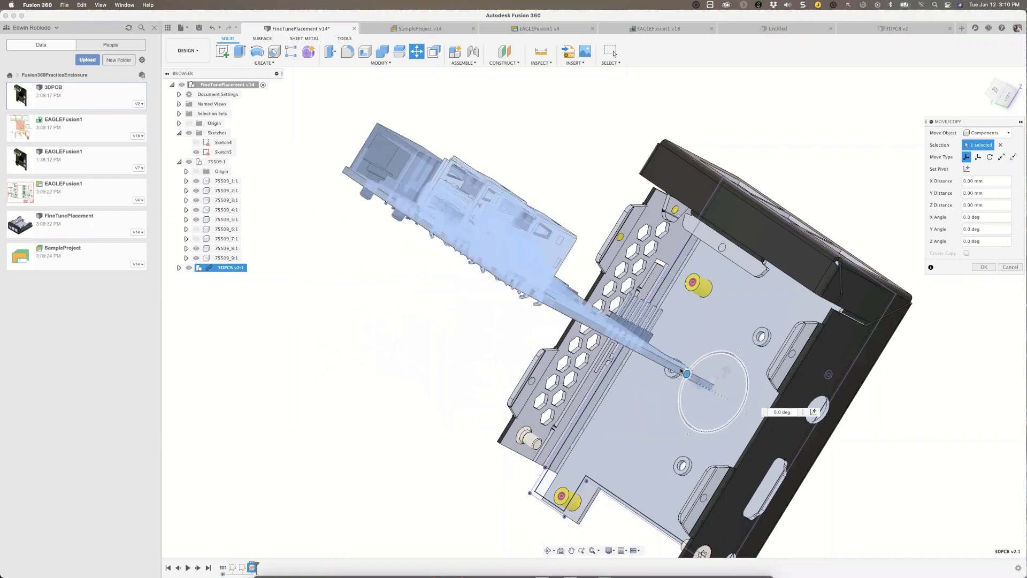
scroll(814, 398, "down", 5, "shift")
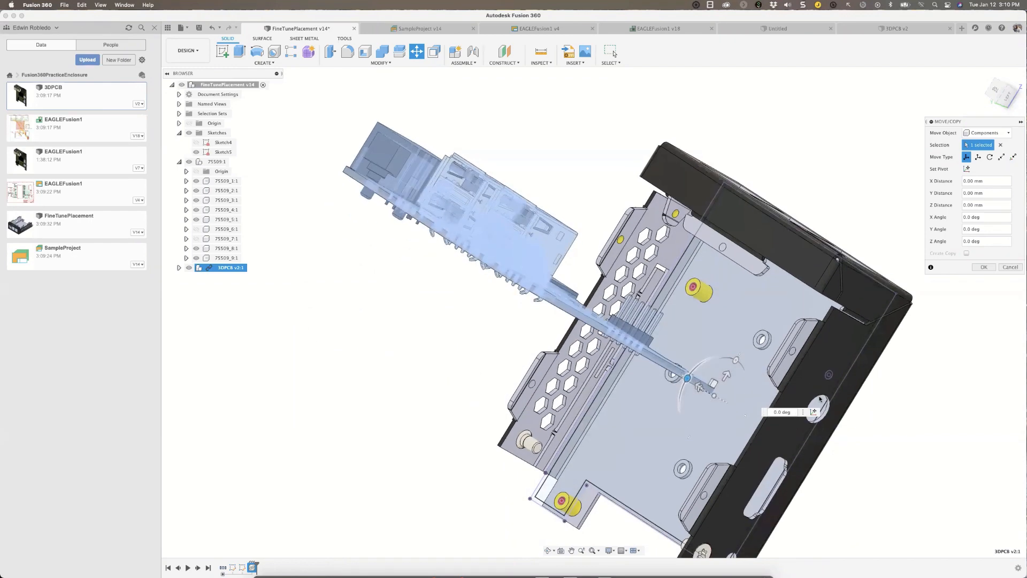
scroll(815, 399, "down", 5, "shift")
middle_click_drag(814, 399, 773, 418, "shift")
scroll(772, 417, "down", 2)
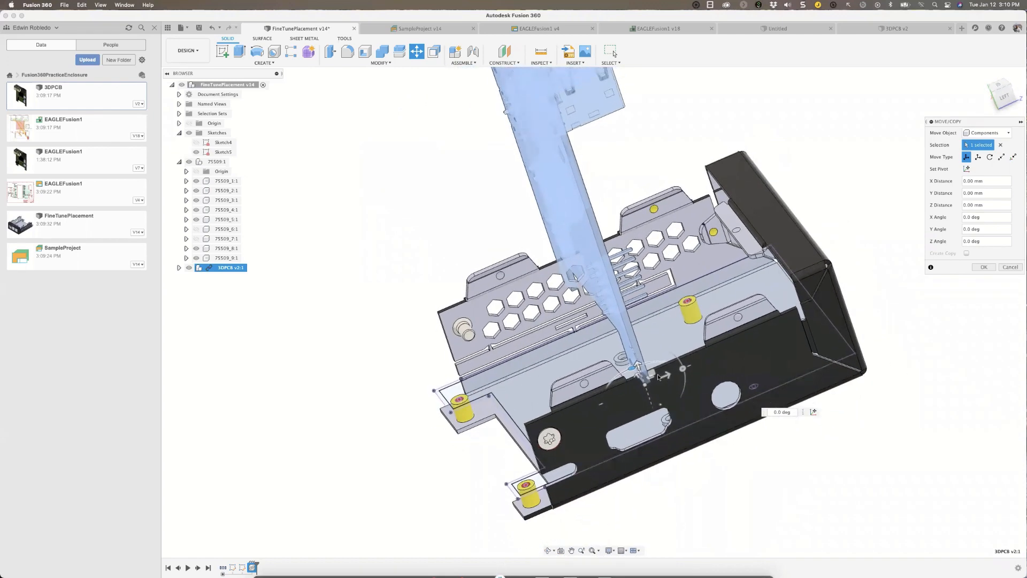
left_click_drag(652, 373, 642, 321)
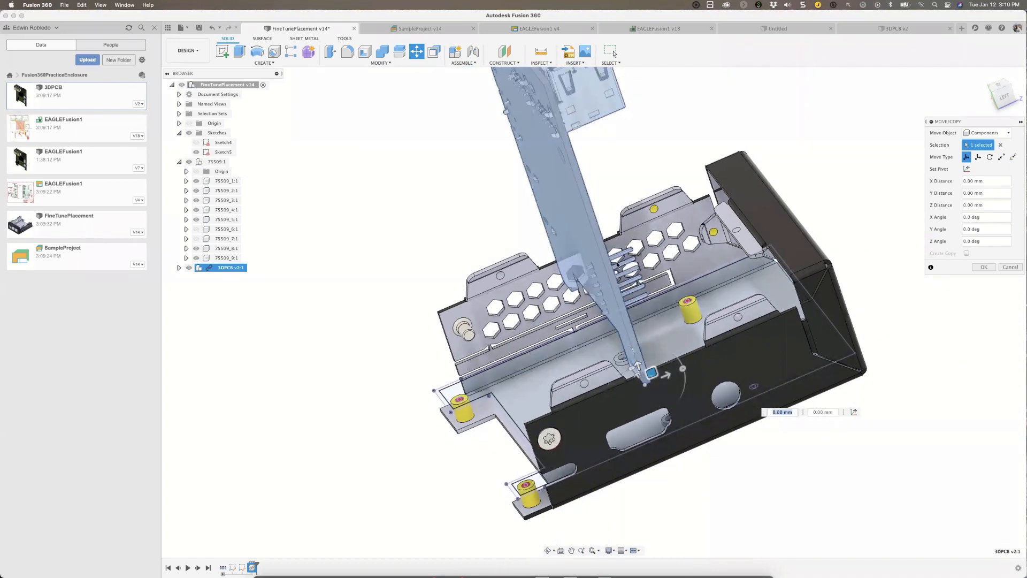
left_click_drag(652, 374, 379, 332)
scroll(471, 366, "up", 2)
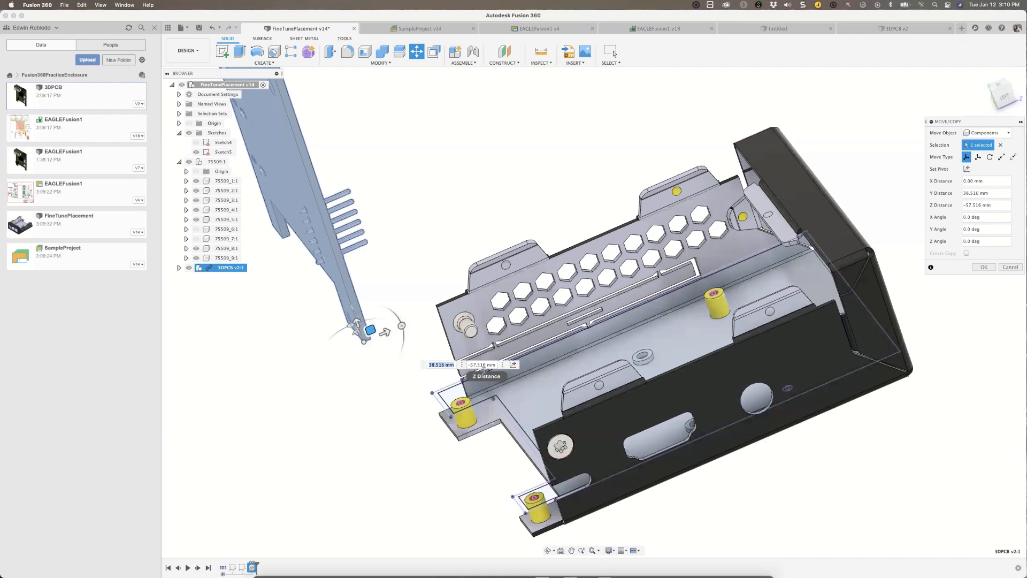
scroll(519, 382, "down", 1)
middle_click_drag(434, 377, 519, 382)
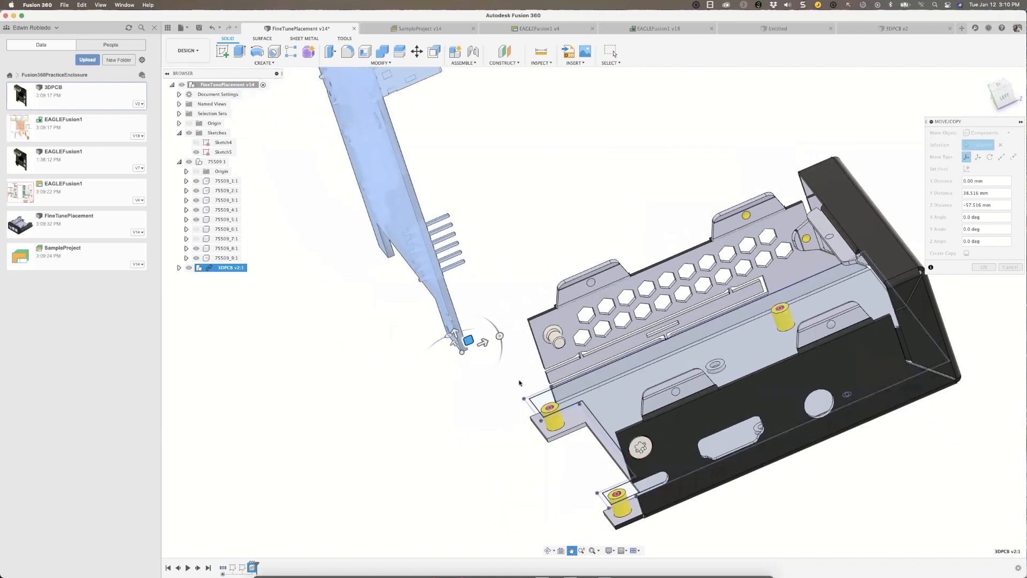
Rotate the board -90 degrees about X and 180 degrees about Z, and finish the move.
left_click_drag(500, 336, 453, 323)
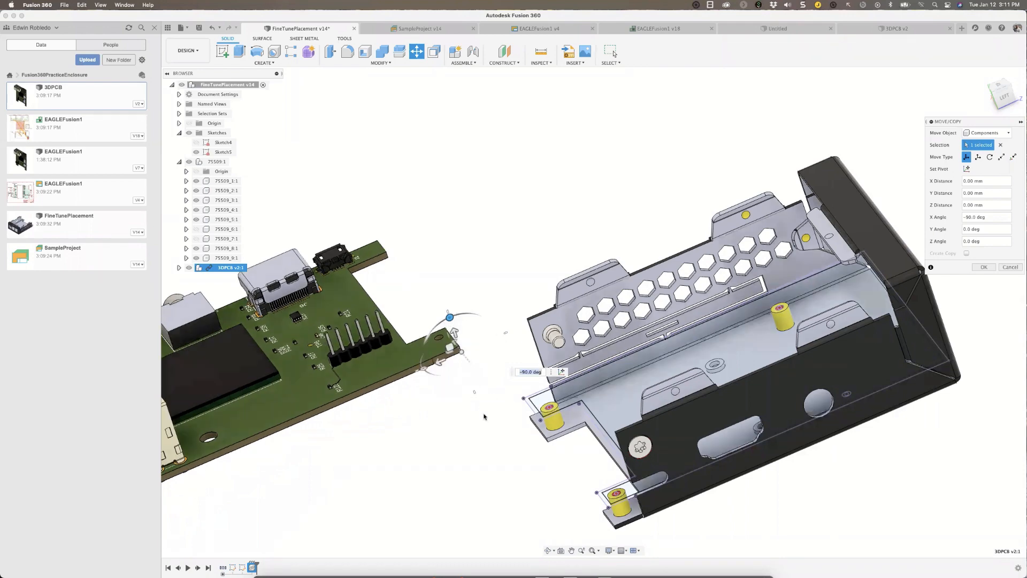
scroll(502, 419, "up", 3)
scroll(501, 419, "down", 5)
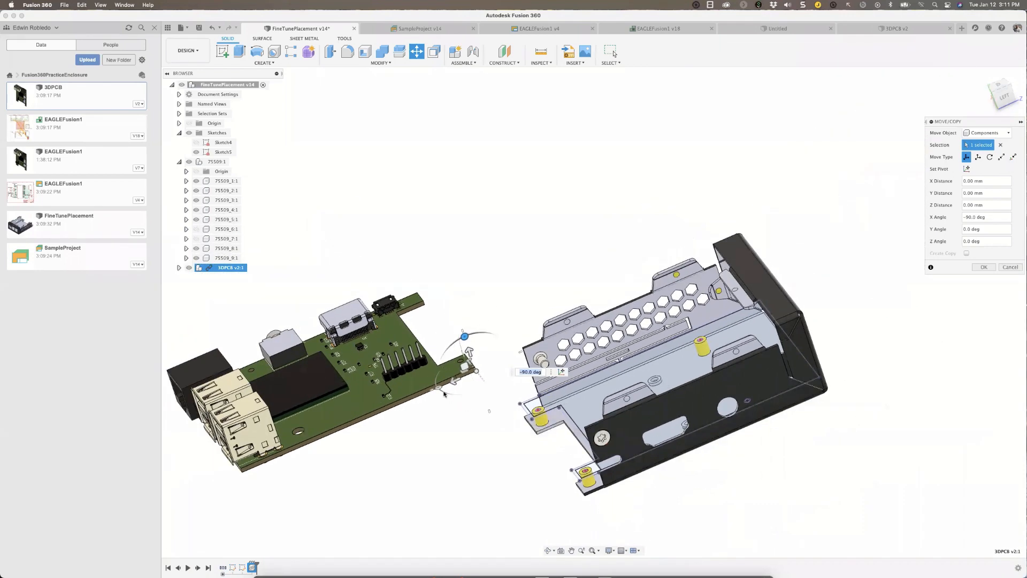
left_click_drag(440, 388, 582, 326)
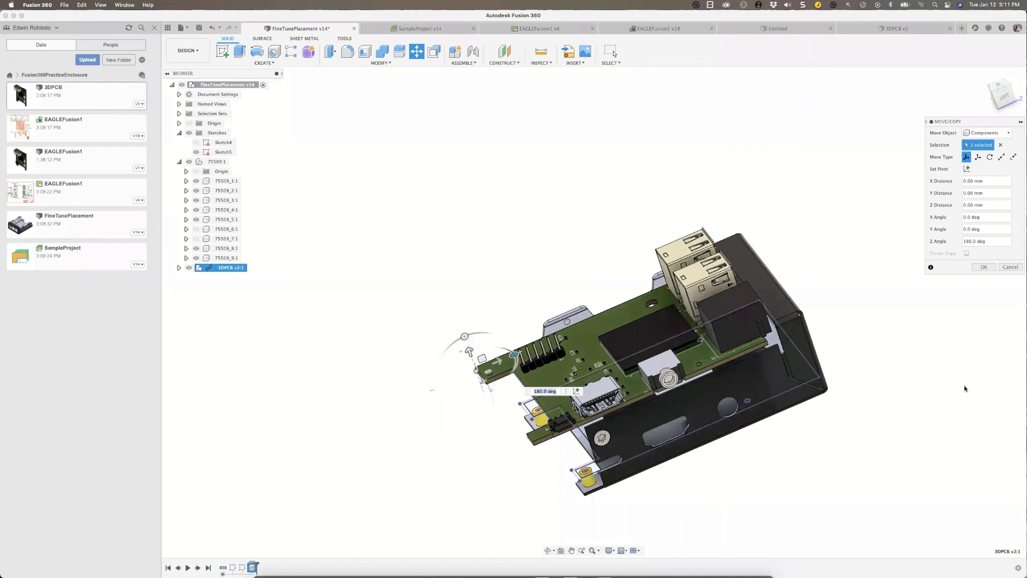
left_click(990, 268)
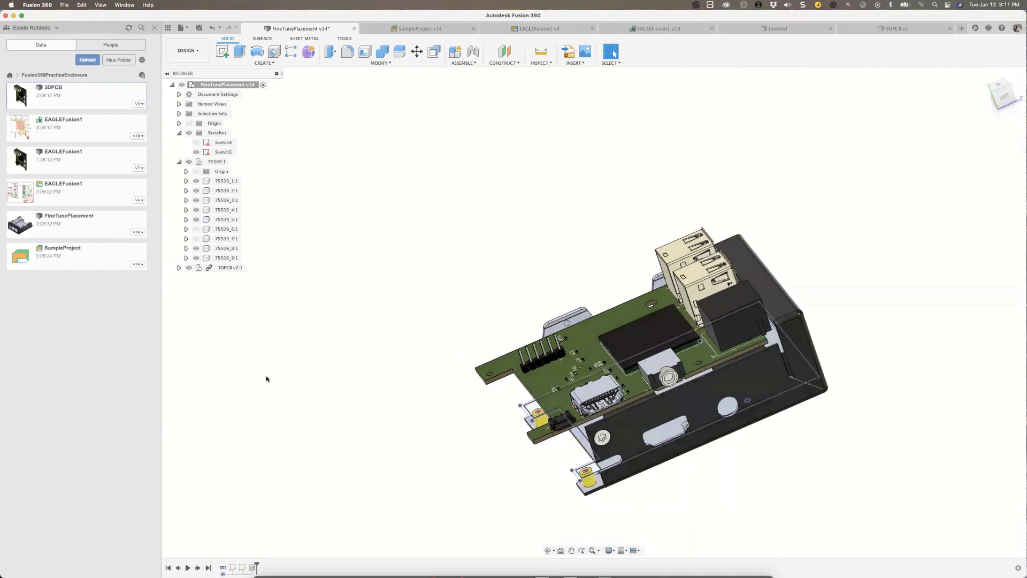
Hide all sketches in the enclosure design and examine the board's position relative to the yellow standoffs.
left_click(196, 143)
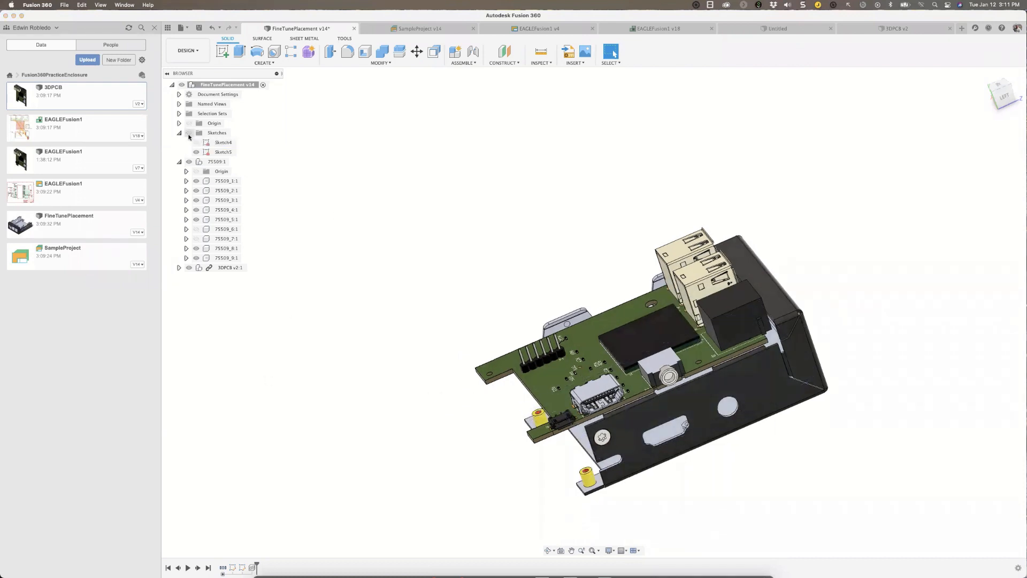
scroll(301, 213, "down", 5, "shift")
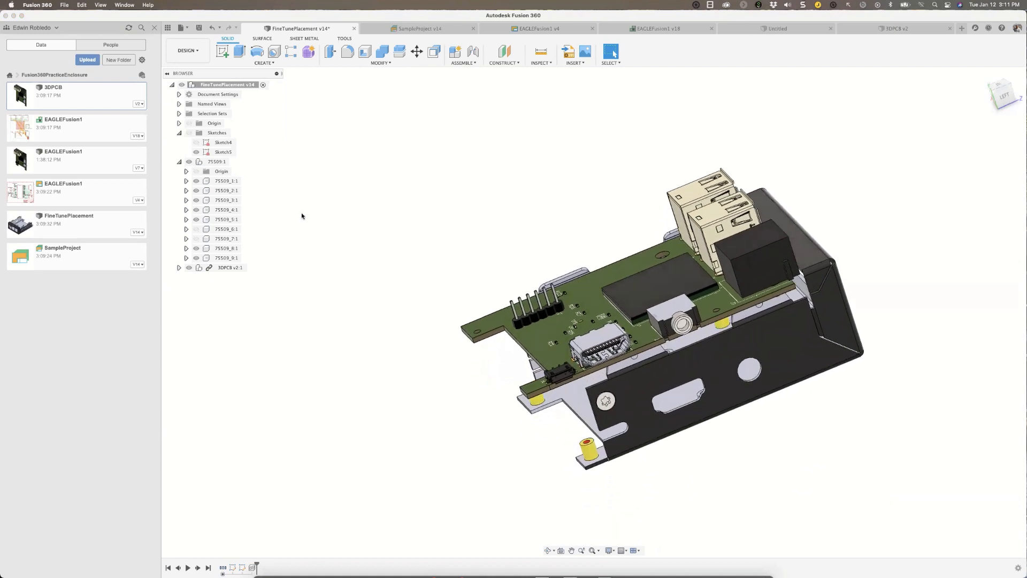
scroll(289, 216, "down", 10, "shift")
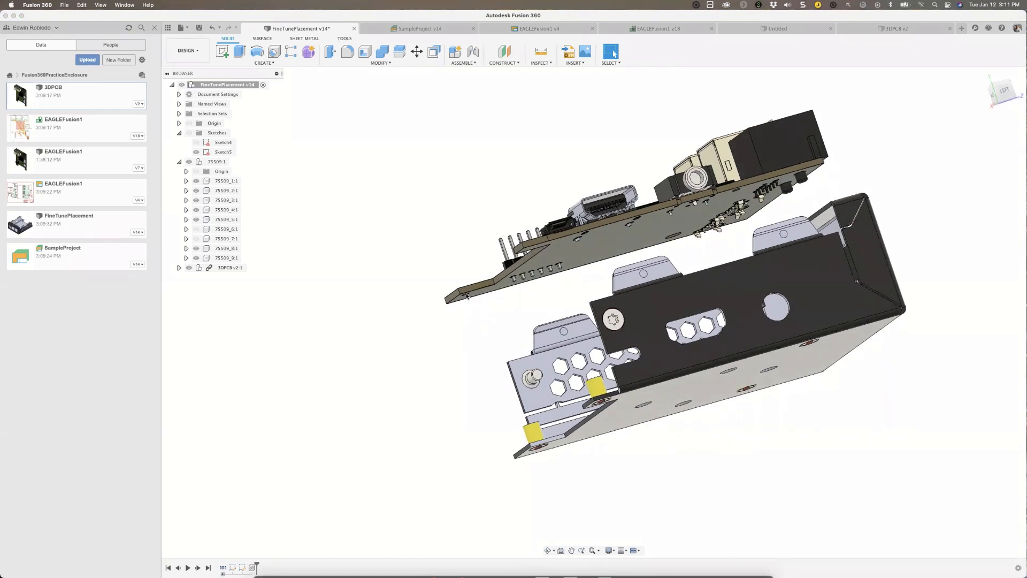
scroll(506, 360, "up", 10, "shift")
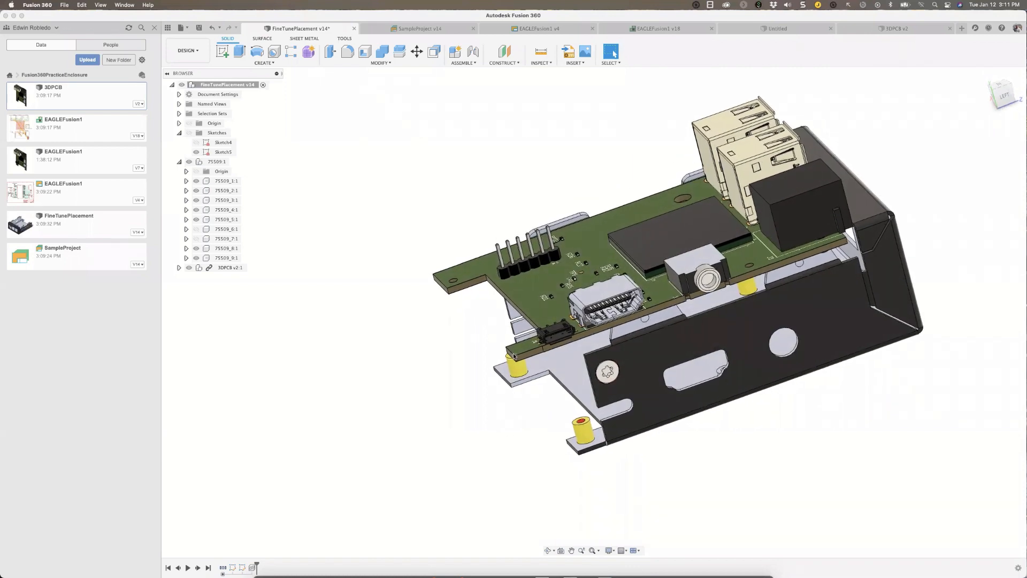
scroll(506, 360, "up", 8, "shift")
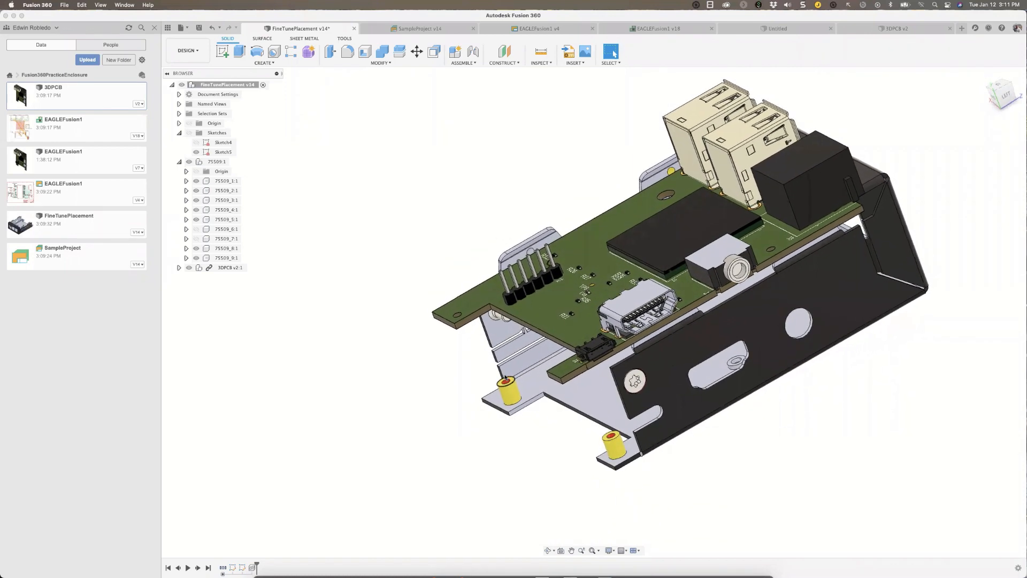
scroll(506, 378, "down", 1)
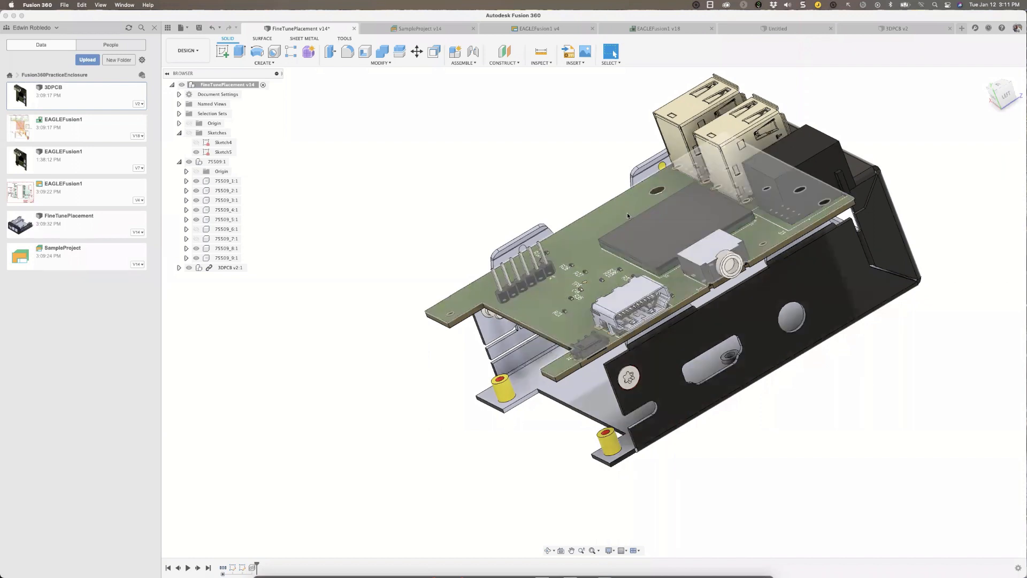
Joint the underside of the board's corner mounting hole to the top centre of the yellow standoff, flipped with a 180-degree angle.
left_click(474, 54)
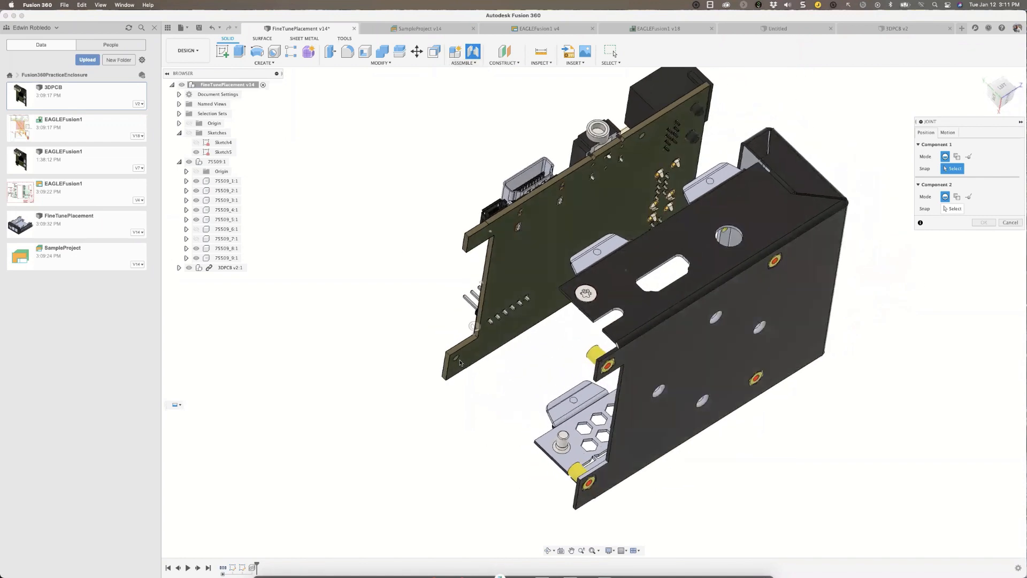
scroll(458, 362, "up", 2)
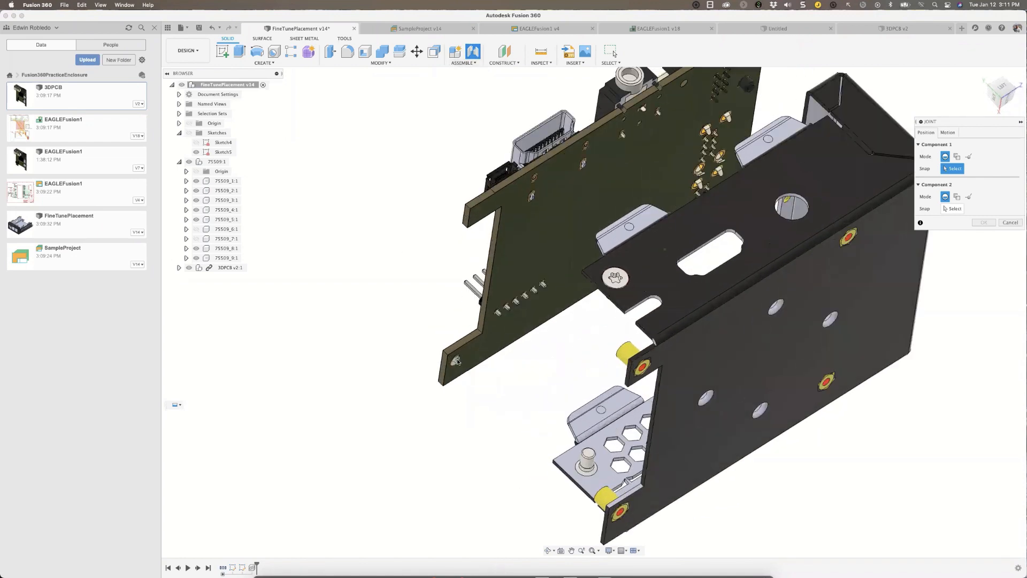
scroll(458, 361, "up", 5)
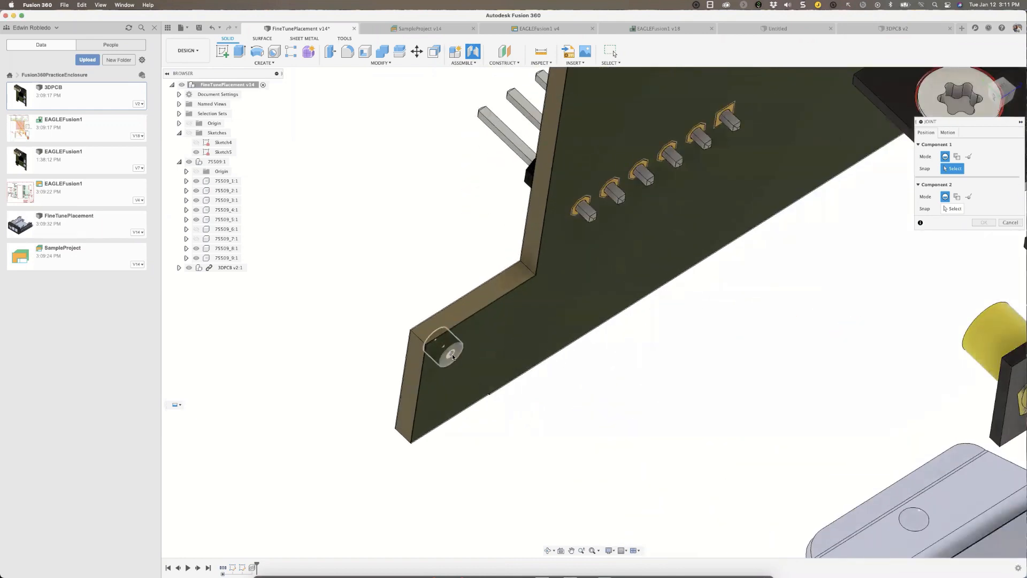
left_click(452, 357)
scroll(546, 401, "down", 10, "shift")
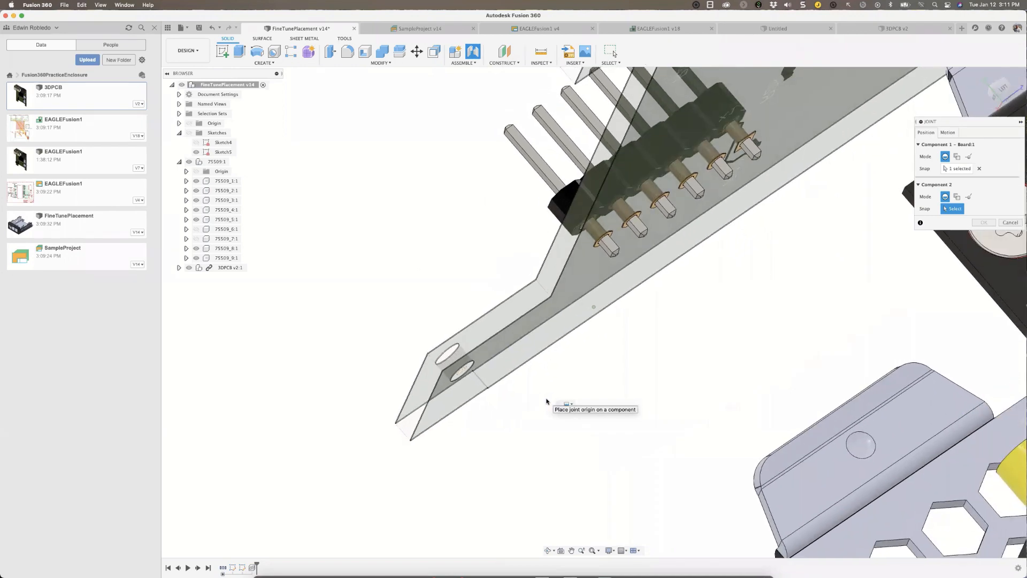
scroll(547, 401, "down", 10, "shift")
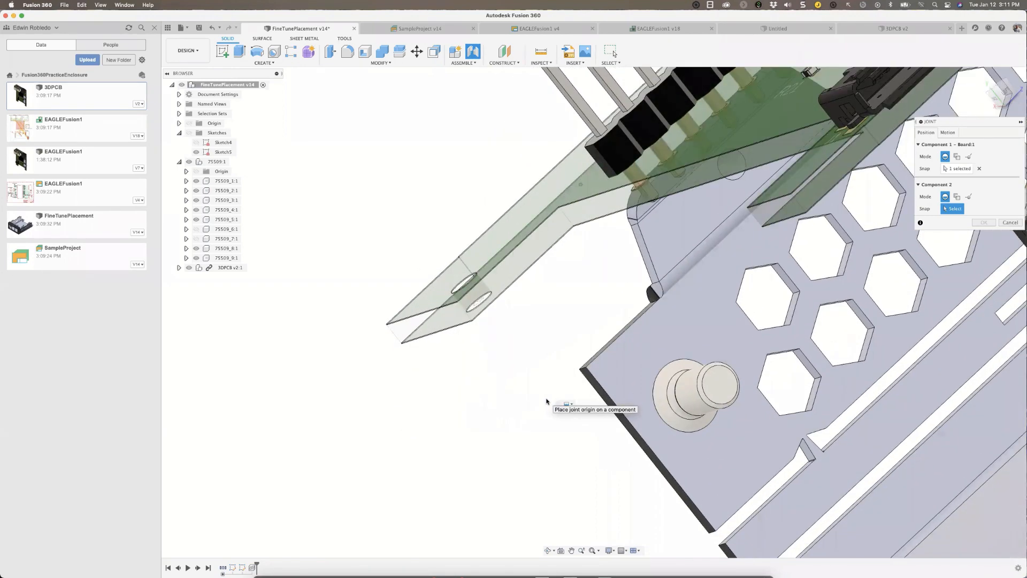
scroll(609, 420, "down", 3, "shift")
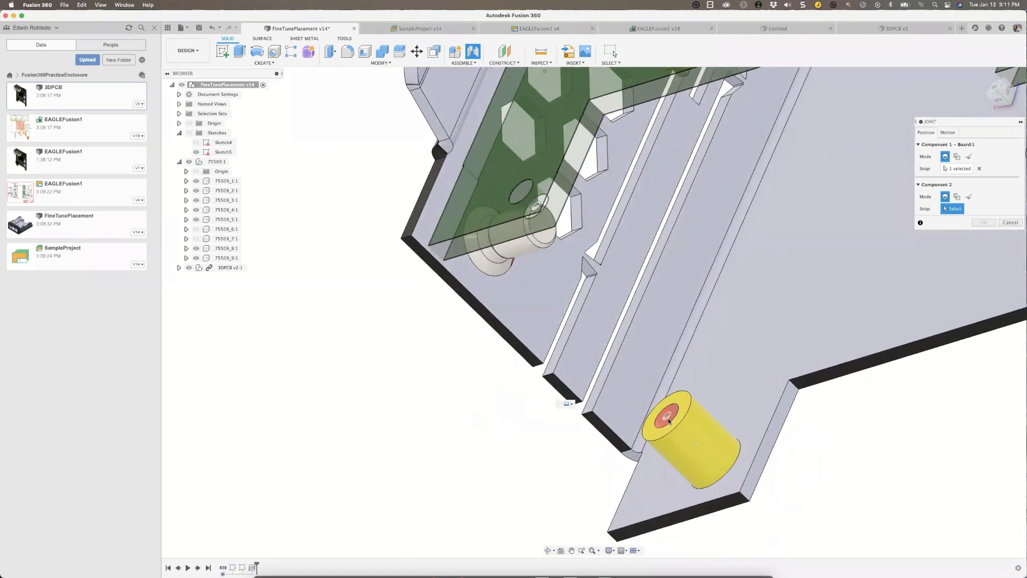
left_click(667, 418)
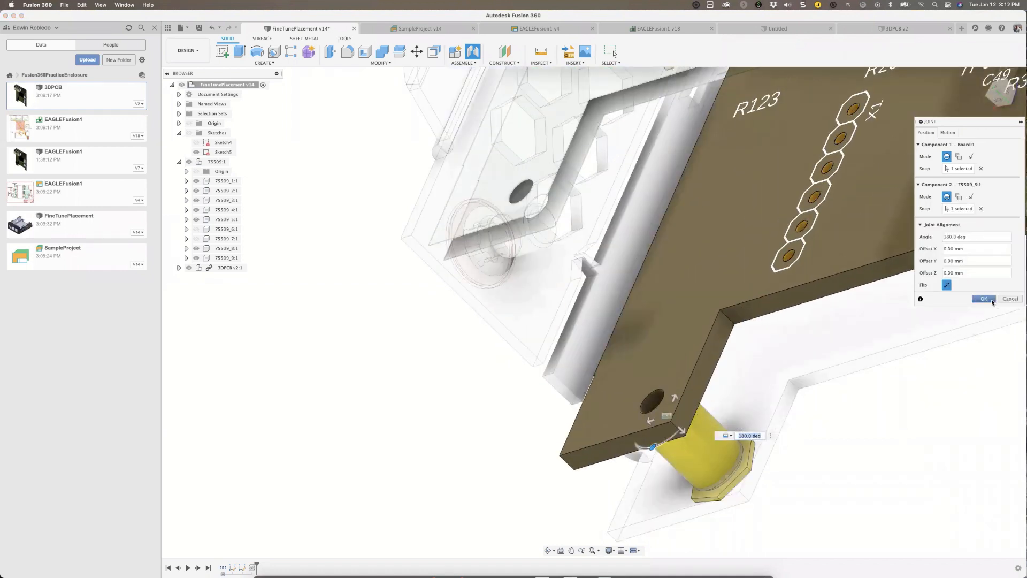
left_click(984, 299)
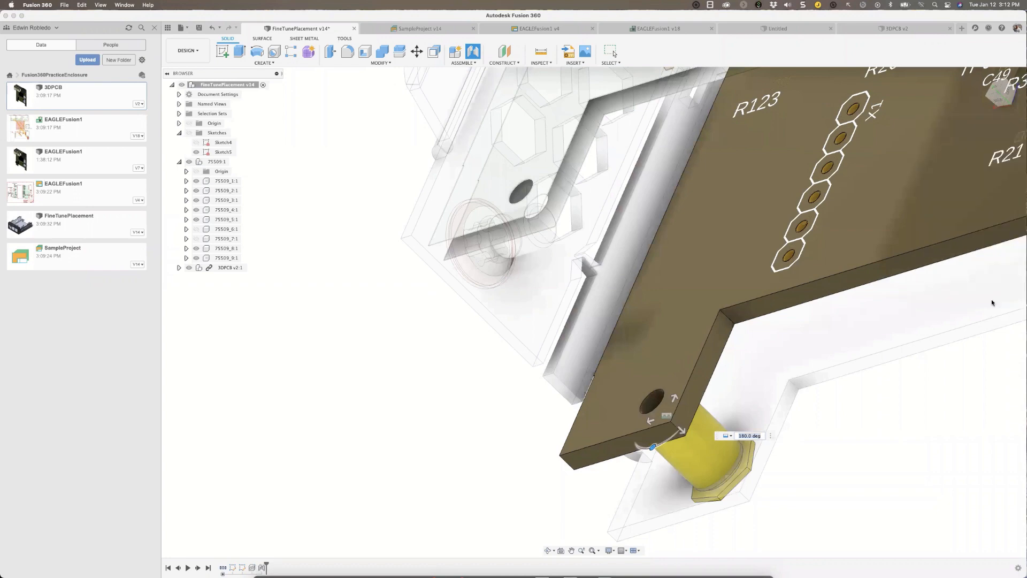
Examine how the mounted board sits in the enclosure and how the Ethernet and USB connectors align with the front cutouts.
scroll(448, 405, "down", 8)
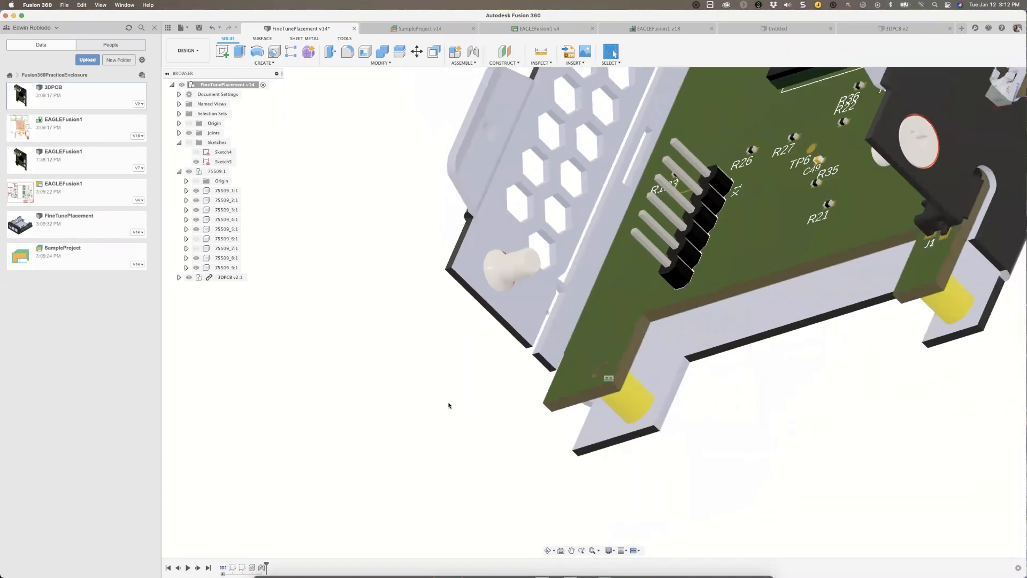
scroll(448, 406, "up", 8, "shift")
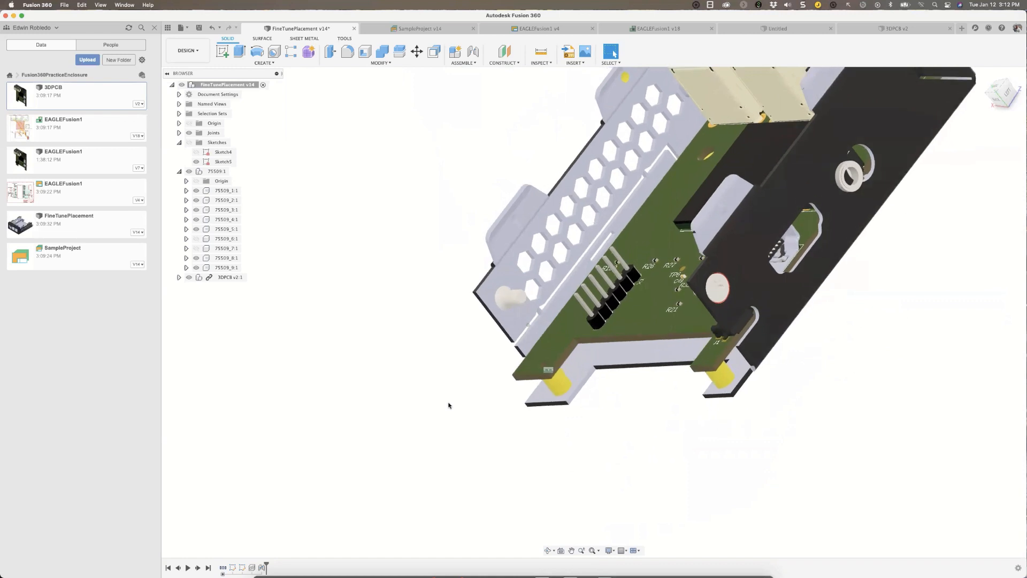
scroll(449, 406, "up", 5)
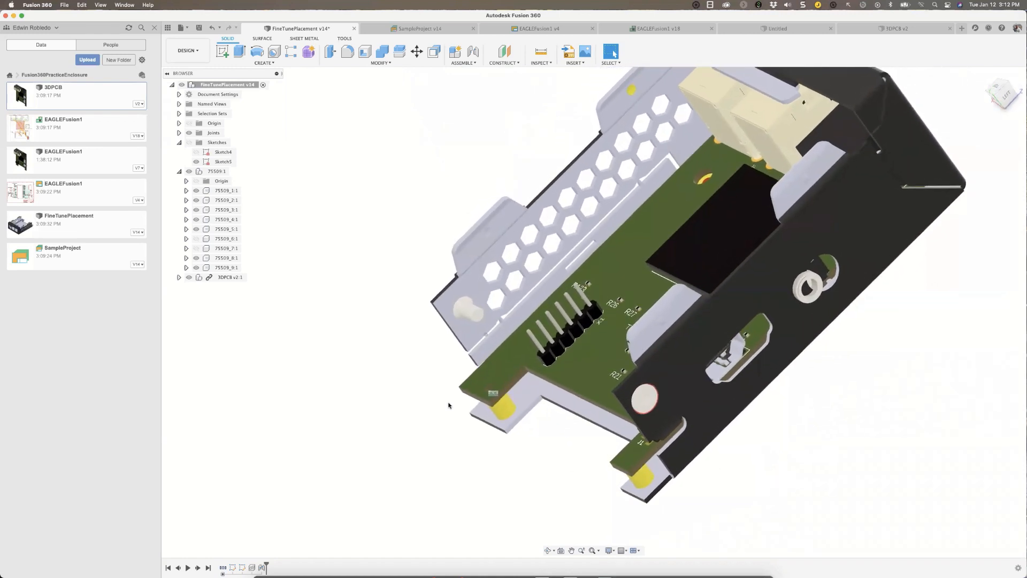
scroll(652, 239, "left", 8, "shift")
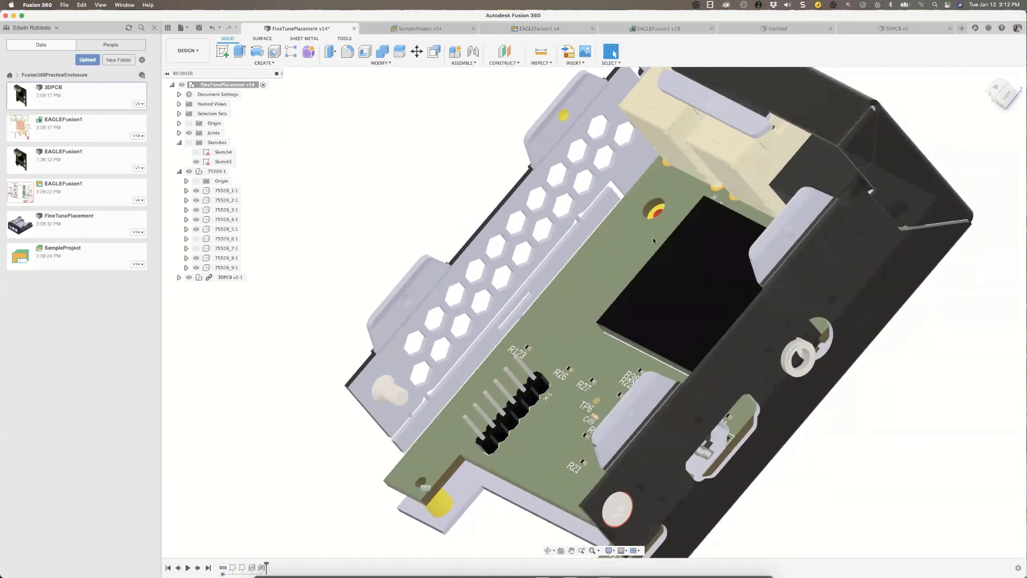
scroll(646, 246, "right", 10, "shift")
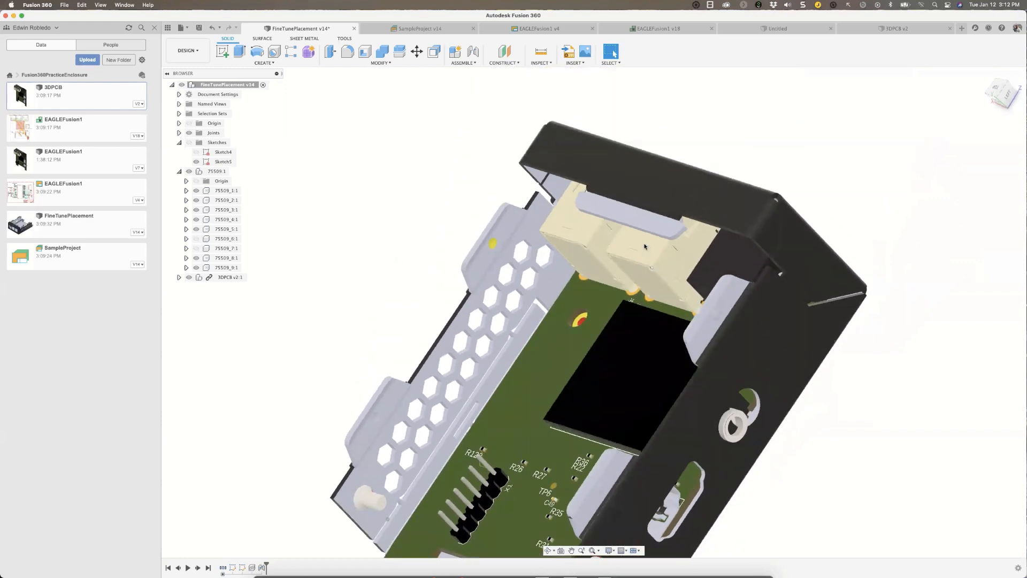
scroll(640, 244, "right", 10, "shift")
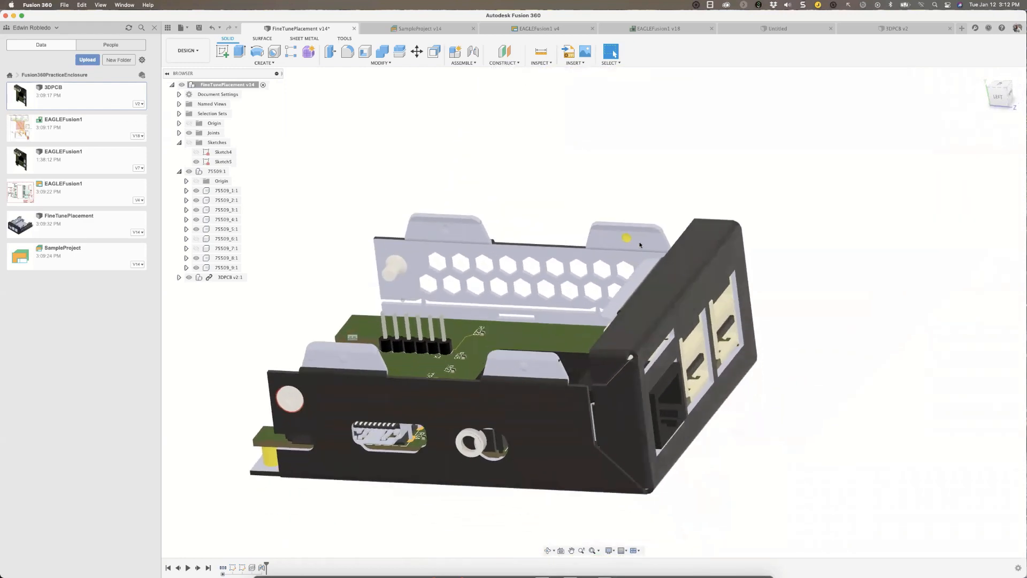
scroll(640, 245, "right", 10, "shift")
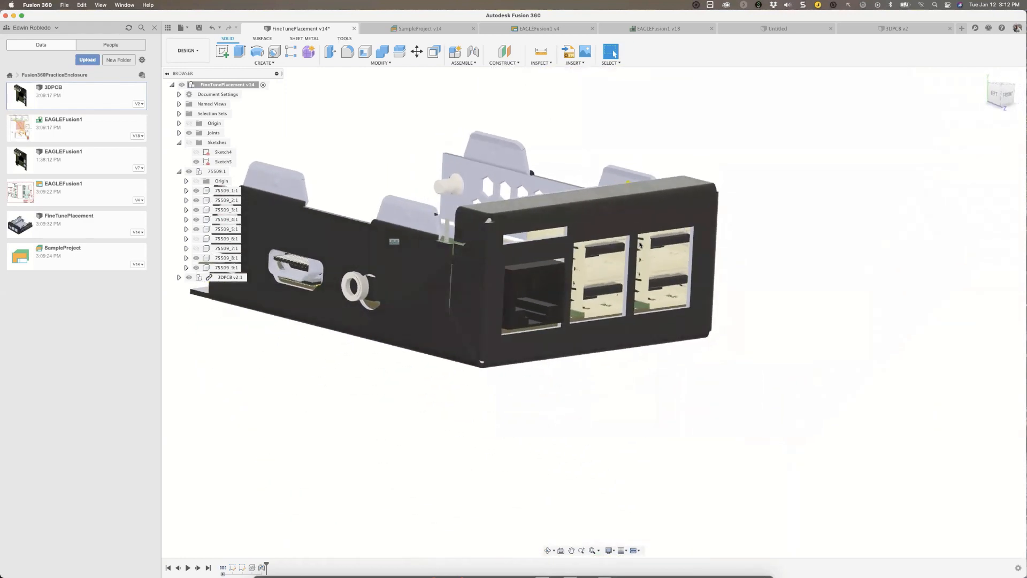
middle_click_drag(633, 251, 507, 265, "shift")
scroll(504, 266, "up", 5, "shift")
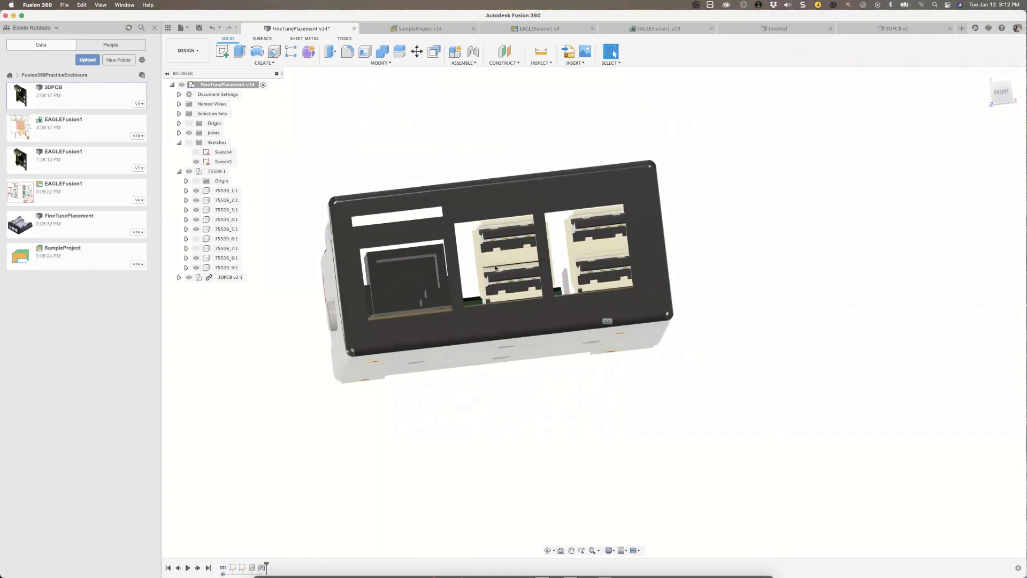
scroll(502, 266, "up", 4)
scroll(501, 264, "right", 4, "shift")
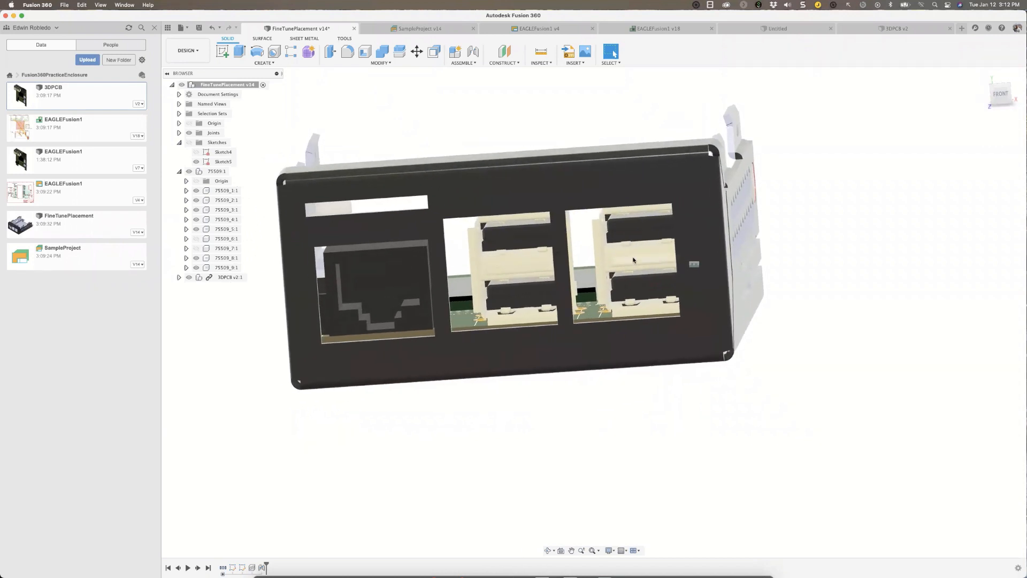
scroll(357, 279, "down", 4, "shift")
scroll(356, 278, "left", 3, "shift")
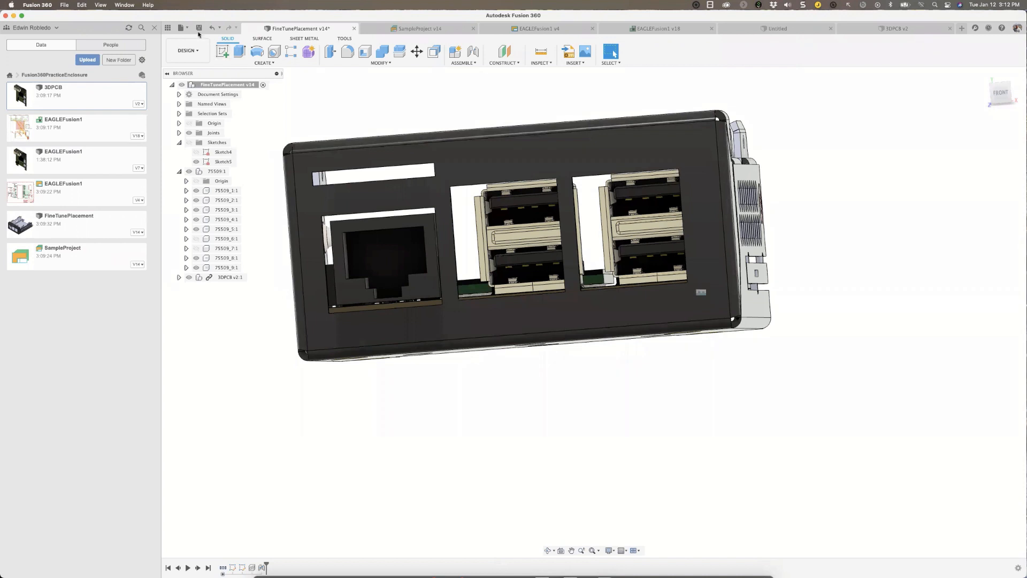
Save the enclosure design with the version description User Saved, and open the inserted 3DPCB for editing in place.
left_click(198, 28)
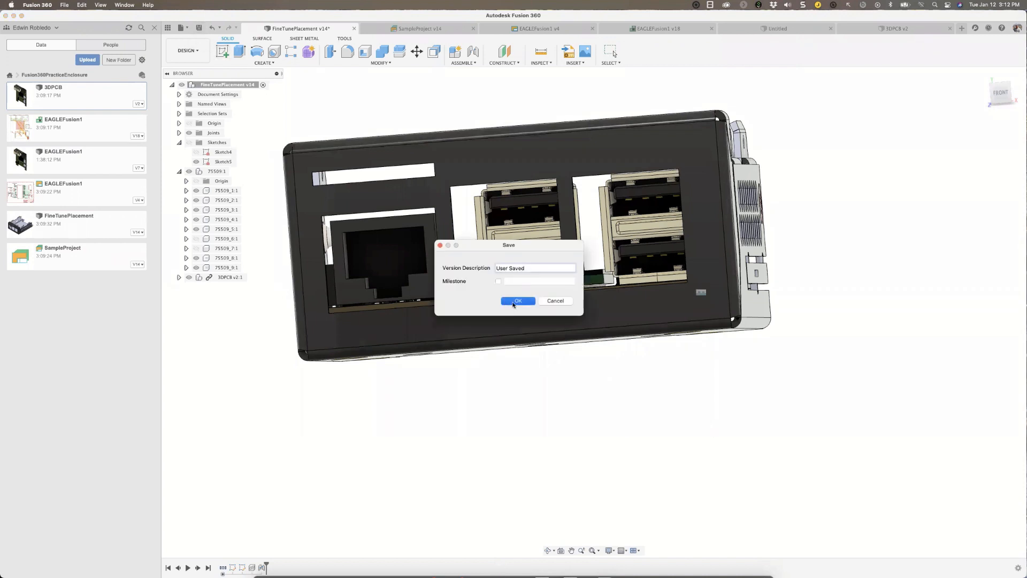
left_click(517, 302)
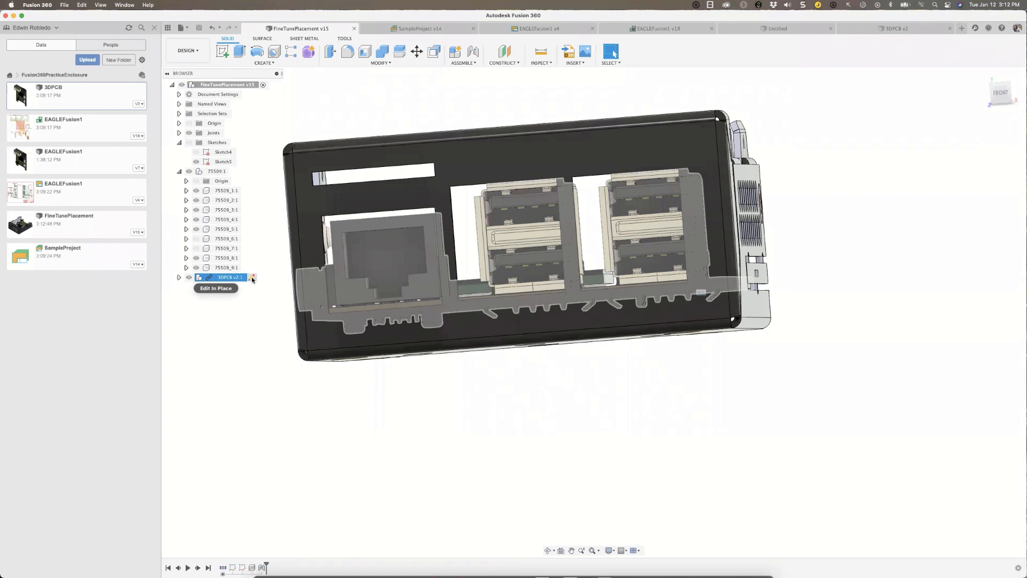
left_click(257, 278)
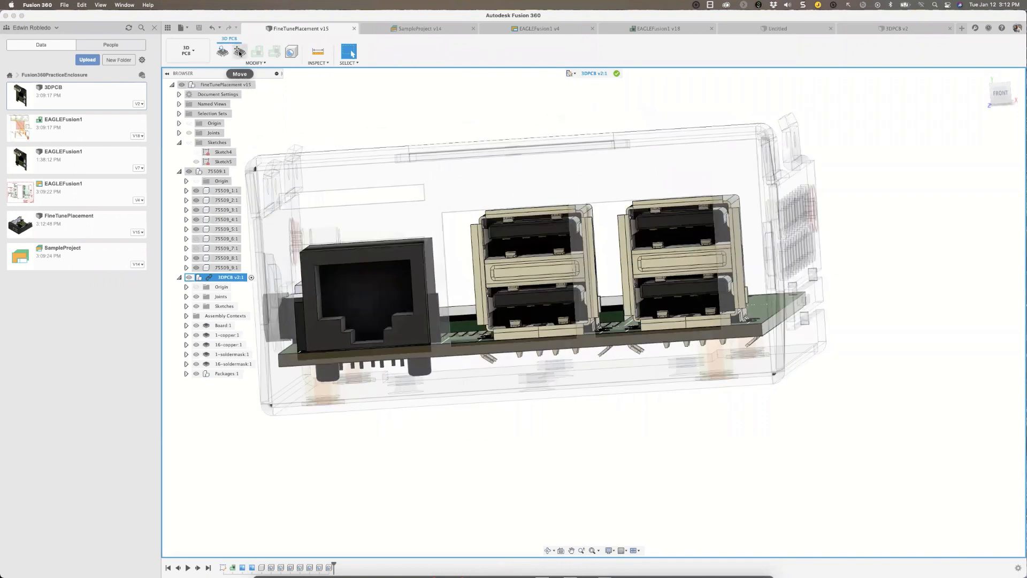
Move the middle USB connector -3 mm in X to align it with its enclosure cutout.
left_click(239, 52)
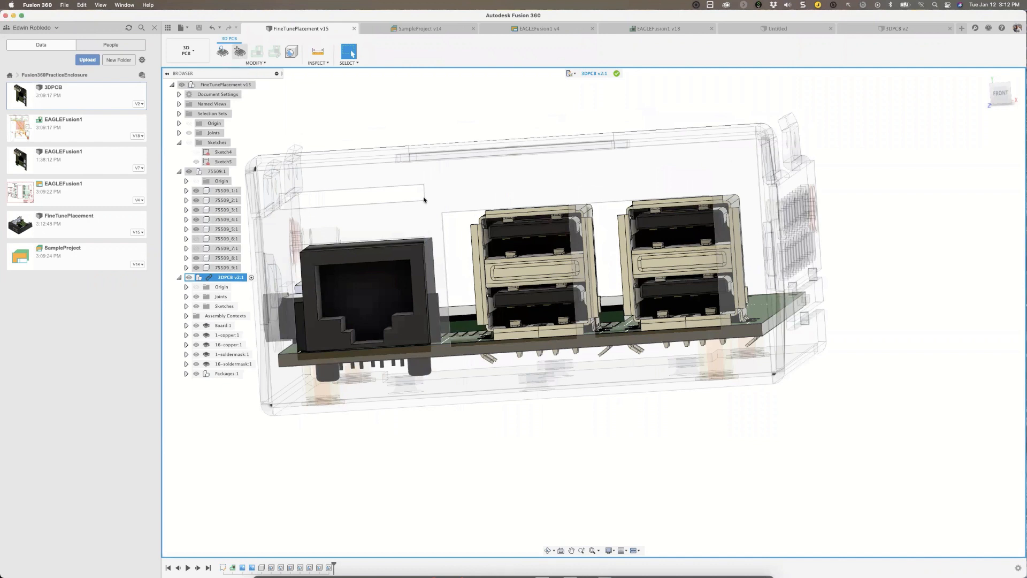
left_click(541, 270)
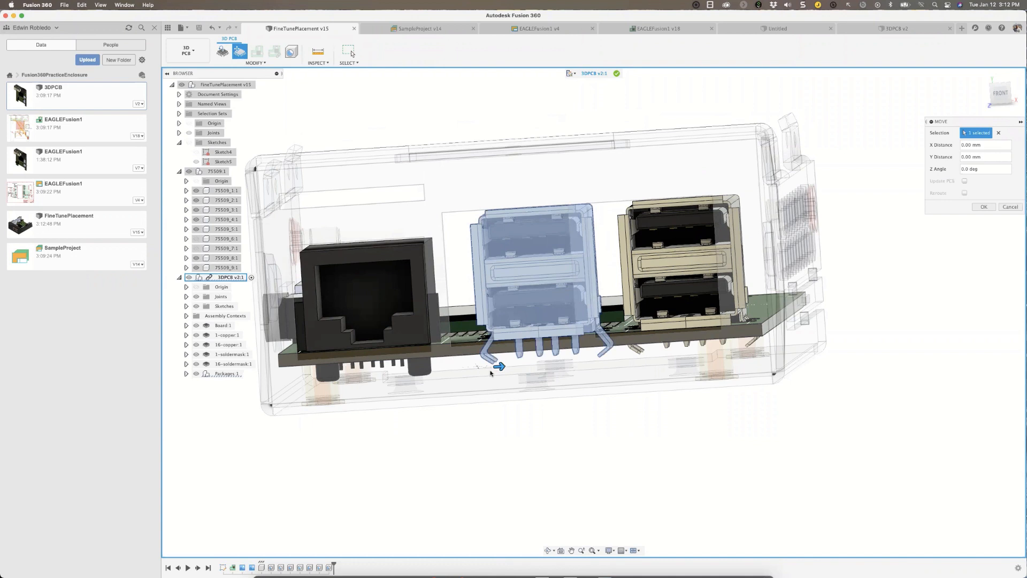
left_click_drag(500, 366, 476, 369)
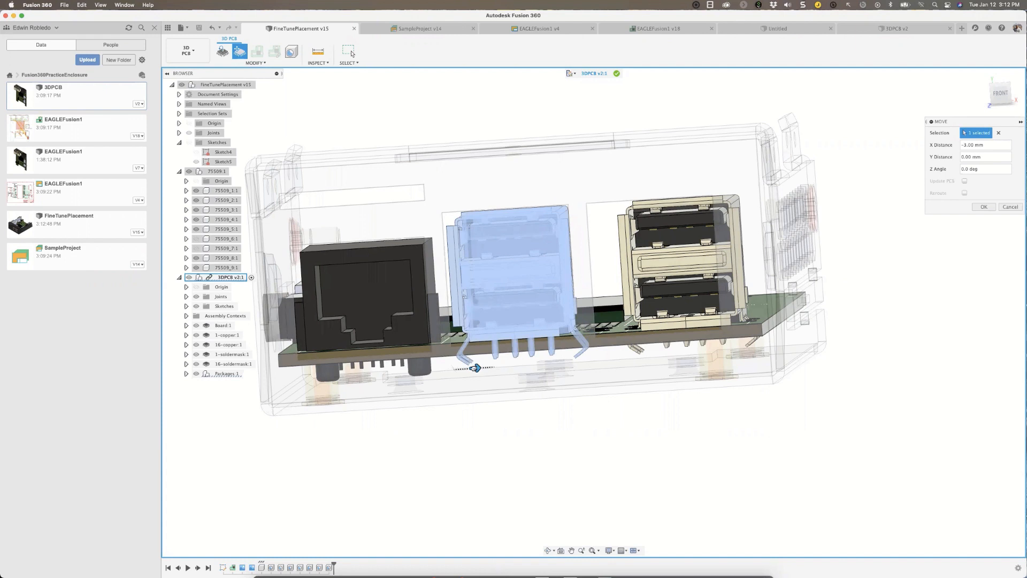
left_click_drag(475, 368, 475, 369)
scroll(472, 369, "left", 5, "shift")
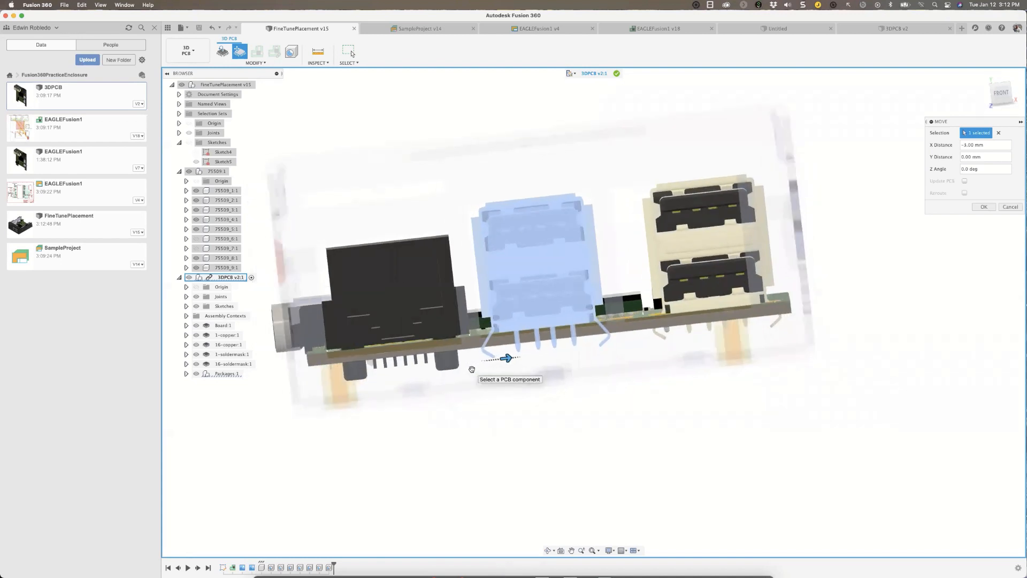
scroll(472, 369, "up", 3, "shift")
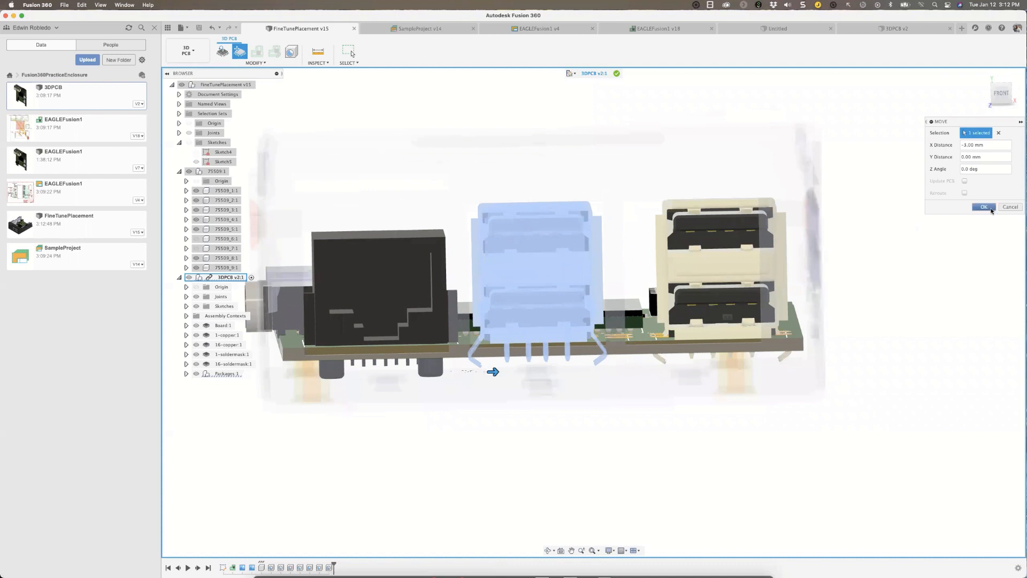
key("Return")
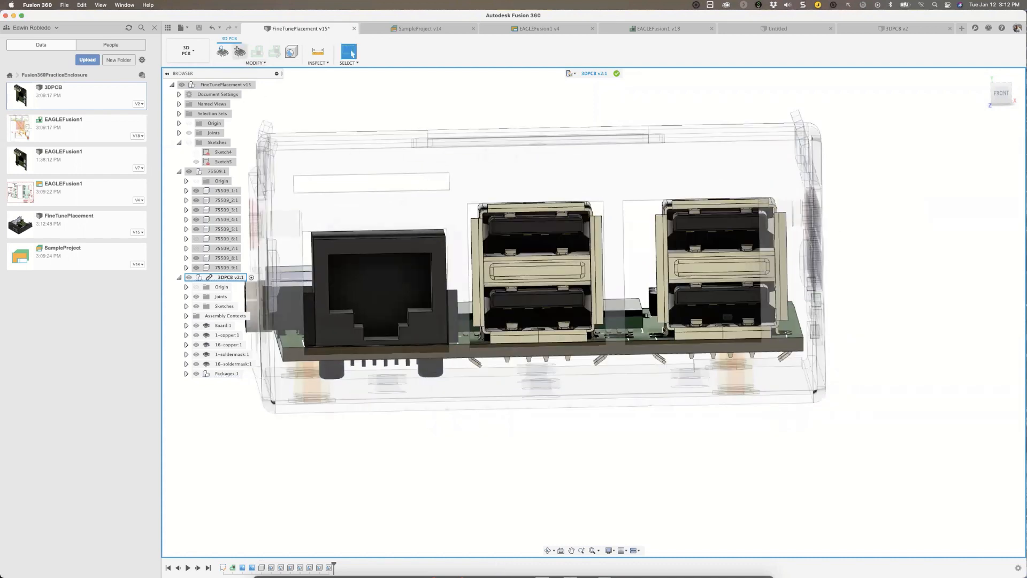
Move the outer USB connector, farthest from the Ethernet jack, -3.5 mm in X to align it with its cutout.
left_click(240, 51)
left_click(714, 272)
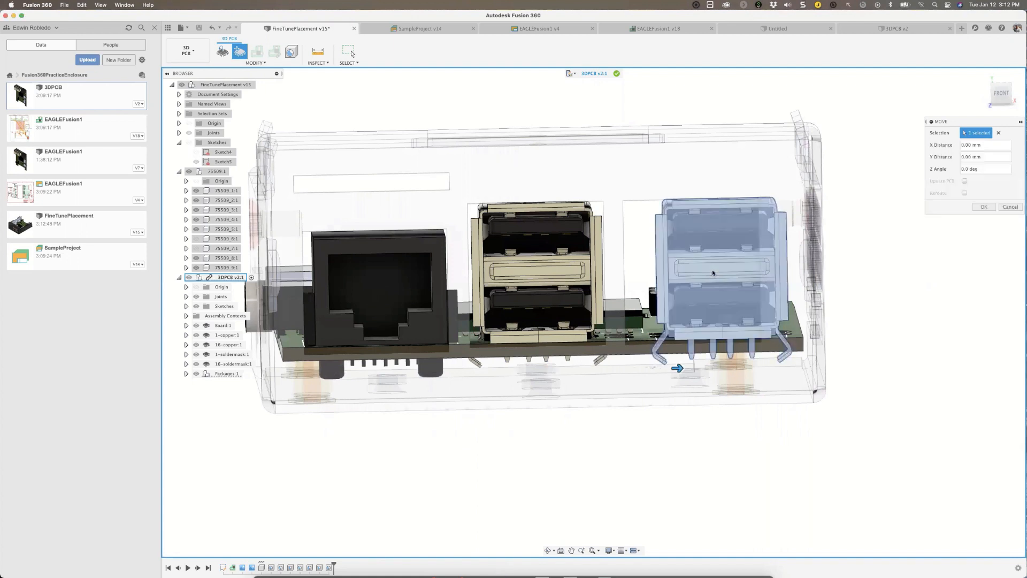
left_click_drag(678, 368, 653, 368)
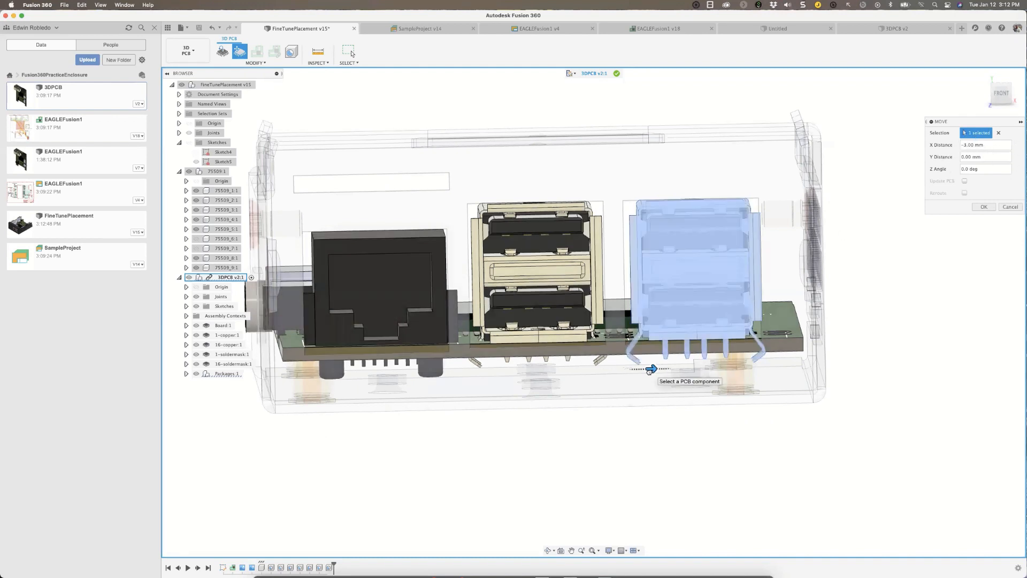
left_click_drag(649, 369, 650, 372)
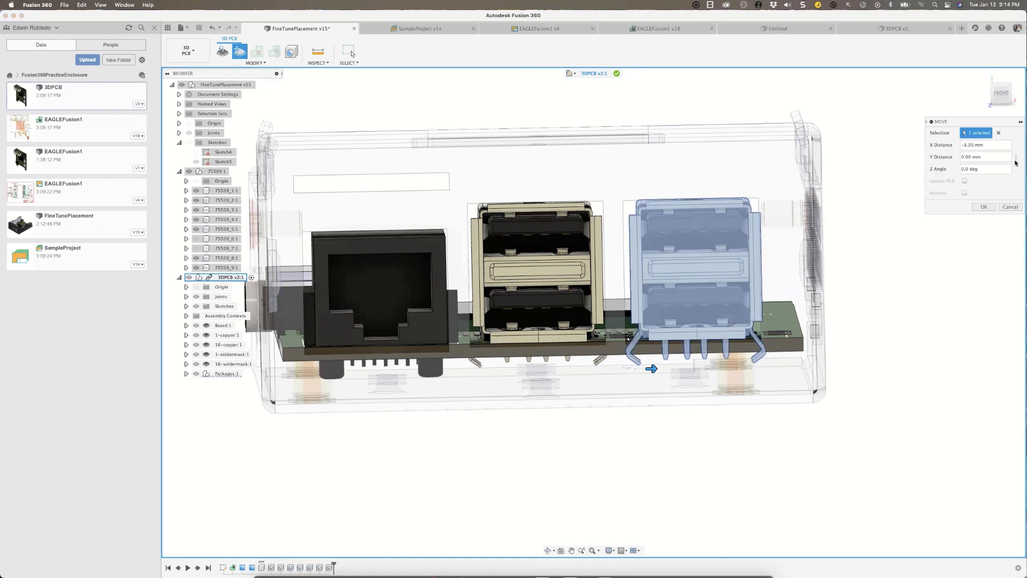
key("Return")
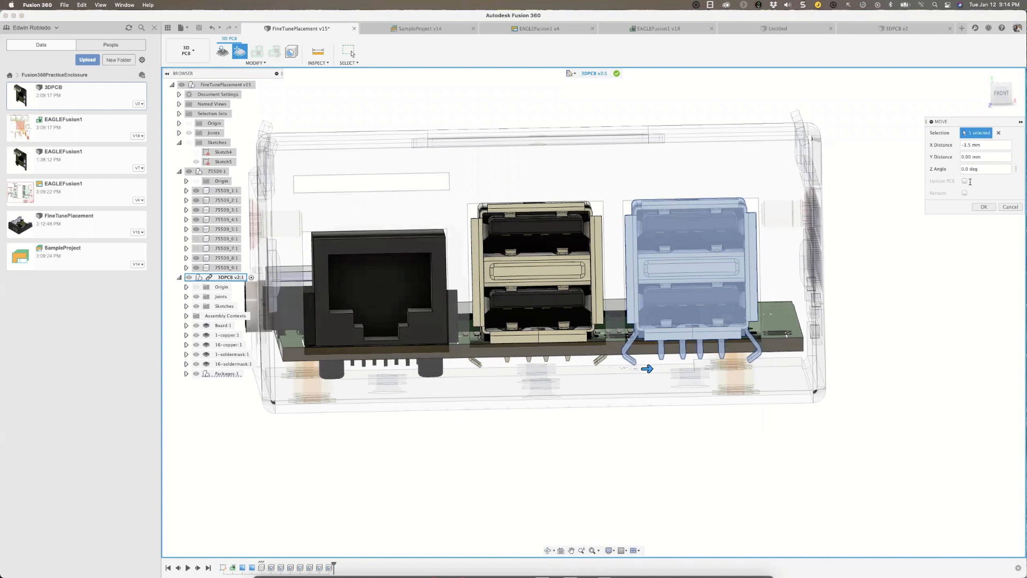
left_click(983, 208)
Move the Ethernet connector -0.5 mm in X to align it with its enclosure cutout.
left_click(240, 51)
left_click(365, 270)
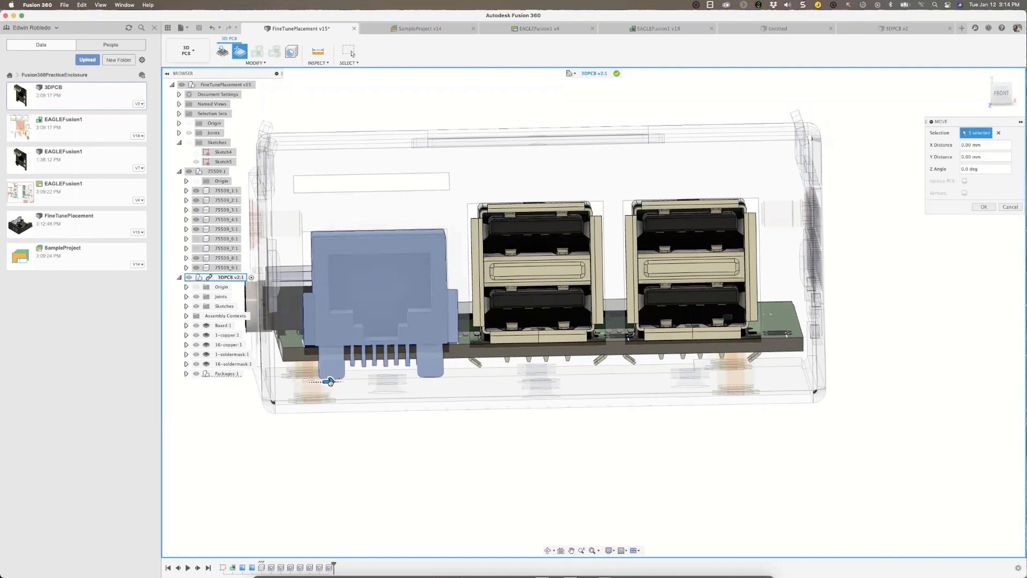
mouse_move(329, 383)
left_mouse_down()
mouse_move(346, 382)
mouse_move(330, 382)
left_mouse_up()
type("-")
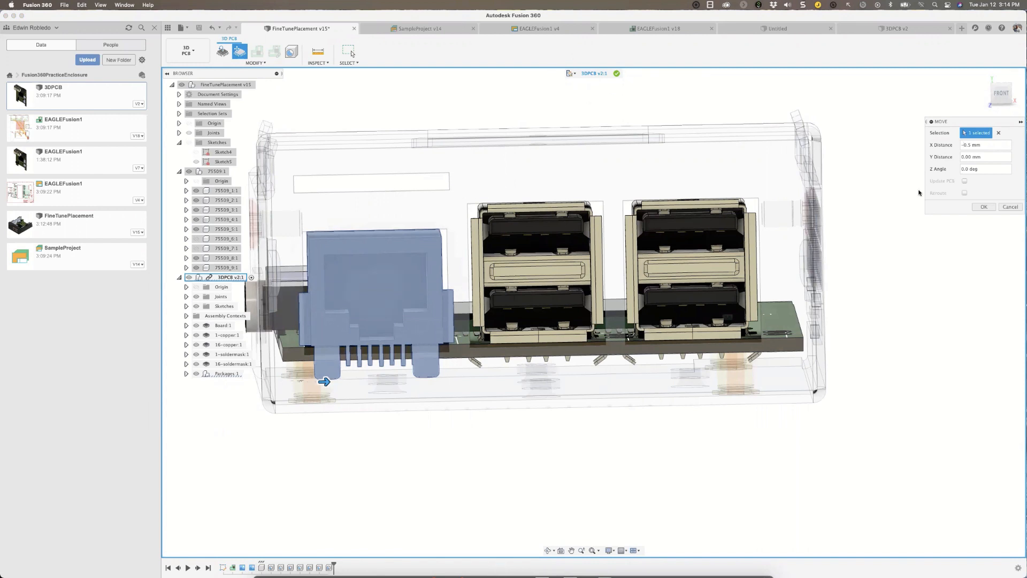
left_click(983, 208)
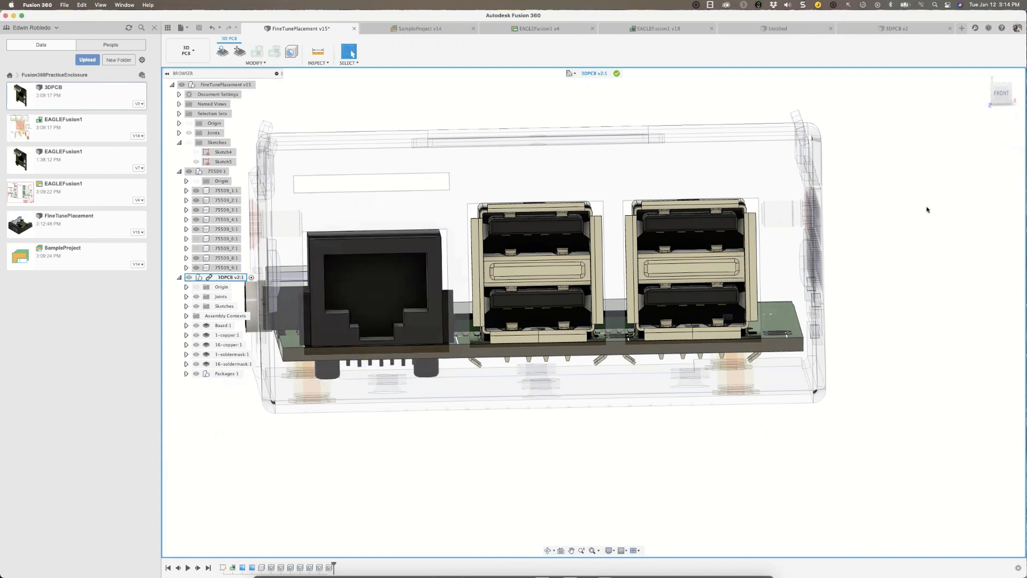
End the in-place edit of the 3DPCB and save the enclosure and board designs with the version description User Saved.
left_click(618, 73)
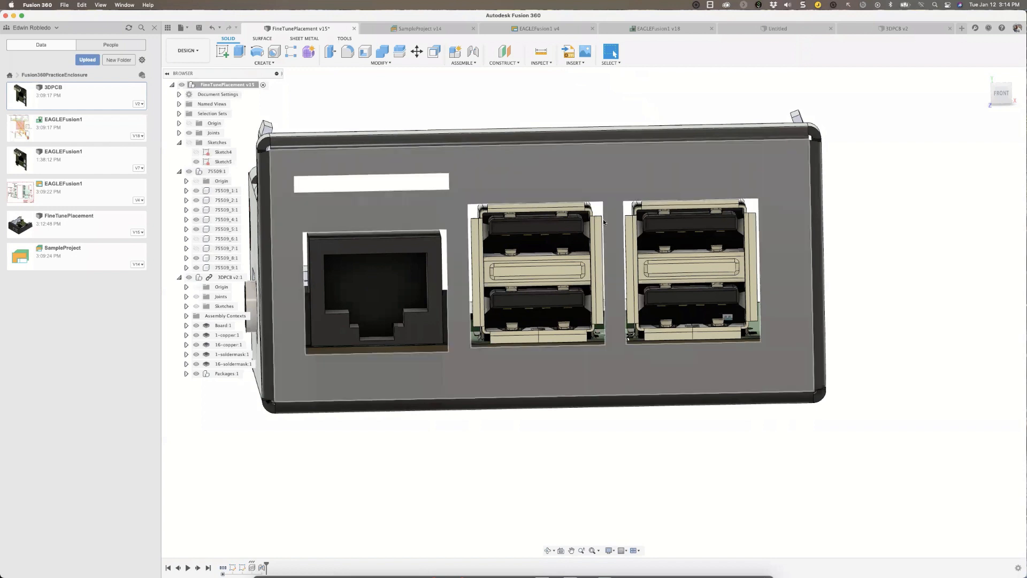
middle_click_drag(493, 458, 518, 468)
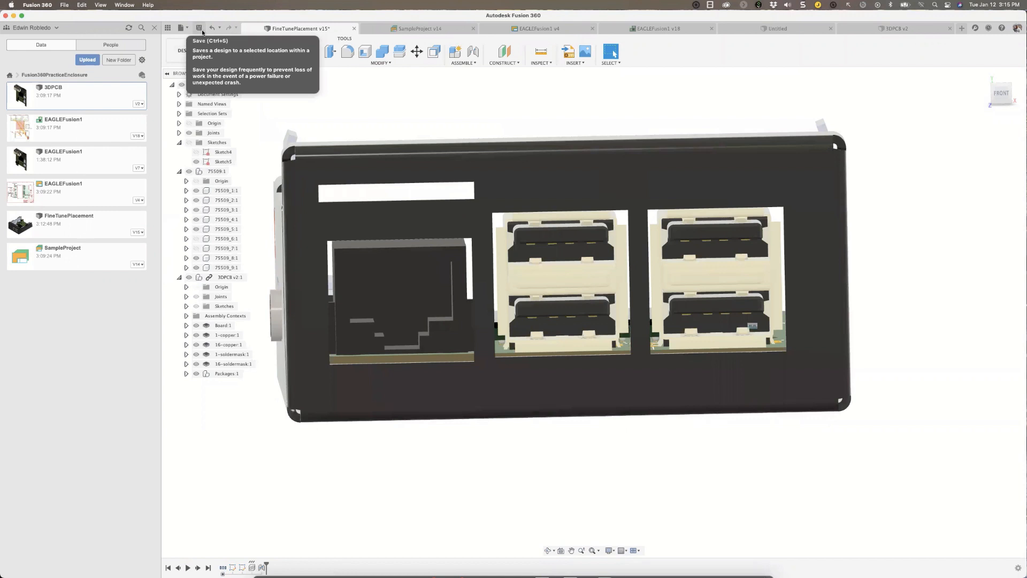
left_click(199, 28)
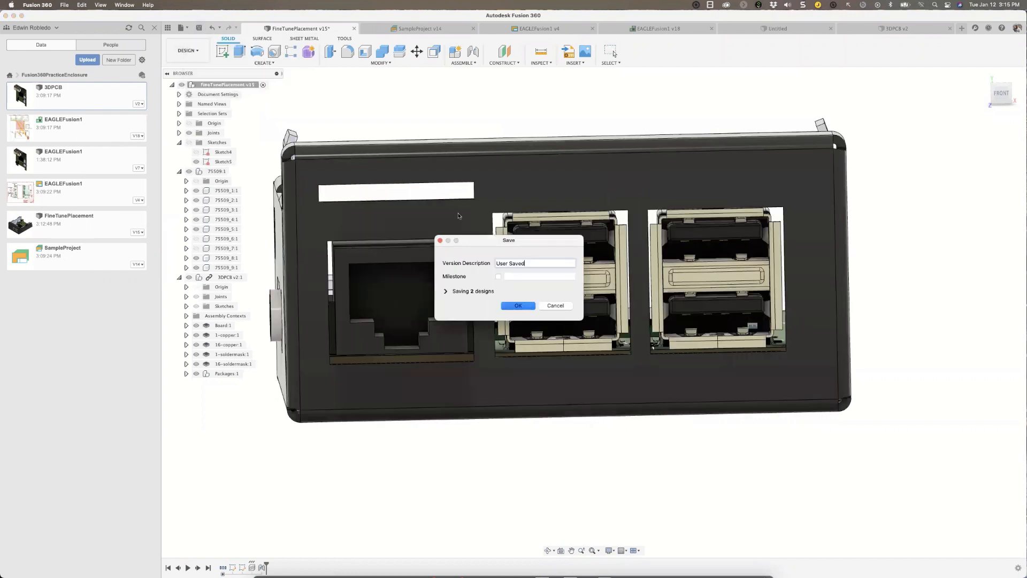
left_click(525, 307)
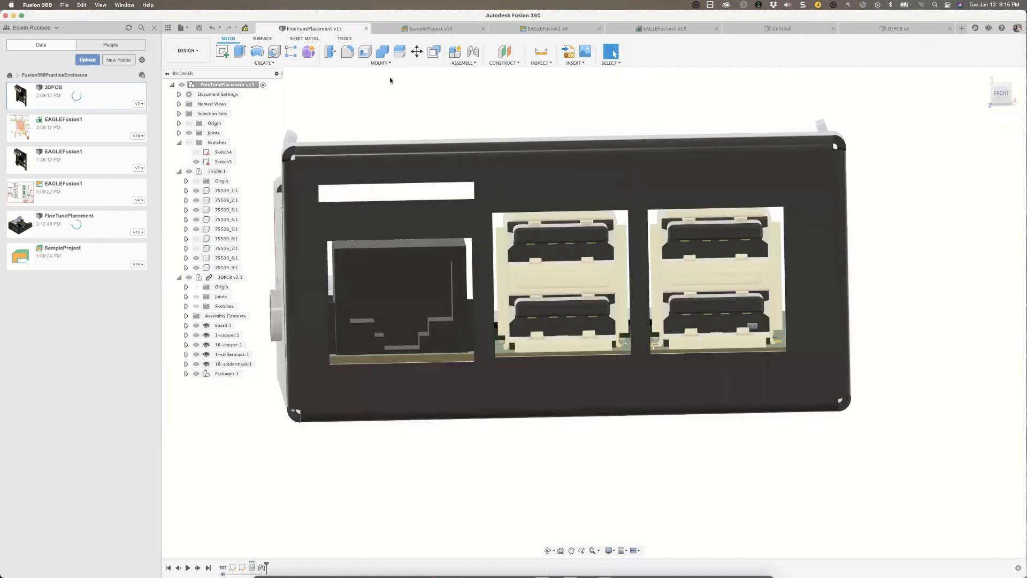
Close the outdated 3DPCB v2 document and reopen the latest version of 3DPCB from the project files.
left_click(927, 32)
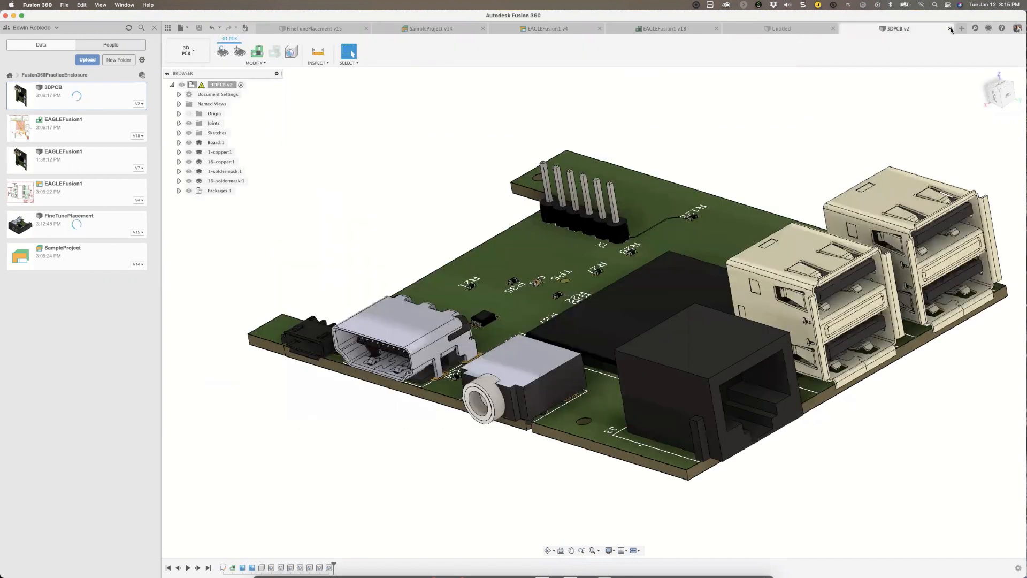
left_click(951, 29)
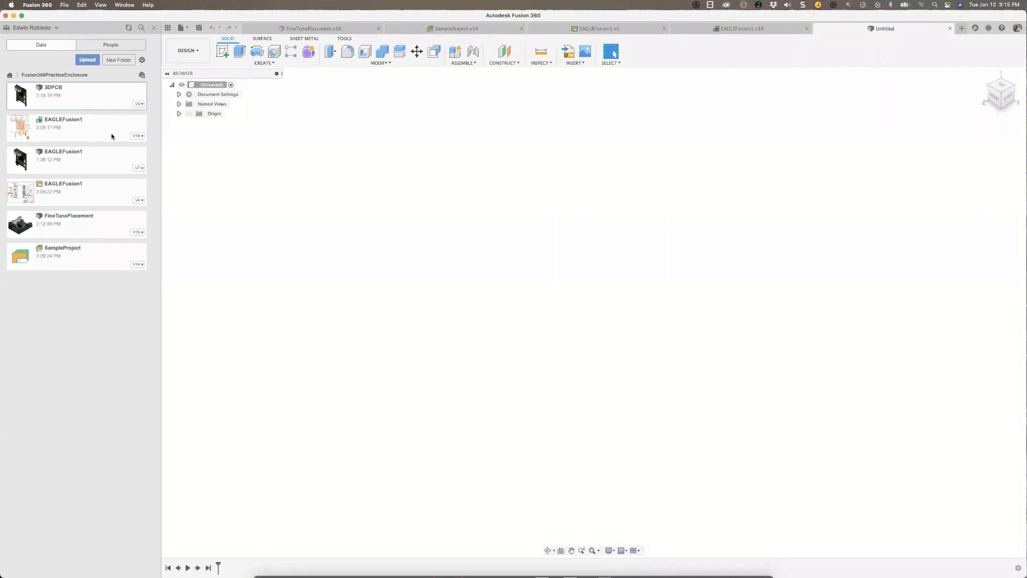
double_click(62, 98)
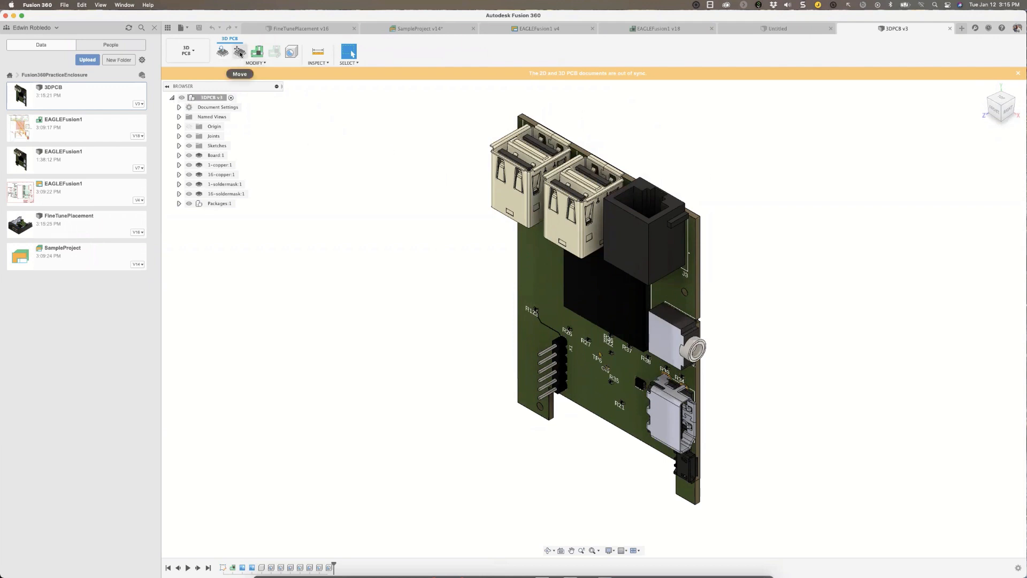
Push the connector placement changes from the 3D PCB to the 2D PCB.
left_click(240, 52)
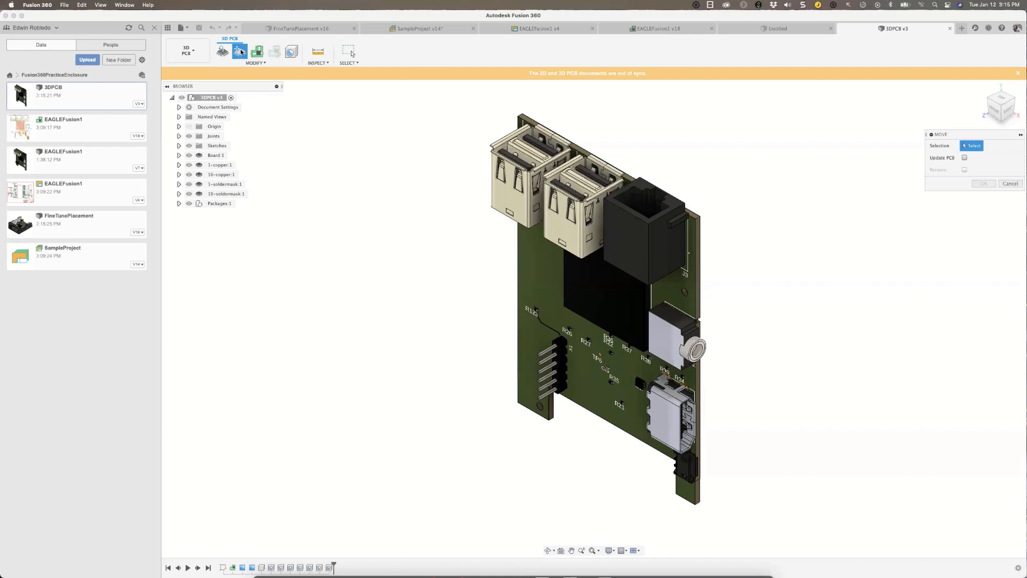
left_click(1005, 185)
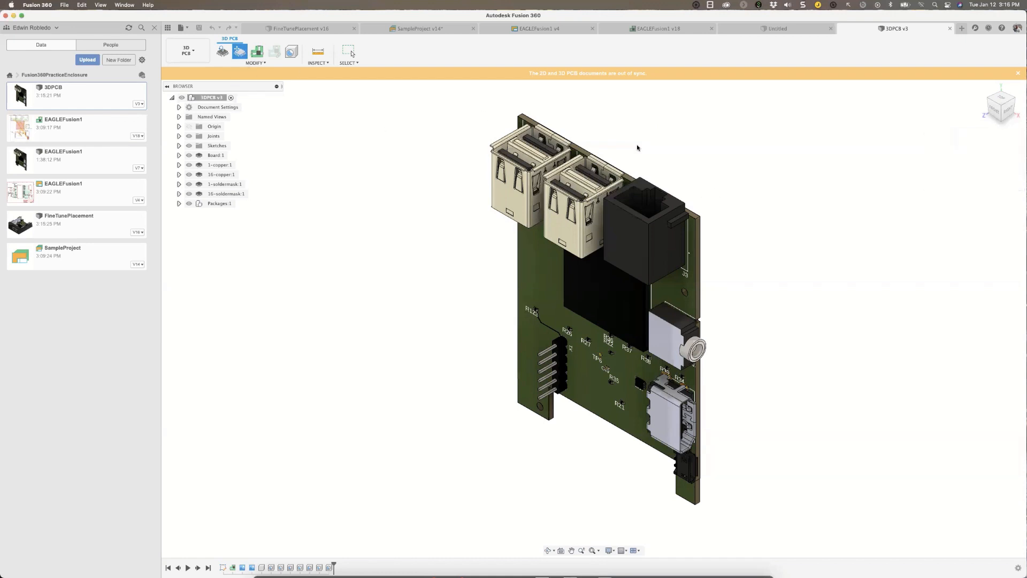
left_click(260, 54)
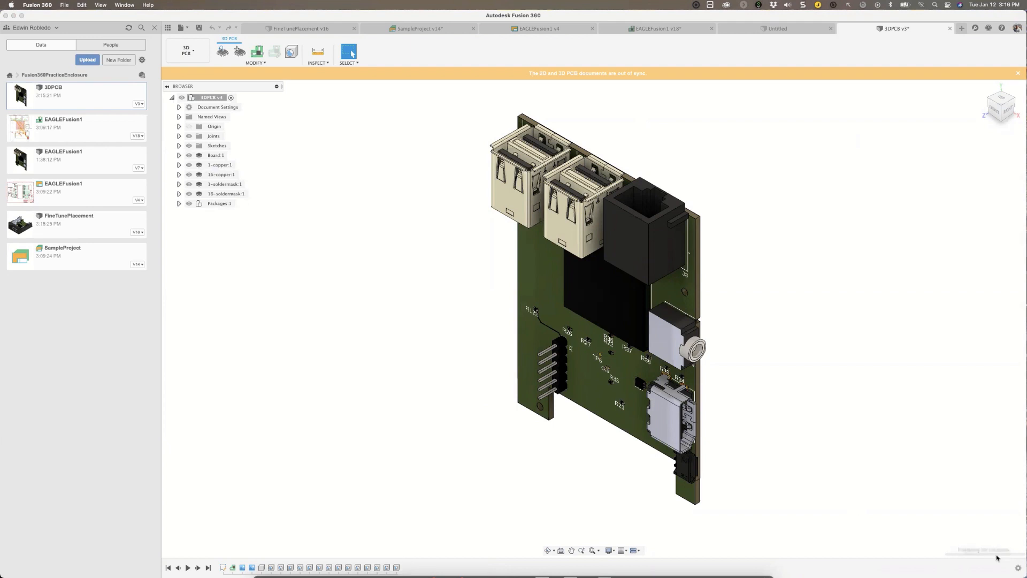
Save the 3DPCB design with the version description "Fine tune placement".
key("super+s")
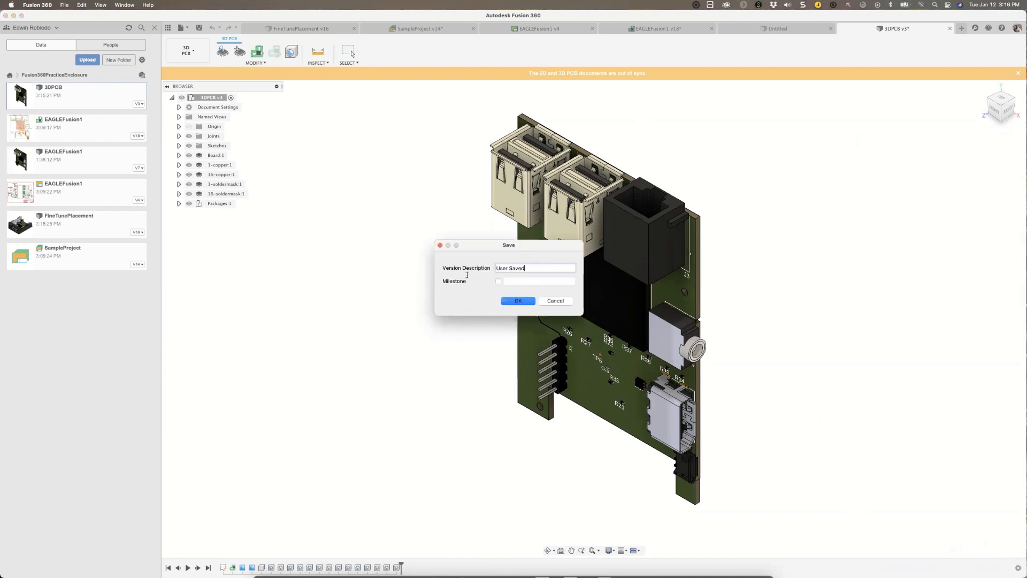
left_click_drag(520, 266, 480, 264)
type("Fine tune placement")
key("Return")
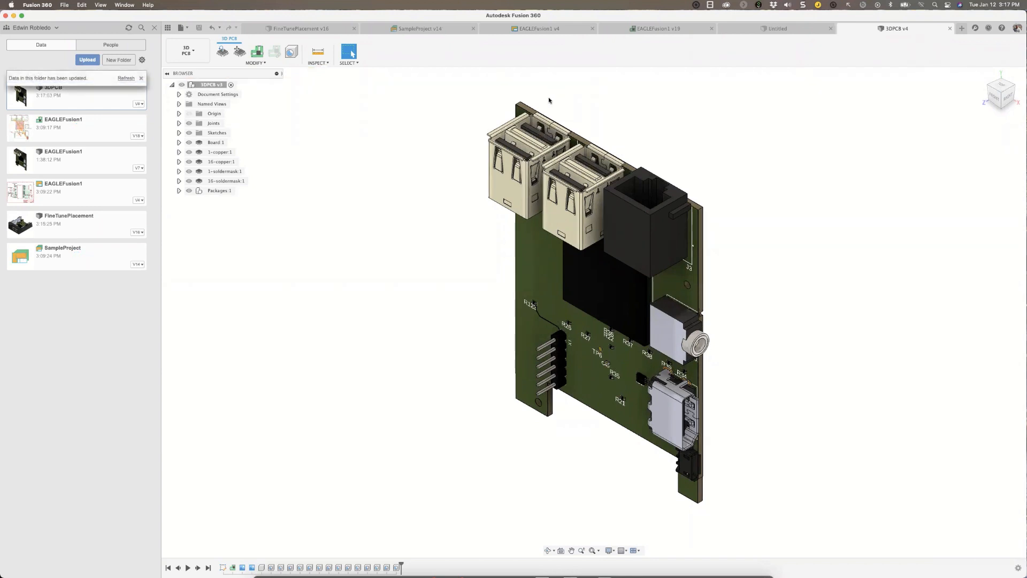
Return to the FineTunePlacement enclosure design and refresh the project's file list.
middle_click_drag(549, 101, 268, 41, "shift")
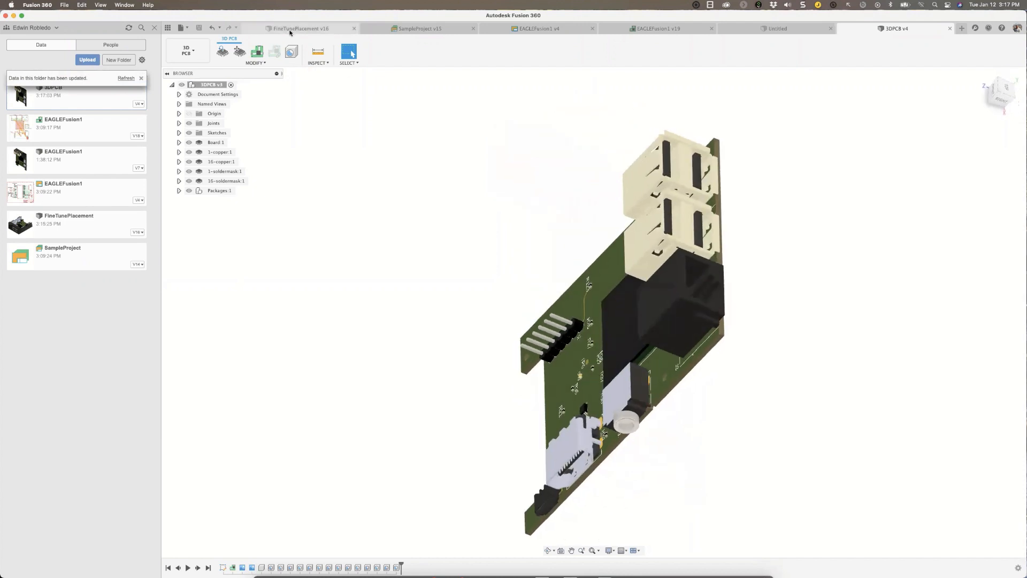
left_click(290, 33)
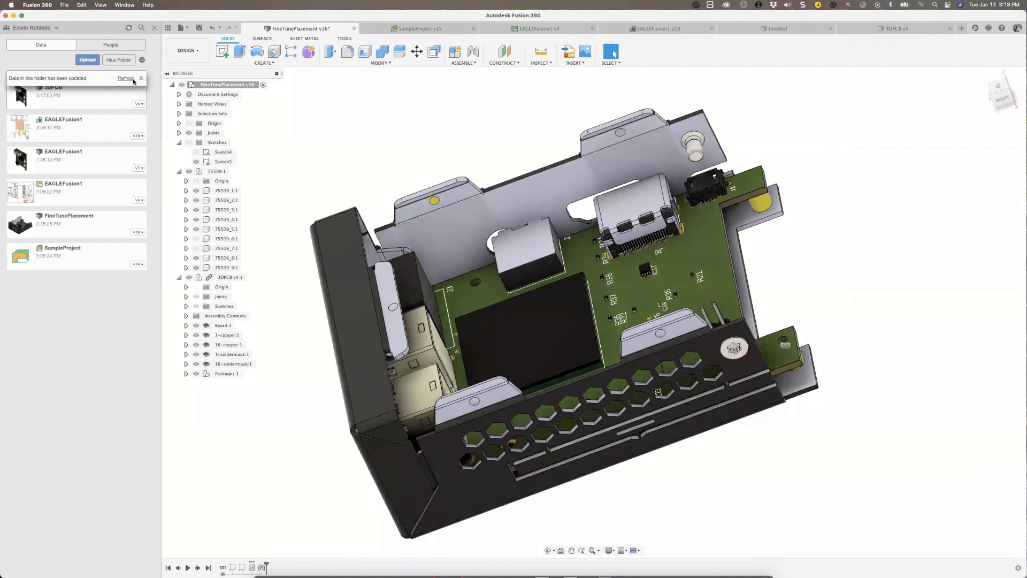
left_click(123, 79)
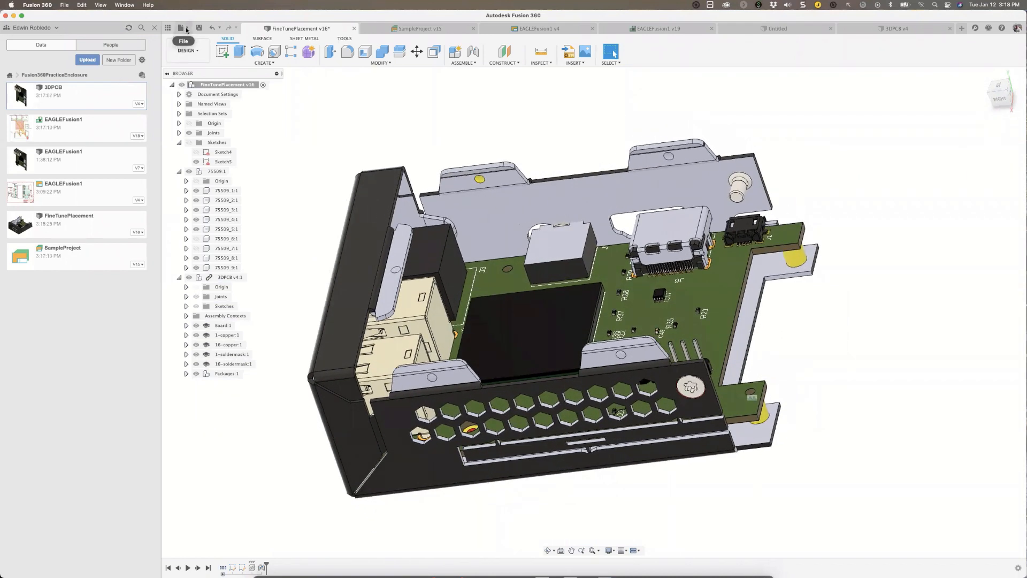
Create a new electronics library and start a new 3D package in it.
left_click(187, 29)
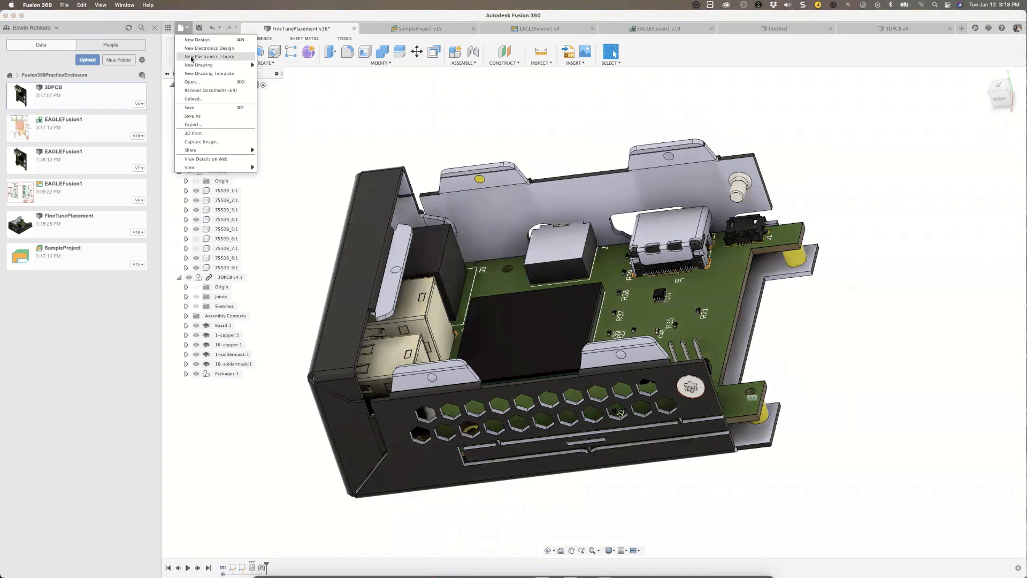
left_click(191, 57)
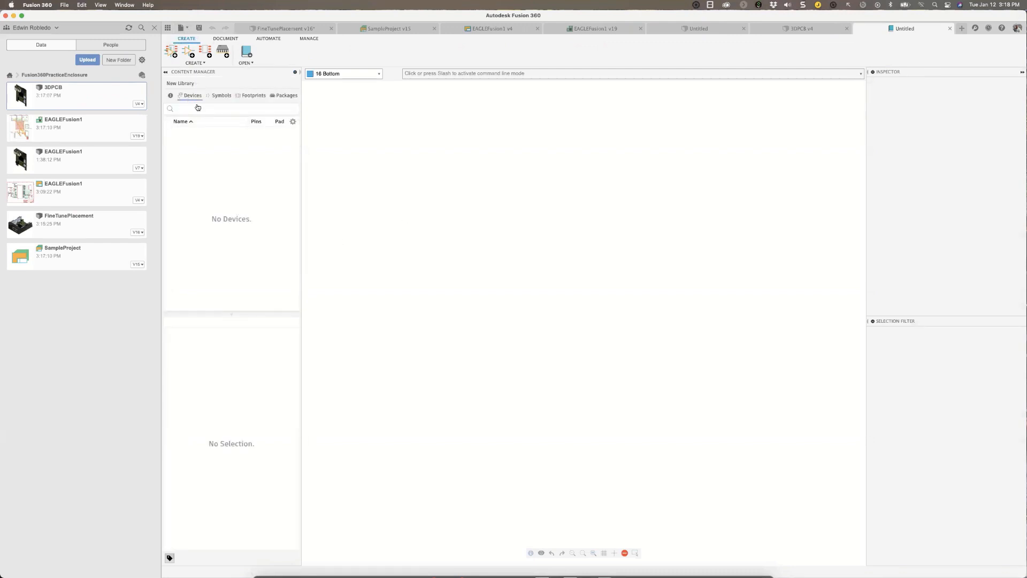
left_click(280, 97)
left_click(219, 52)
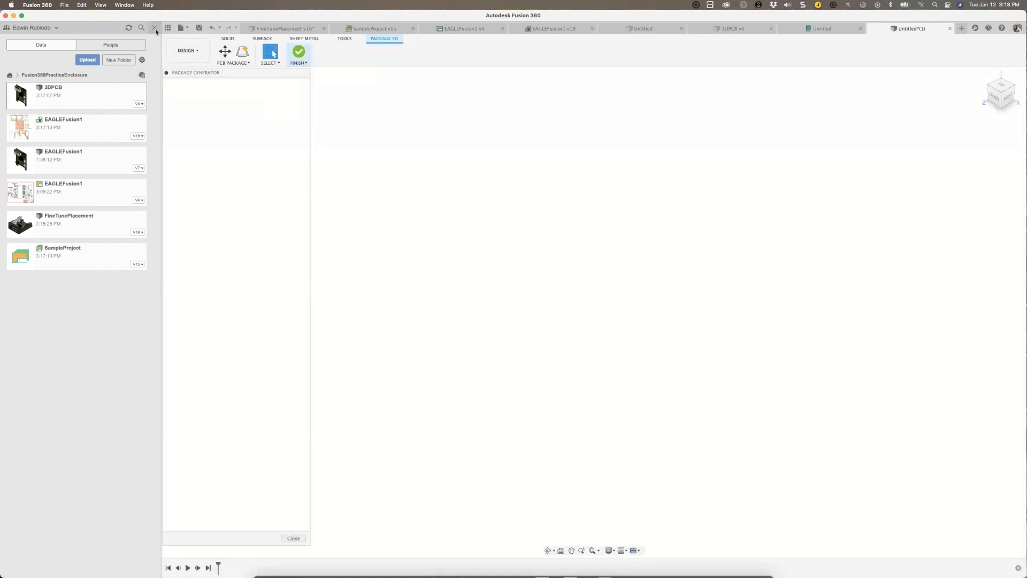
Find the QFP type in the package generator and generate its 3D model with the default parameters.
left_click(155, 28)
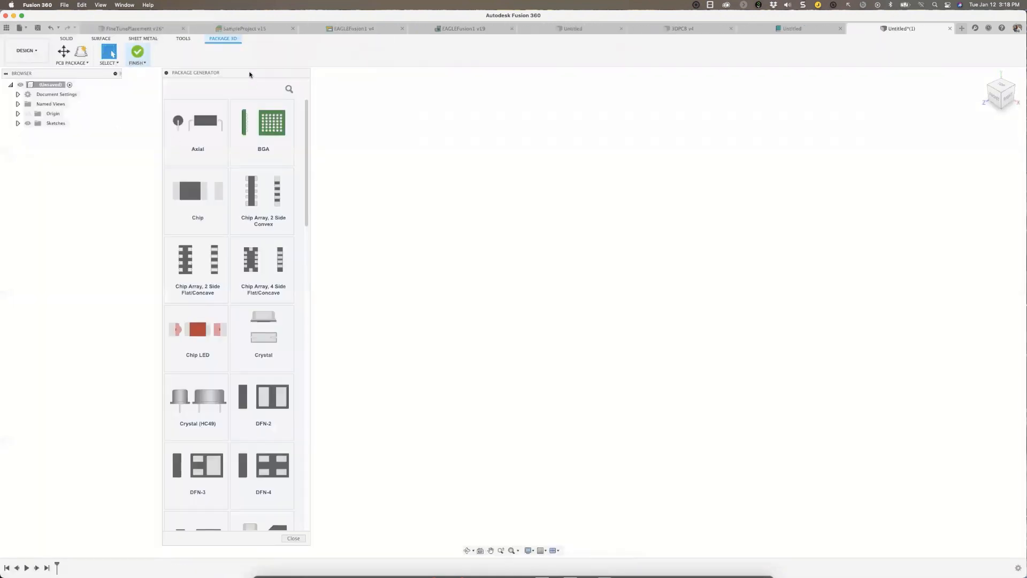
left_click_drag(240, 76, 191, 79)
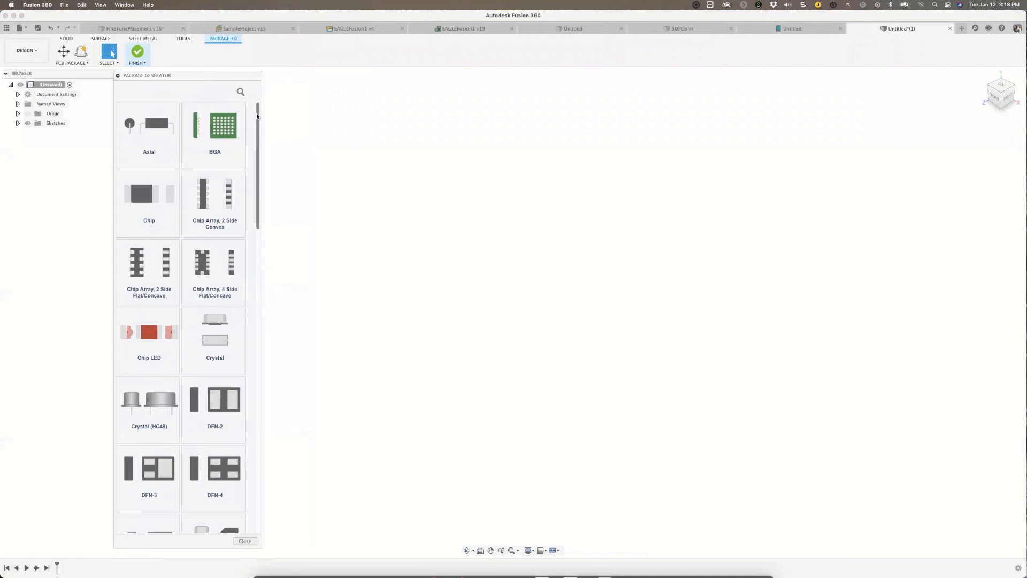
scroll(257, 127, "down", 1)
scroll(256, 126, "down", 5)
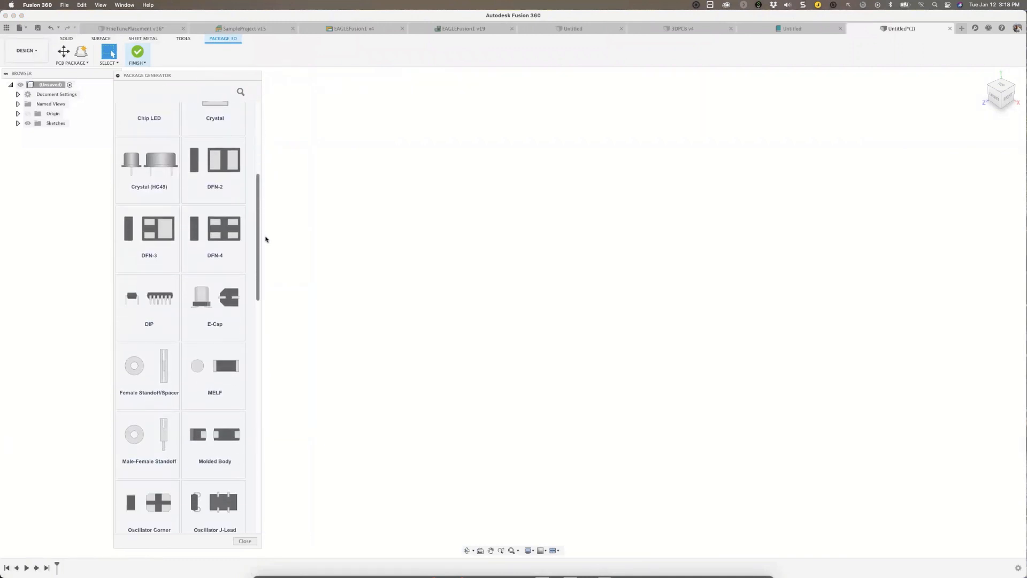
scroll(259, 222, "down", 6)
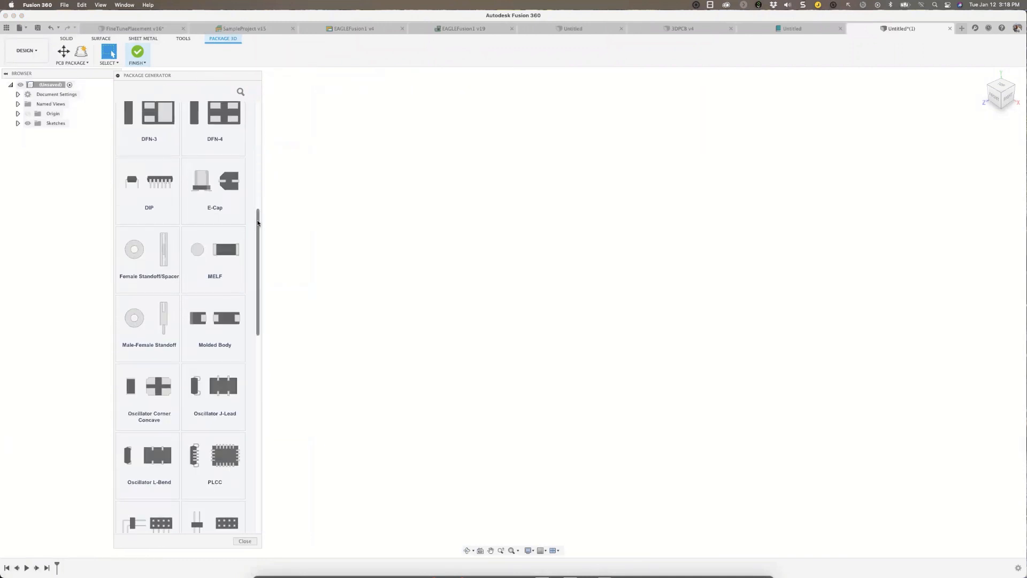
scroll(254, 287, "down", 2)
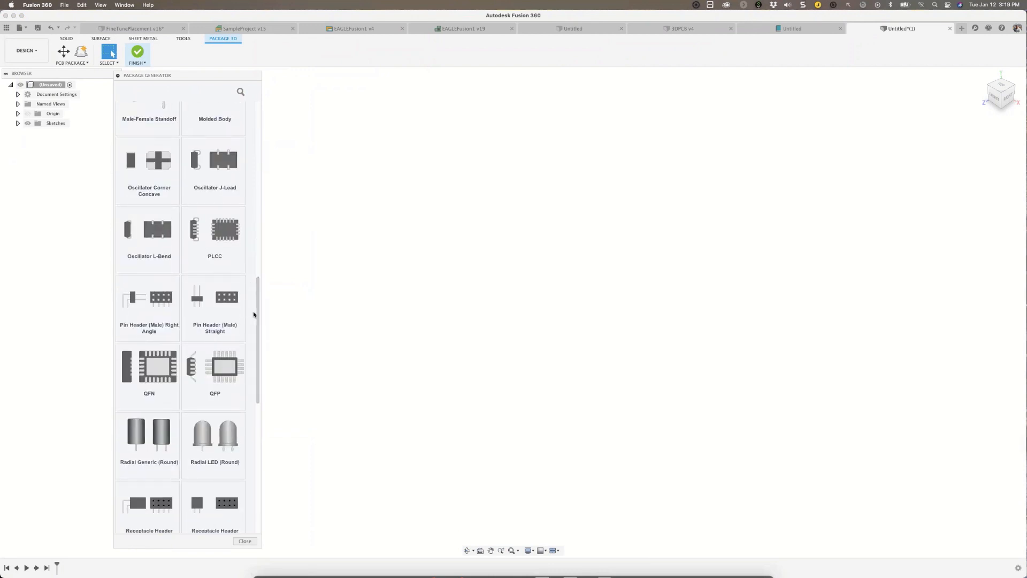
left_click(216, 366)
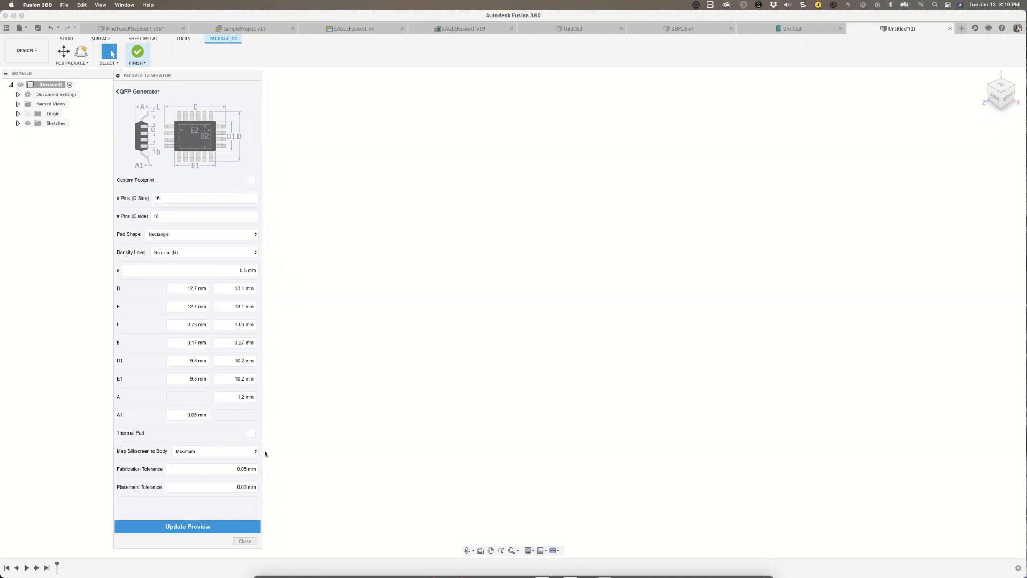
left_click(194, 529)
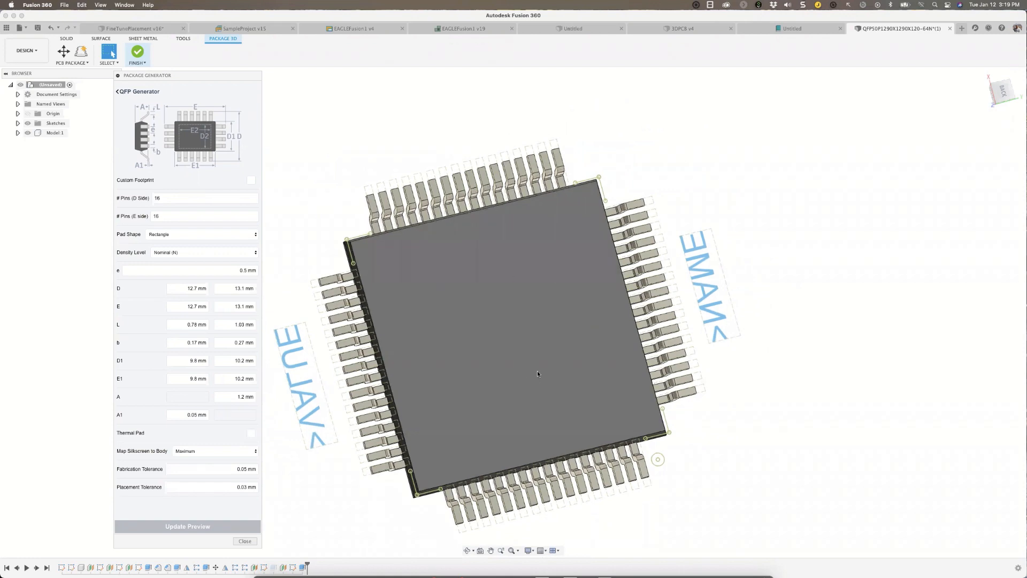
Add the finished package to the library, saved as QFP50P1290X1290X120-64N in Fusion360PracticeEnclosure, and open its footprint.
middle_click_drag(538, 374, 141, 56, "shift")
left_click(141, 55)
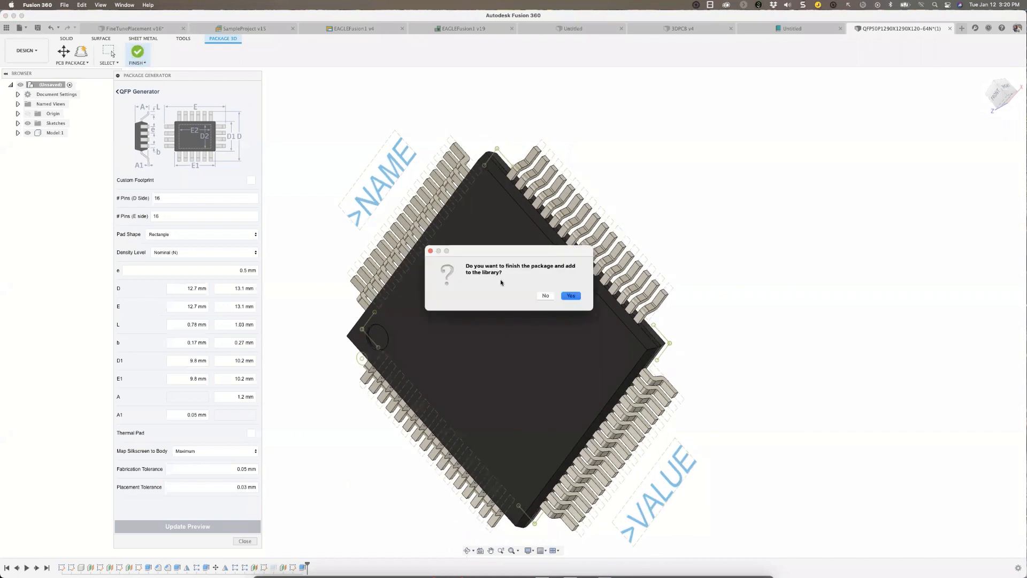
left_click(571, 296)
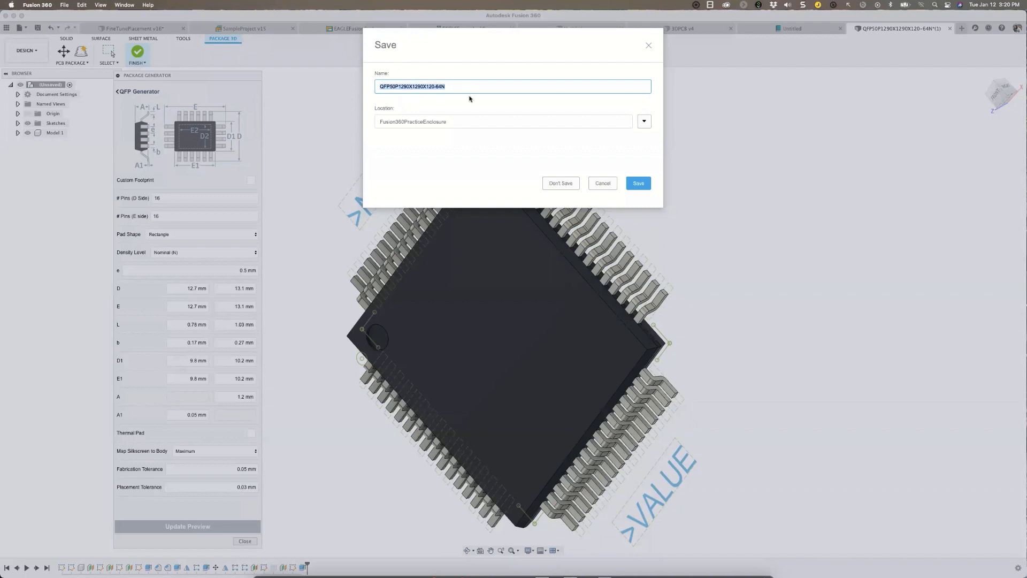
left_click(646, 189)
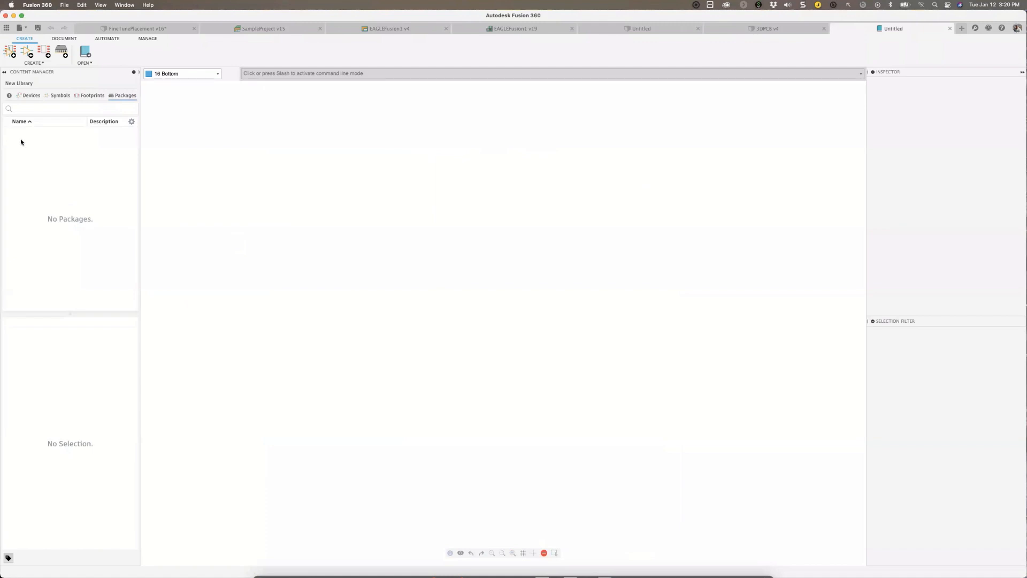
left_click(97, 97)
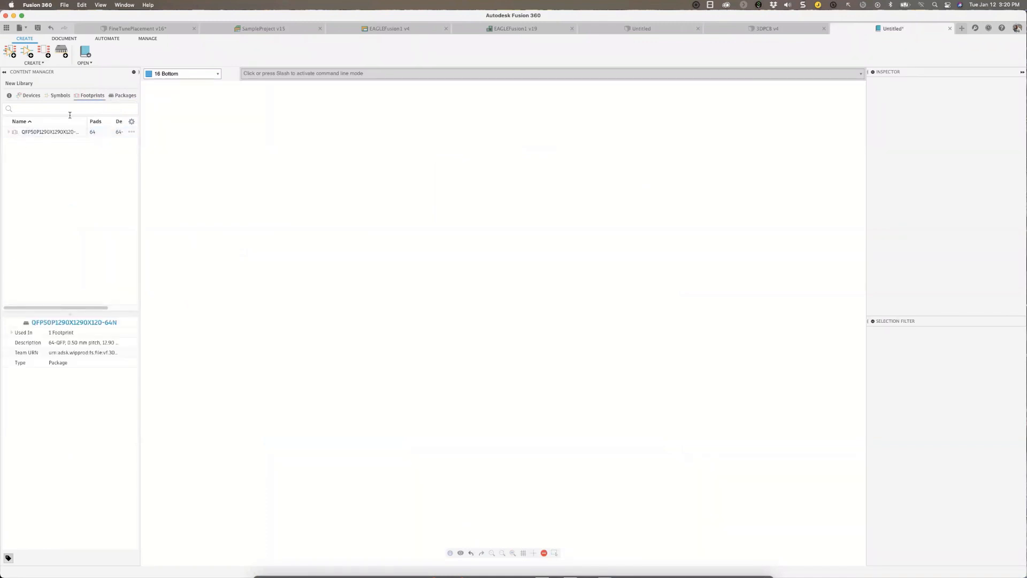
double_click(50, 132)
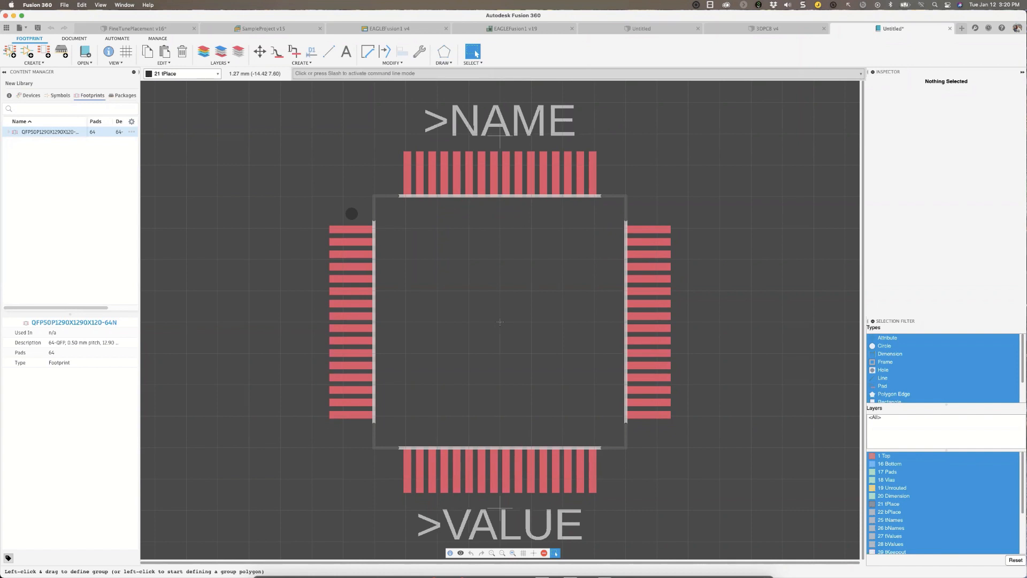
Create a new schematic symbol named NEW in the library.
left_click(56, 96)
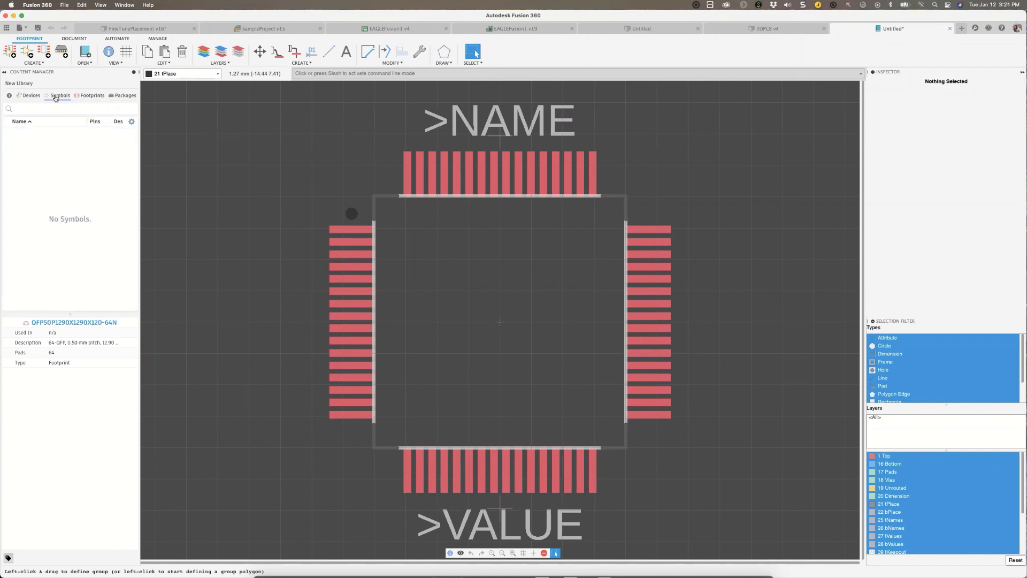
left_click(25, 53)
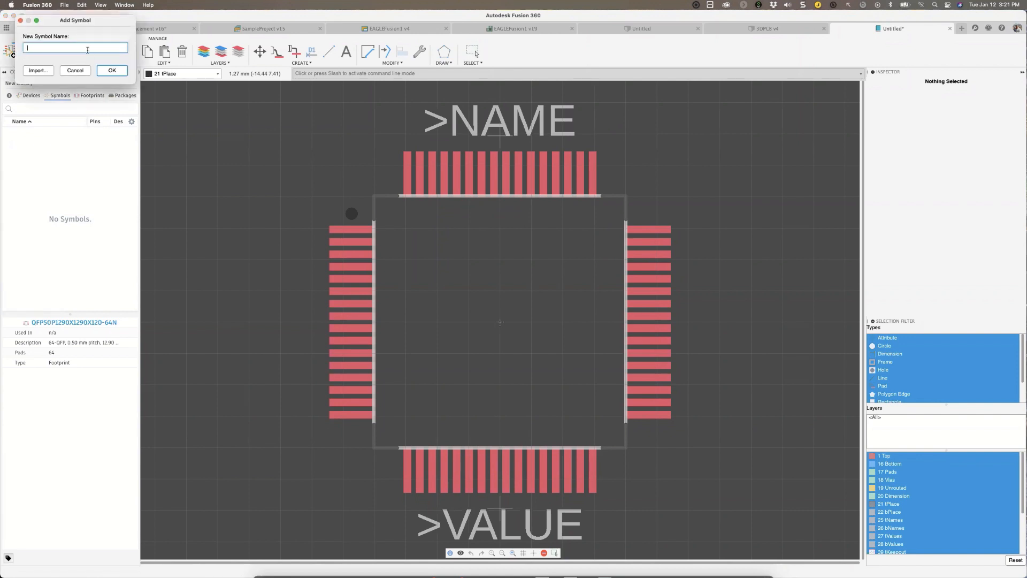
type("NEW")
key("Return")
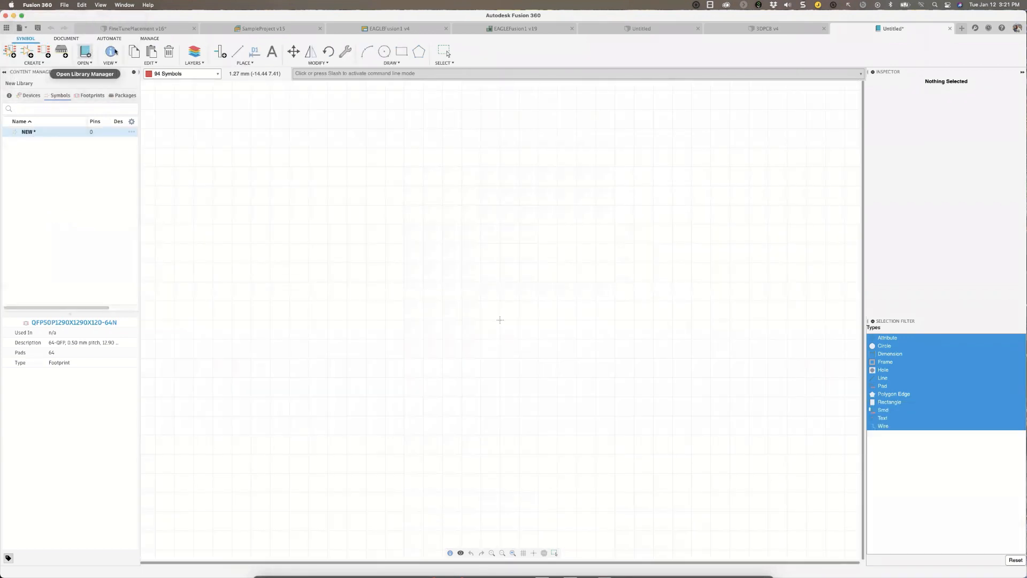
Generate a pin array with base name A, 60 pins on the Left and Right sides, a rectangle, and the >NAME and >VALUE texts.
left_click(250, 63)
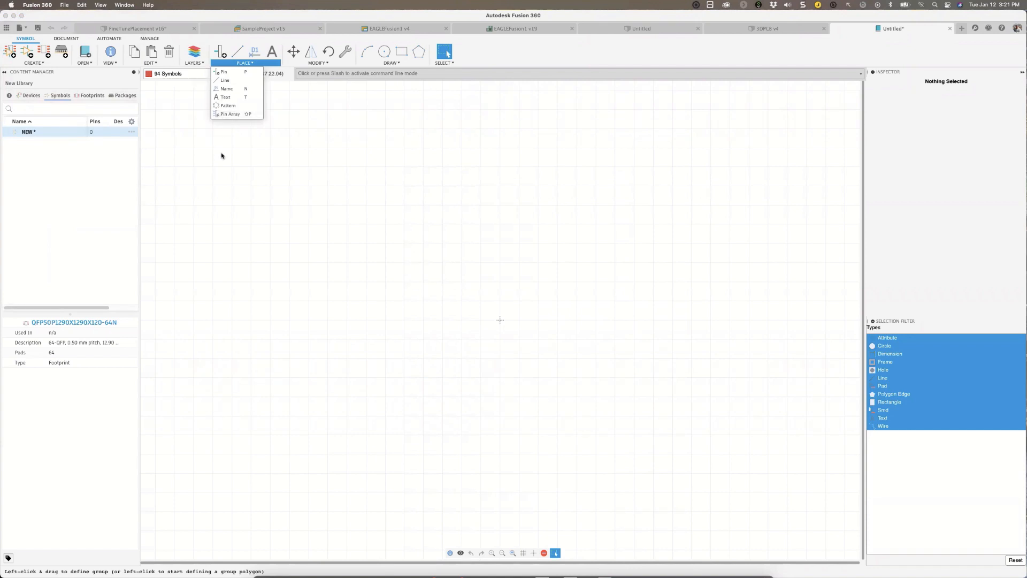
left_click(228, 114)
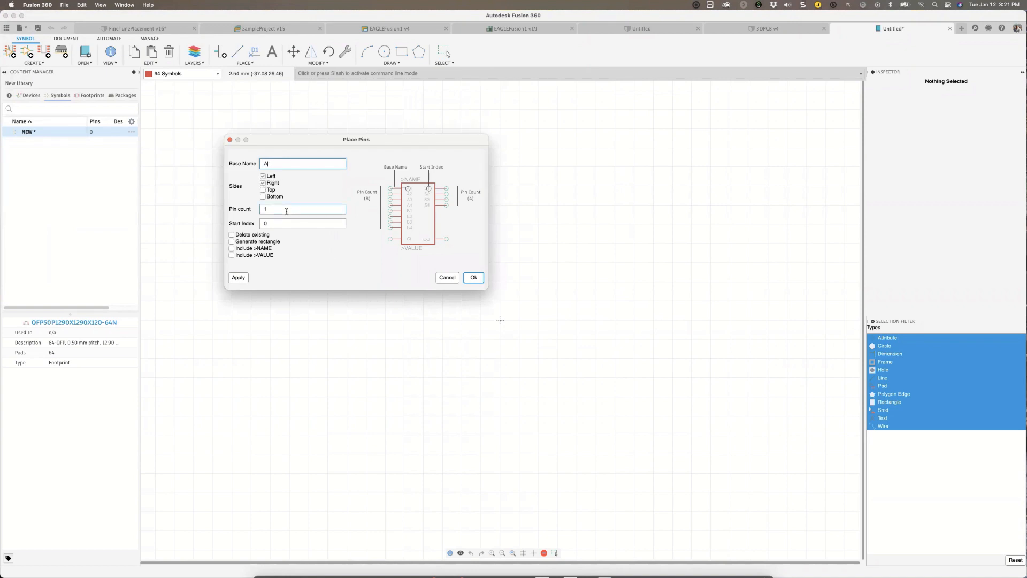
key("Tab")
left_click(232, 248)
left_click(231, 255)
left_click(231, 242)
left_click(231, 242)
left_click_drag(396, 137, 395, 119)
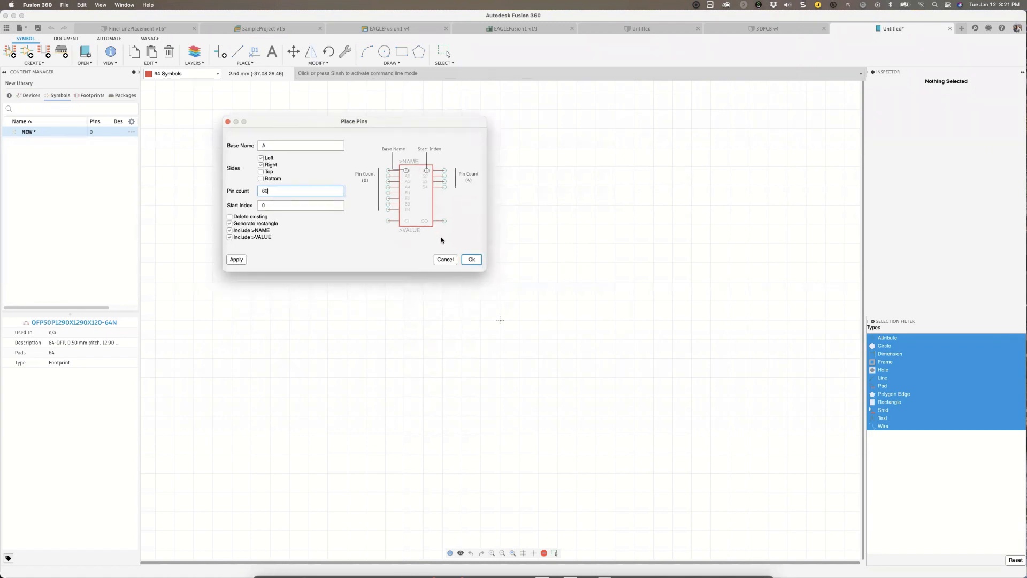
left_click(471, 260)
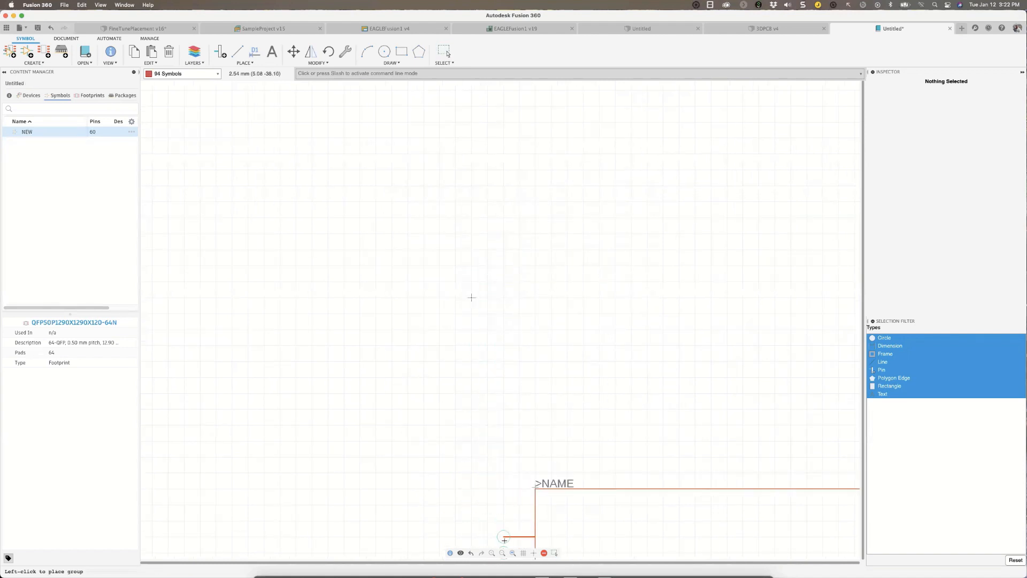
Place the generated pin group in the symbol drawing.
left_click(513, 554)
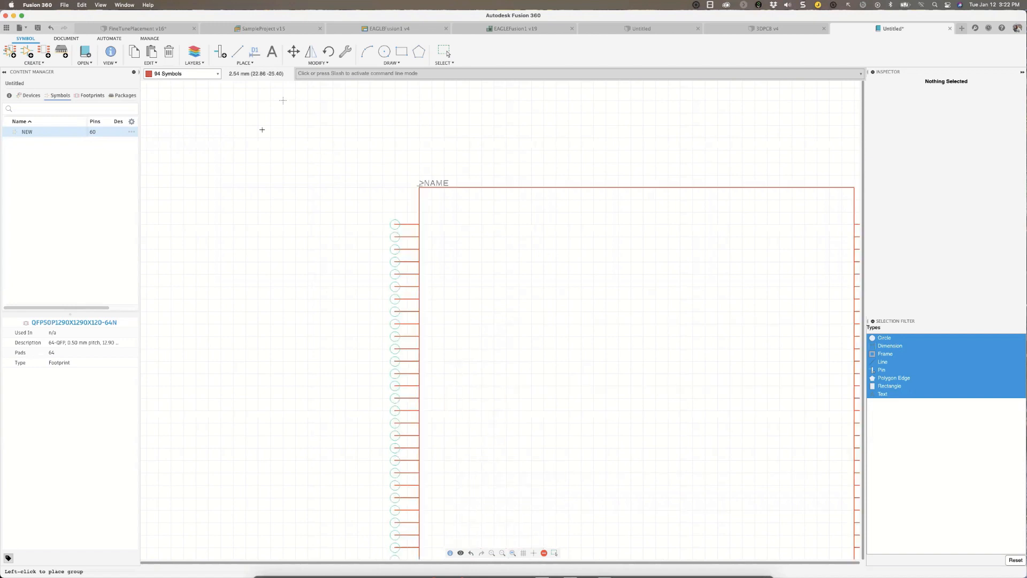
scroll(283, 100, "down", 5)
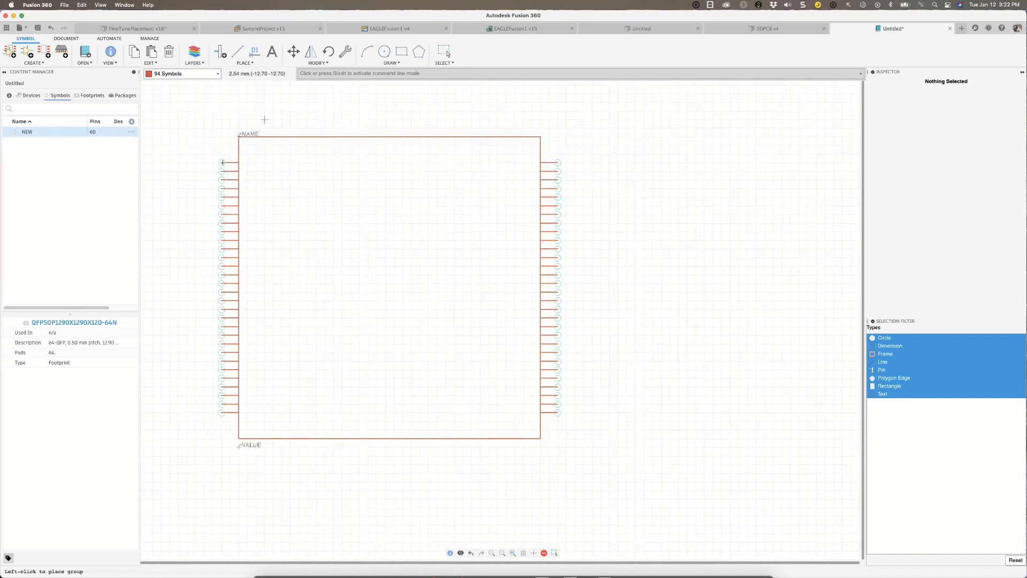
middle_click_drag(172, 113, 296, 219)
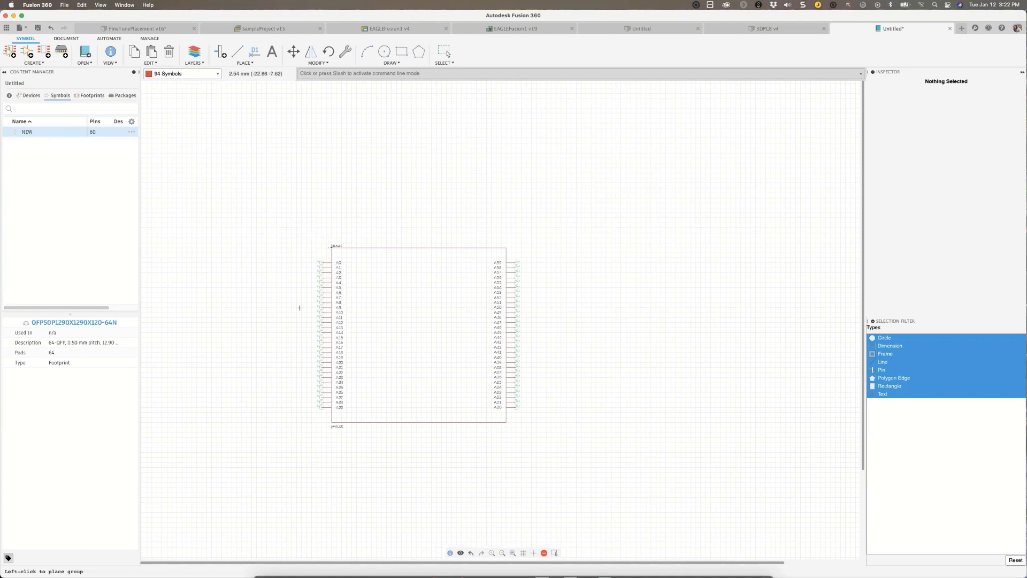
left_click(330, 247)
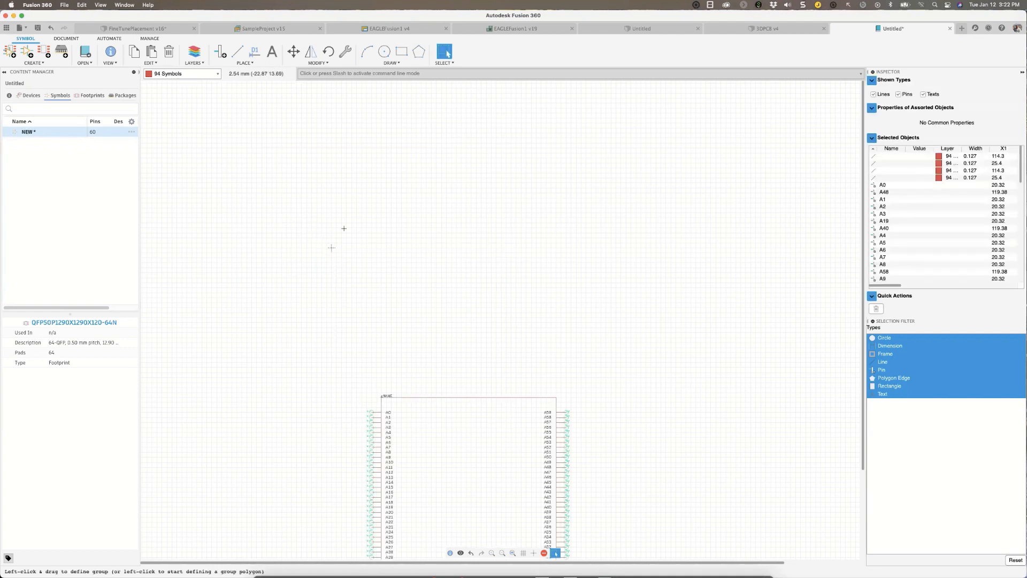
Move the whole symbol group so its body is roughly centred on the origin, and fit the symbol in view.
scroll(400, 271, "down", 2)
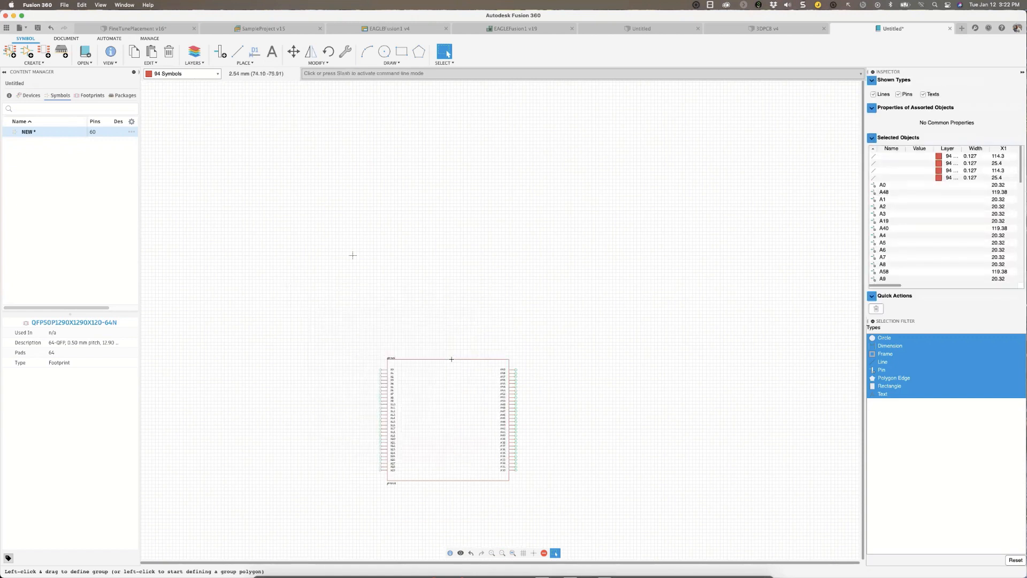
key("m")
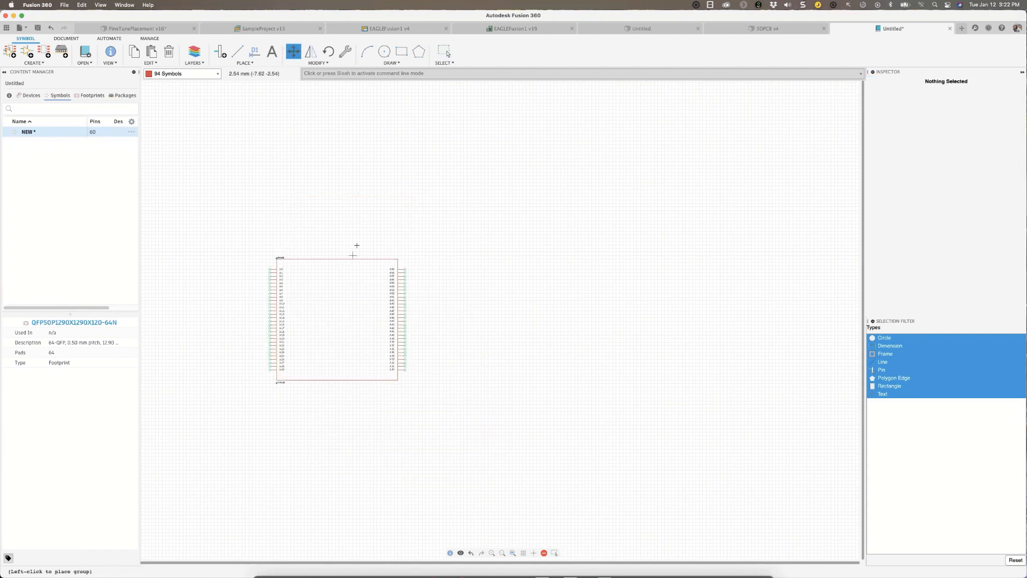
left_click(354, 188)
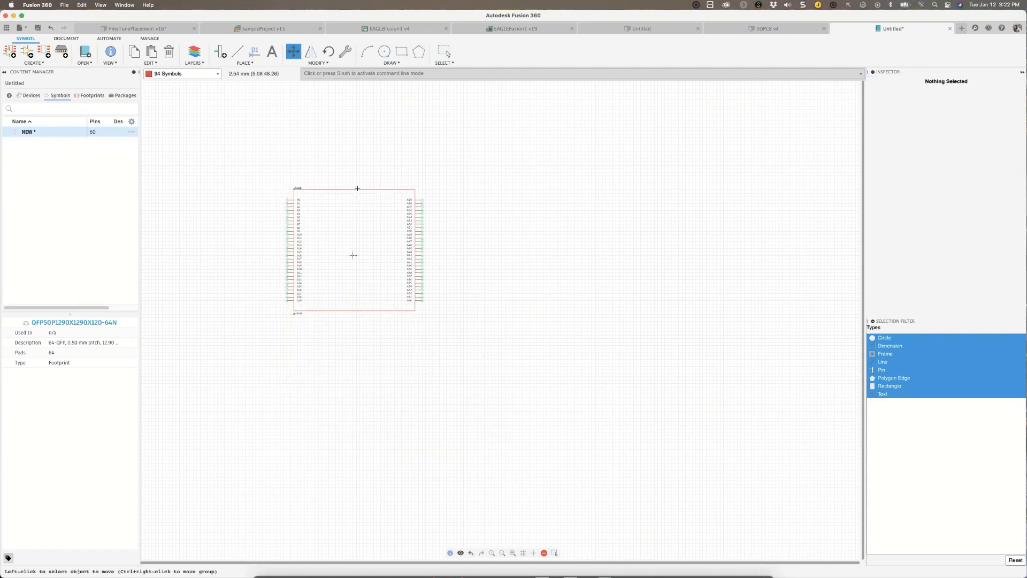
key("Escape")
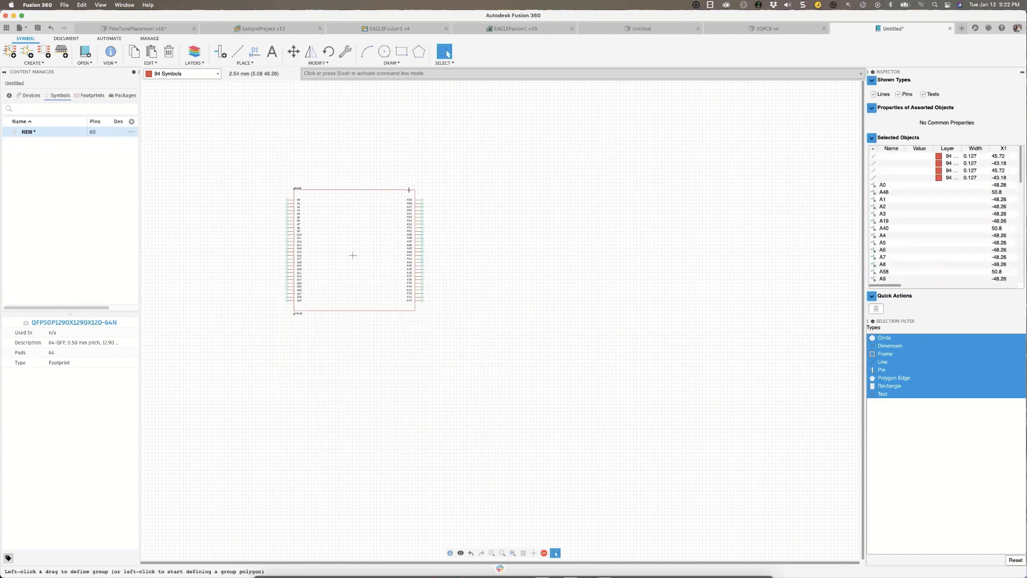
left_click(514, 553)
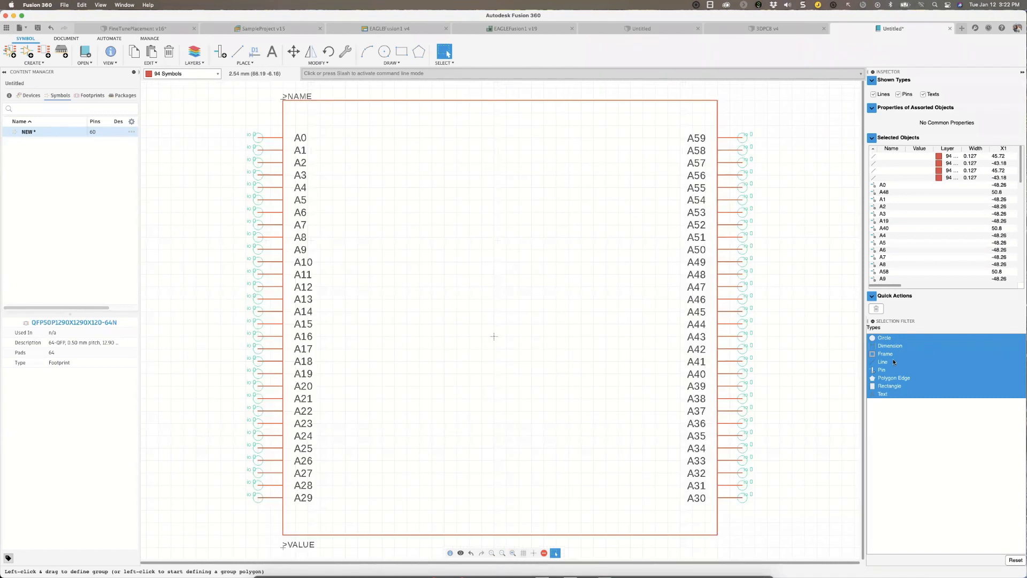